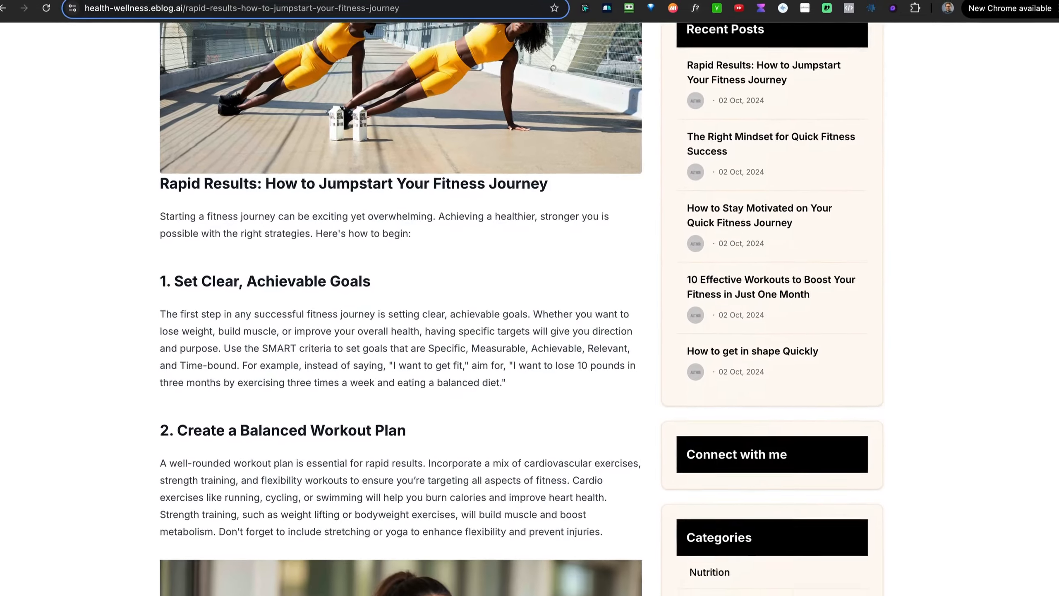
# Step: Set the blog page's body background color to #000000
pyautogui.scroll(-5, 402, 292)
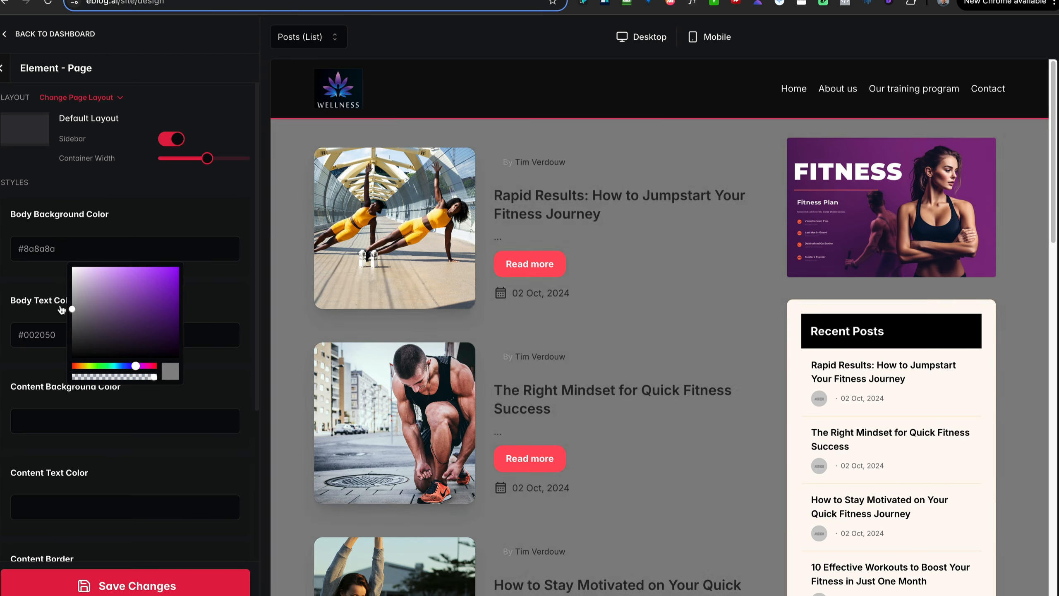
pyautogui.moveTo(61, 309); pyautogui.dragTo(12, 364)
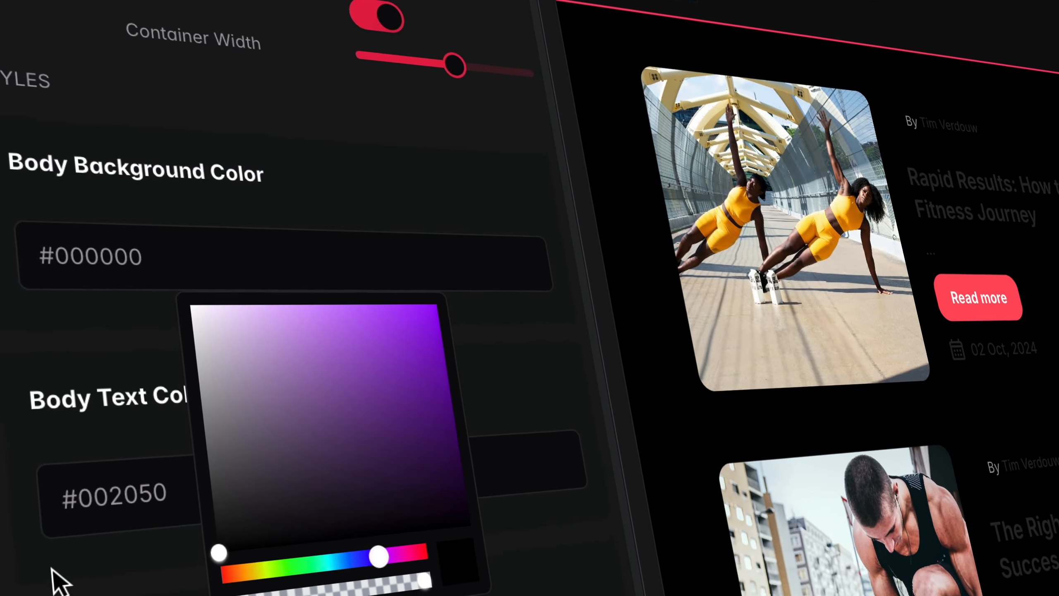
pyautogui.moveTo(13, 411); pyautogui.dragTo(2, 298)
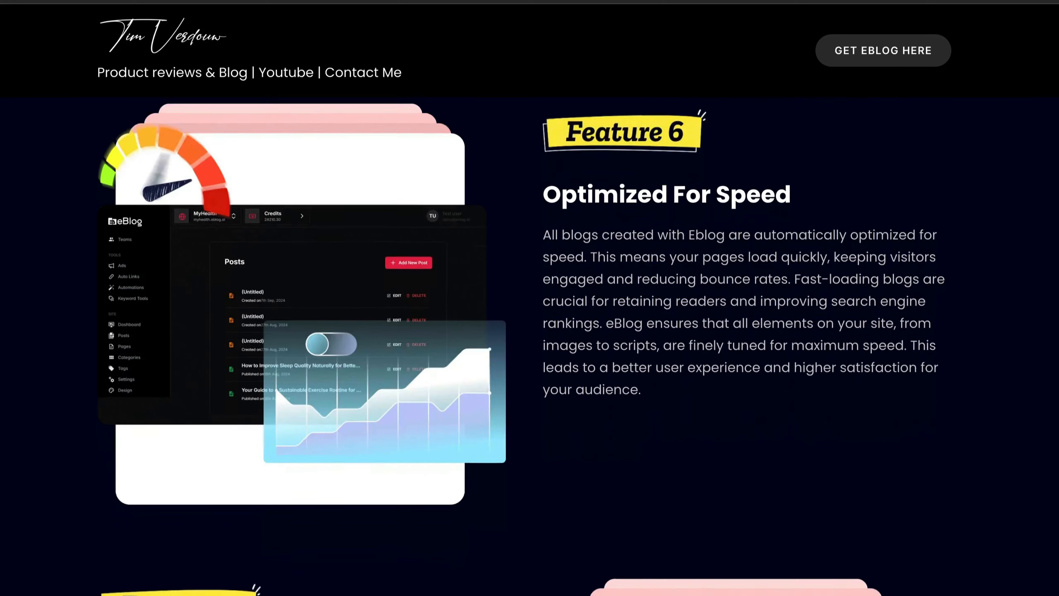
# Step: Review the Eblog feature sections and the contents of the FE - Eblog Solo & Pro pricing tier
pyautogui.scroll(-7, 1019, 392)
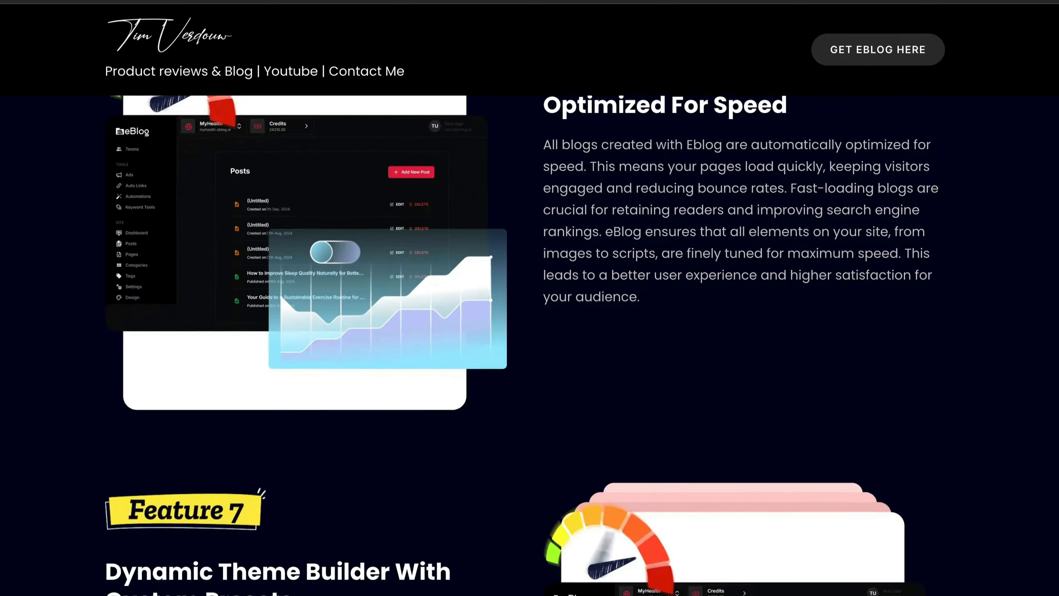
pyautogui.scroll(-10, 1020, 392)
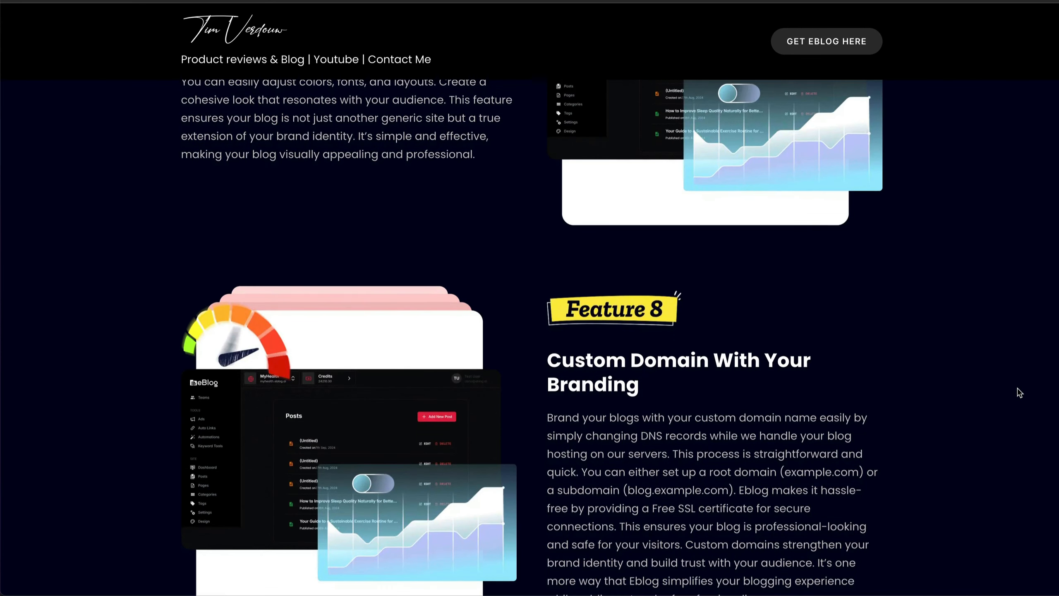
pyautogui.scroll(-8, 1020, 392)
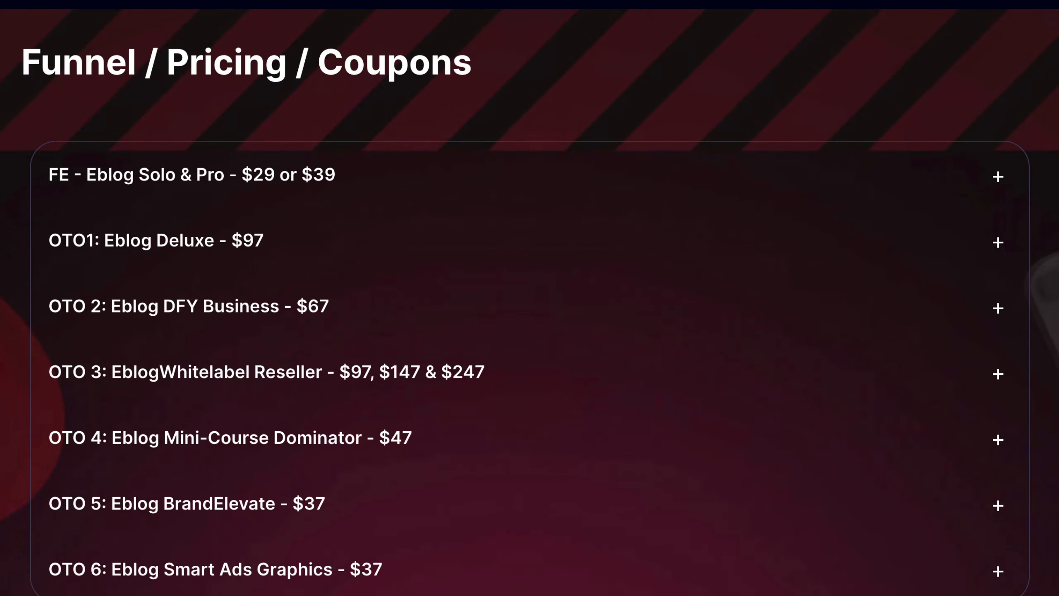
pyautogui.click(998, 177)
pyautogui.scroll(-4, 1049, 320)
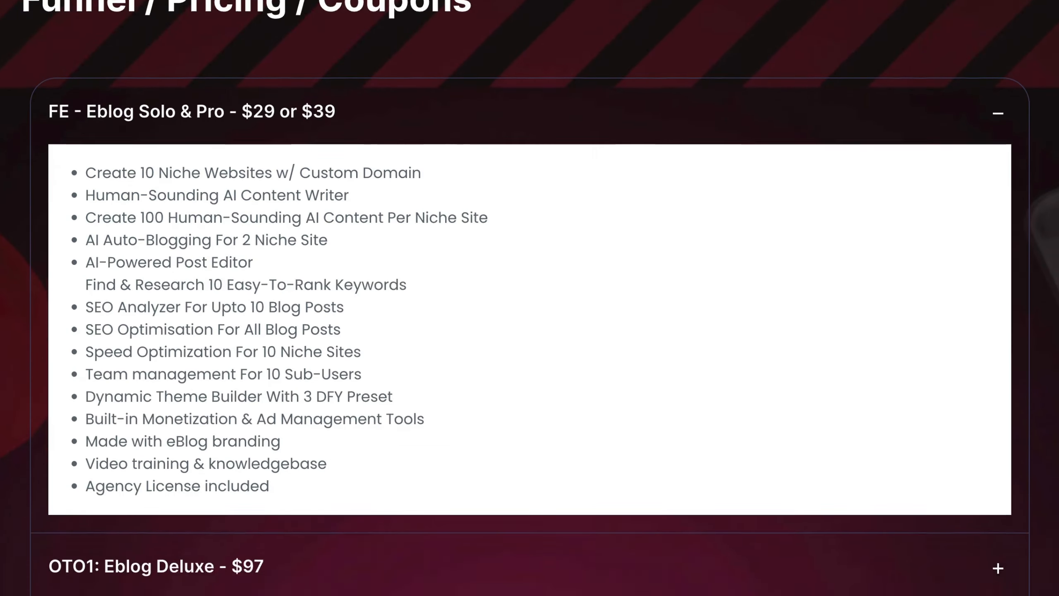
pyautogui.click(994, 442)
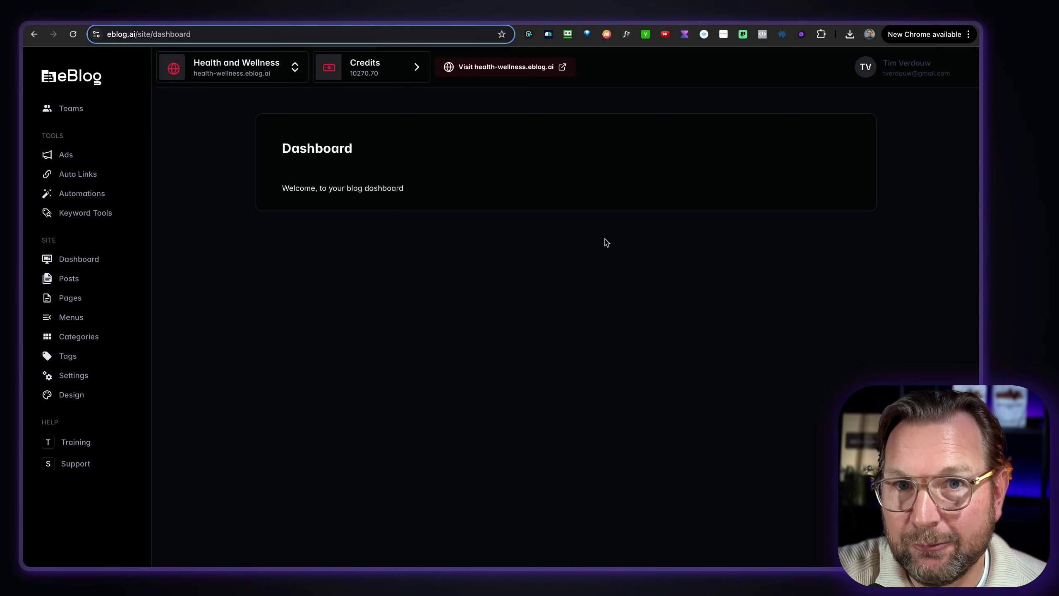
# Step: Open the list of sites in the eBlog account and examine the existing sites
pyautogui.click(528, 236)
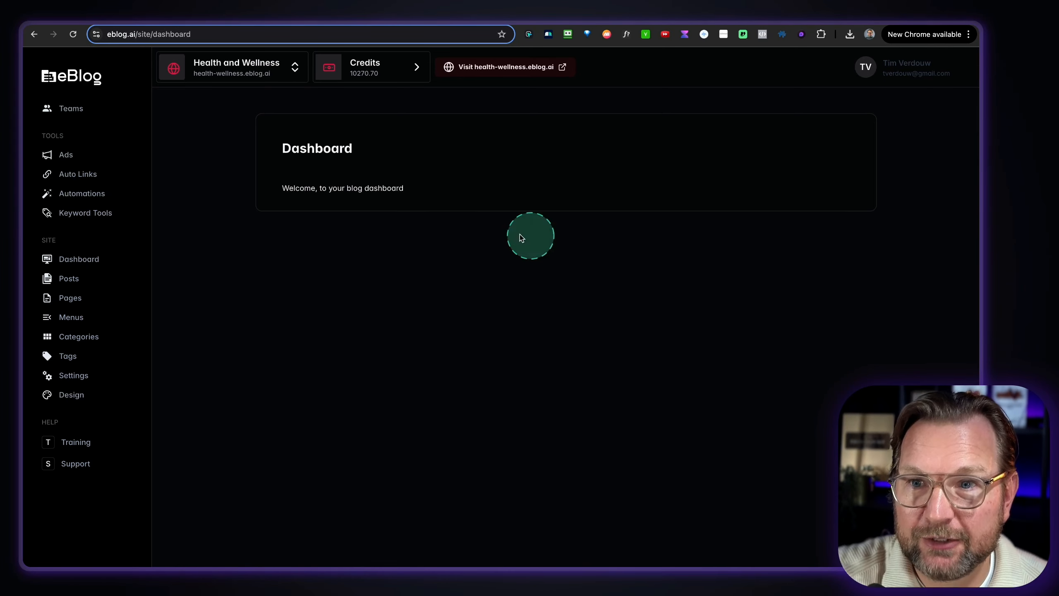
pyautogui.click(246, 75)
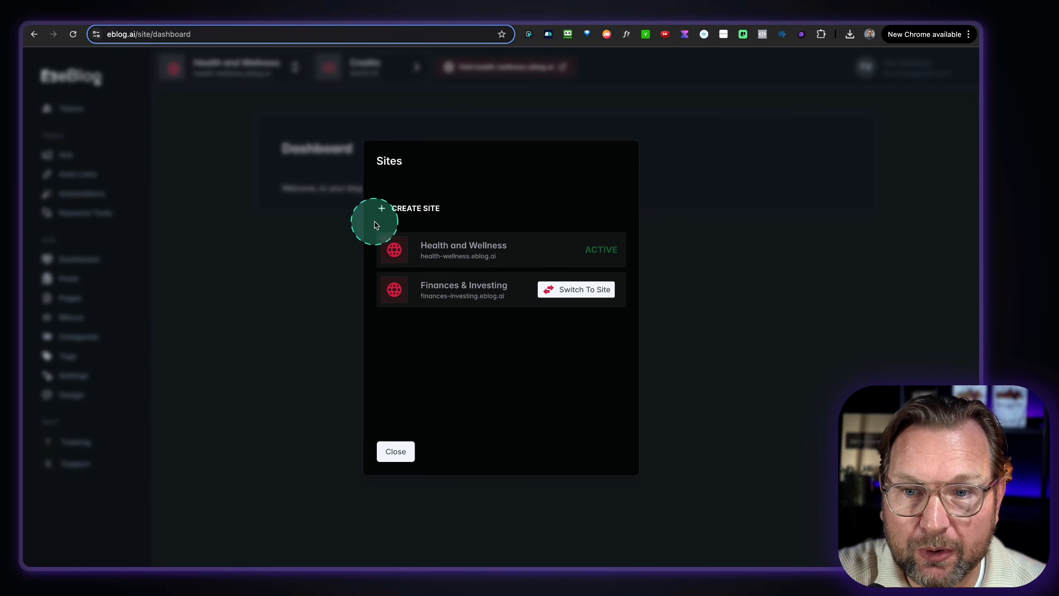
pyautogui.moveTo(374, 222)
pyautogui.mouseDown()
pyautogui.moveTo(428, 276)
pyautogui.moveTo(583, 317)
pyautogui.mouseUp()
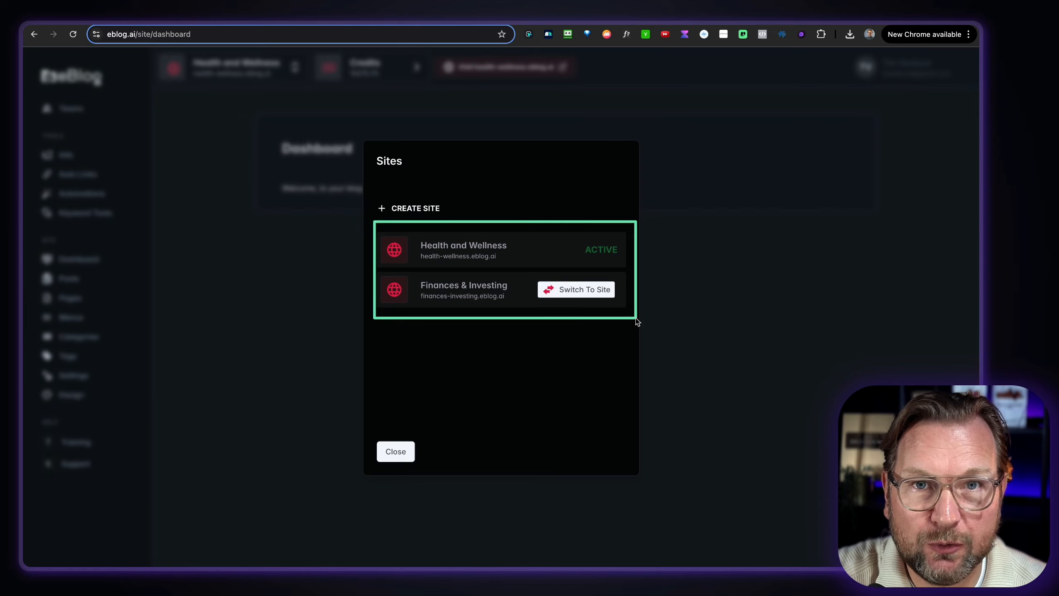
# Step: Open the new site form, look through its tone options, and return to the site dashboard
pyautogui.click(406, 210)
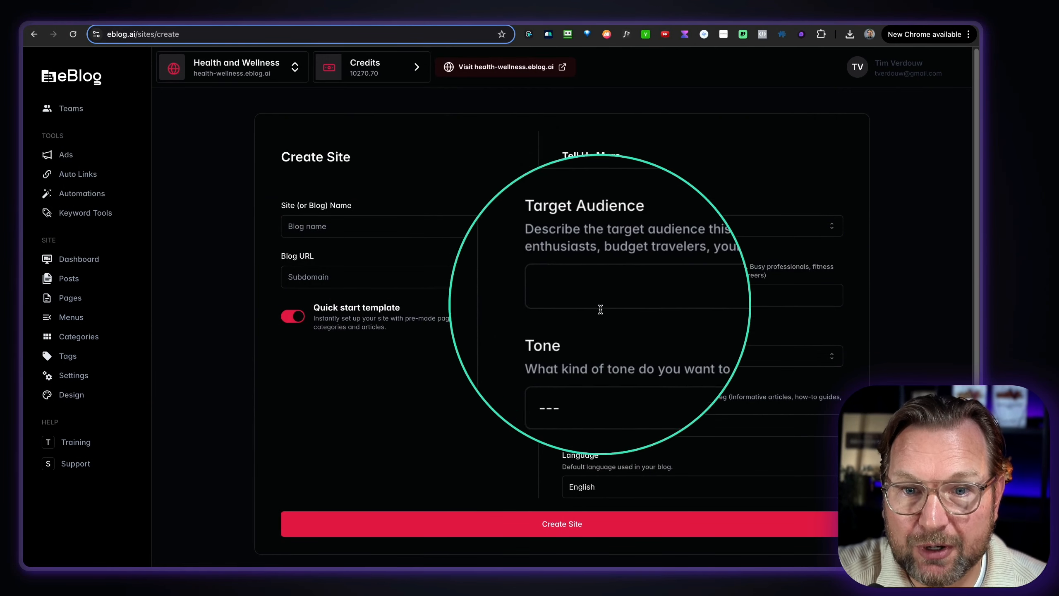
pyautogui.click(600, 356)
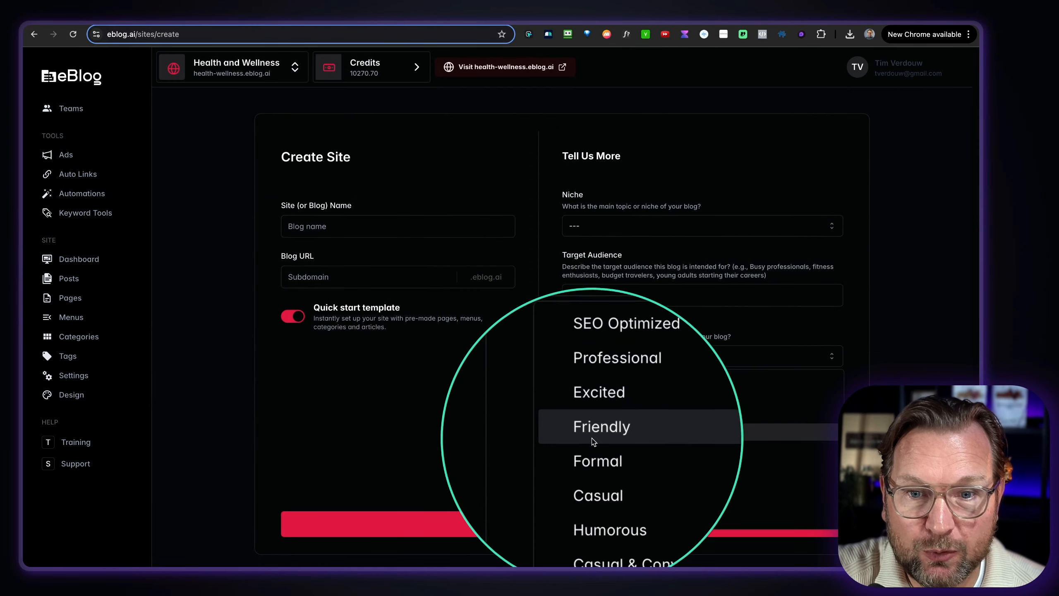
pyautogui.click(593, 360)
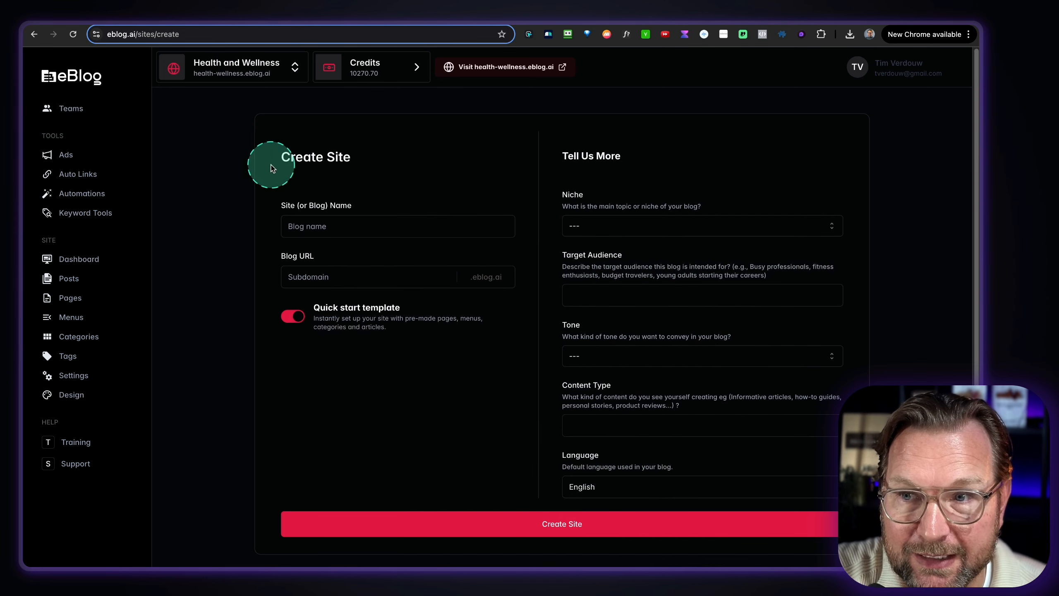
pyautogui.click(73, 259)
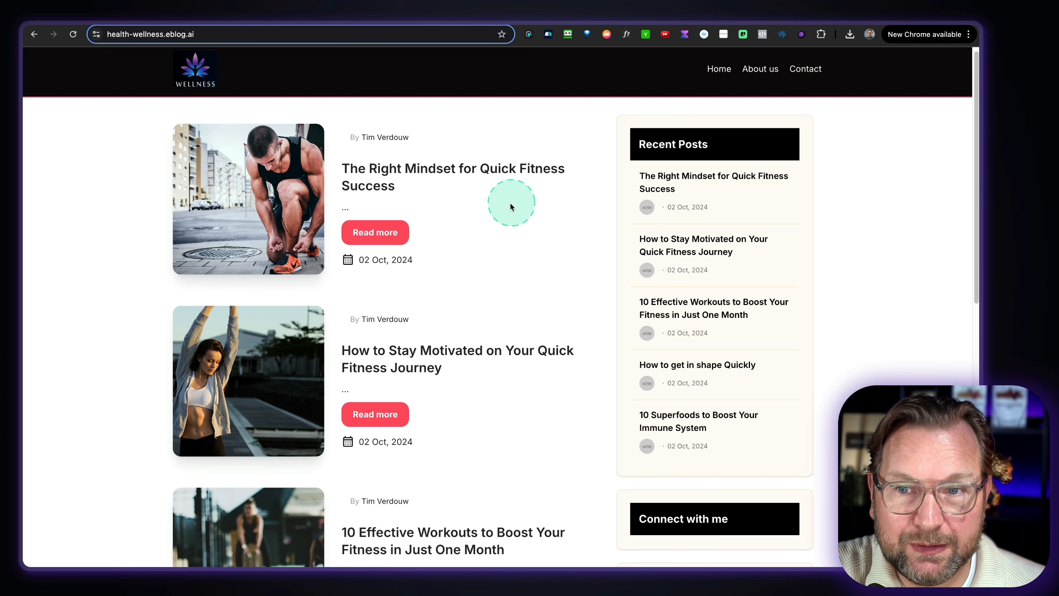
# Step: Look through the Health and Wellness blog and its post "How to Stay Motivated on Your Quick Fitness Journey"
pyautogui.scroll(-4, 510, 204)
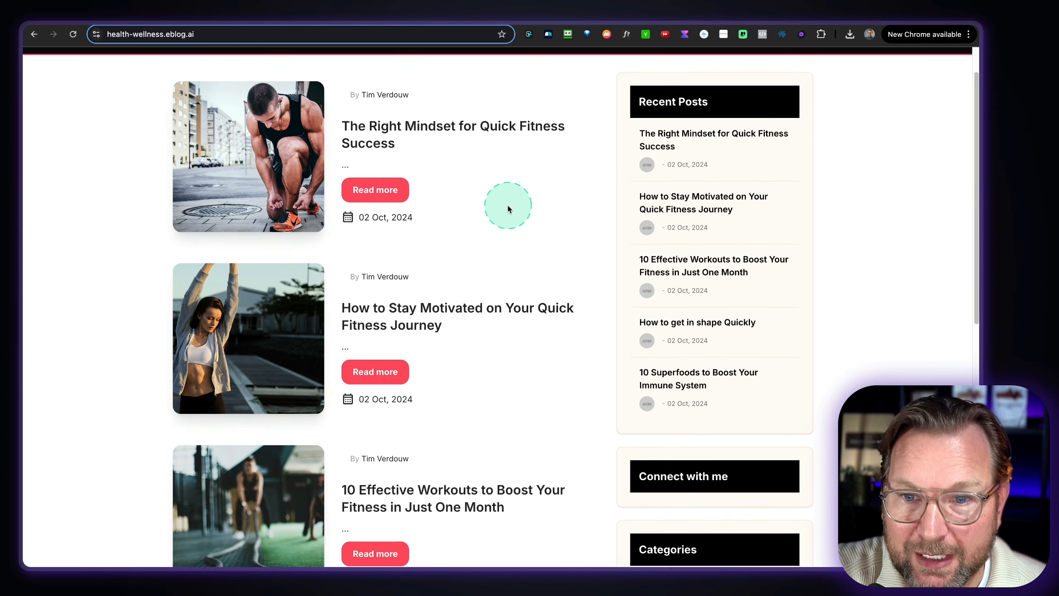
pyautogui.scroll(4, 507, 206)
pyautogui.scroll(-5, 507, 206)
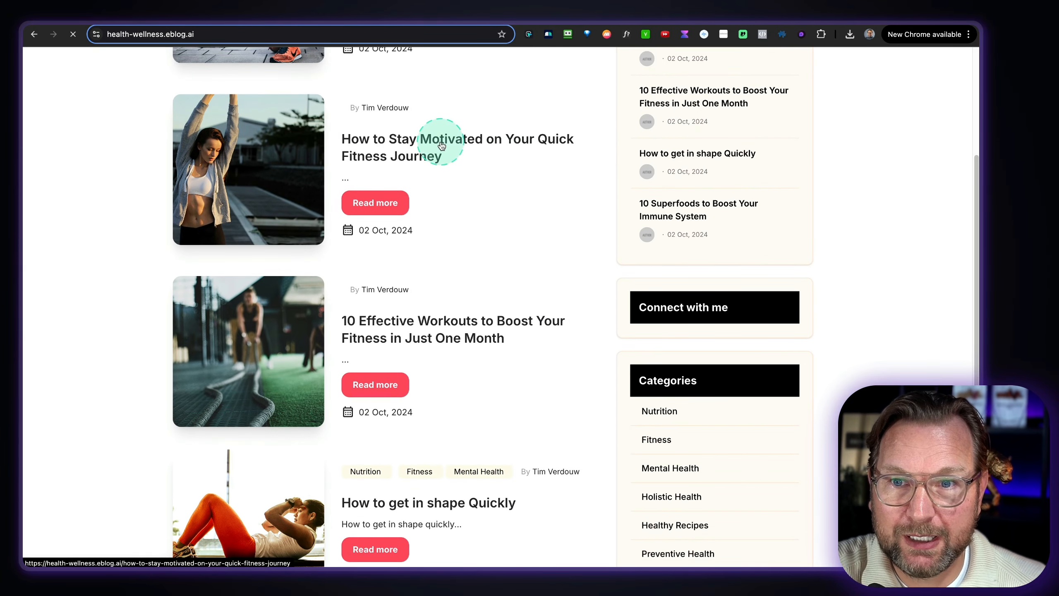
pyautogui.scroll(-10, 496, 191)
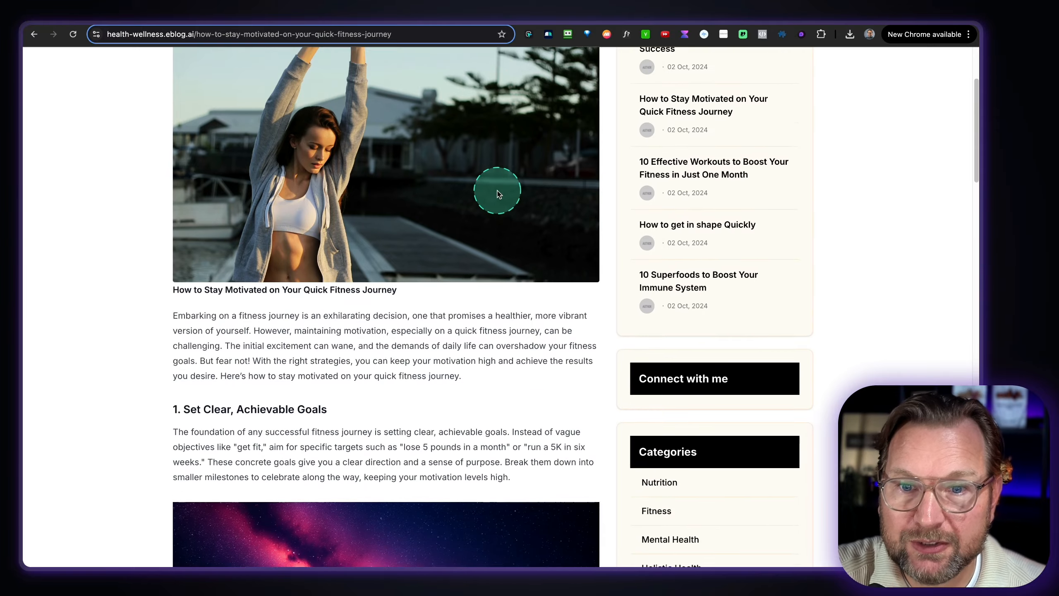
pyautogui.scroll(-15, 497, 193)
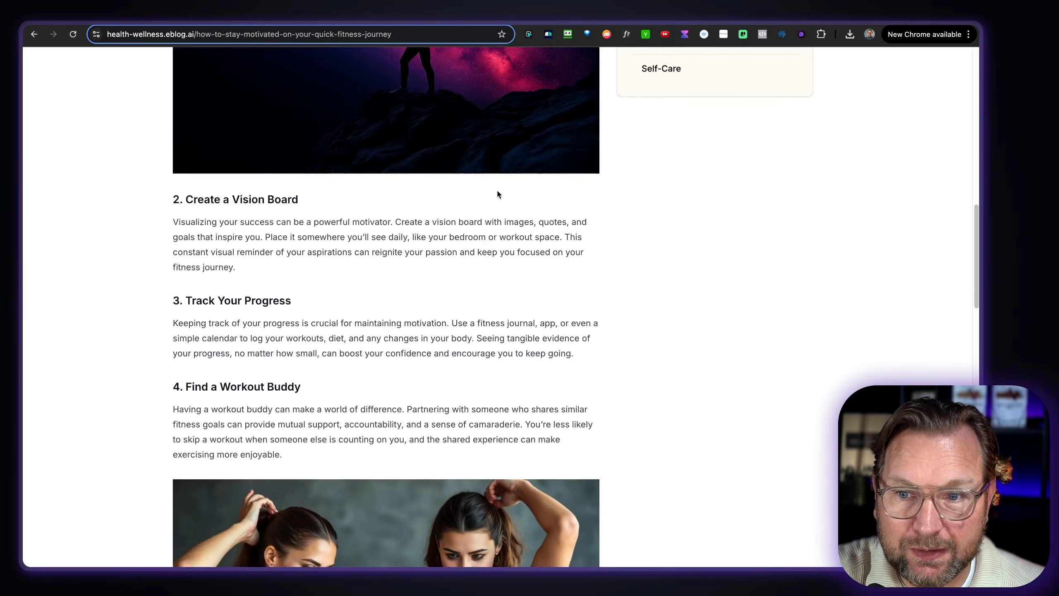
pyautogui.scroll(-3, 497, 190)
pyautogui.scroll(20, 498, 191)
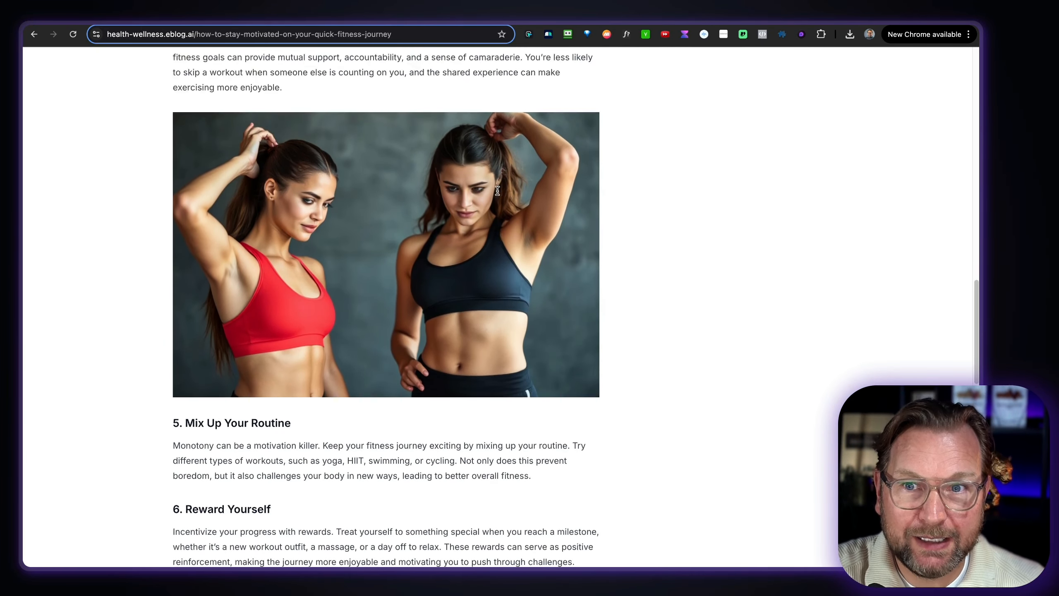
pyautogui.click(723, 13)
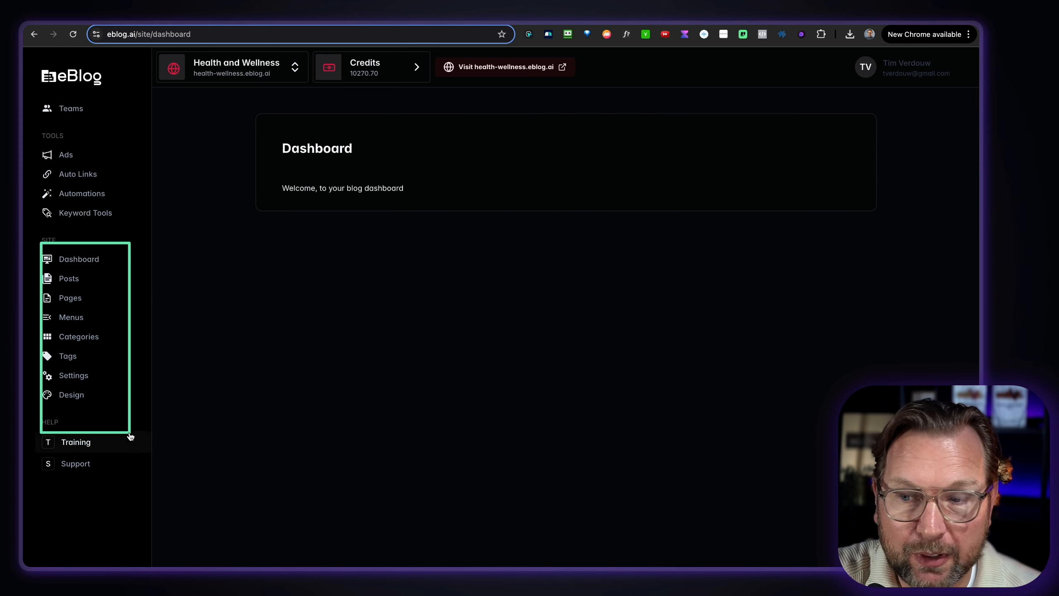
# Step: View the articles of the automation task "Create articles on healthy diet plan for weight gain" and close its details
pyautogui.click(77, 200)
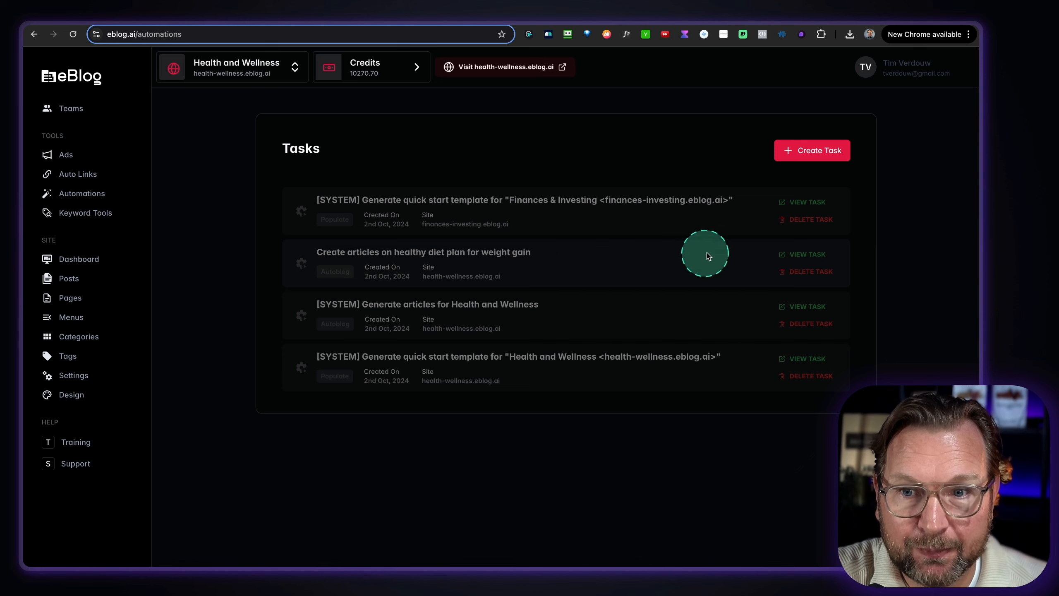
pyautogui.click(814, 255)
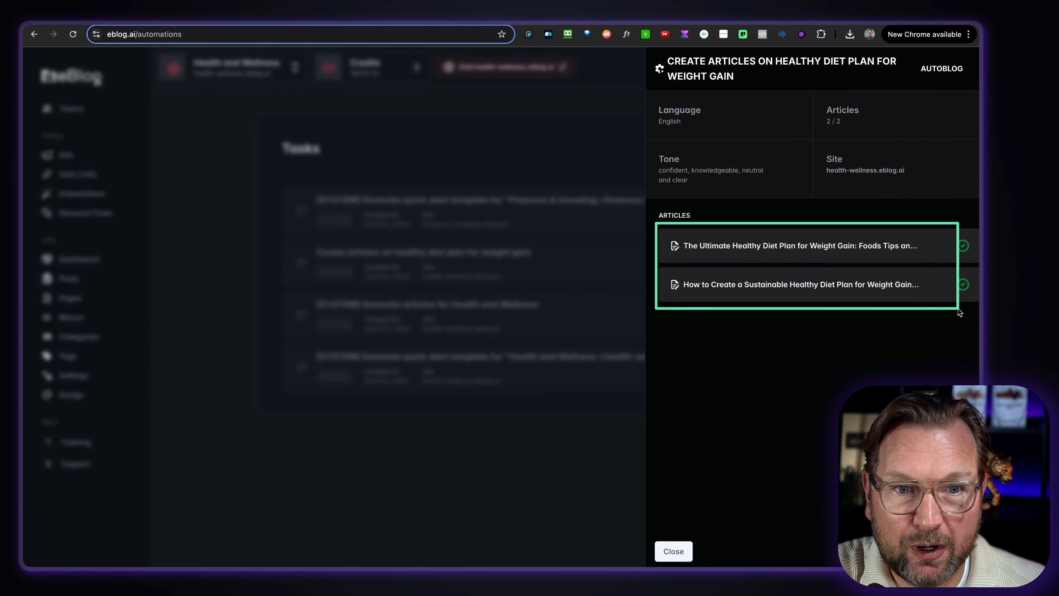
pyautogui.click(589, 160)
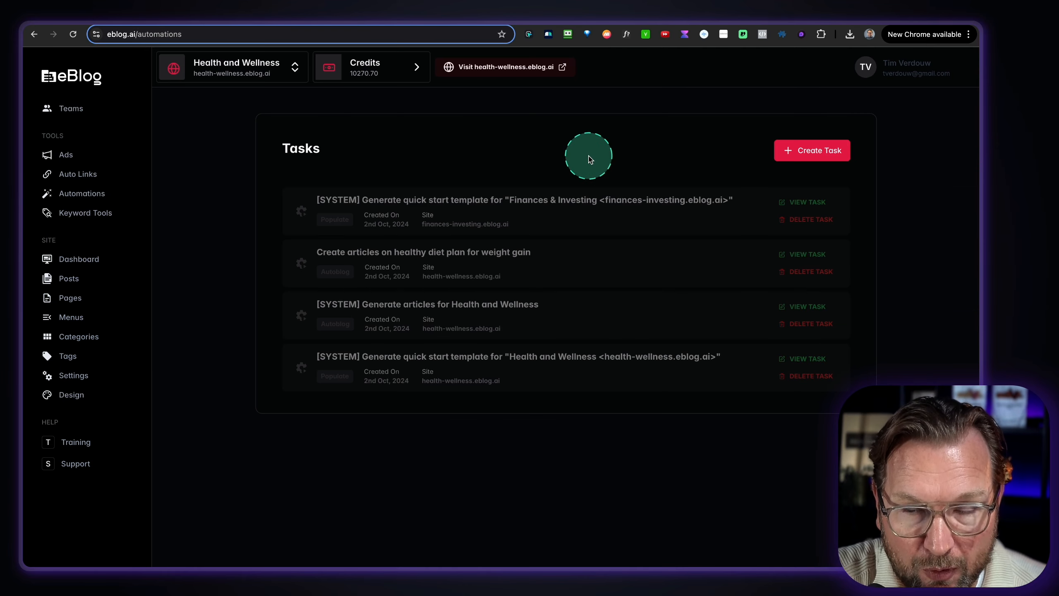
# Step: Create an Auto Blog automation task named "Fitness articles" for the Health and Wellness site and continue to its content settings
pyautogui.click(817, 151)
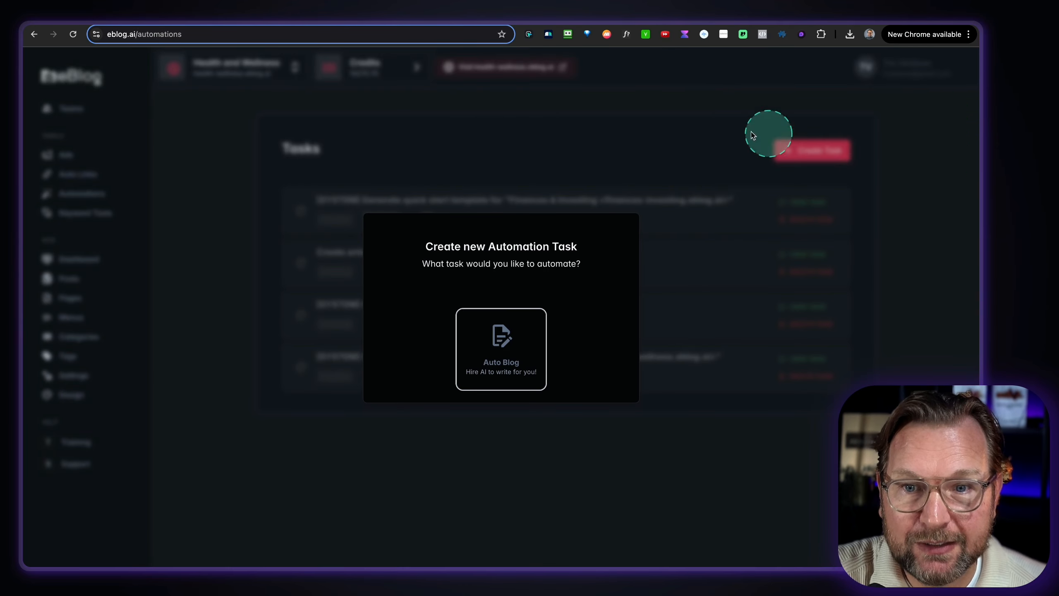
pyautogui.click(501, 384)
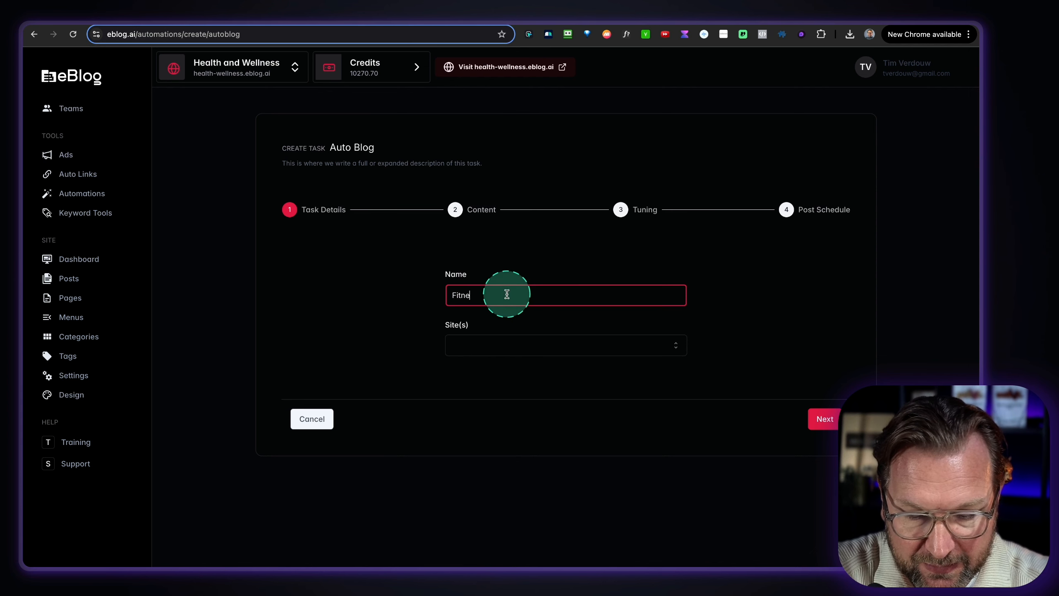
pyautogui.click(473, 345)
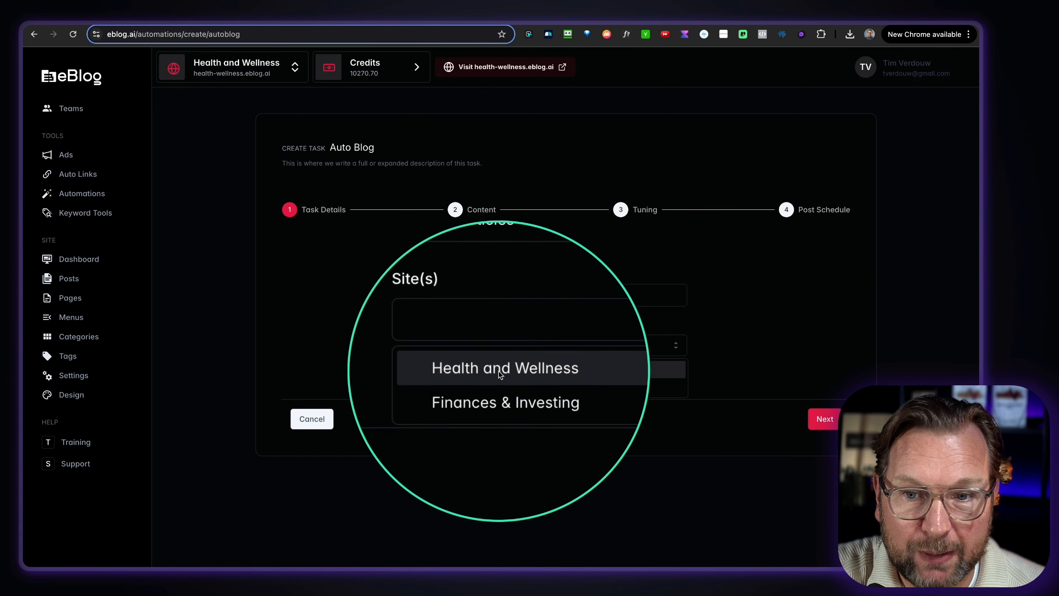
pyautogui.click(492, 372)
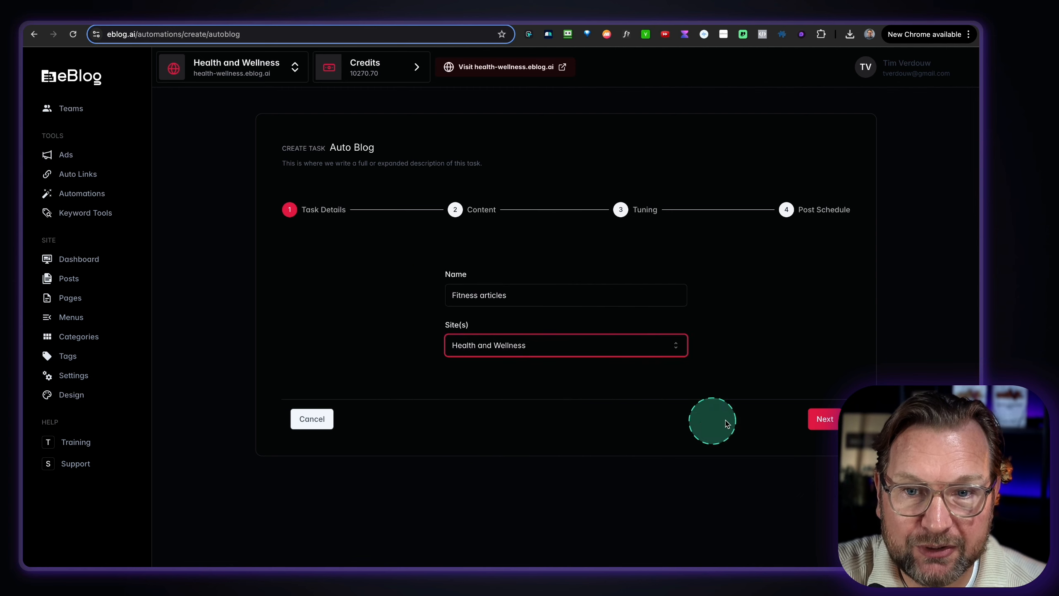
pyautogui.click(820, 419)
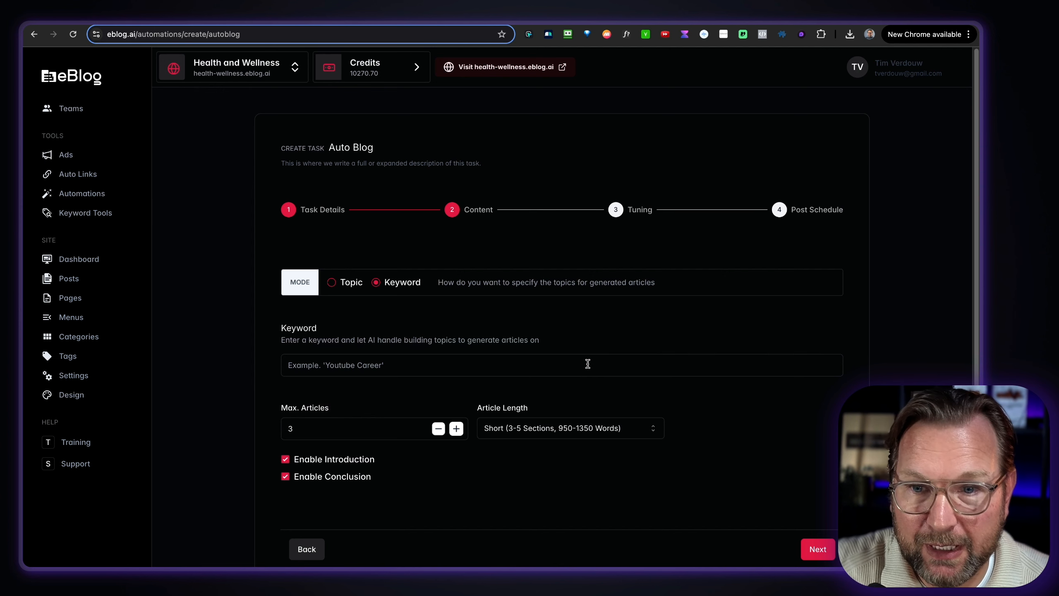
# Step: Set the keyword to "Fitness articles", max articles to 21 and length to Short (3-5 Sections, 950-1350 Words), and continue to tuning
pyautogui.click(353, 355)
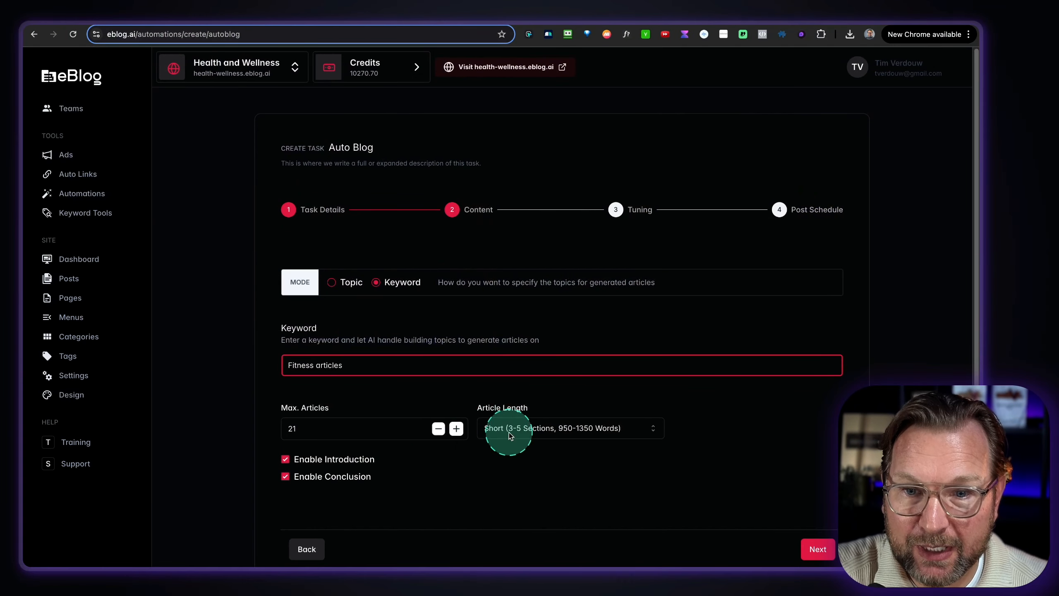
pyautogui.click(511, 434)
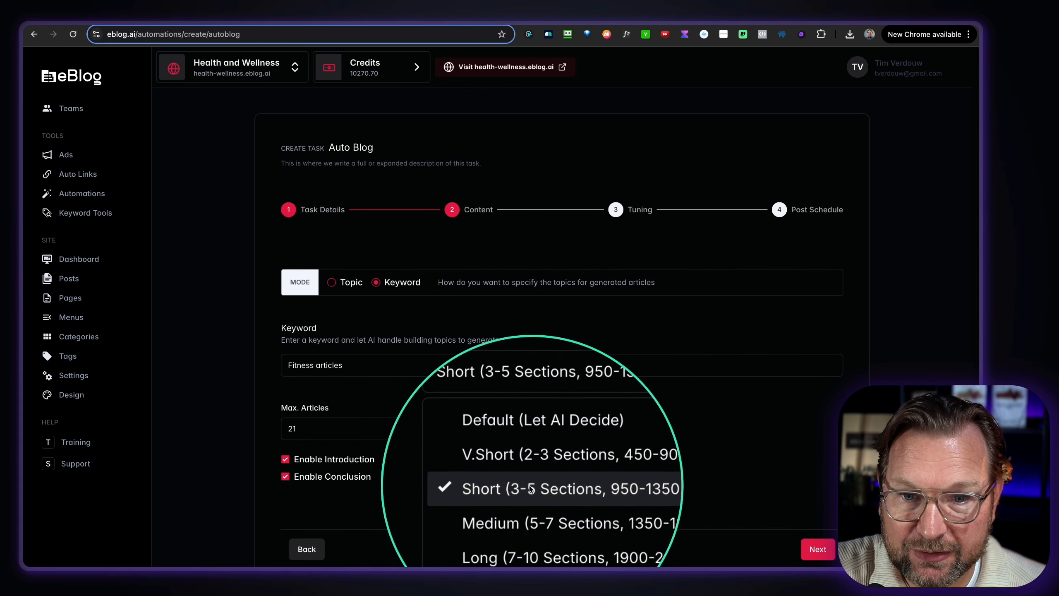
pyautogui.click(554, 488)
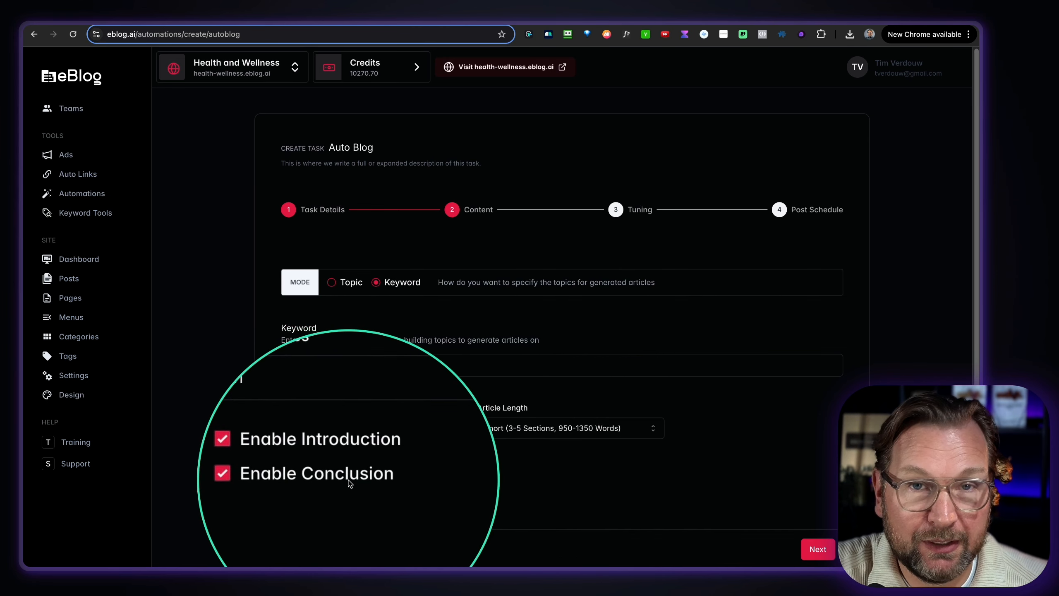
pyautogui.click(815, 549)
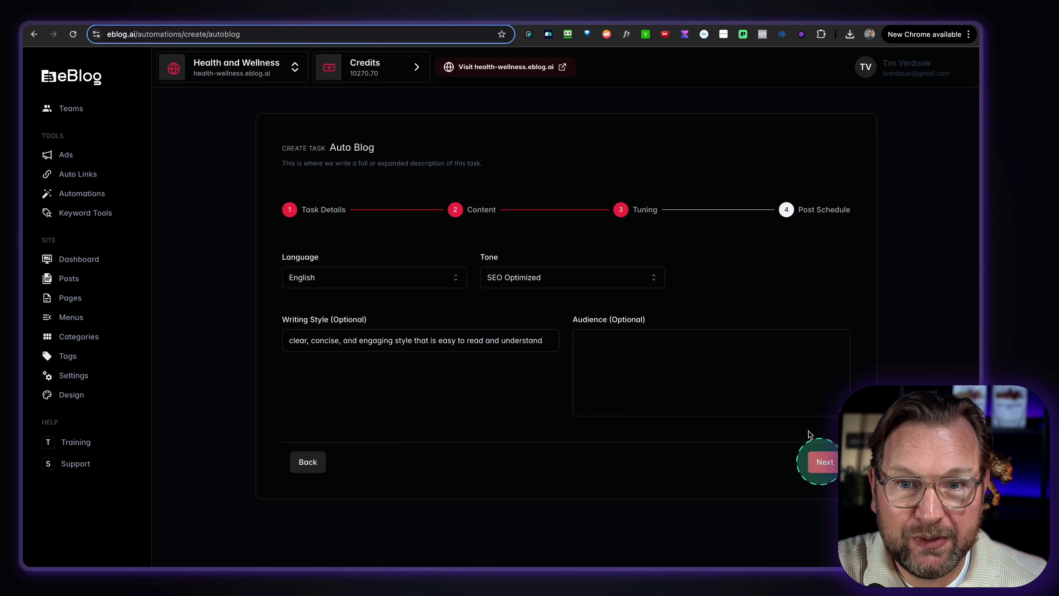
# Step: Keep the language English and the tone SEO Optimized, leave the audience empty, and continue to the post schedule
pyautogui.click(358, 283)
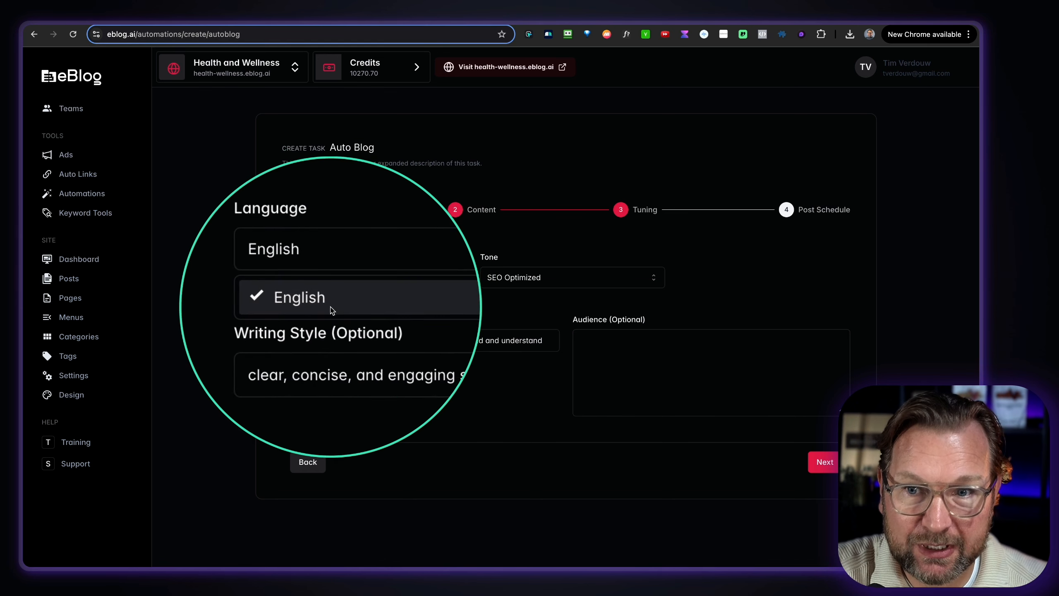
pyautogui.click(352, 292)
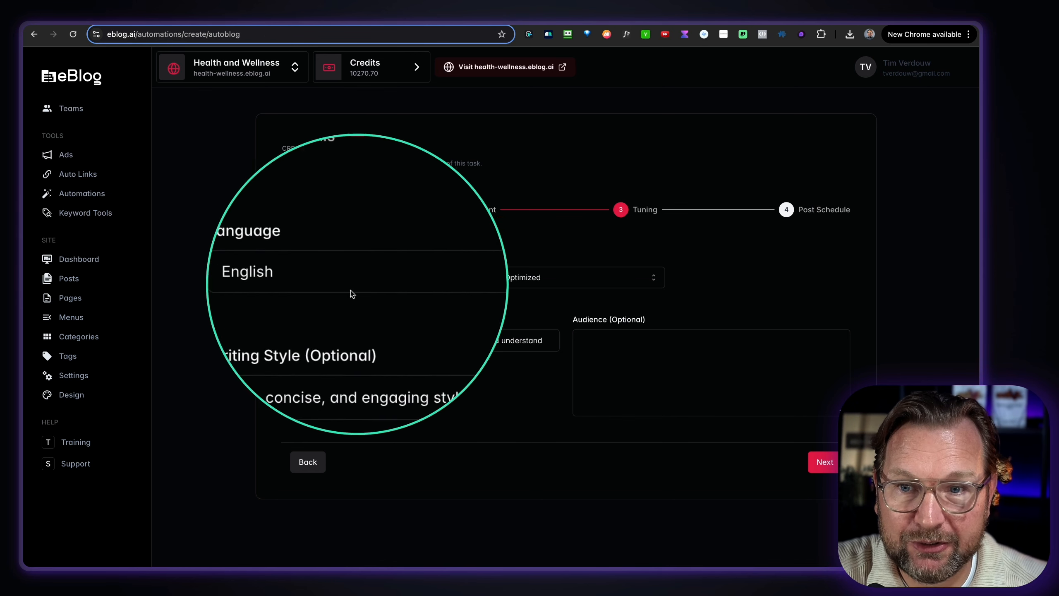
pyautogui.click(535, 281)
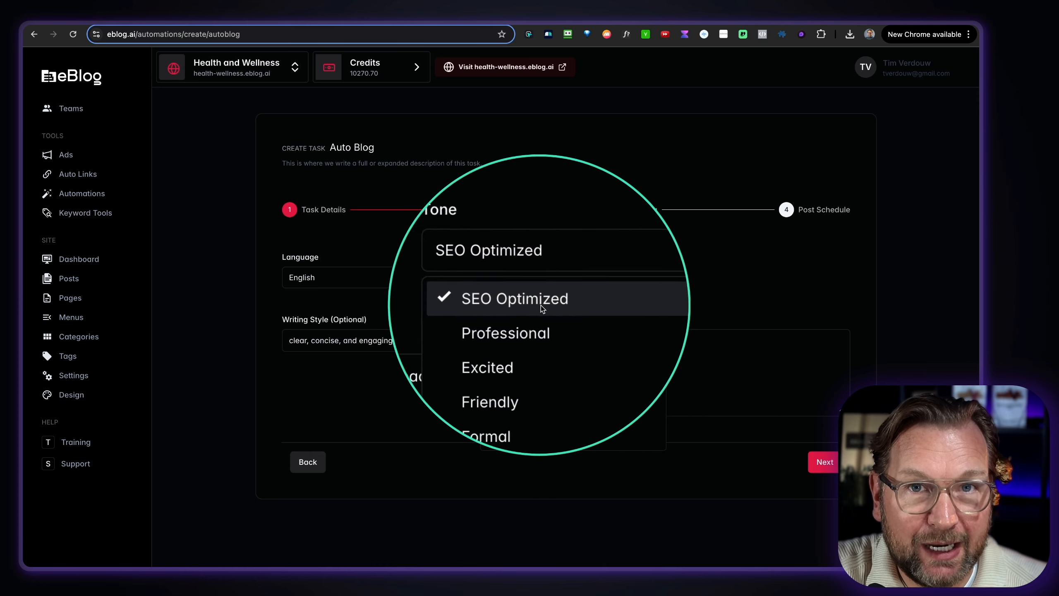
pyautogui.click(723, 297)
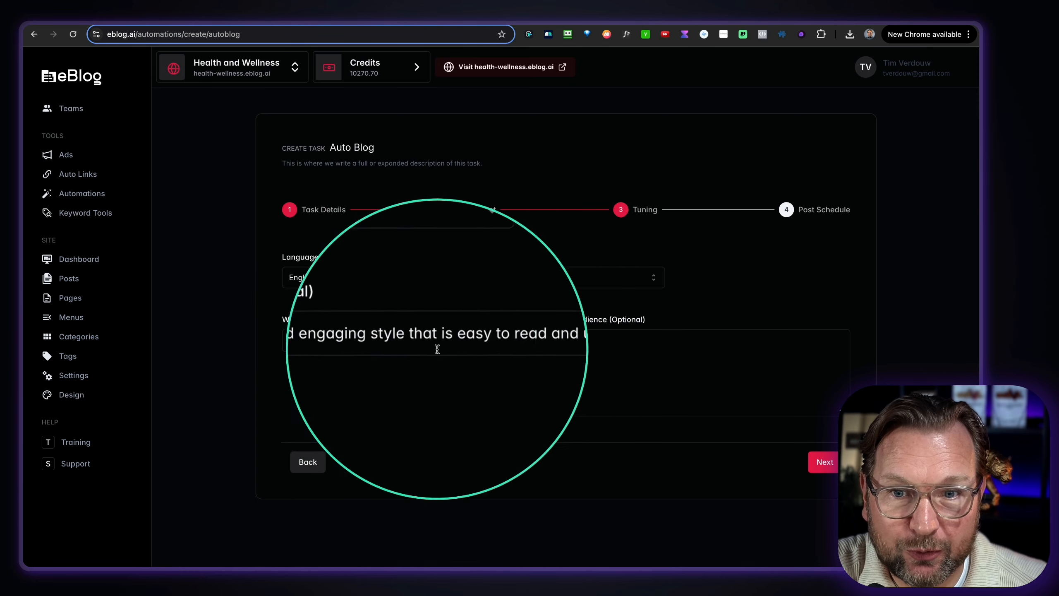
pyautogui.click(627, 347)
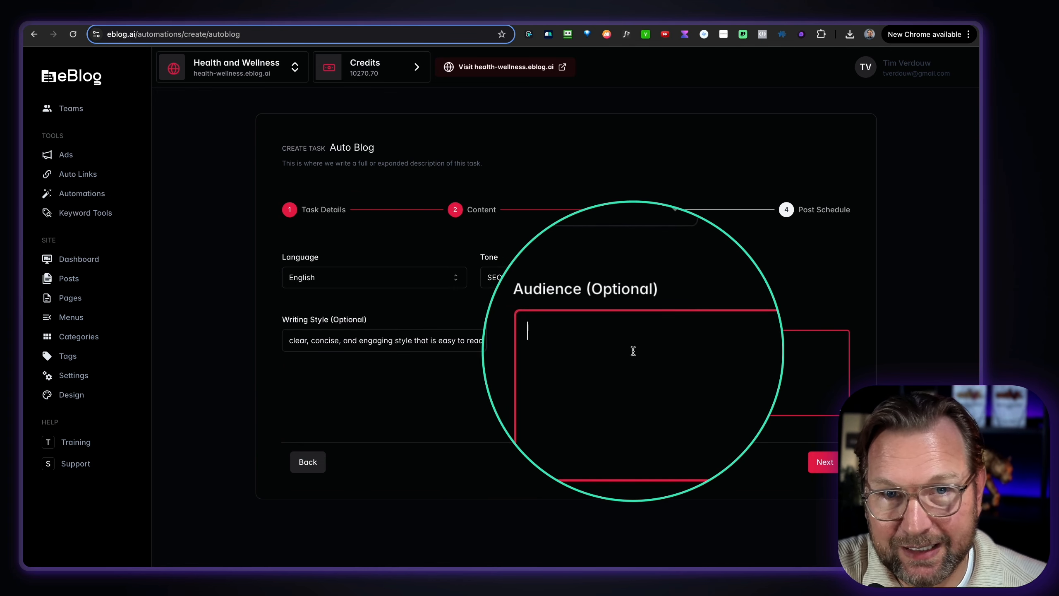
pyautogui.click(819, 462)
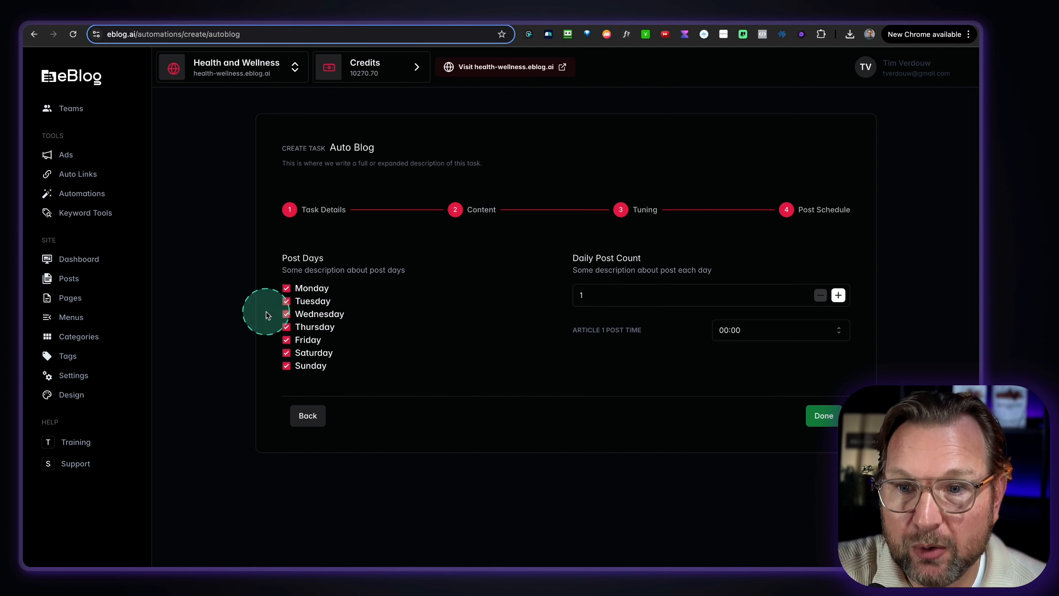
# Step: Limit the post days to Monday, Wednesday and Friday
pyautogui.click(286, 300)
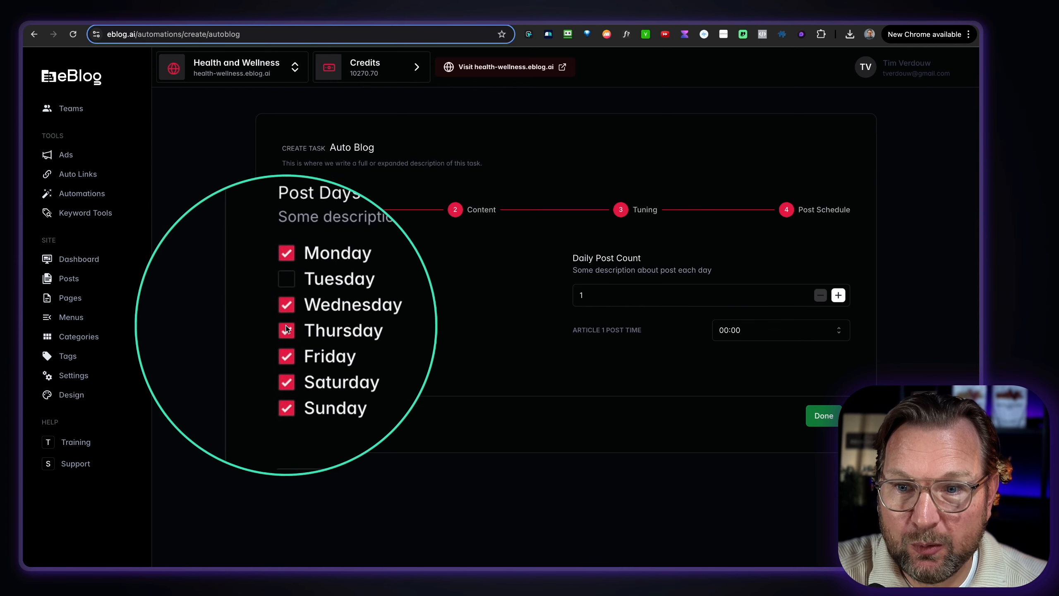
pyautogui.click(286, 329)
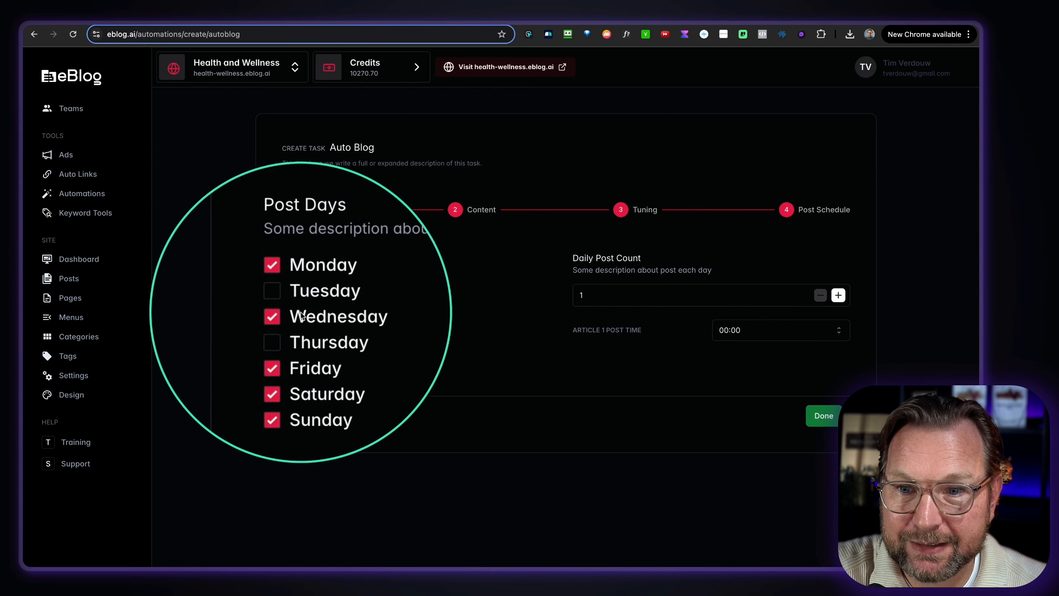
pyautogui.click(287, 355)
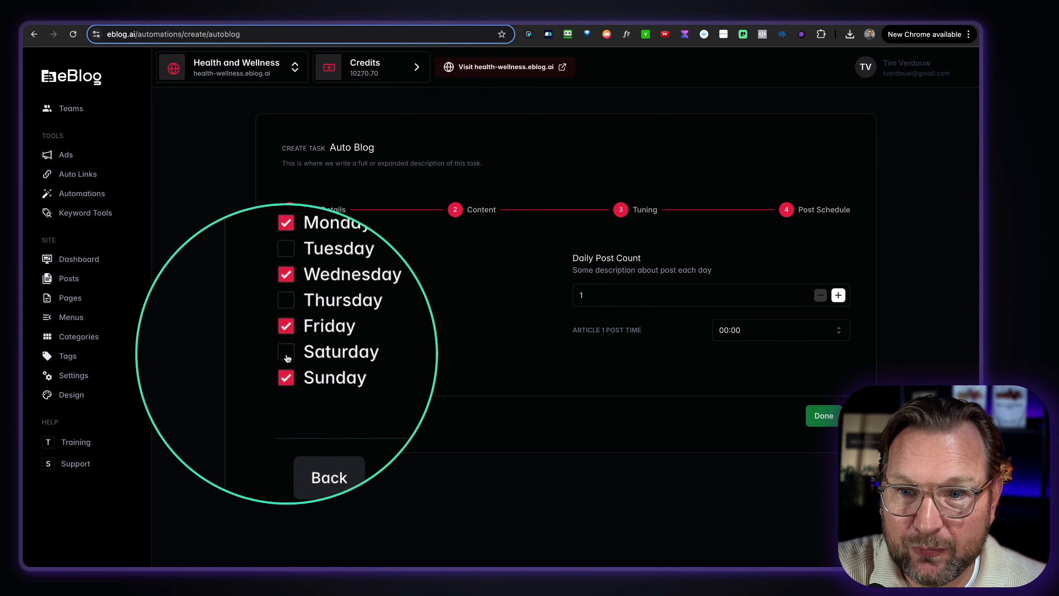
pyautogui.click(288, 360)
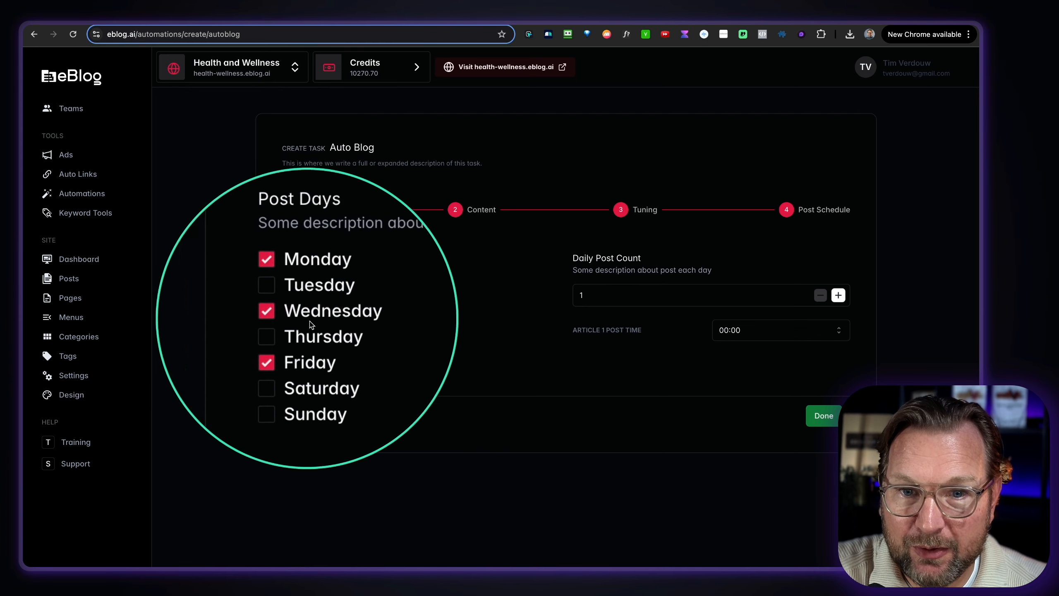
# Step: Re-enable Tuesday, Thursday, Saturday and Sunday as post days
pyautogui.click(283, 275)
pyautogui.click(290, 323)
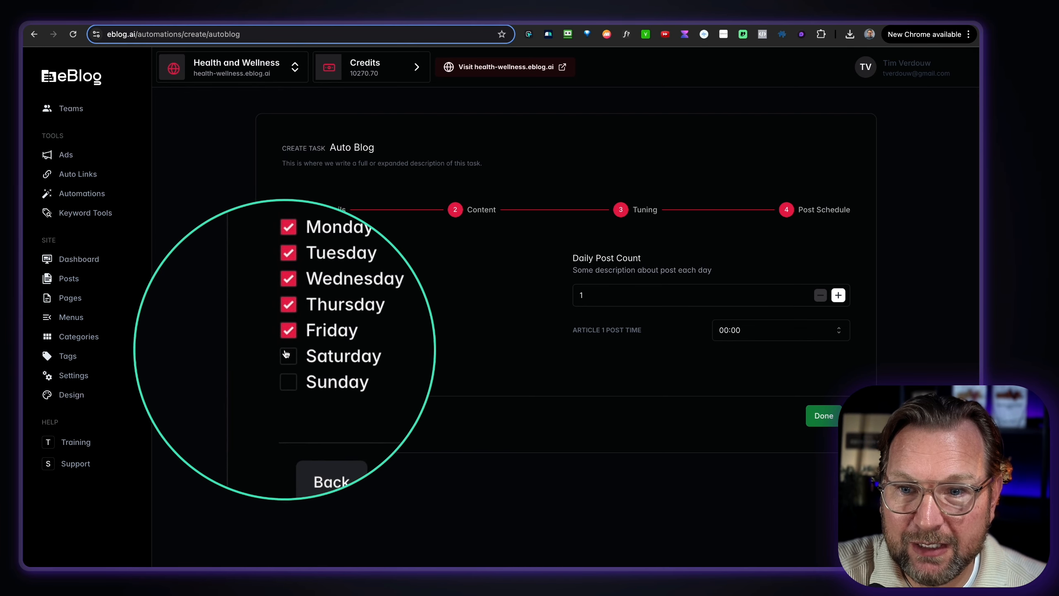
pyautogui.click(285, 353)
pyautogui.click(286, 365)
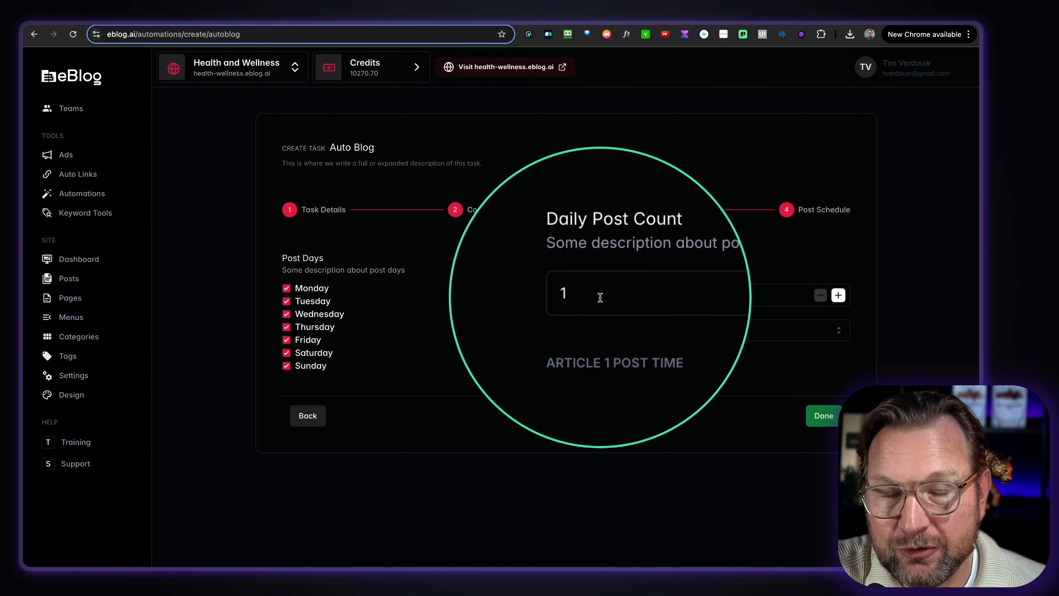
# Step: Set the daily post count to 2, with article 1 posting at 09:00 and article 2 at 16:00
pyautogui.click(804, 290)
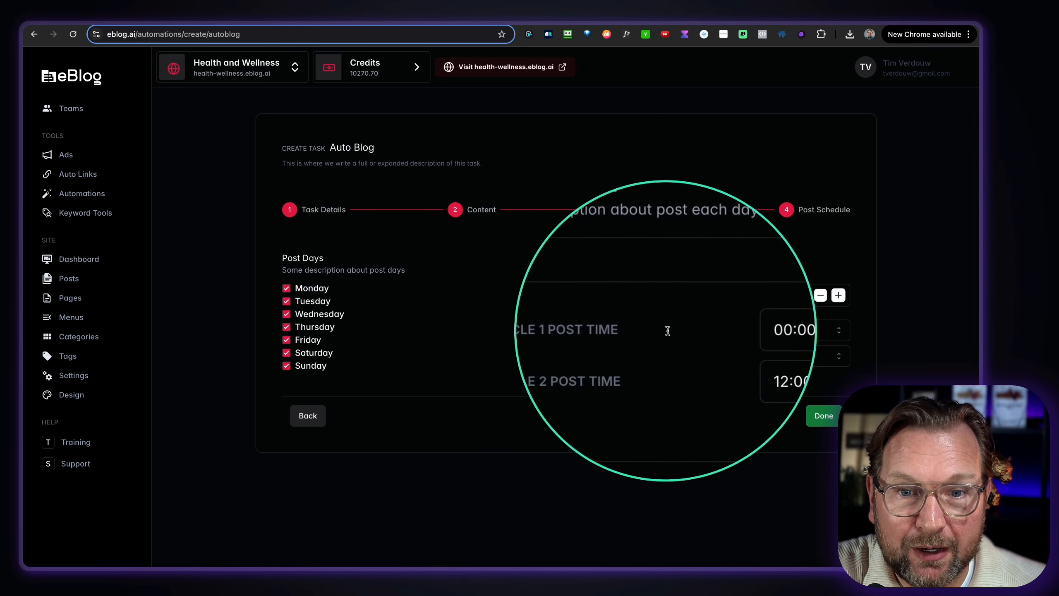
pyautogui.click(751, 332)
pyautogui.scroll(-3, 746, 480)
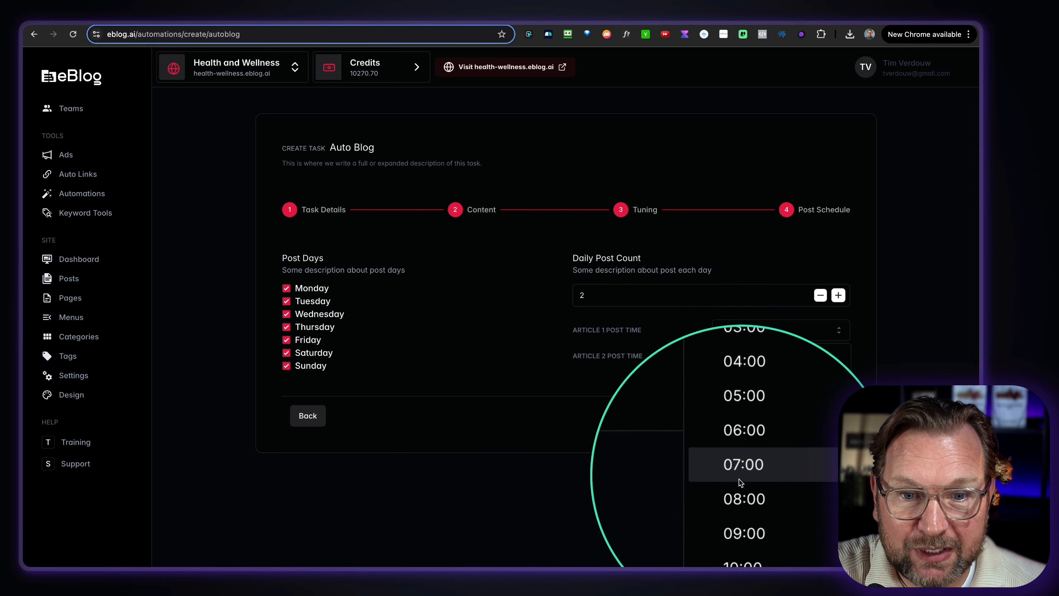
pyautogui.click(743, 502)
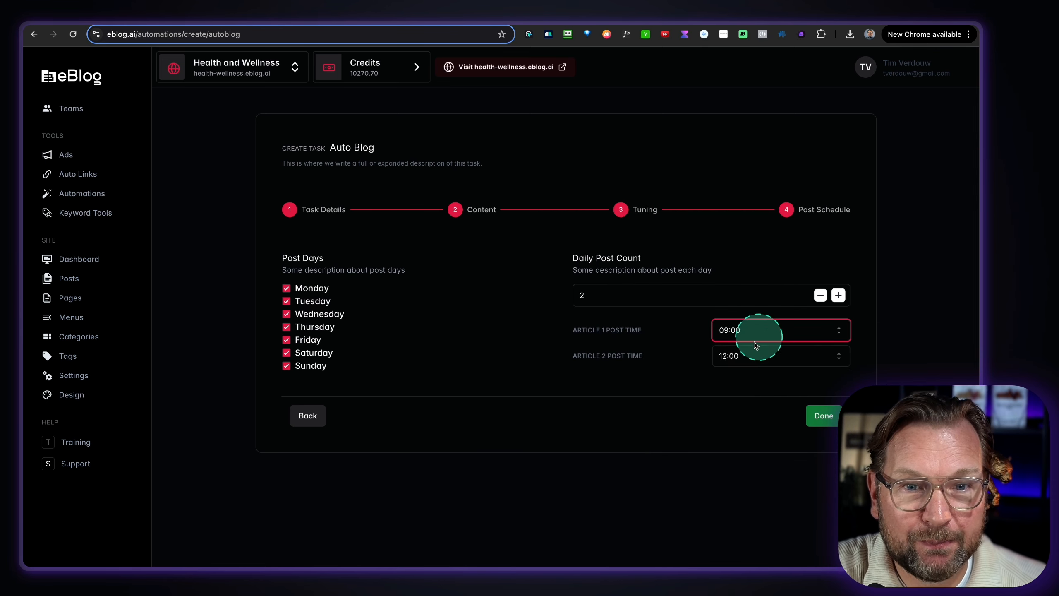
pyautogui.click(755, 357)
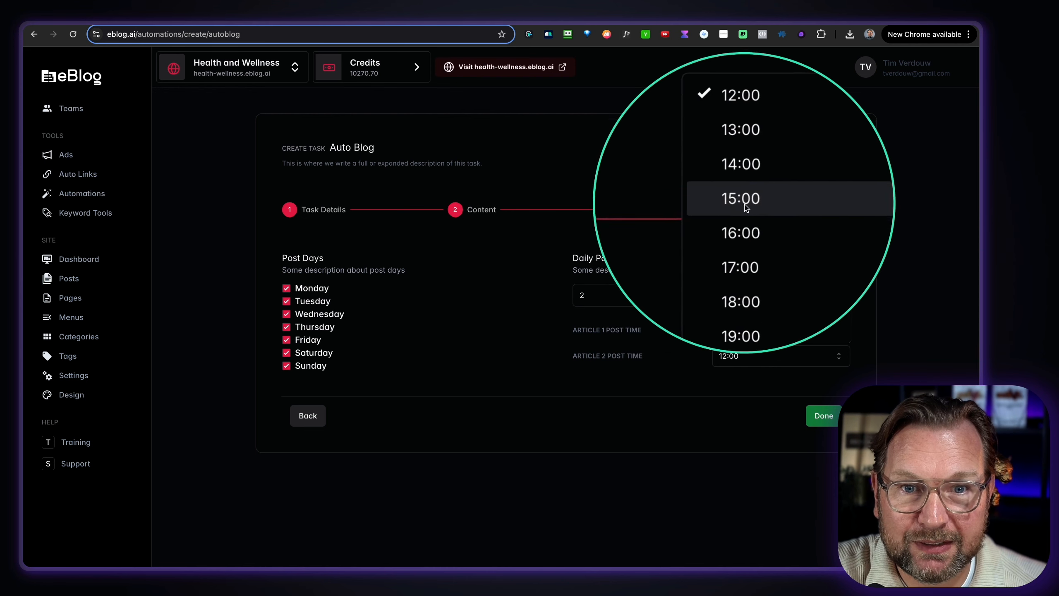
pyautogui.click(746, 225)
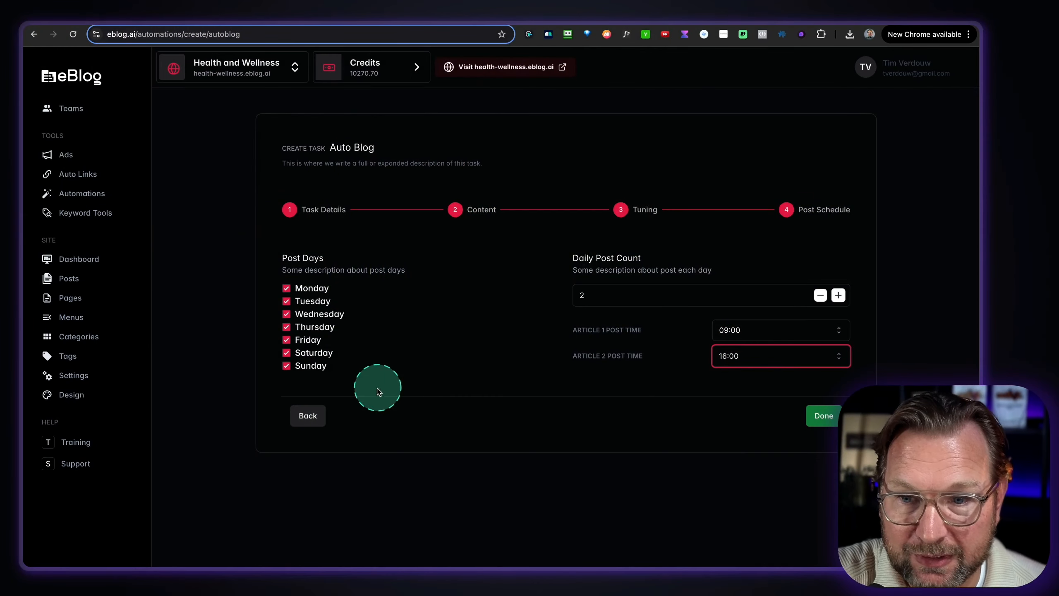
# Step: Return to the content settings, switch the mode to Topic and enter "Quick Fitness Hacks for Busy Professionals" as the first topic
pyautogui.click(298, 414)
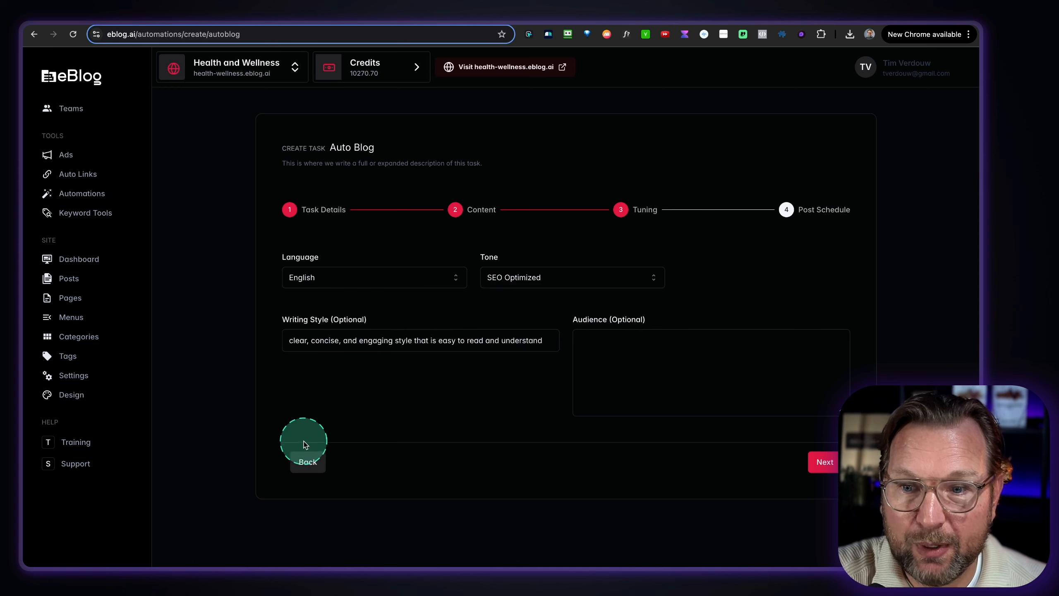
pyautogui.click(305, 461)
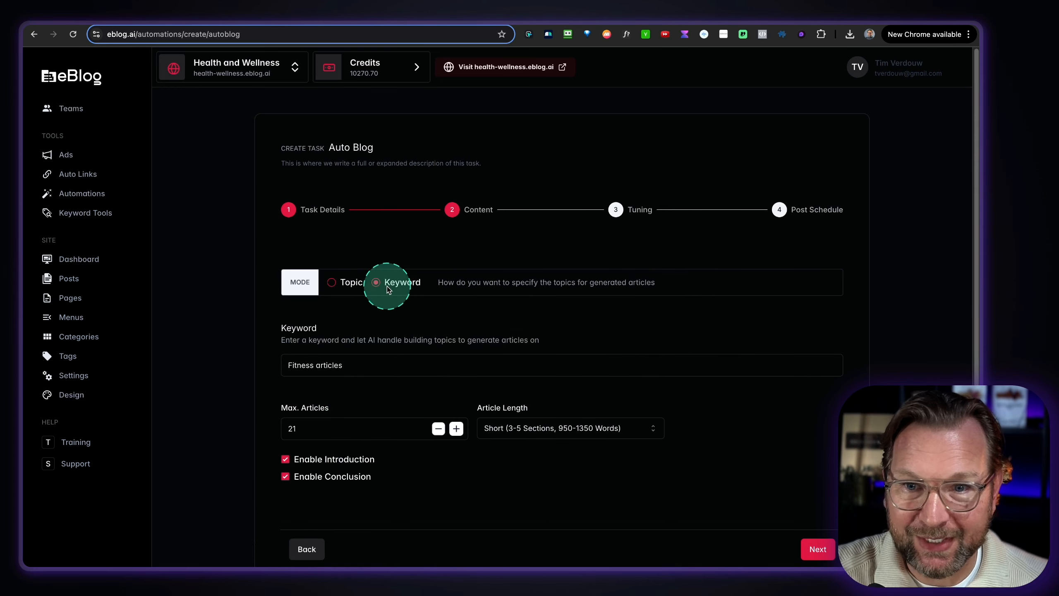
pyautogui.click(329, 285)
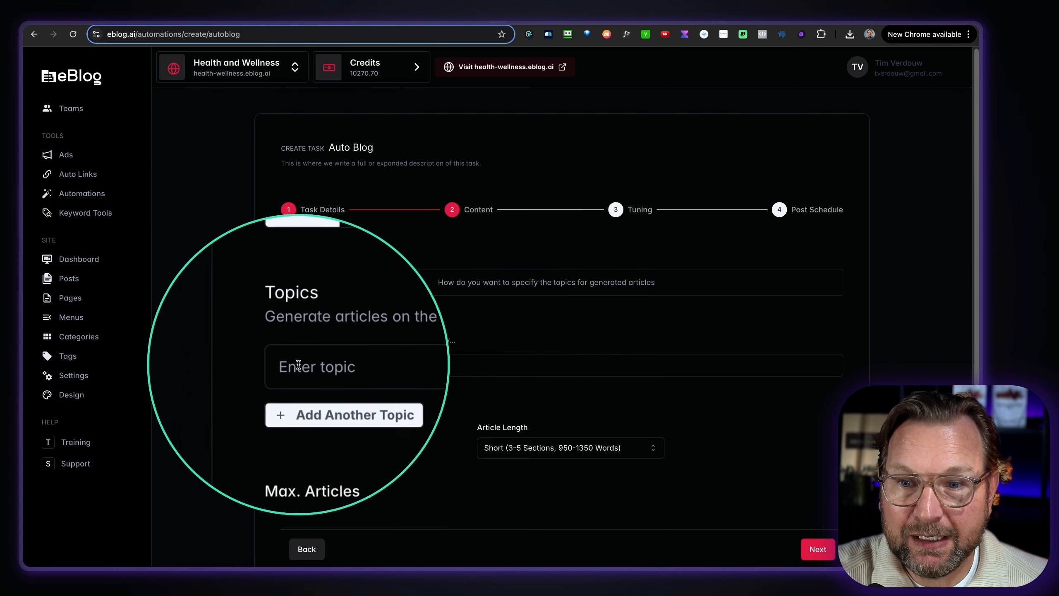
pyautogui.click(316, 366)
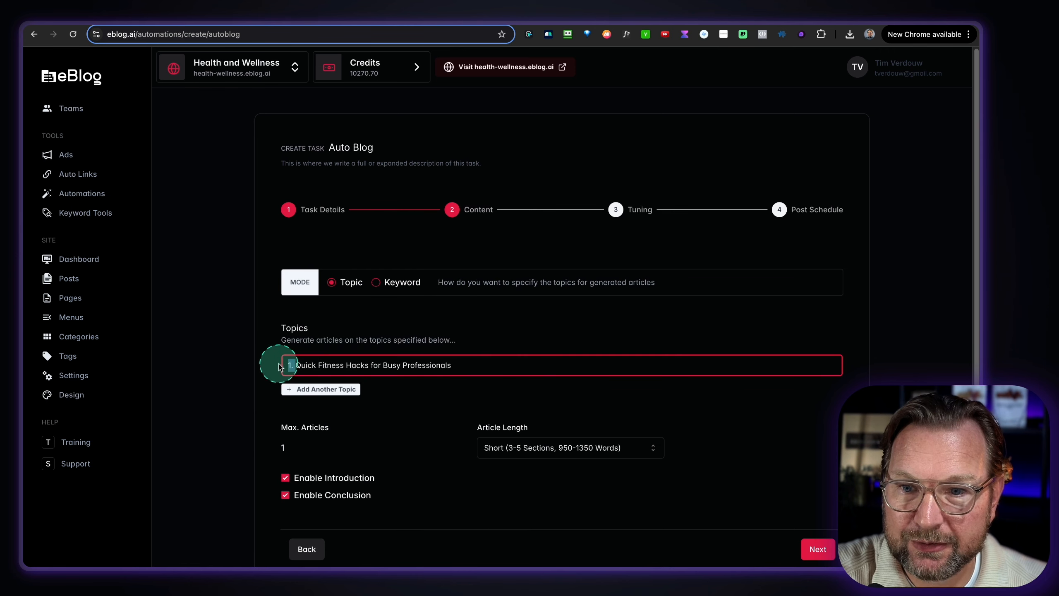
# Step: Add the topics "Transform Your Body: 5 Steps to Fast Results" and "The Ultimate Guide to Quick Home Workouts"
pyautogui.click(320, 389)
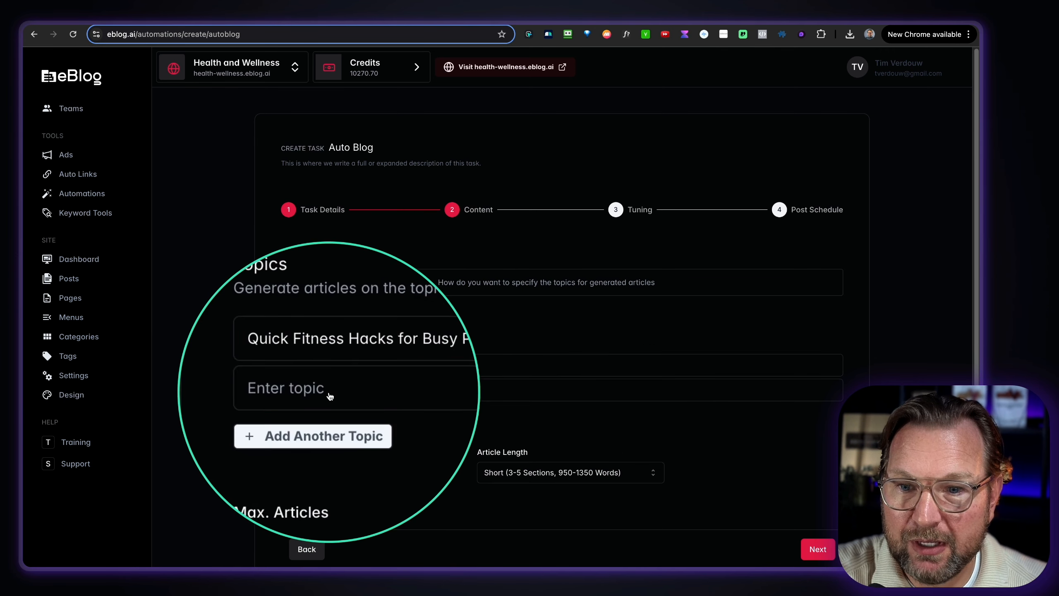
pyautogui.click(313, 394)
pyautogui.write('2. Transform Your Body: 5 Steps to Fast Results')
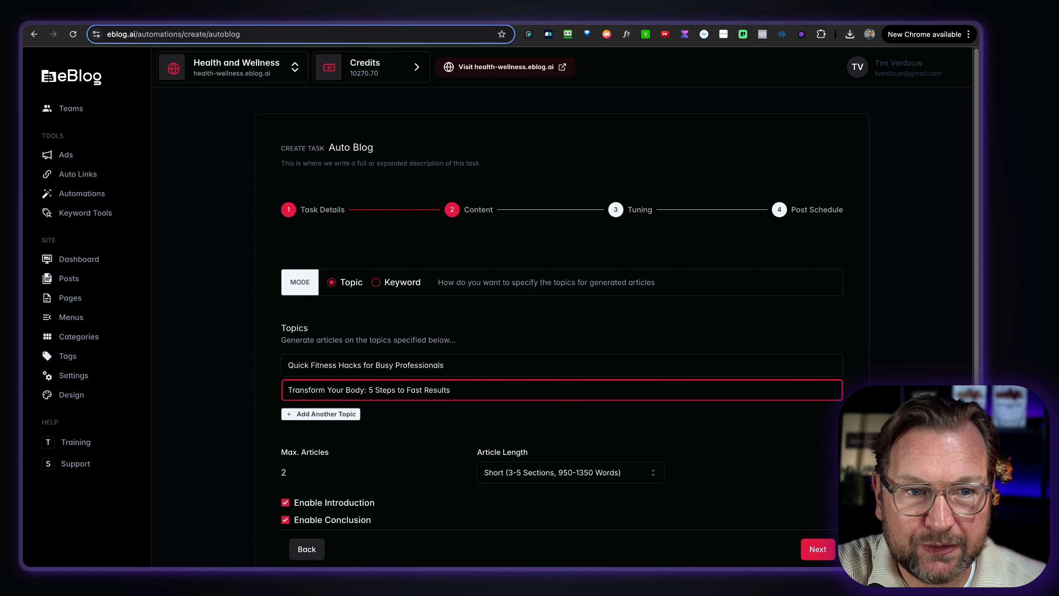
pyautogui.click(324, 414)
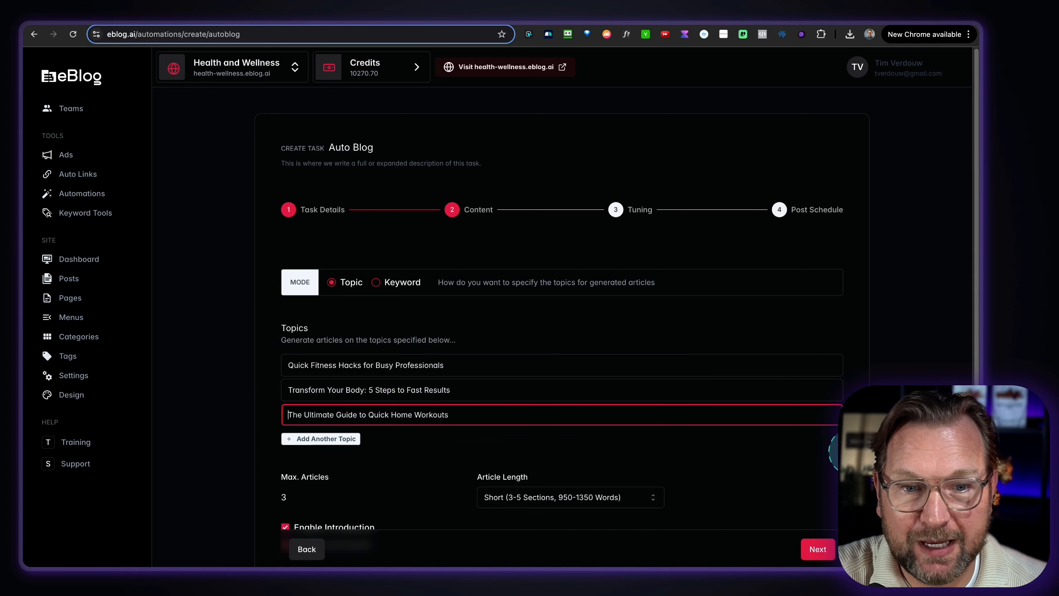
# Step: Keep the article length Short (3-5 Sections, 950-1350 Words) and continue past the unchanged tuning settings to the post schedule
pyautogui.scroll(-3, 392, 426)
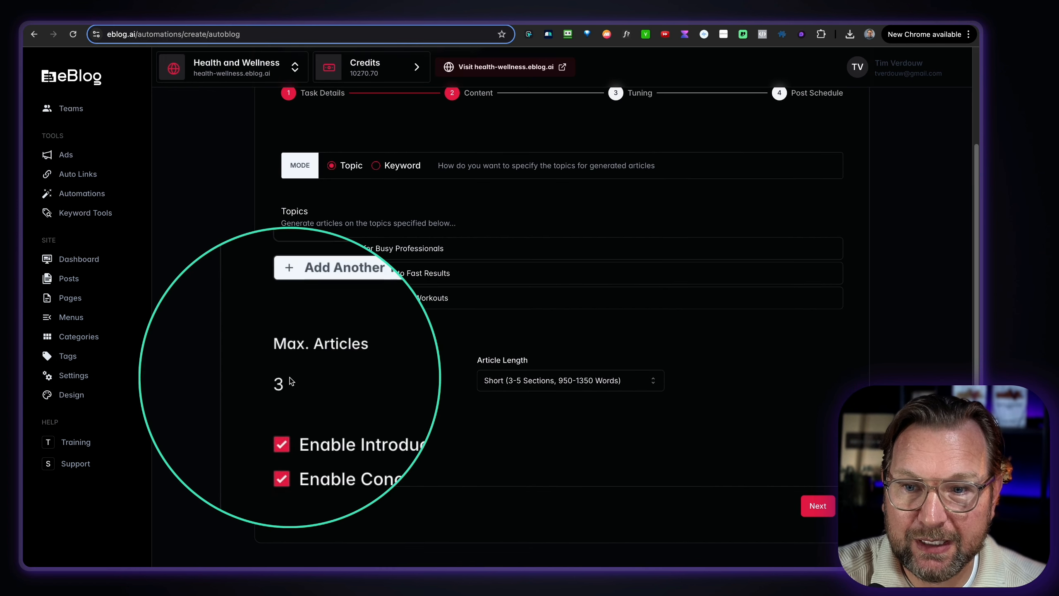
pyautogui.click(509, 381)
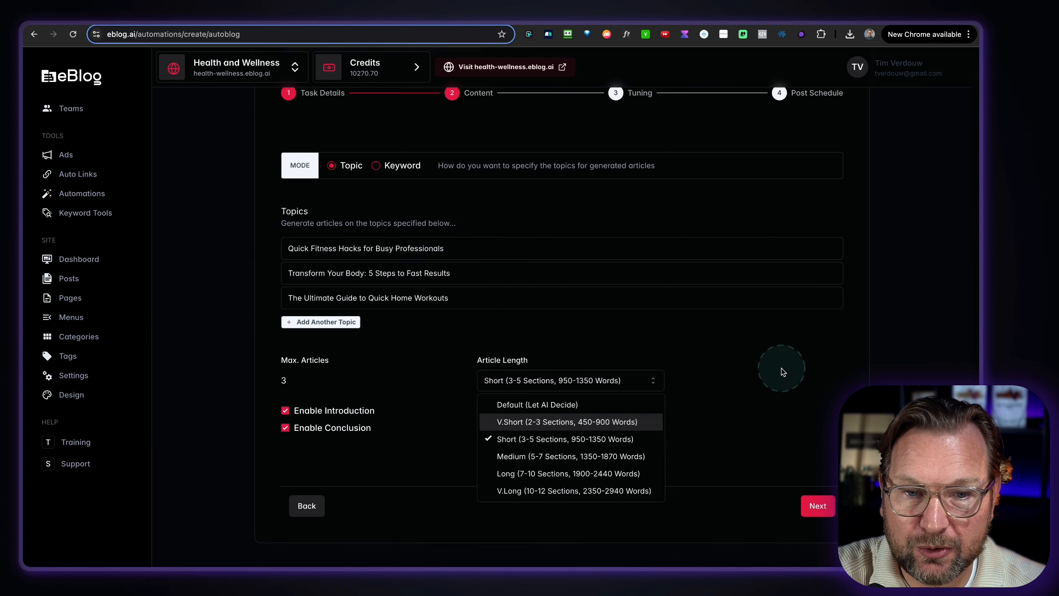
pyautogui.click(783, 372)
pyautogui.click(815, 506)
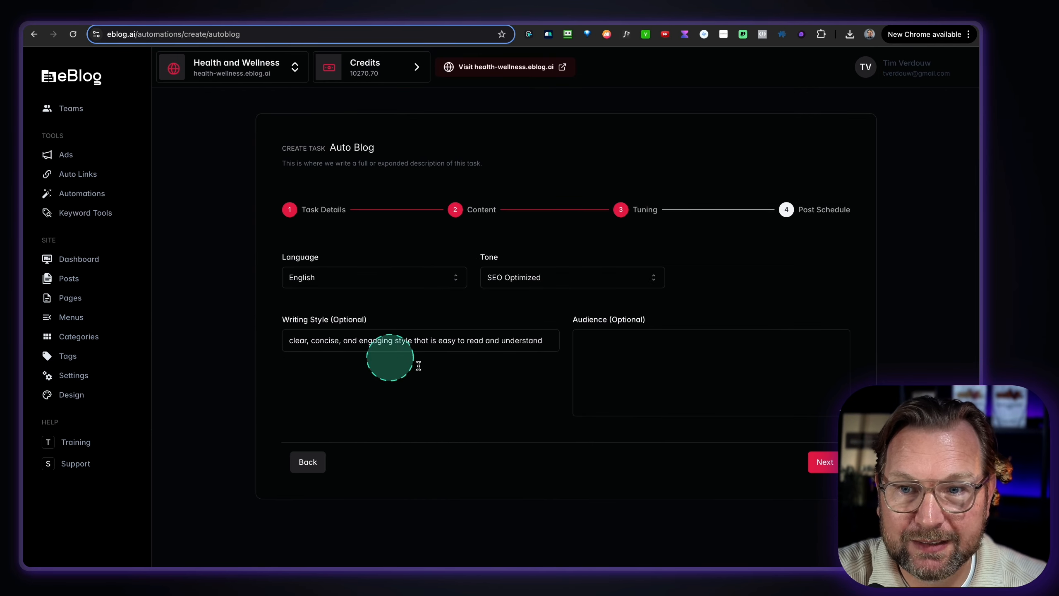
pyautogui.click(835, 462)
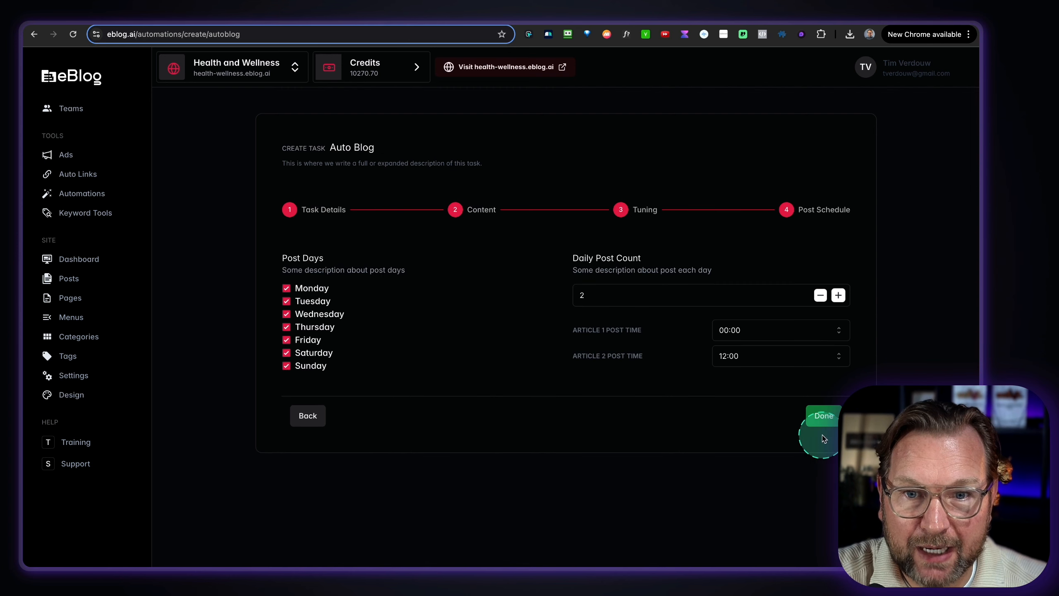
# Step: Schedule one post per day at 08:00 on Monday, Wednesday and Friday only
pyautogui.click(286, 301)
pyautogui.click(286, 329)
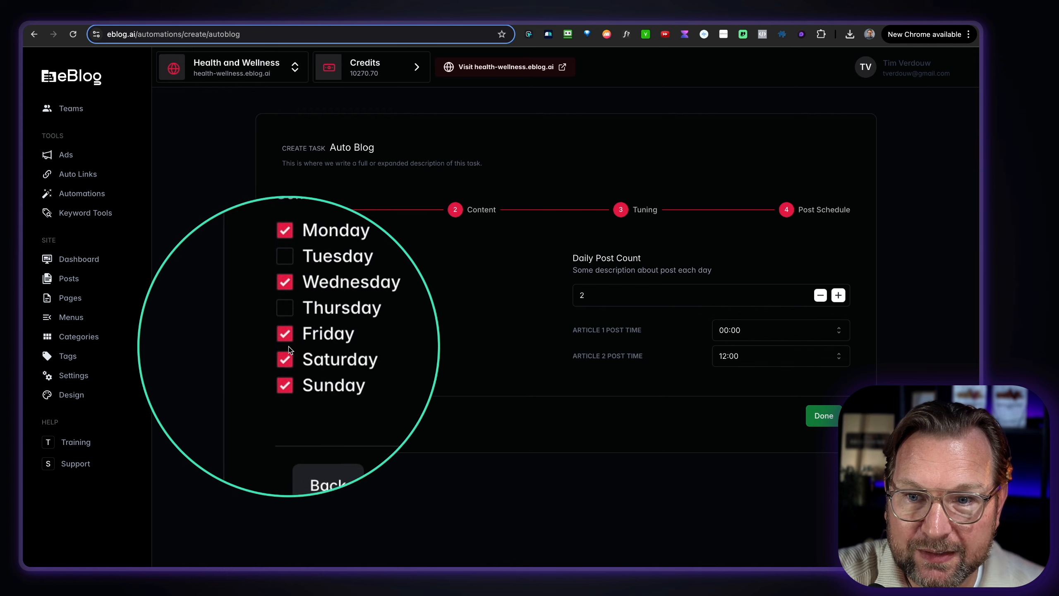
pyautogui.click(286, 353)
pyautogui.click(286, 366)
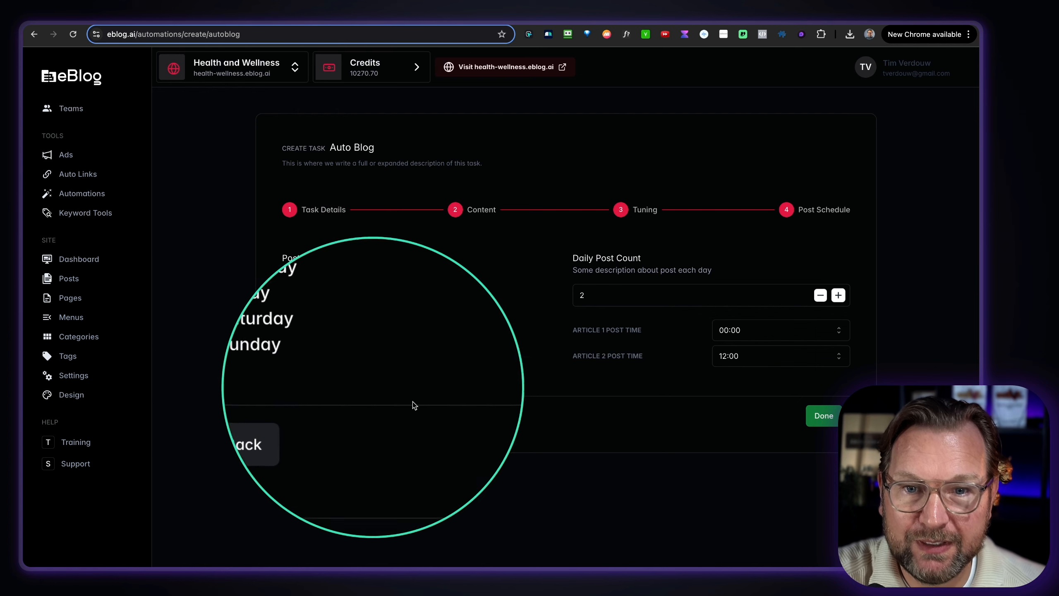
pyautogui.click(819, 295)
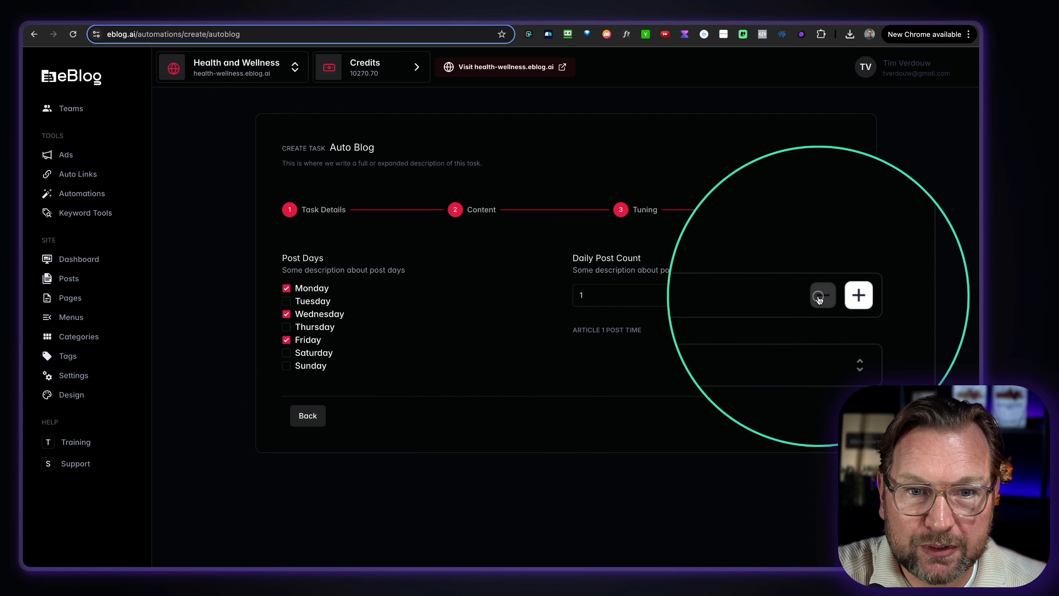
pyautogui.click(791, 330)
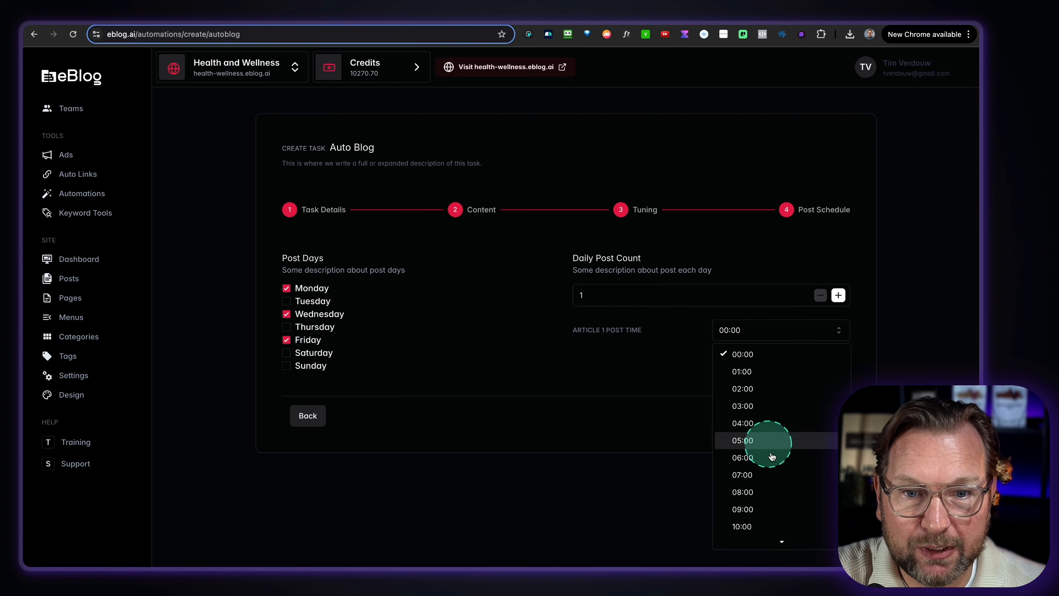
pyautogui.click(746, 495)
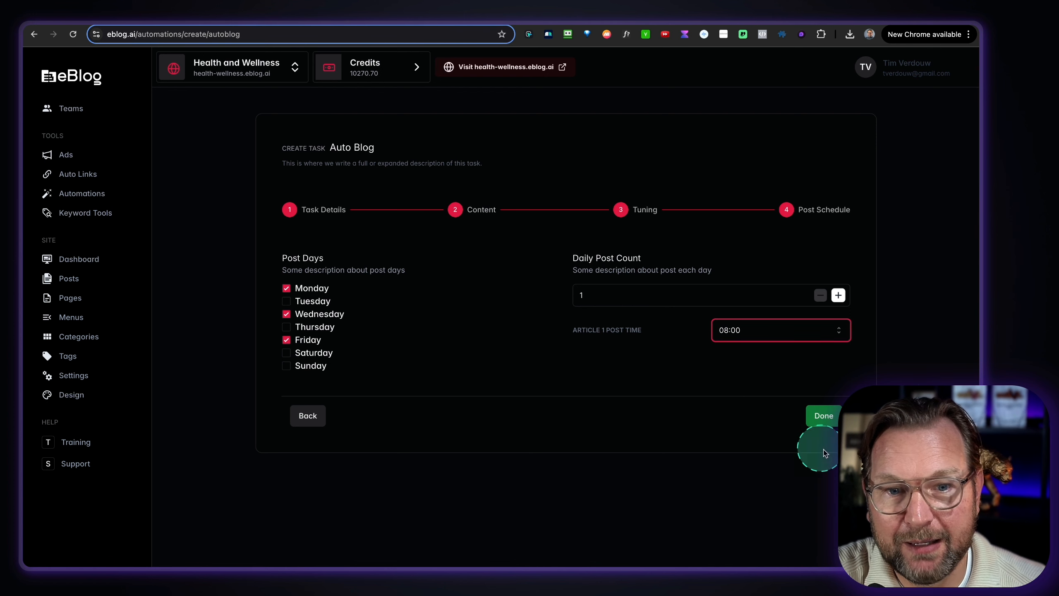
# Step: Finish creating the Auto Blog task and view the details of "Fitness articles"
pyautogui.click(816, 417)
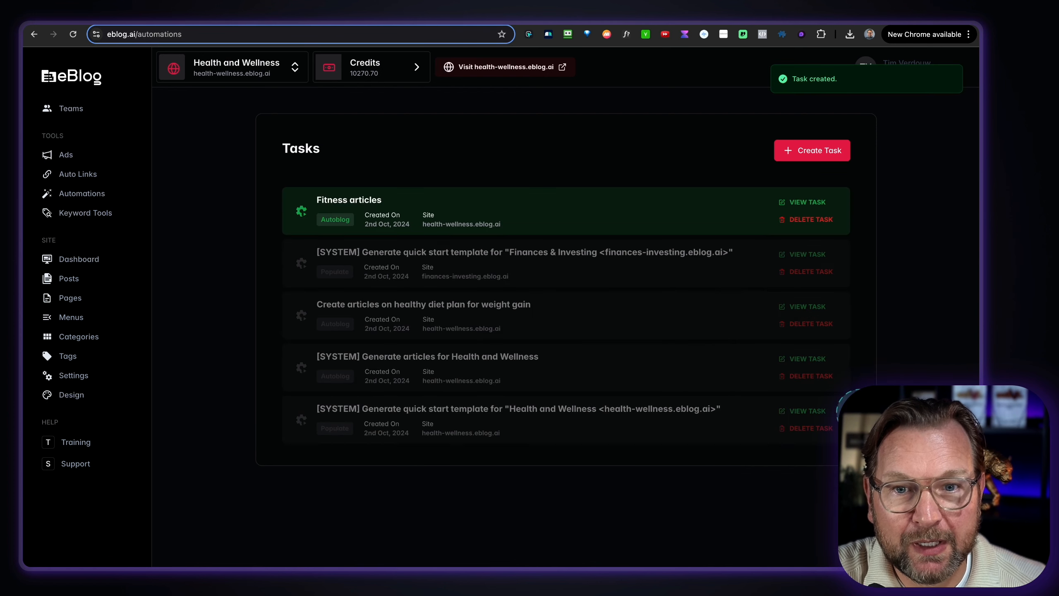
pyautogui.click(803, 204)
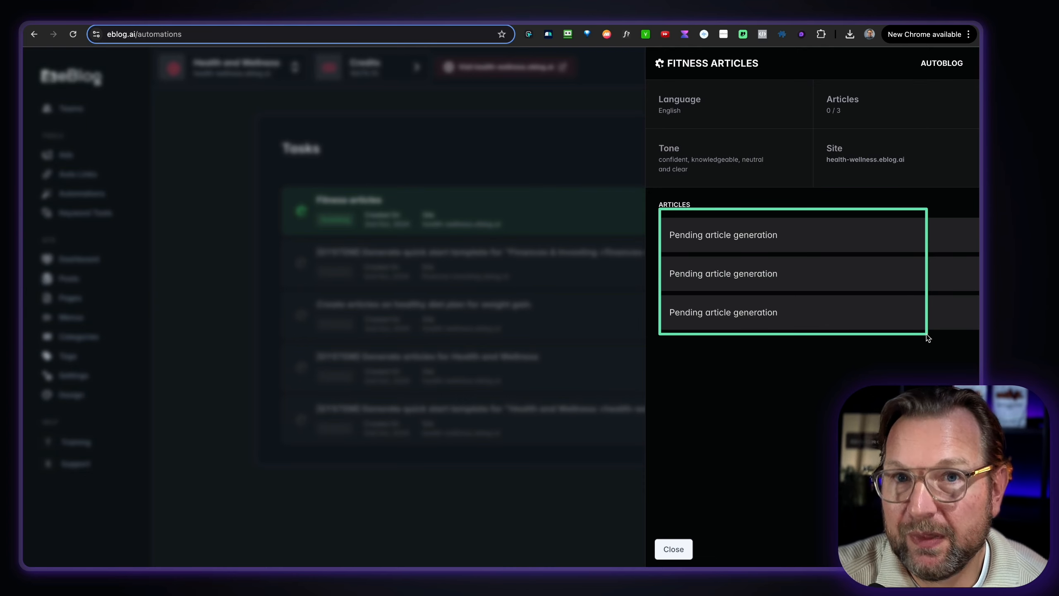
# Step: Close the task details and view the Health and Wellness site's posts, checking the two scheduled ones
pyautogui.click(927, 337)
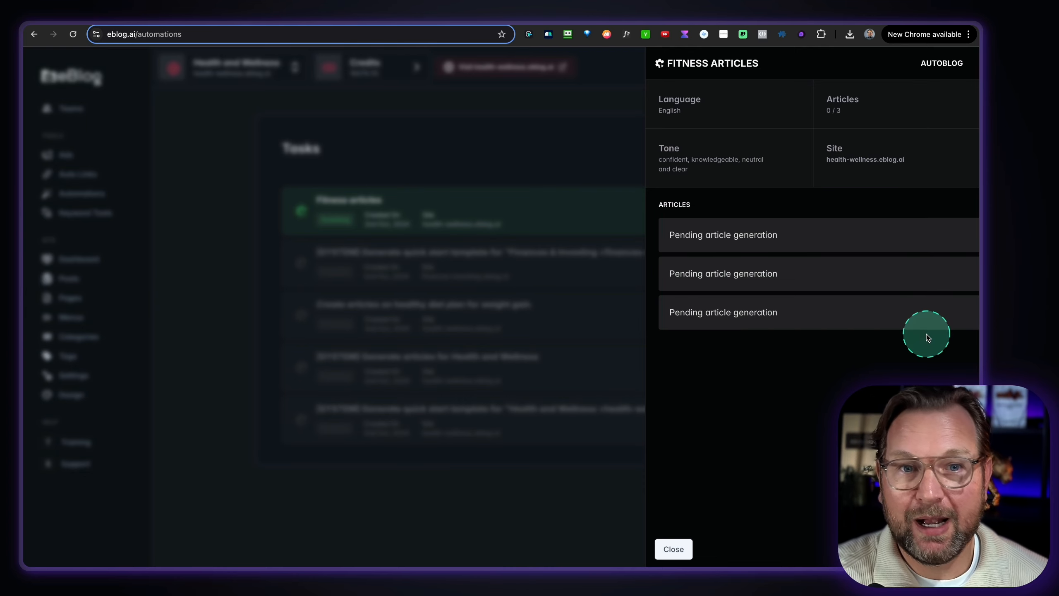
pyautogui.click(525, 138)
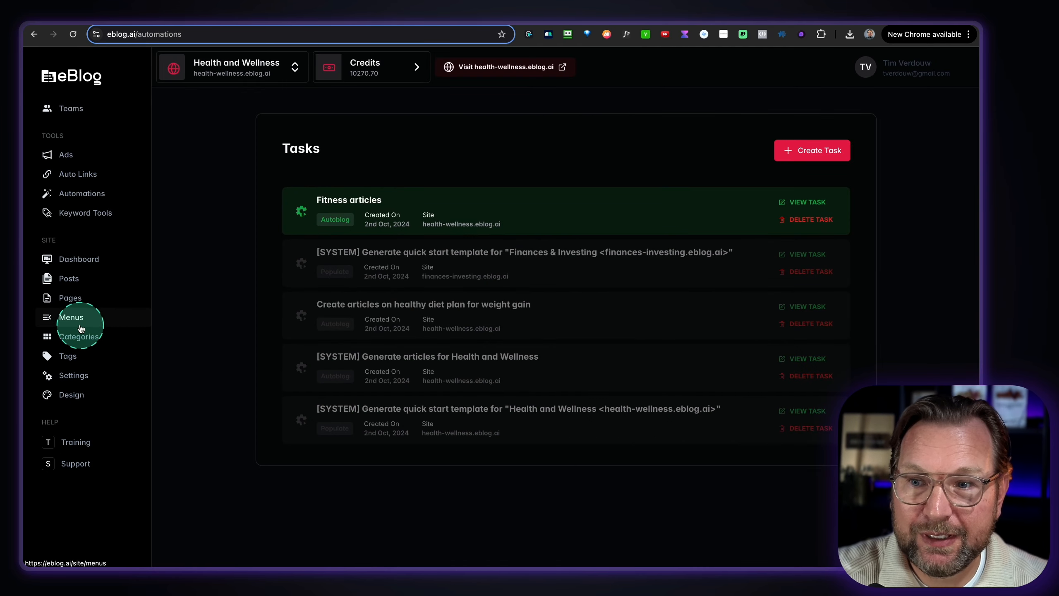
pyautogui.click(68, 278)
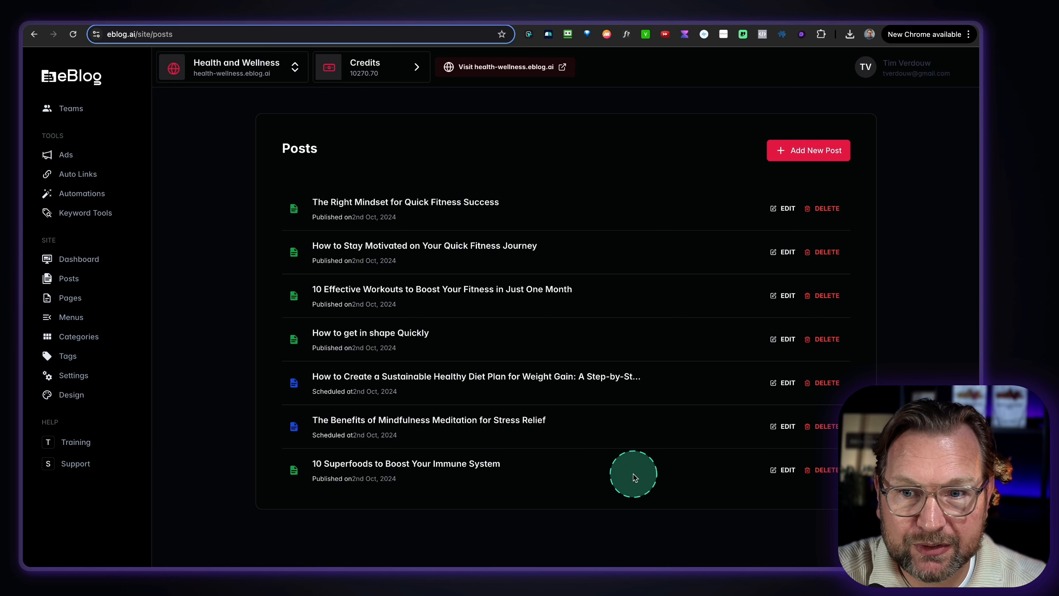
pyautogui.click(300, 383)
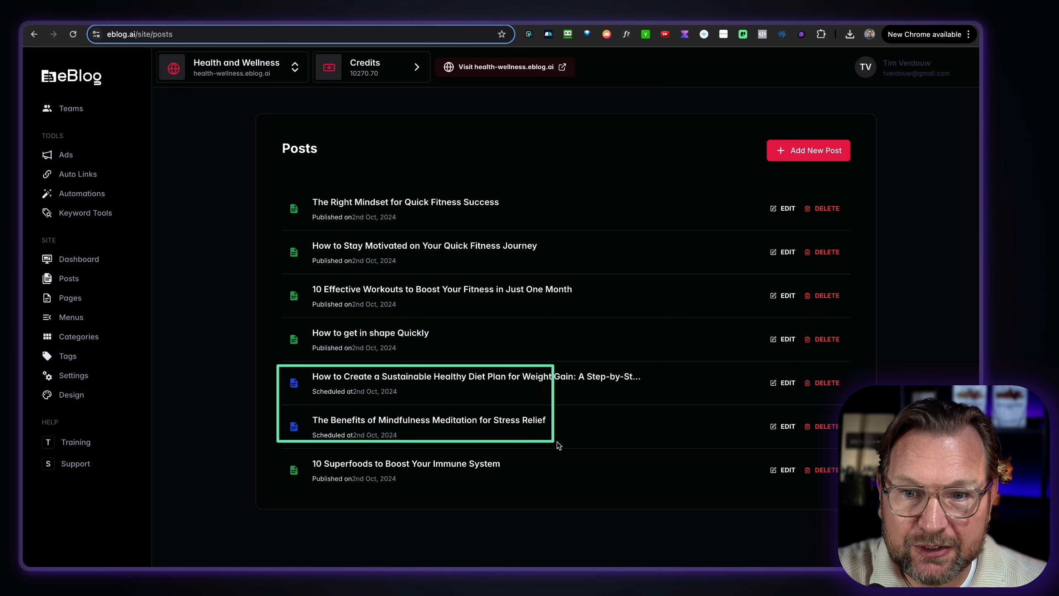
pyautogui.moveTo(558, 446); pyautogui.dragTo(835, 448)
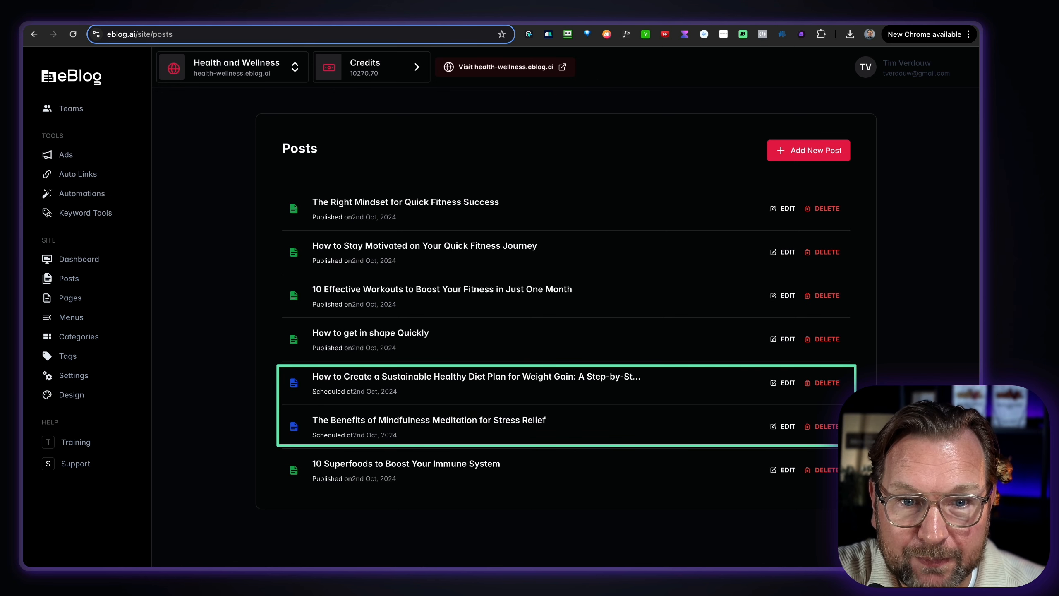
# Step: Open the scheduled post about a sustainable healthy diet plan for weight gain, review it and return to the post list
pyautogui.click(784, 383)
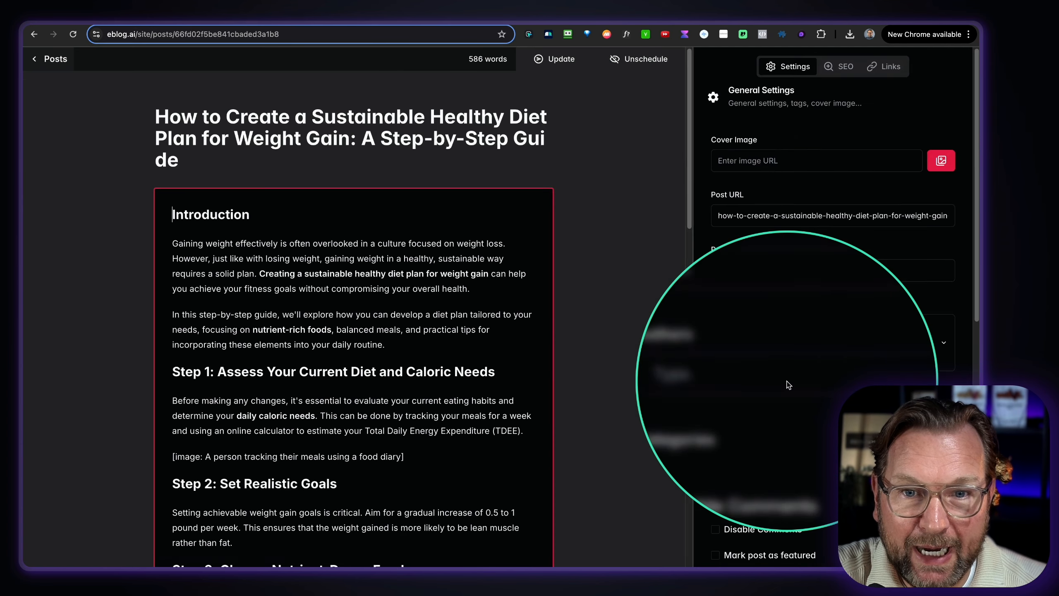
pyautogui.press('Escape')
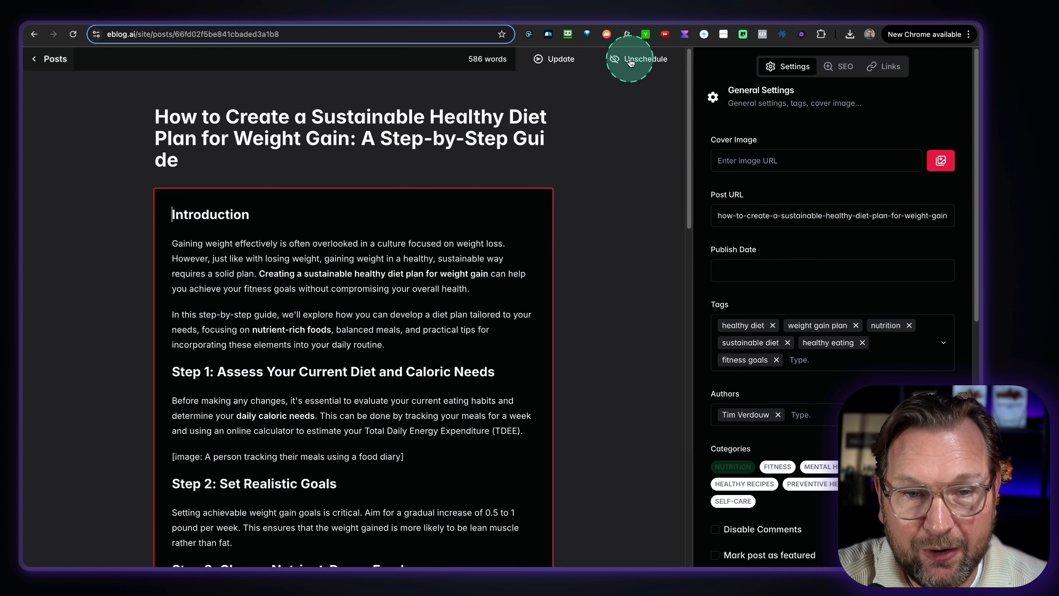
pyautogui.click(34, 62)
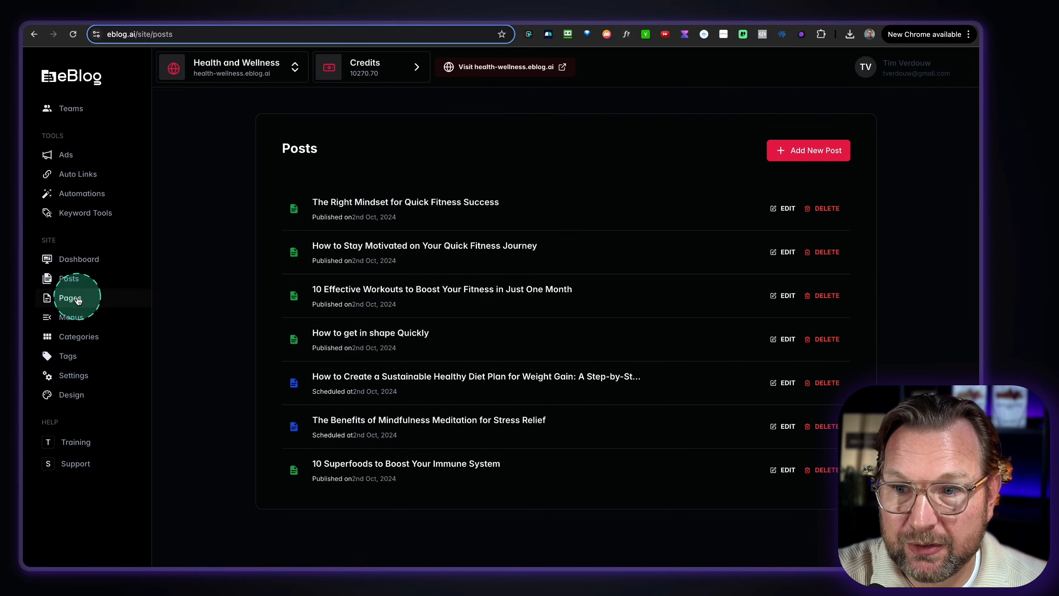
# Step: Add a new post titled "Rapid Results: How to Jumpstart Your Fitness Journey", without the leading list number
pyautogui.click(800, 161)
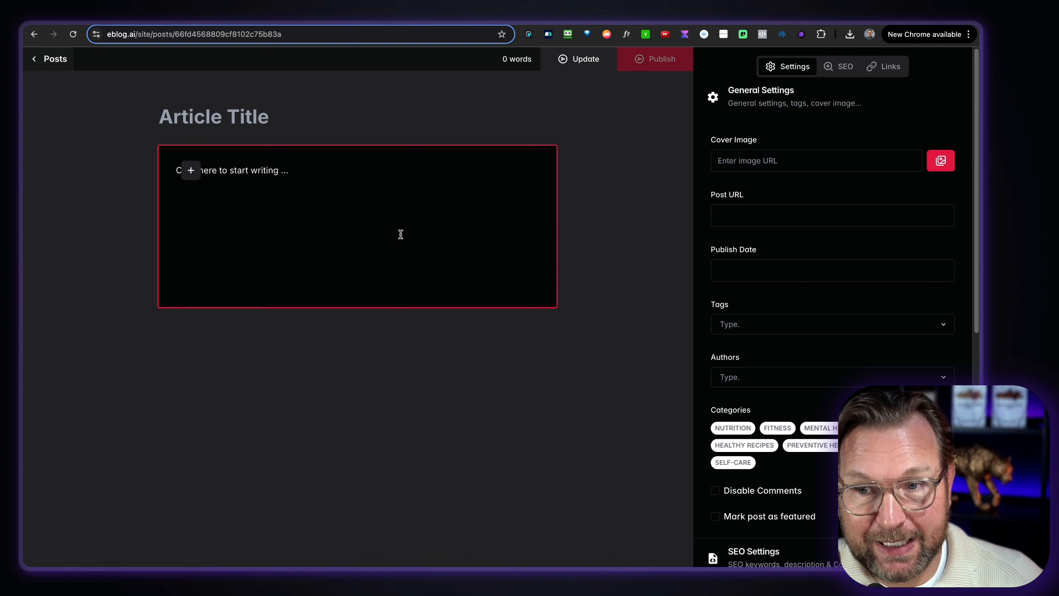
pyautogui.press('super+Tab')
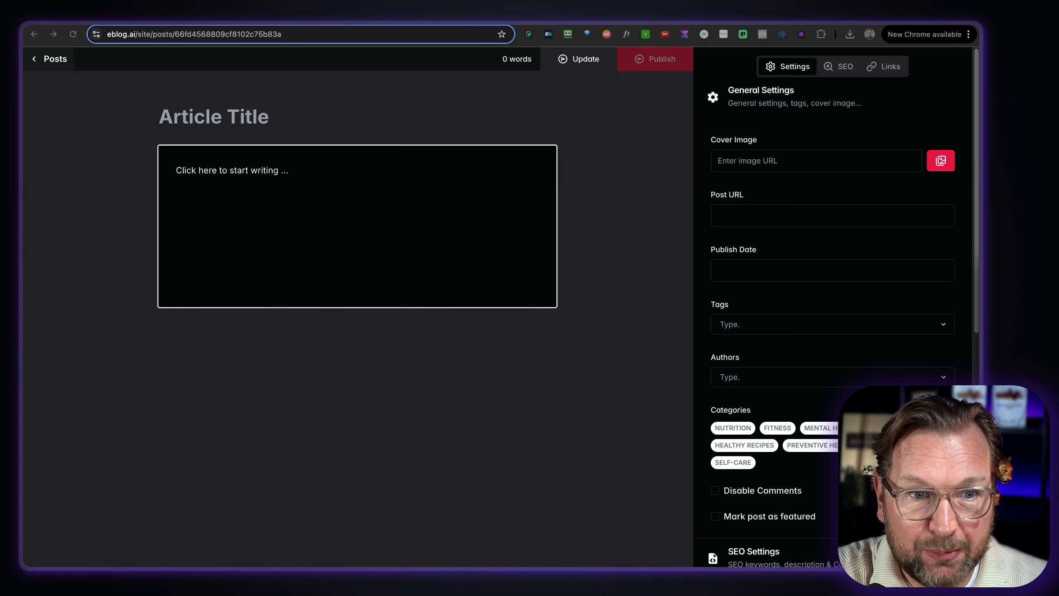
pyautogui.click(261, 125)
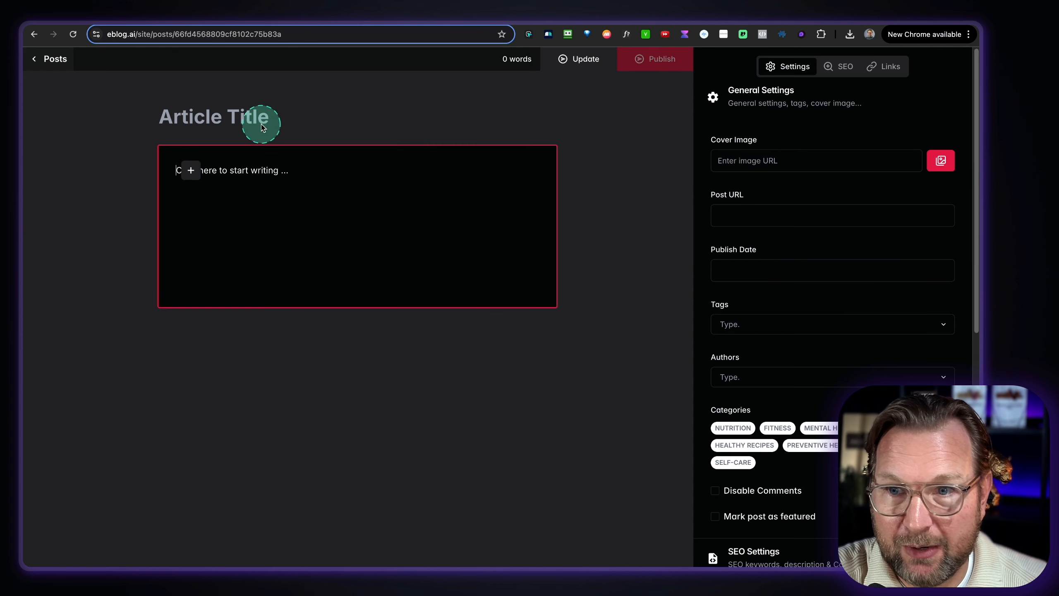
pyautogui.write('6. Rapid Results: How to Jumpstart Your Fitness Journey')
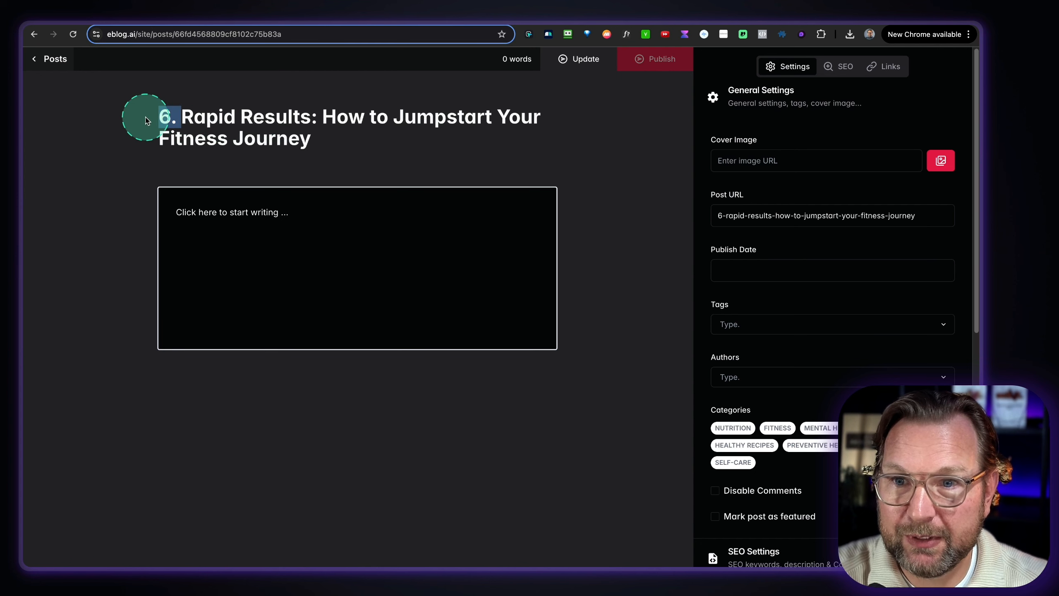
pyautogui.press('BackSpace')
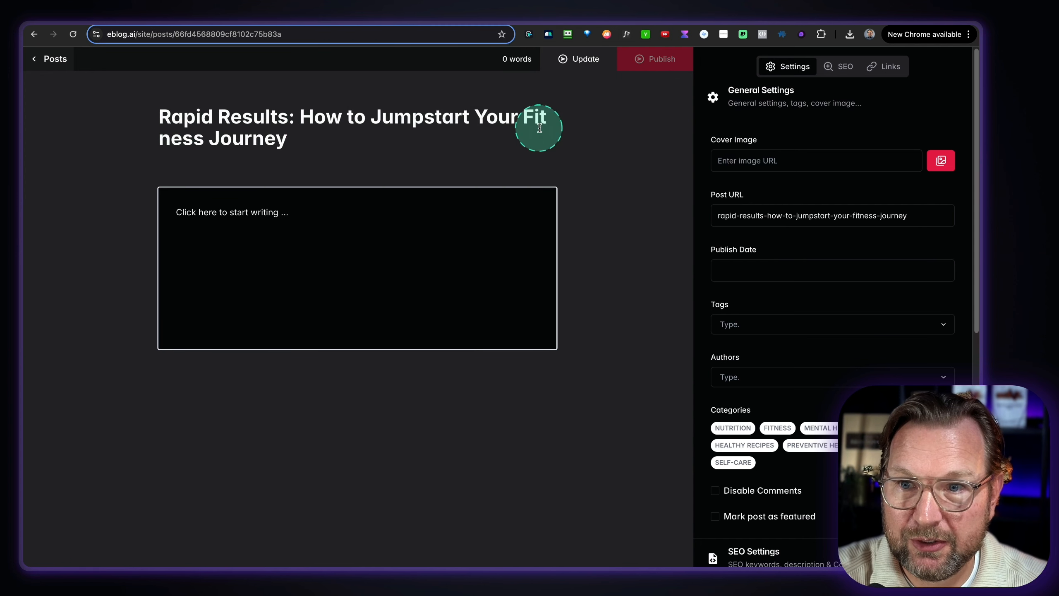
# Step: Look through the available content blocks and insert an AI Writer block into the empty post body
pyautogui.click(259, 213)
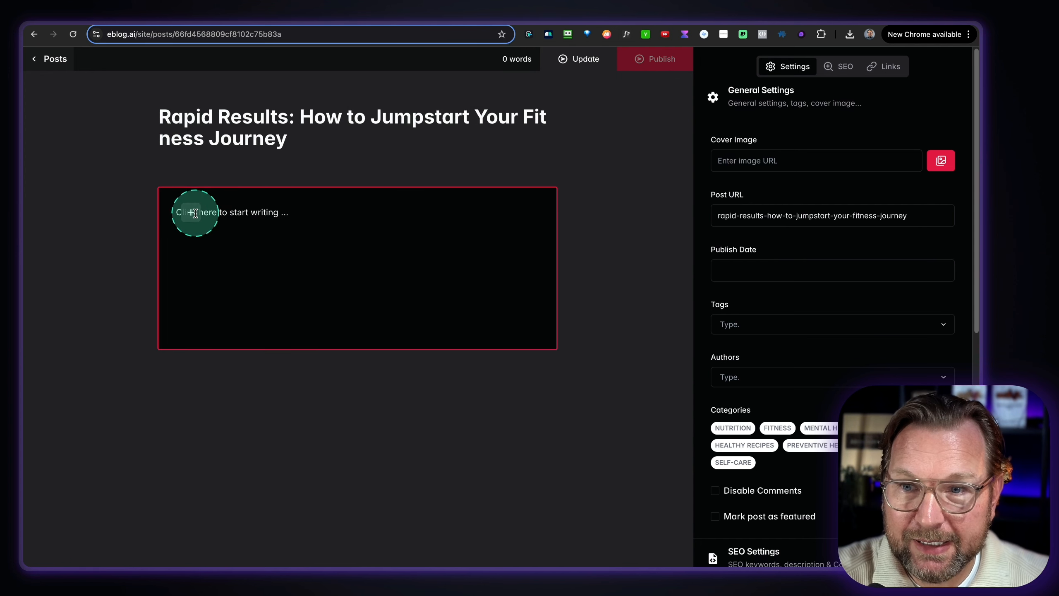
pyautogui.click(195, 213)
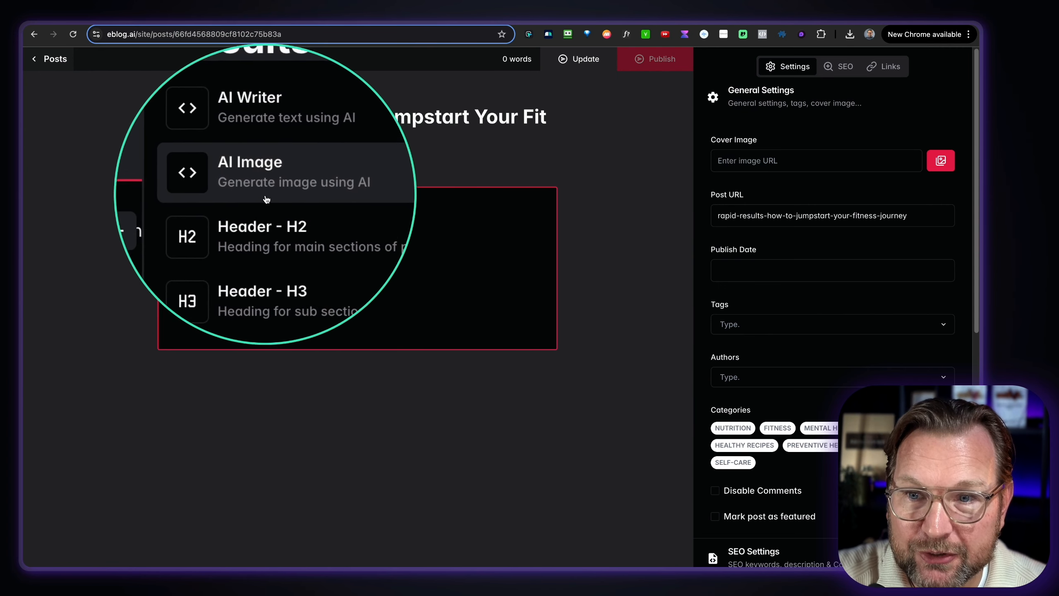
pyautogui.scroll(-2, 271, 279)
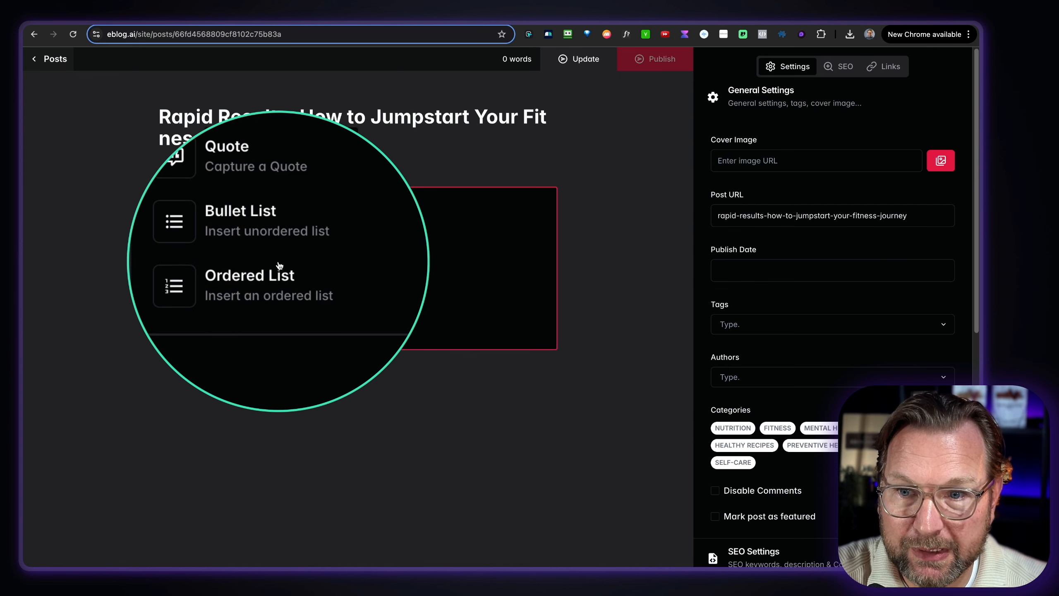
pyautogui.scroll(5, 279, 265)
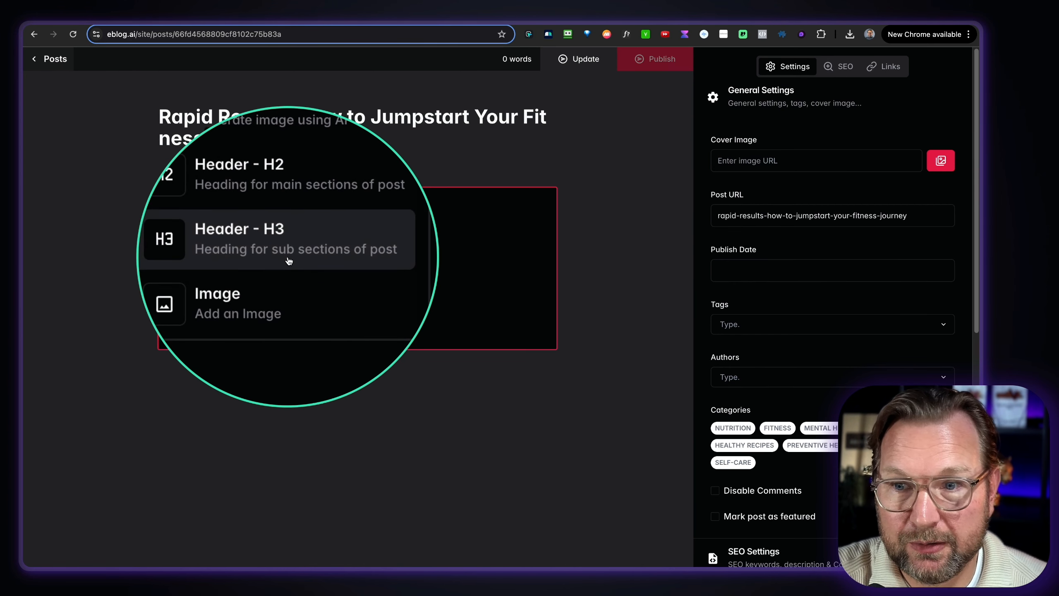
pyautogui.scroll(3, 288, 260)
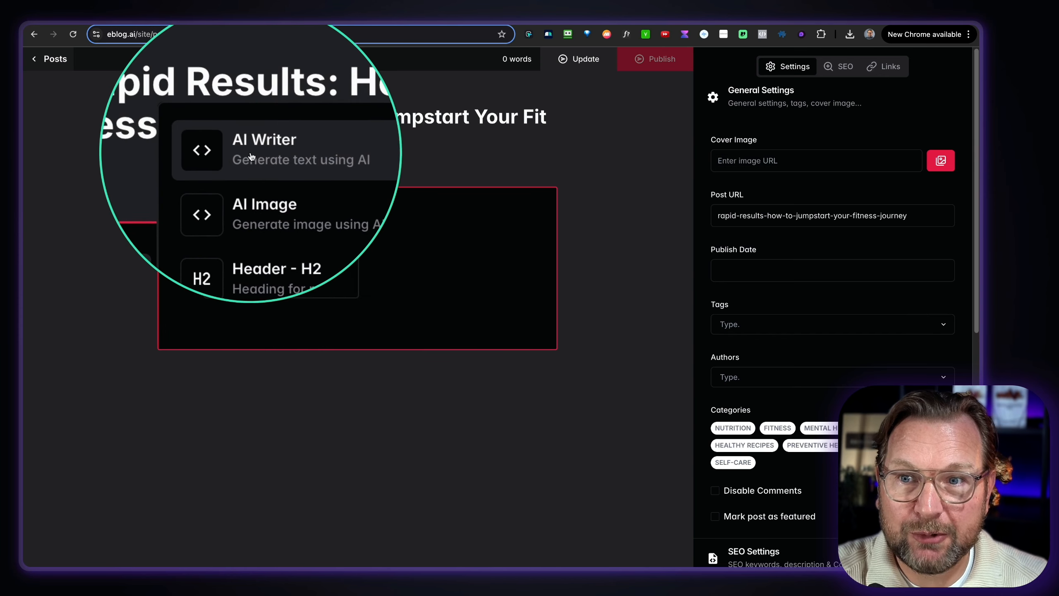
pyautogui.click(251, 156)
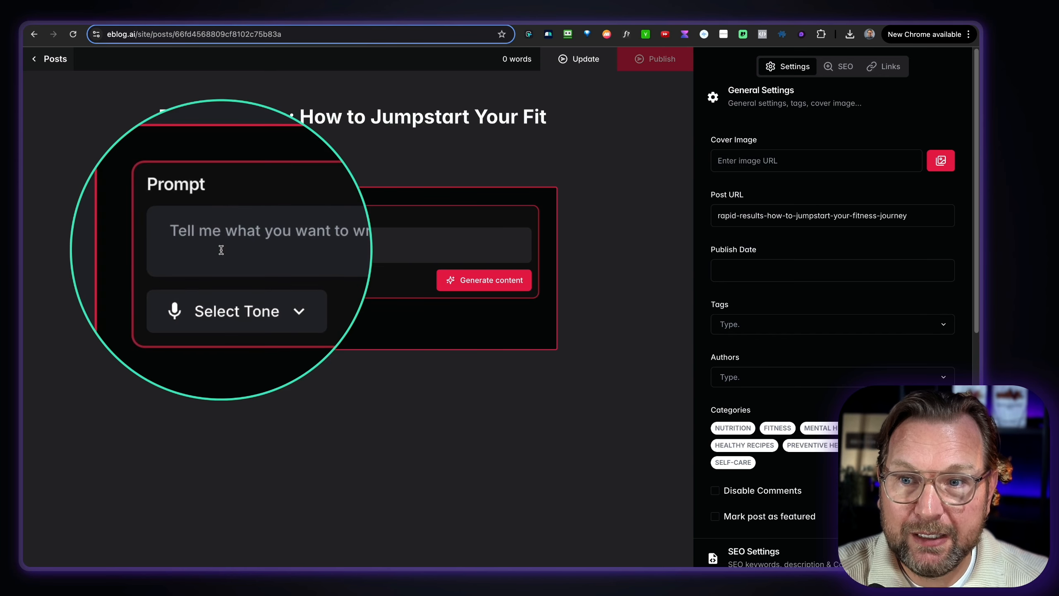
# Step: Generate Inspirational-tone content from the prompt "Write an article with the title: Rapid Results: How to Jumpstart Your Fitness Journey"
pyautogui.click(310, 249)
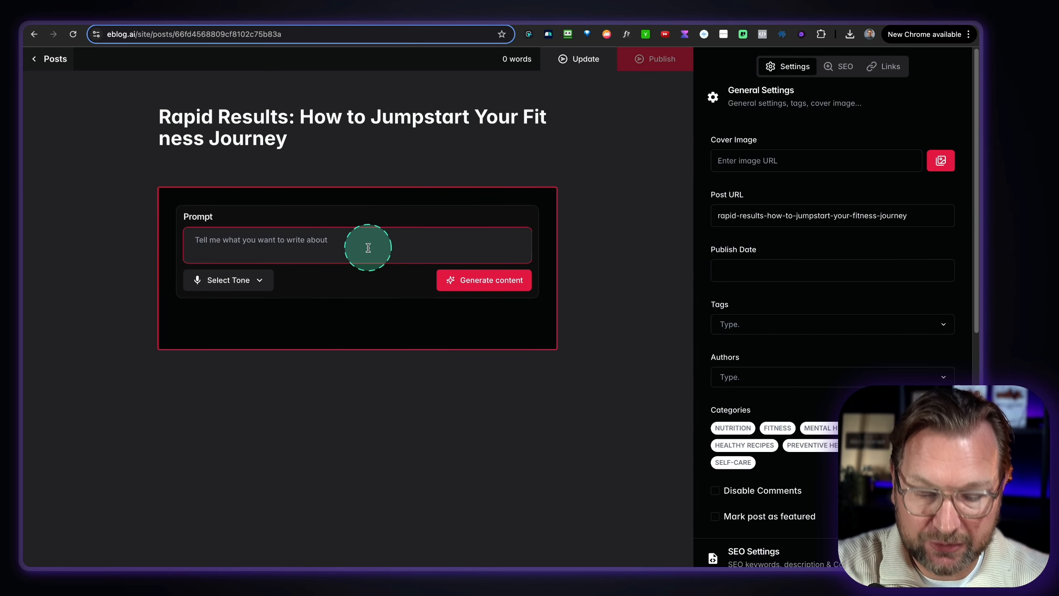
pyautogui.write('Write an article with the title: Rapid Results: How to Jumpstart Your Fitness Journey')
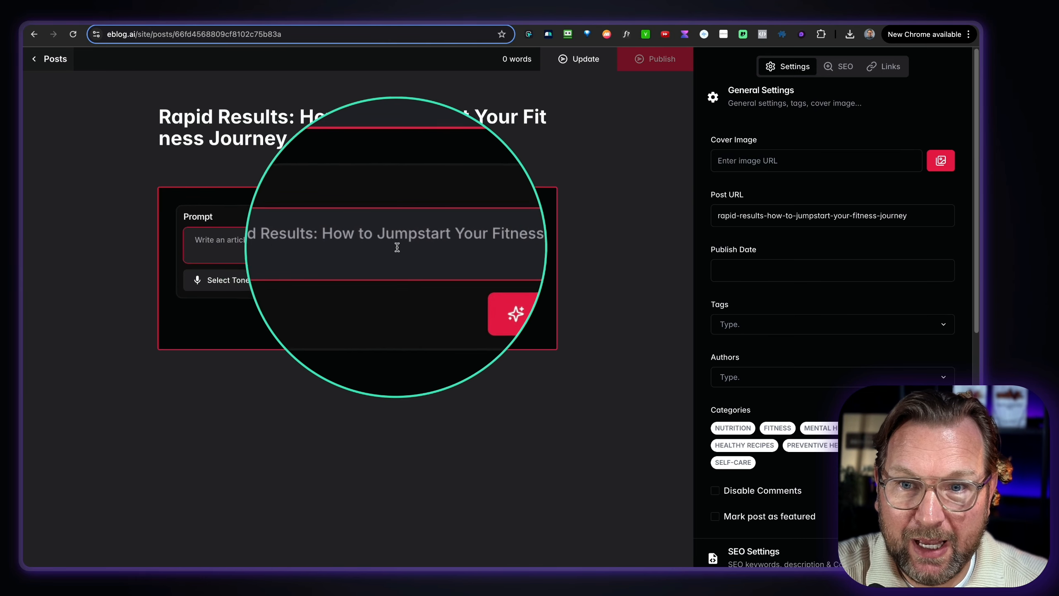
pyautogui.click(465, 280)
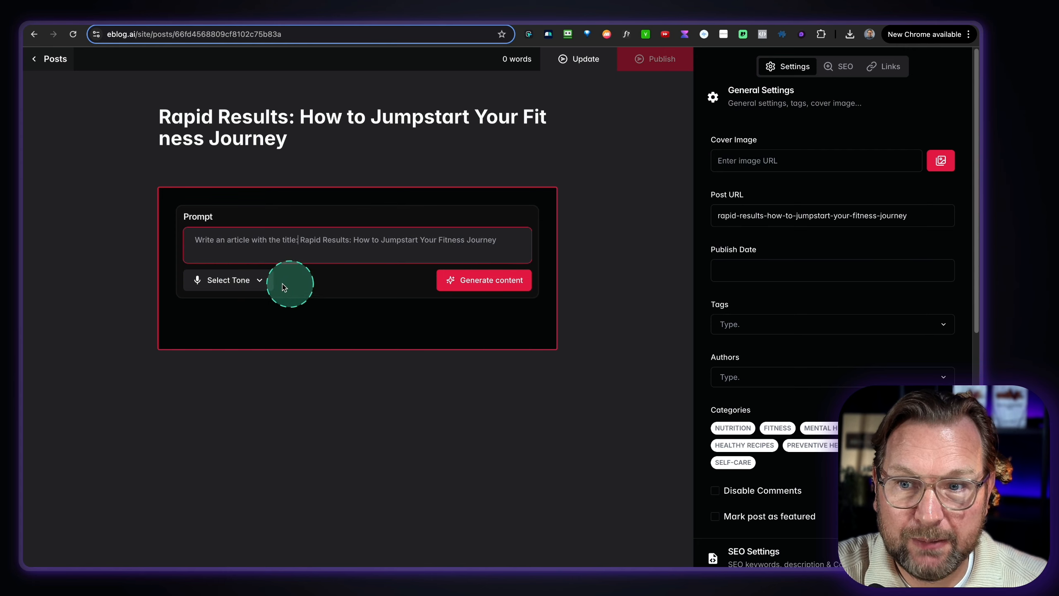
pyautogui.click(263, 280)
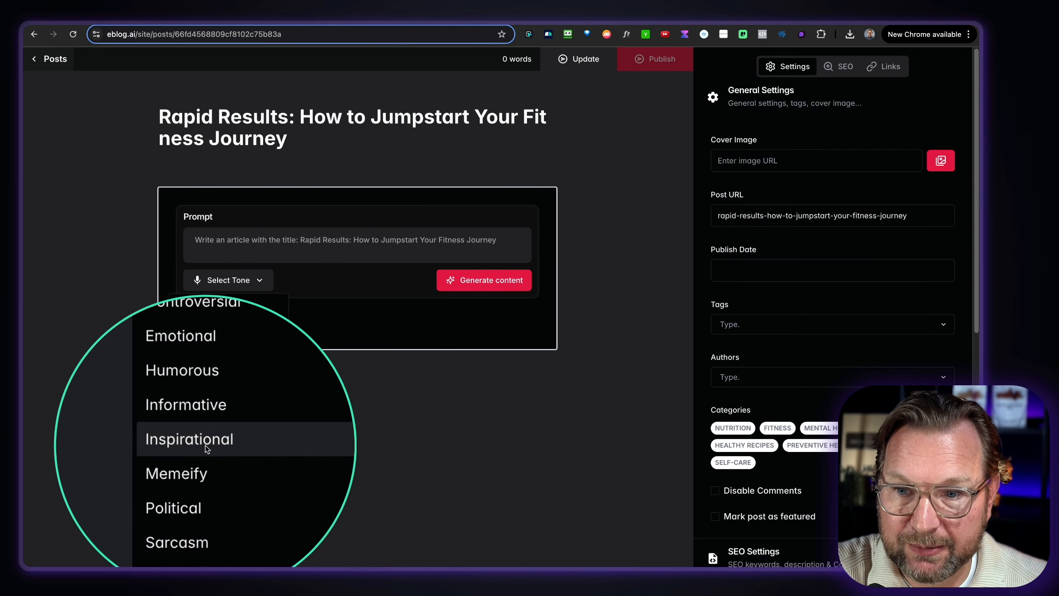
pyautogui.click(207, 447)
pyautogui.click(483, 280)
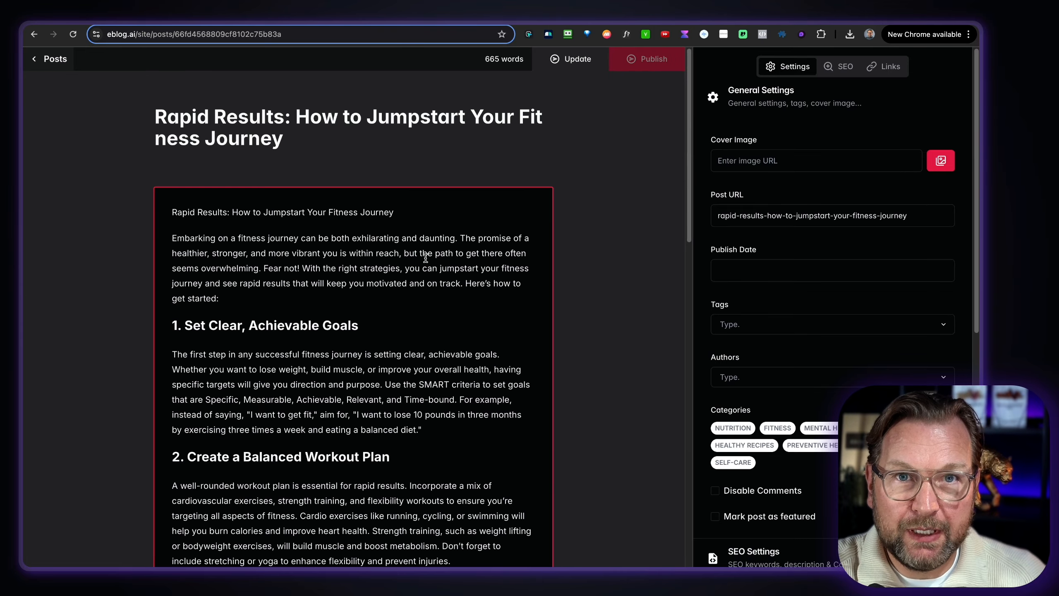
# Step: Replace the plain title line opening the generated article with an H2 header reading "Rapid Results: How to Jumpstart Your Fitness Journey"
pyautogui.scroll(-3, 396, 304)
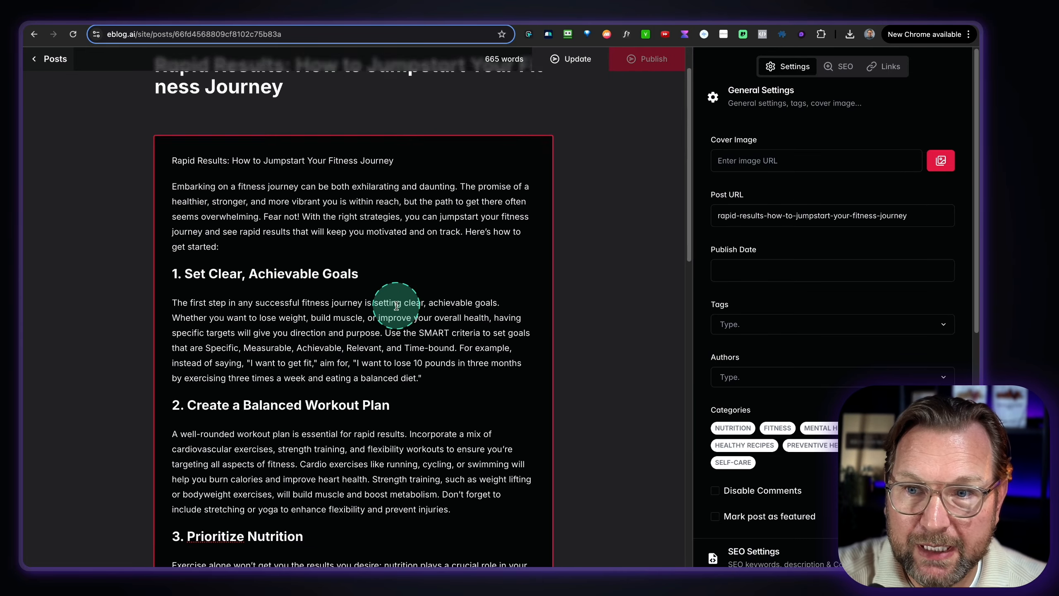
pyautogui.scroll(-7, 395, 305)
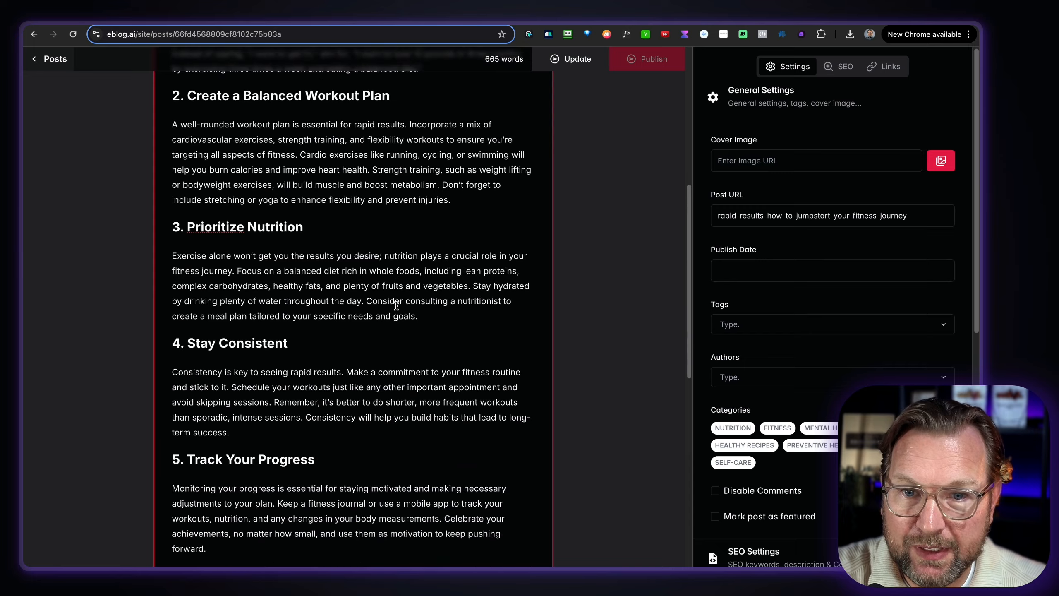
pyautogui.scroll(5, 395, 304)
pyautogui.scroll(5, 396, 304)
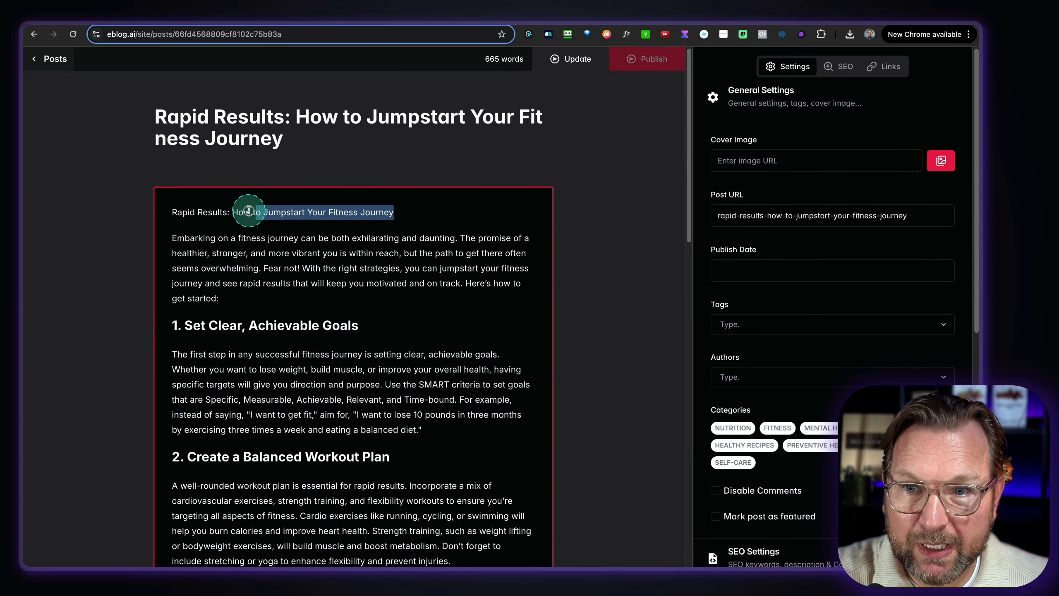
pyautogui.moveTo(173, 210); pyautogui.dragTo(171, 210)
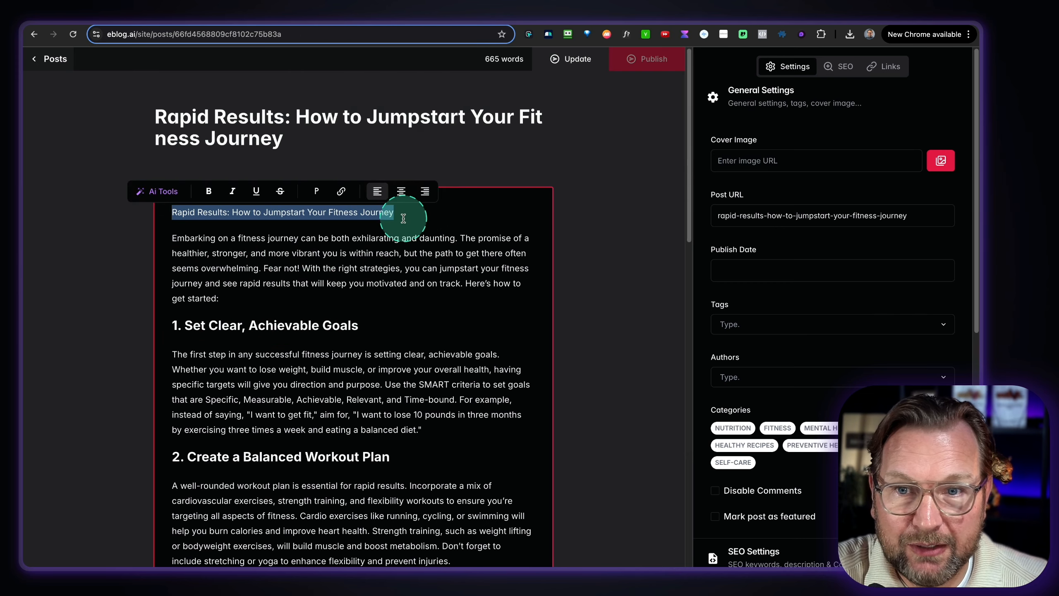
pyautogui.moveTo(168, 206); pyautogui.dragTo(155, 206)
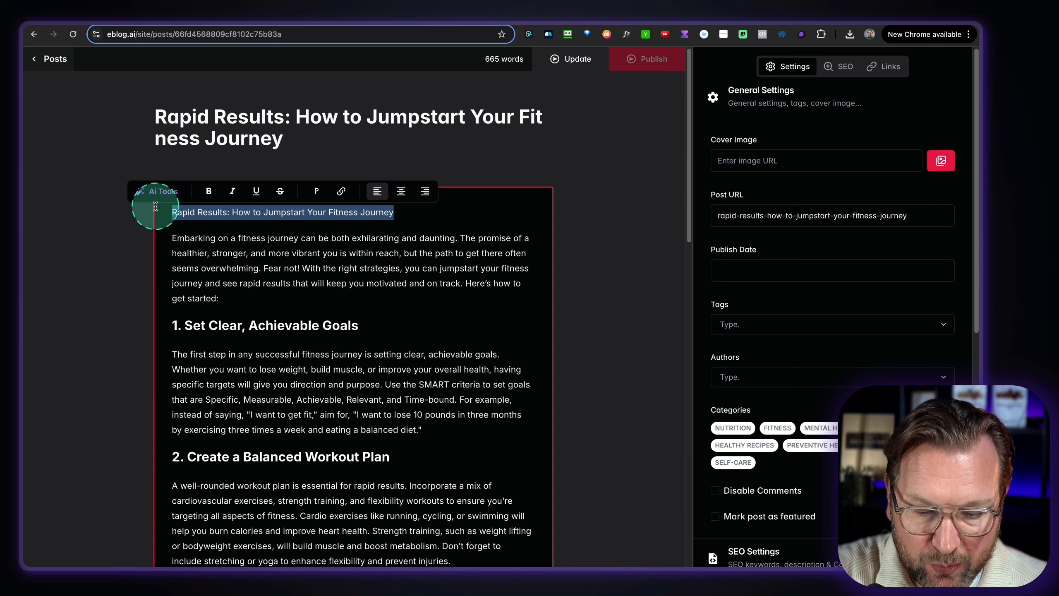
pyautogui.press('BackSpace')
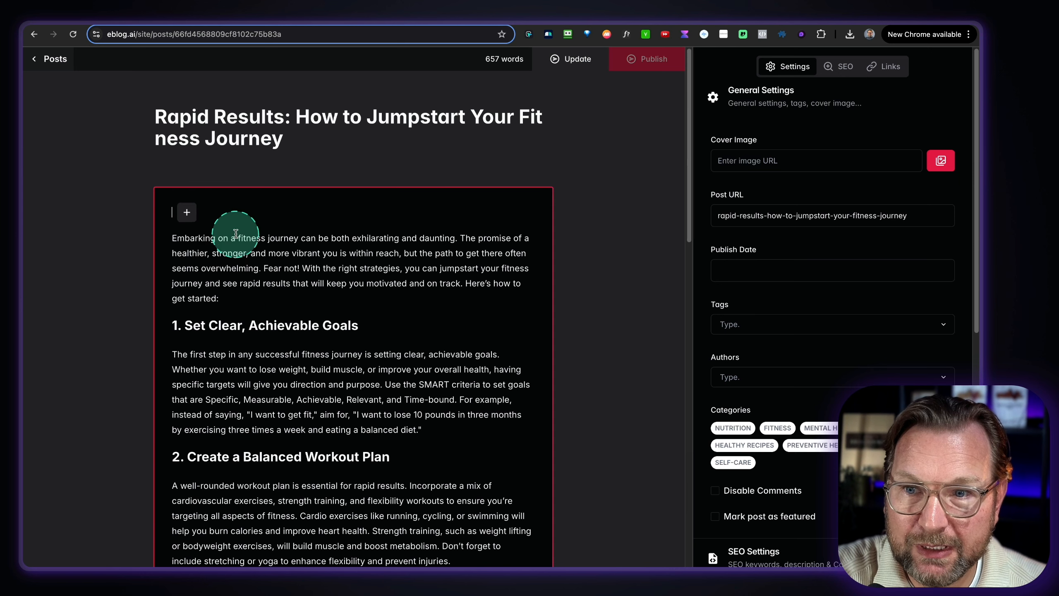
pyautogui.click(188, 214)
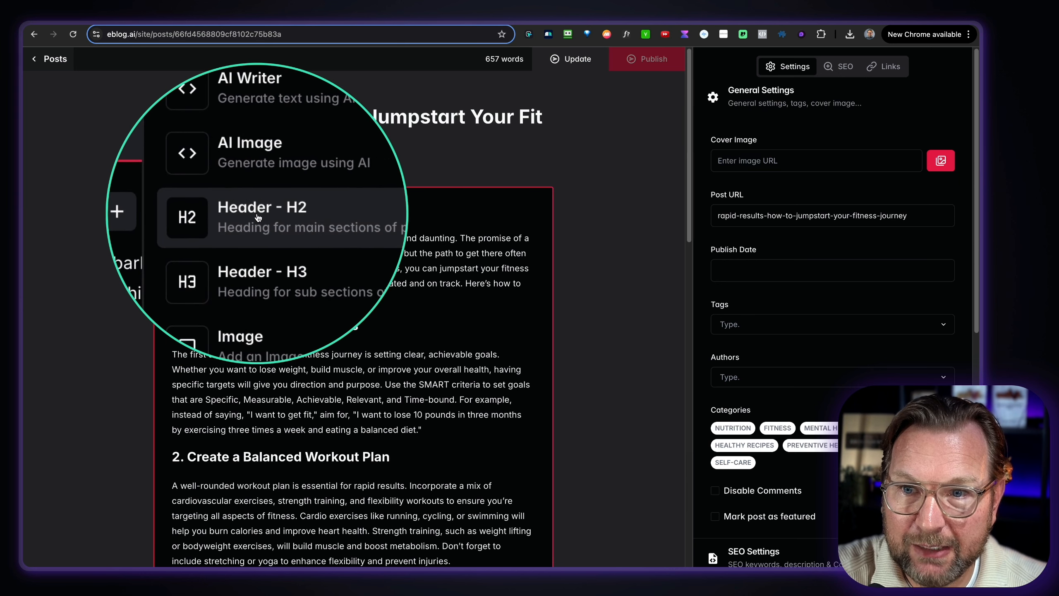
pyautogui.click(222, 216)
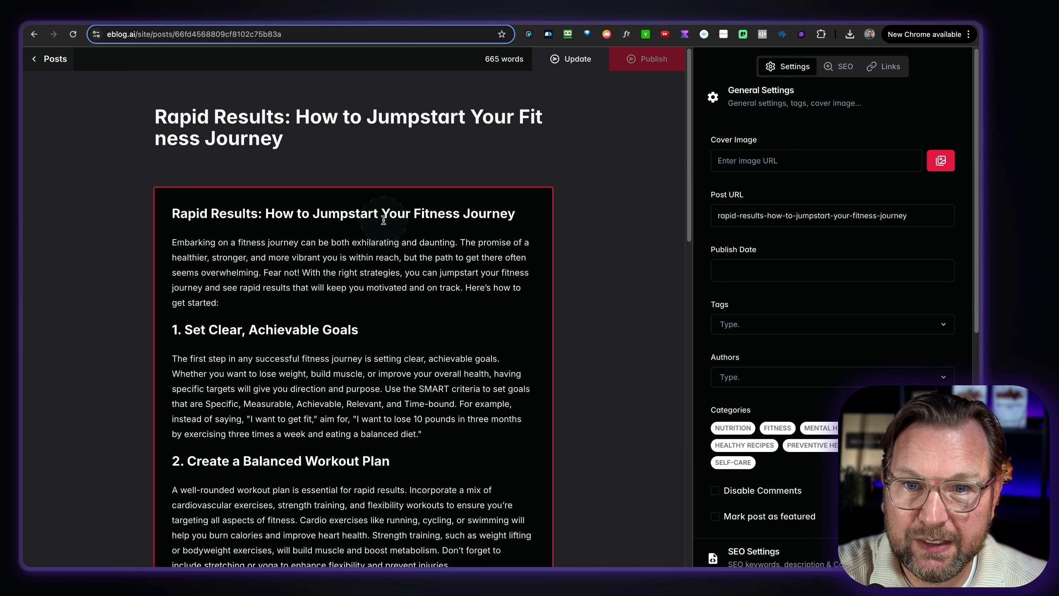
# Step: Shorten the article's introductory paragraph with the Make Shorter AI tool, replace the original text, and remove the blank line above it
pyautogui.scroll(-4, 339, 357)
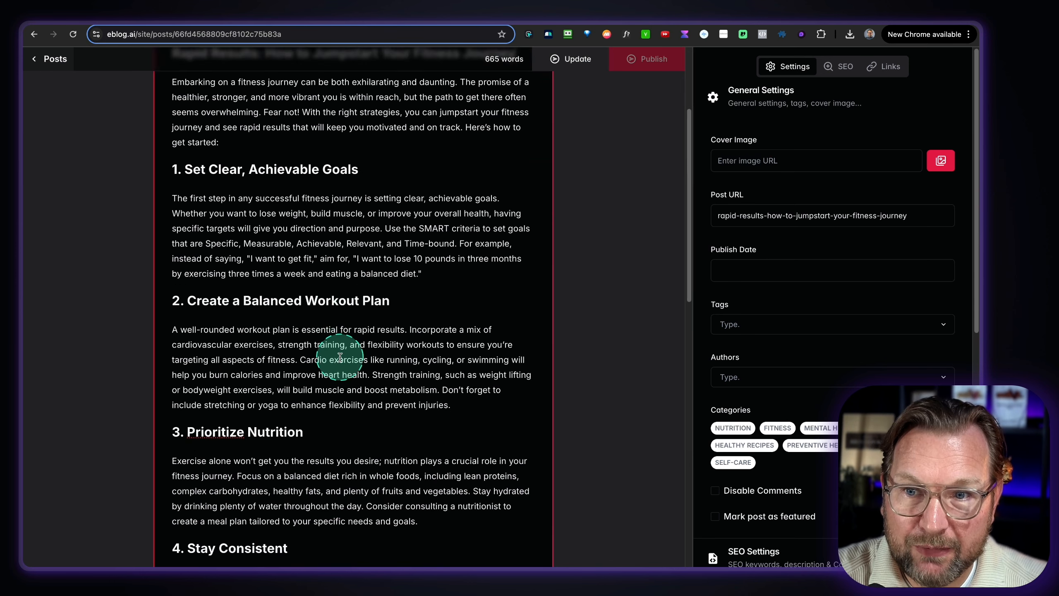
pyautogui.scroll(3, 340, 358)
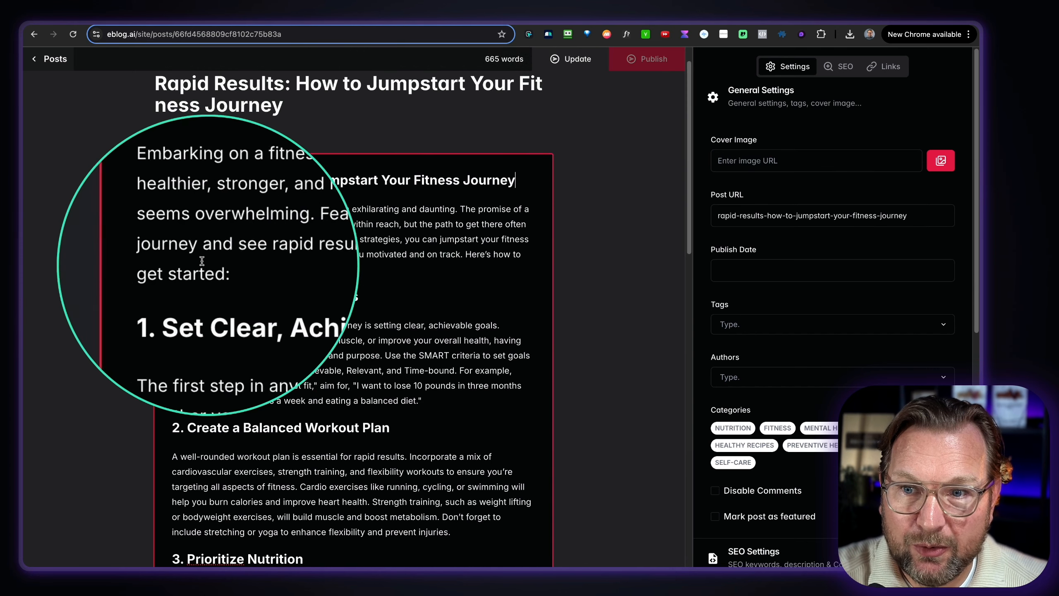
pyautogui.moveTo(211, 269); pyautogui.dragTo(173, 213)
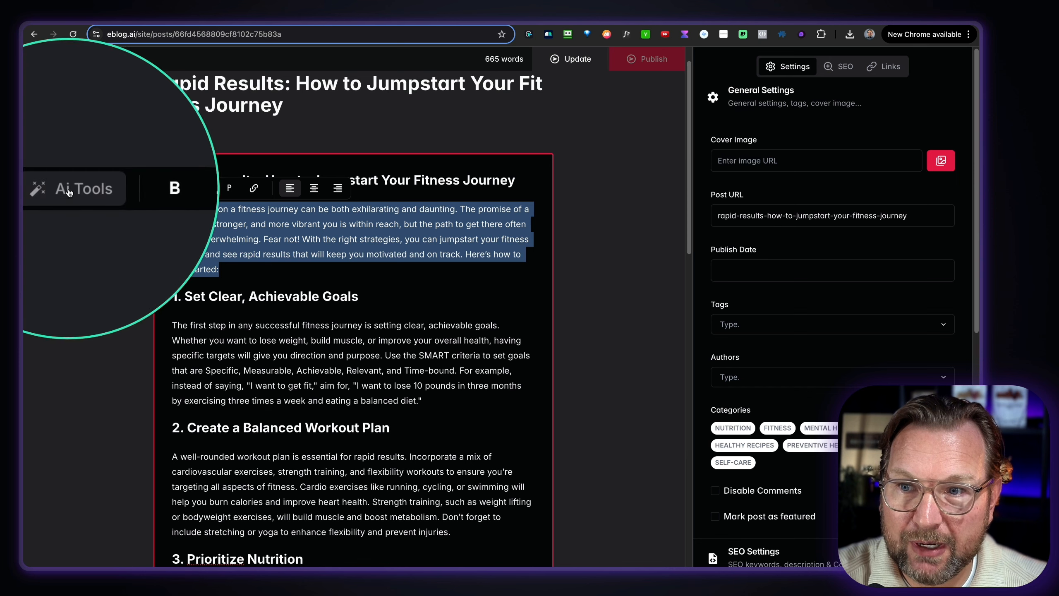
pyautogui.click(66, 192)
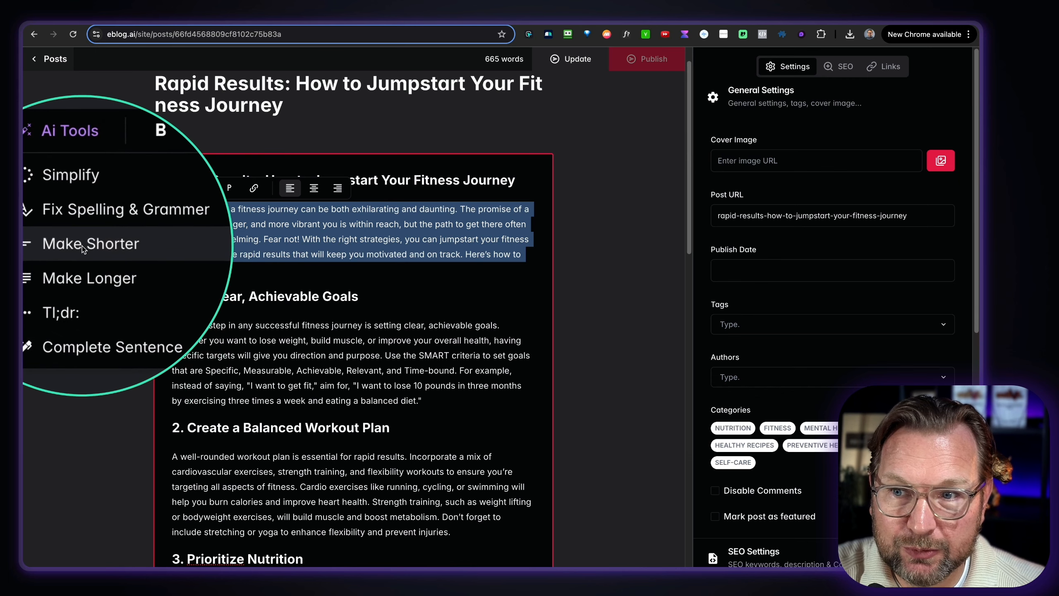
pyautogui.click(91, 247)
pyautogui.click(175, 290)
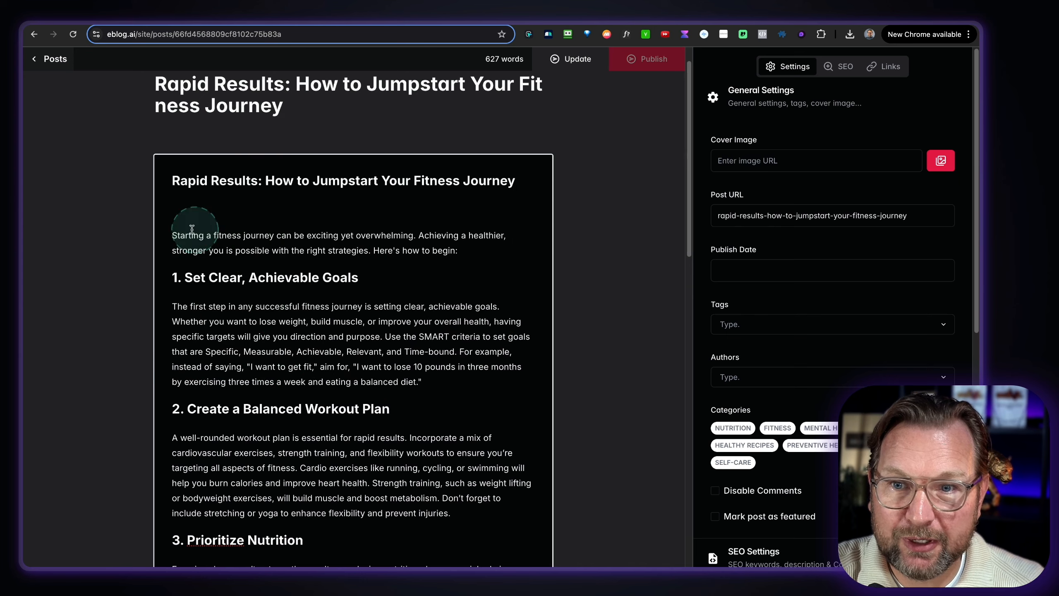
pyautogui.click(172, 235)
pyautogui.press('BackSpace')
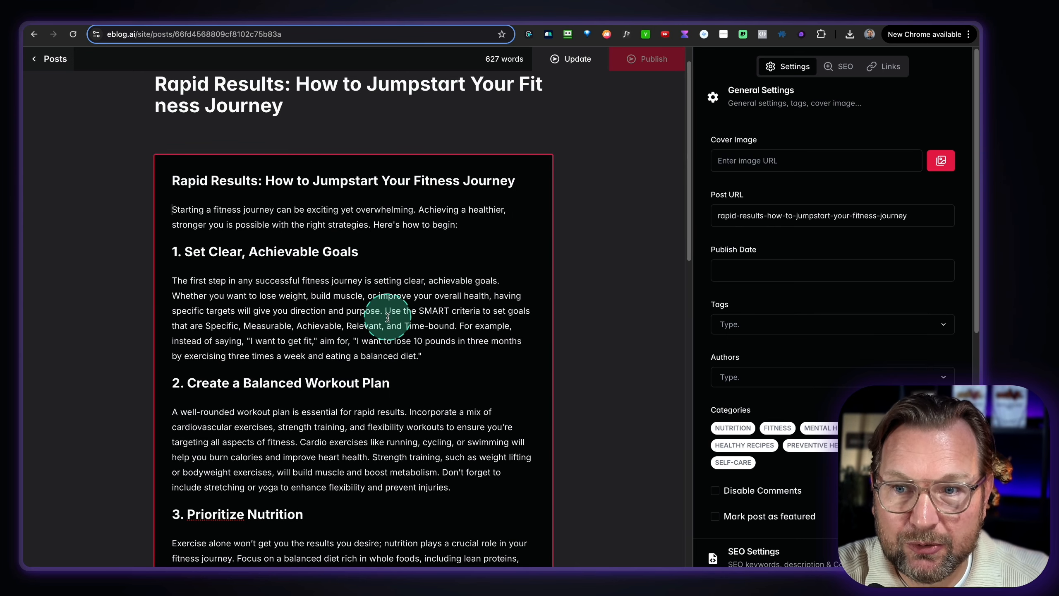
# Step: Generate an AI image below the "Create a Balanced Workout Plan" section from the prompt "Two women in fitness outfit closeup" and delete it
pyautogui.scroll(-4, 387, 319)
pyautogui.scroll(-2, 387, 318)
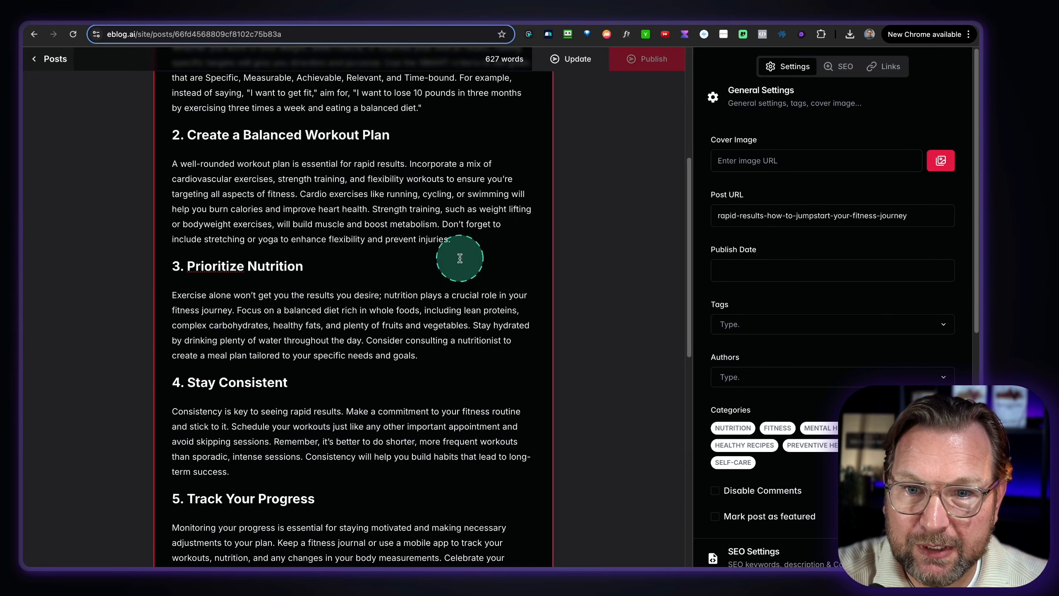
pyautogui.scroll(2, 462, 292)
pyautogui.press('Return')
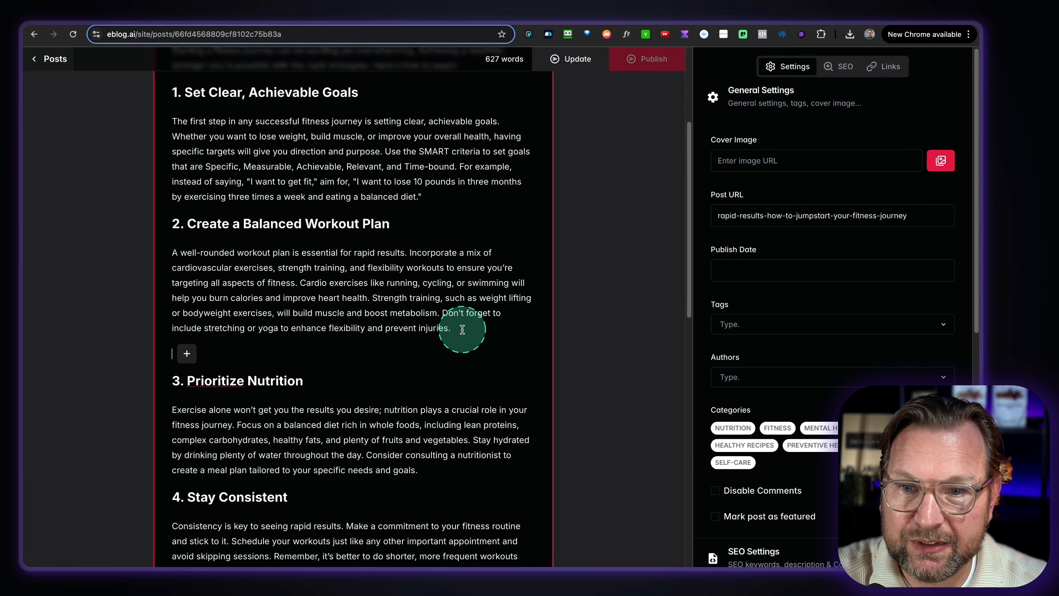
pyautogui.click(184, 351)
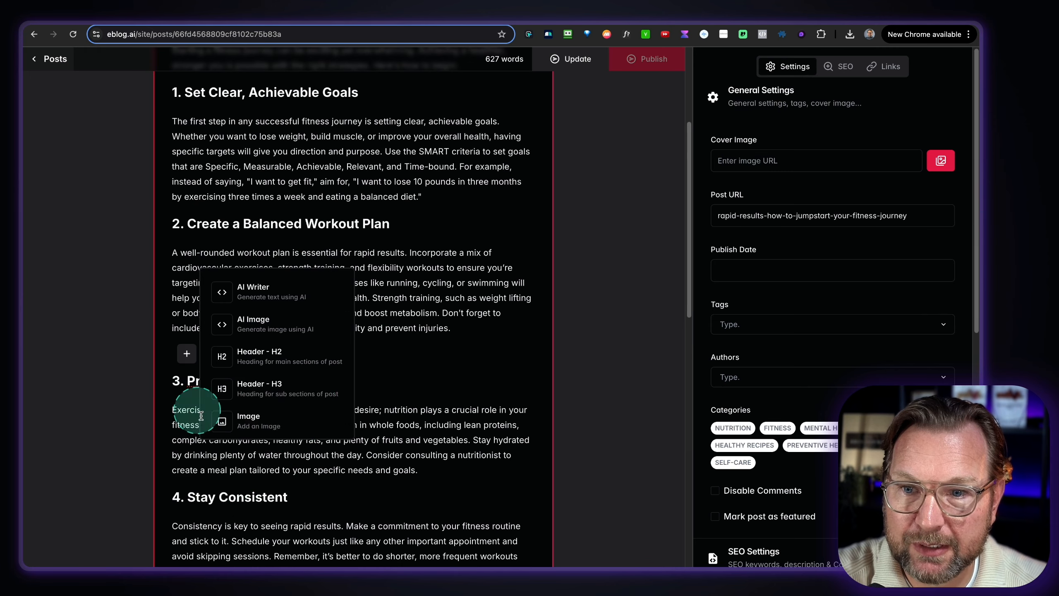
pyautogui.click(259, 323)
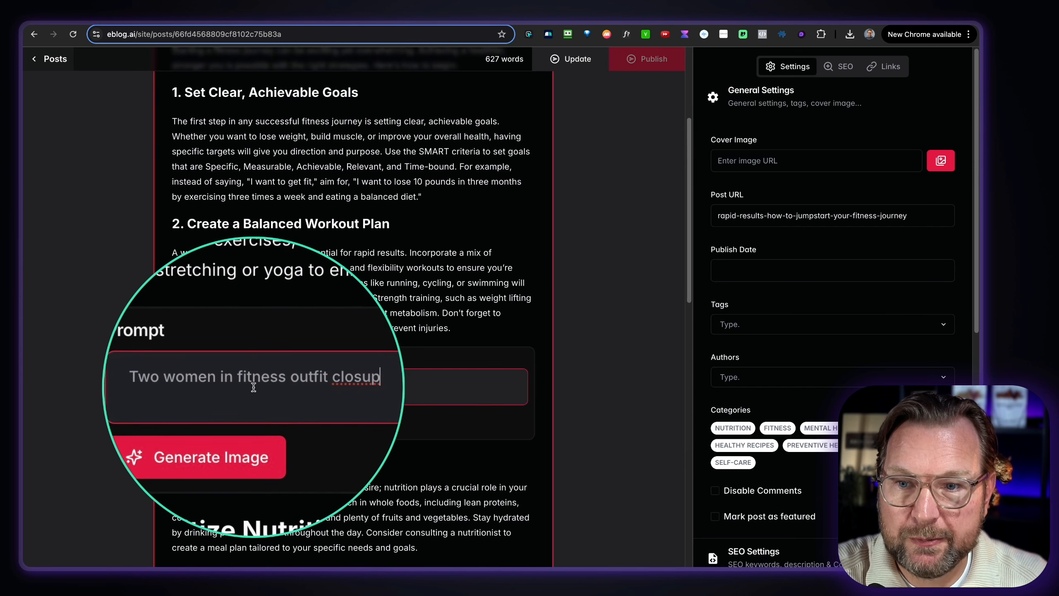
pyautogui.click(307, 383)
pyautogui.write('e')
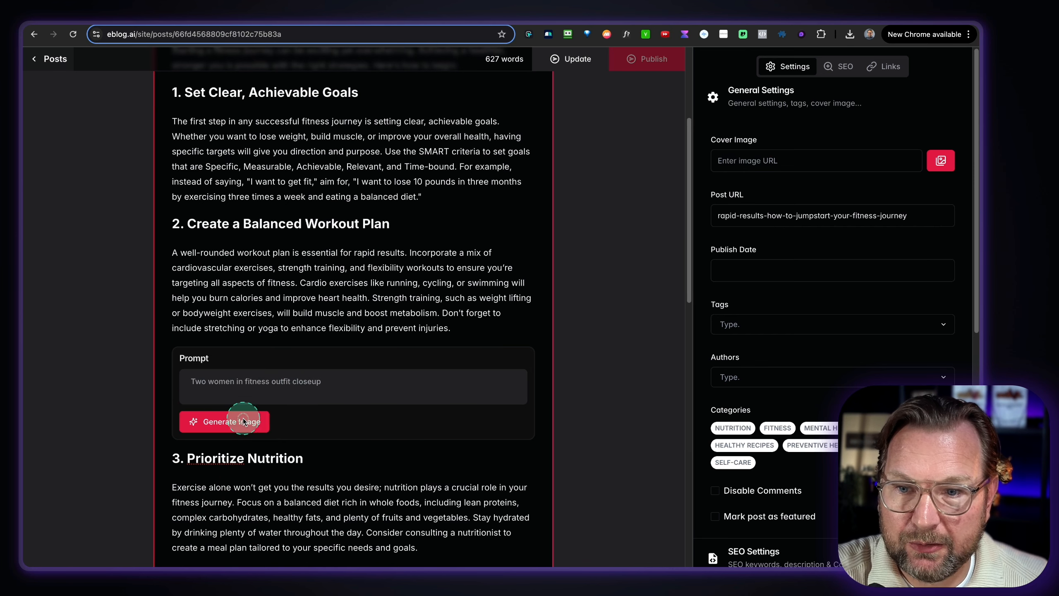
pyautogui.click(244, 421)
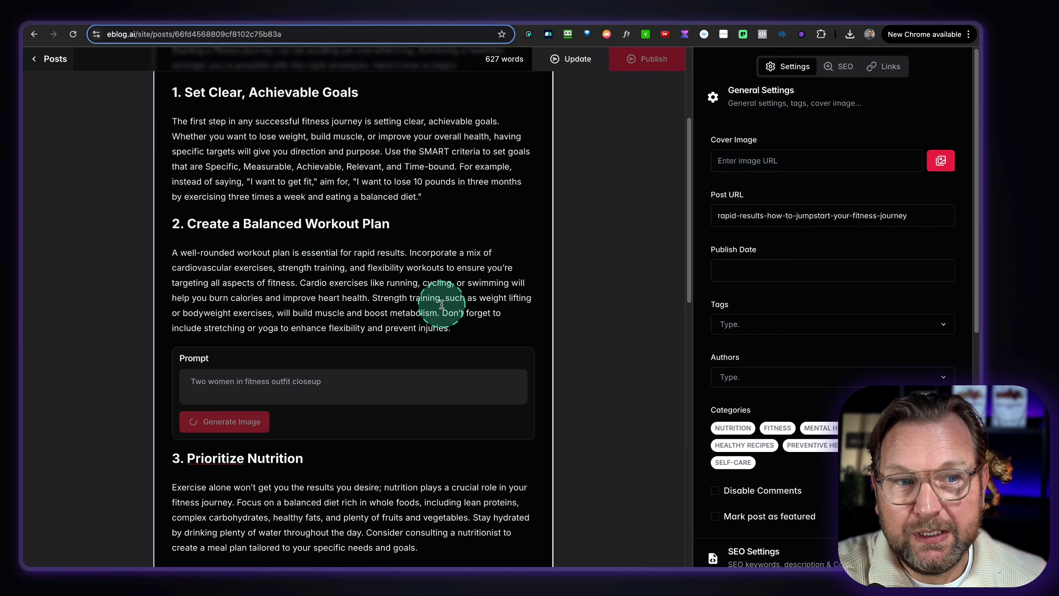
pyautogui.scroll(-3, 449, 307)
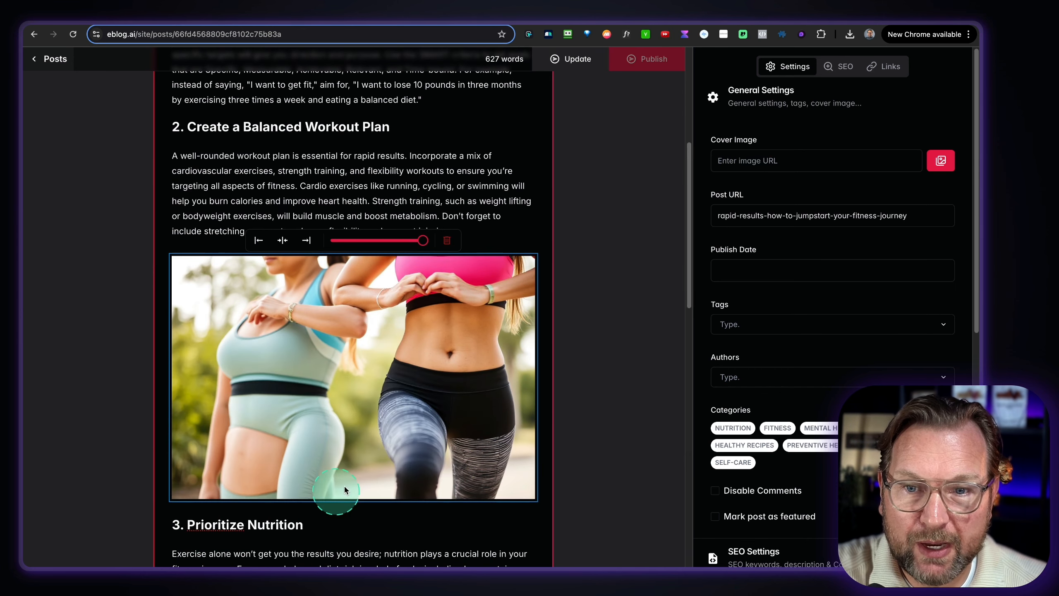
pyautogui.click(447, 240)
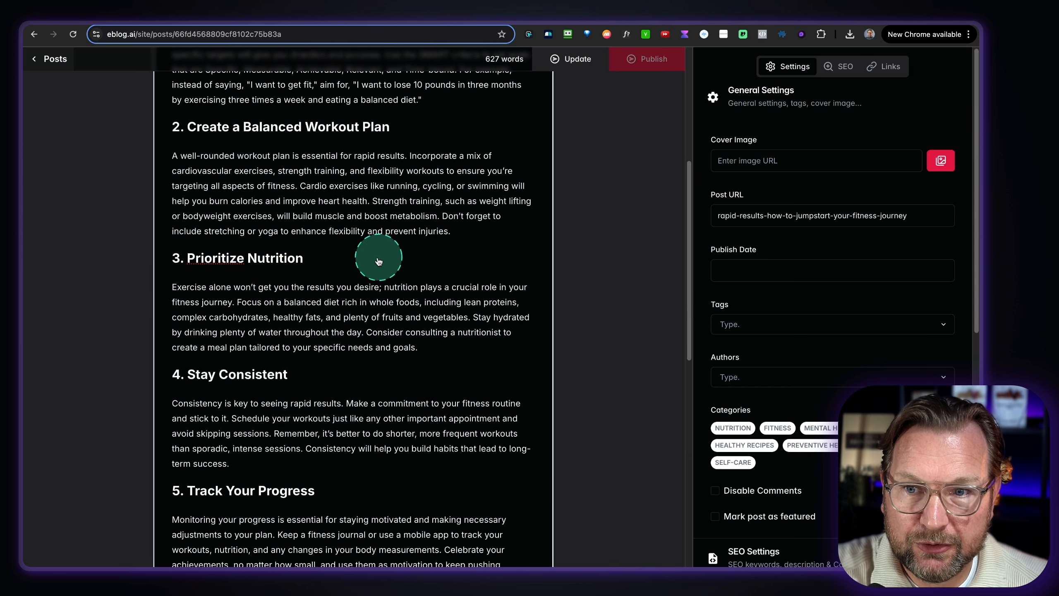
# Step: Insert an AI Image block below the "Create a Balanced Workout Plan" section and generate a picture from a short fitness prompt
pyautogui.press('Return')
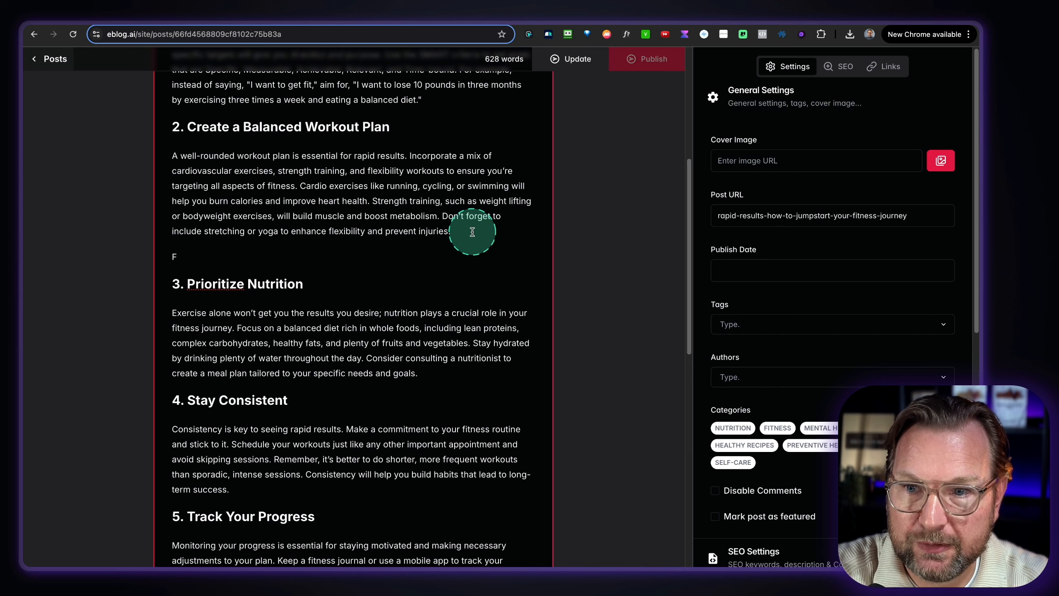
pyautogui.click(184, 257)
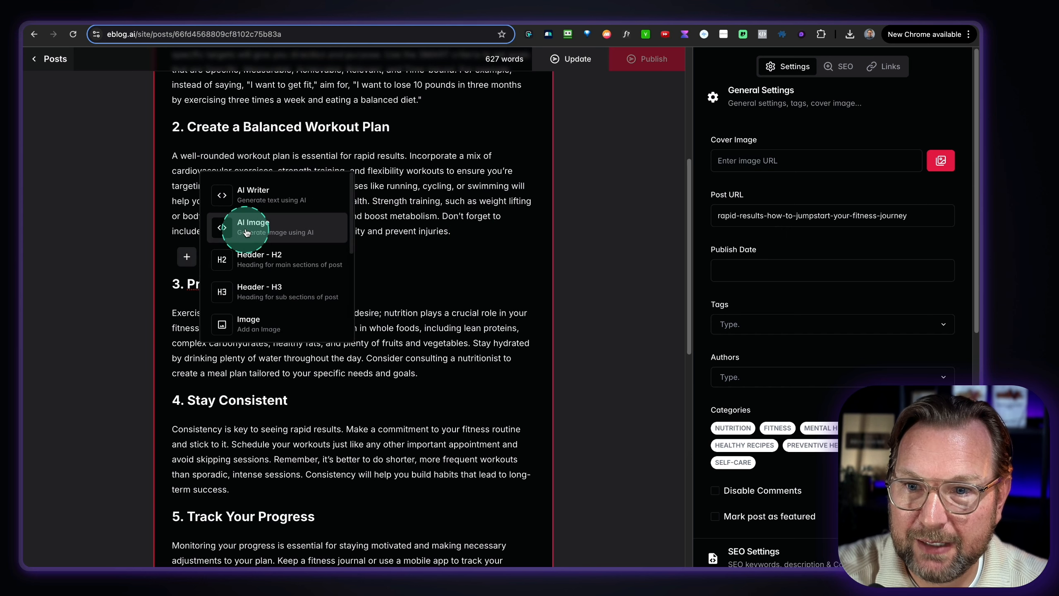
pyautogui.click(251, 223)
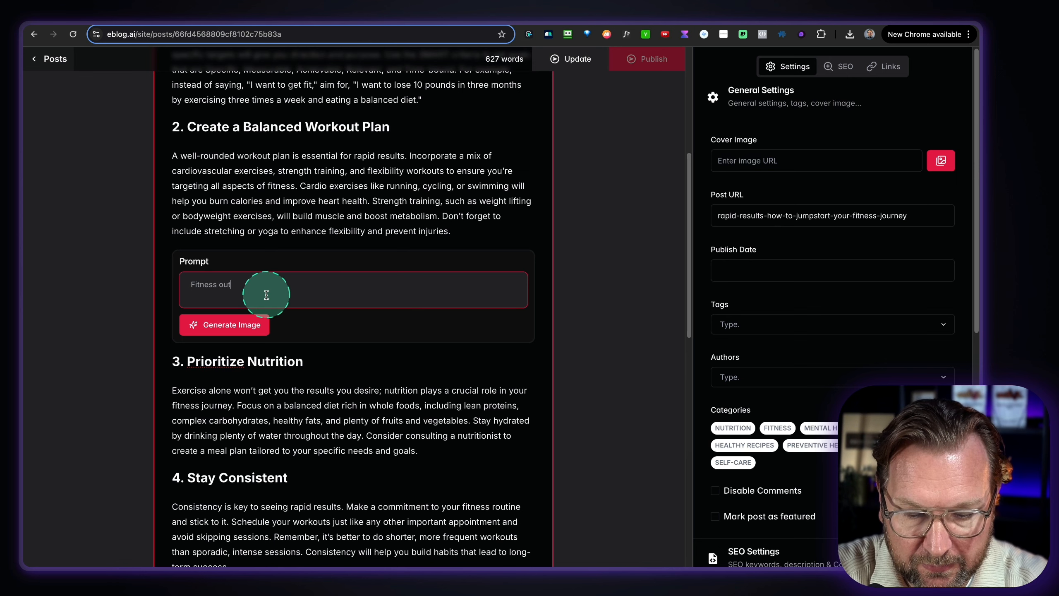
pyautogui.click(224, 333)
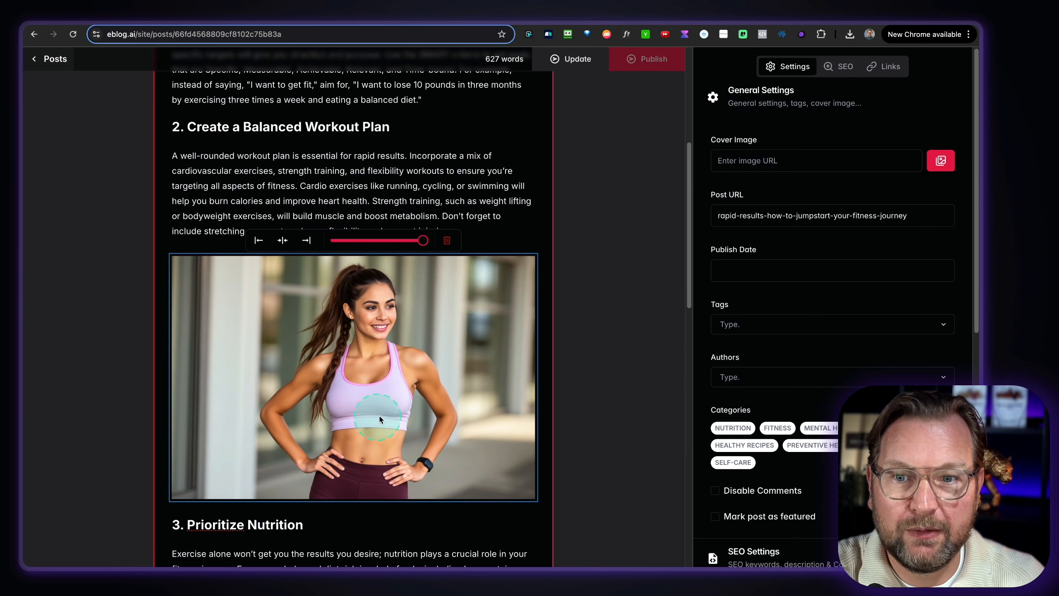
# Step: Insert a solid divider between the "Stay Consistent" and "Track Your Progress" sections
pyautogui.scroll(-5, 393, 455)
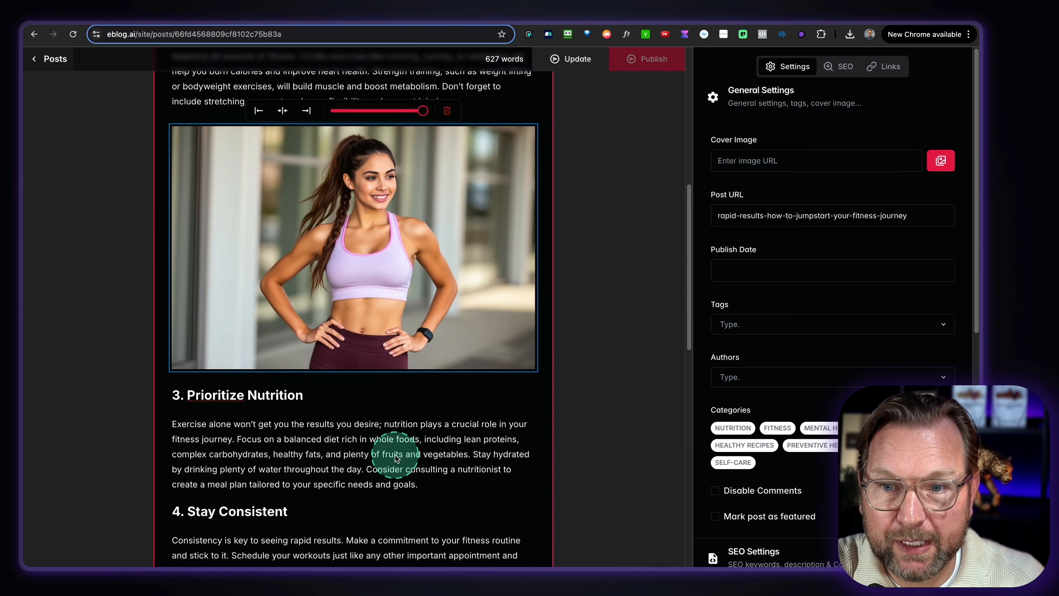
pyautogui.scroll(-4, 394, 378)
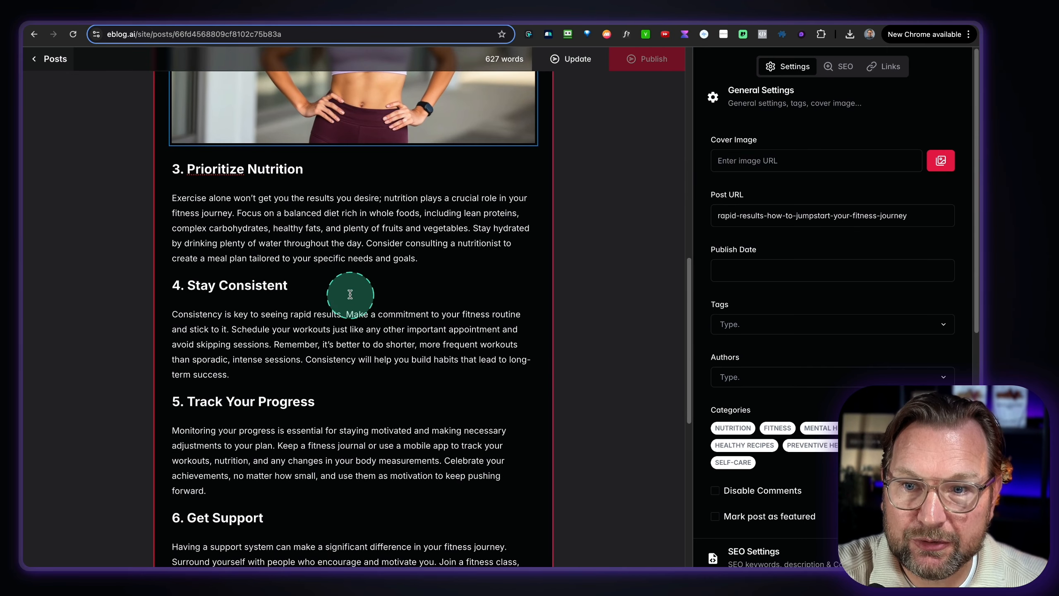
pyautogui.press('Return')
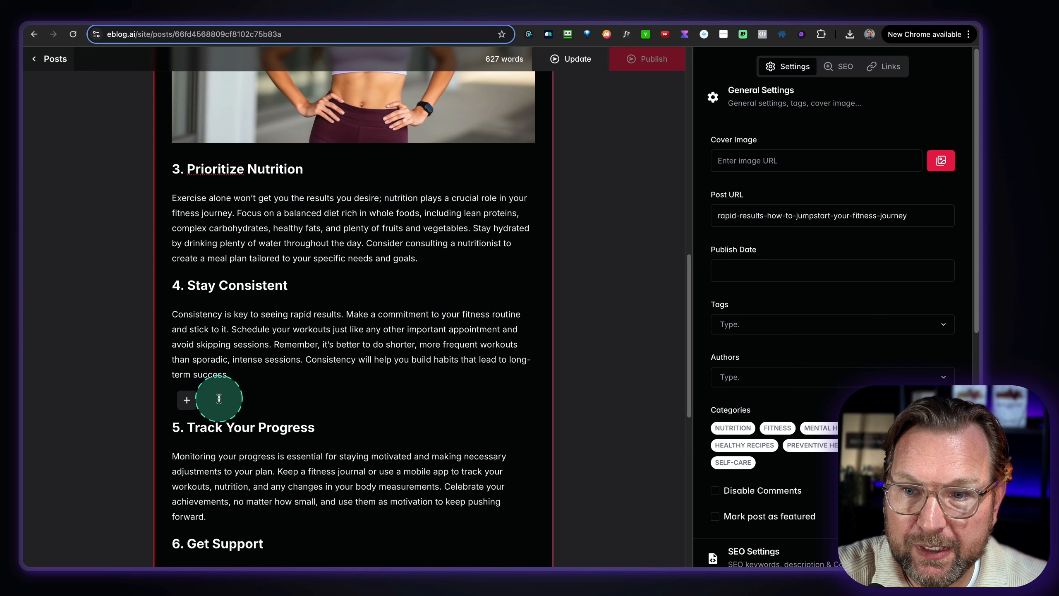
pyautogui.click(187, 401)
pyautogui.scroll(-1, 275, 434)
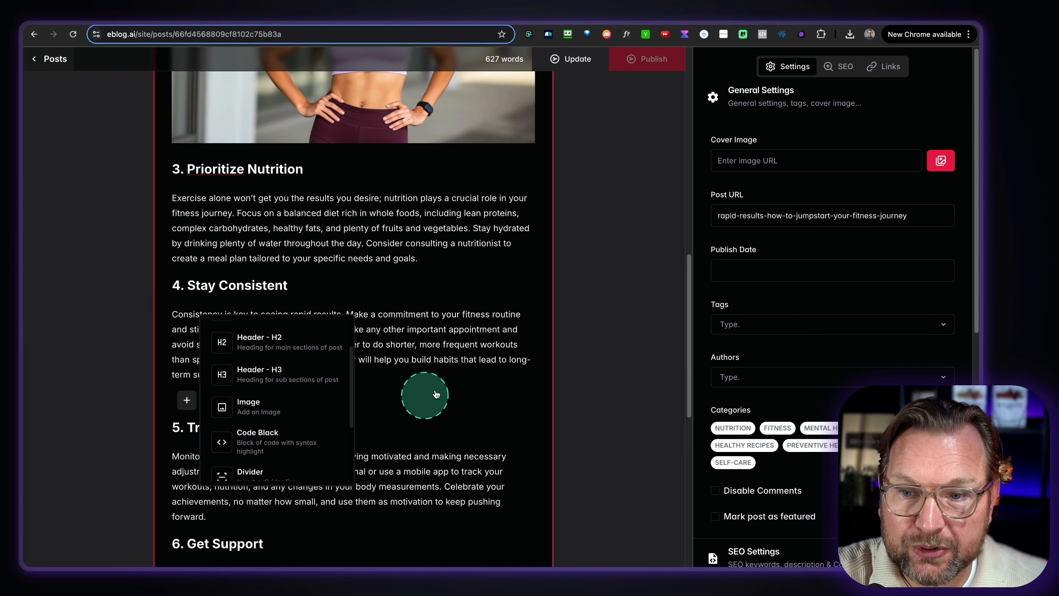
pyautogui.click(268, 470)
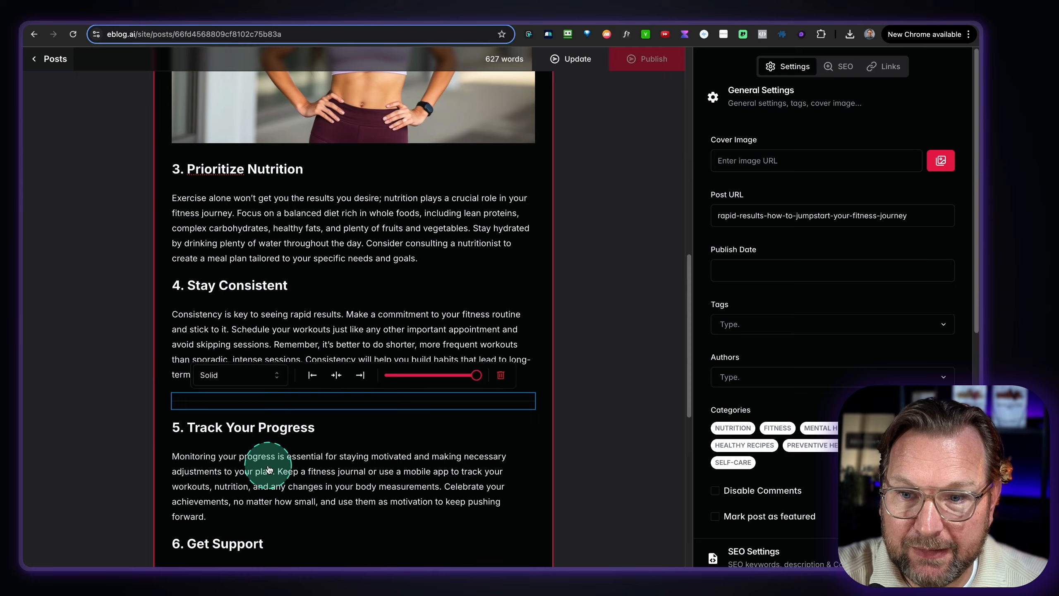
pyautogui.click(426, 325)
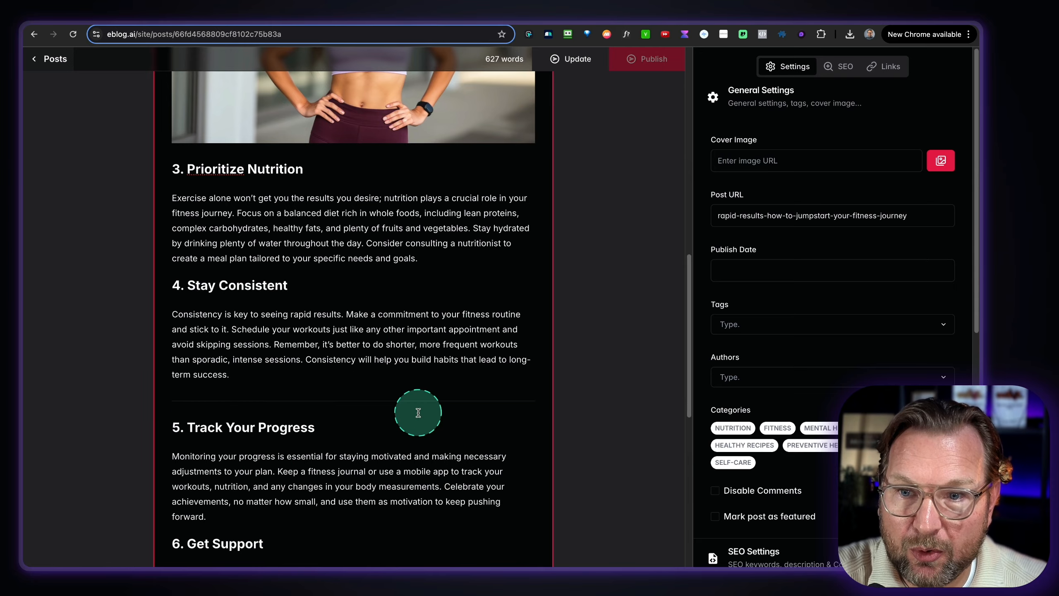
# Step: Browse the media library for a cover image and search Unsplash for "fitness"
pyautogui.scroll(-3, 417, 410)
pyautogui.scroll(-3, 340, 296)
pyautogui.scroll(10, 340, 297)
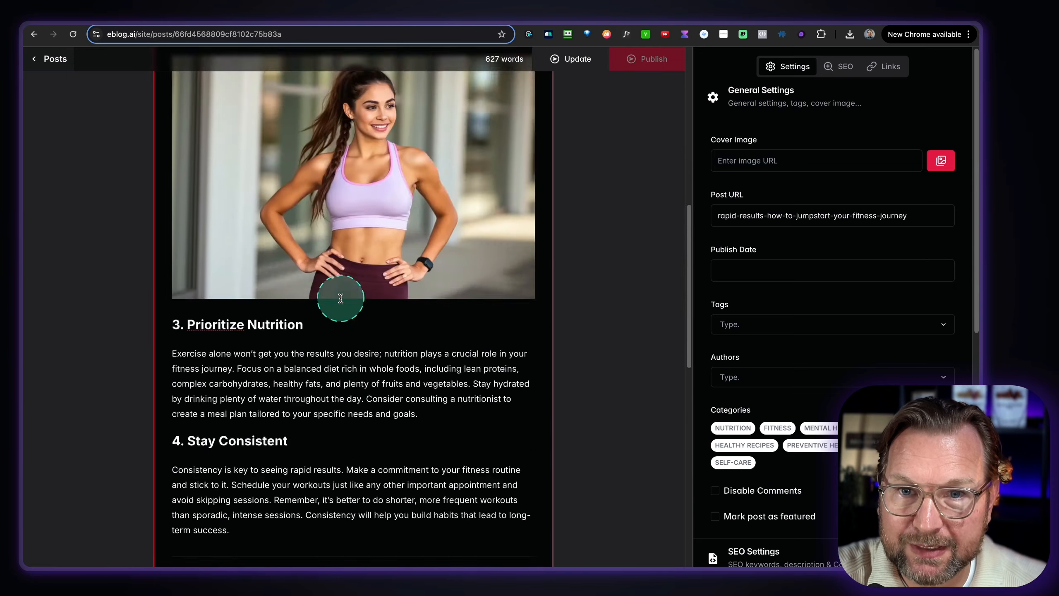
pyautogui.scroll(10, 341, 298)
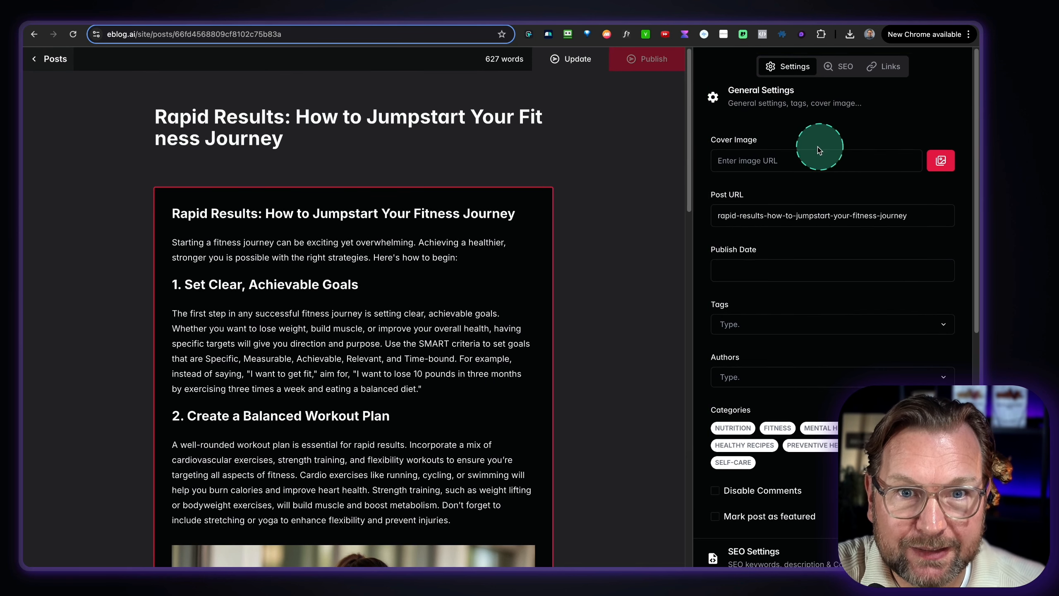
pyautogui.click(929, 161)
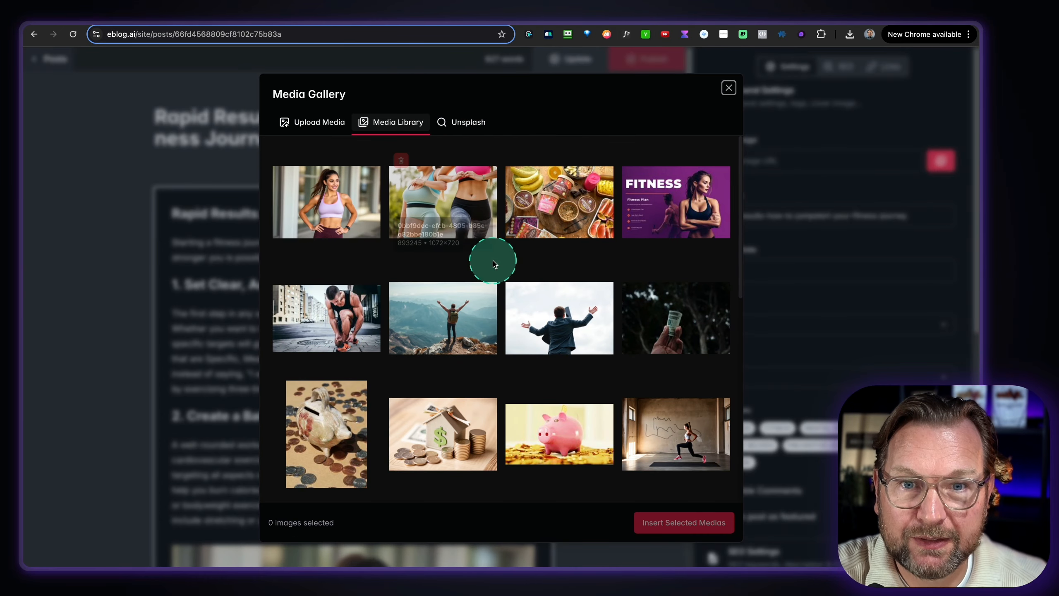
pyautogui.scroll(-3, 617, 334)
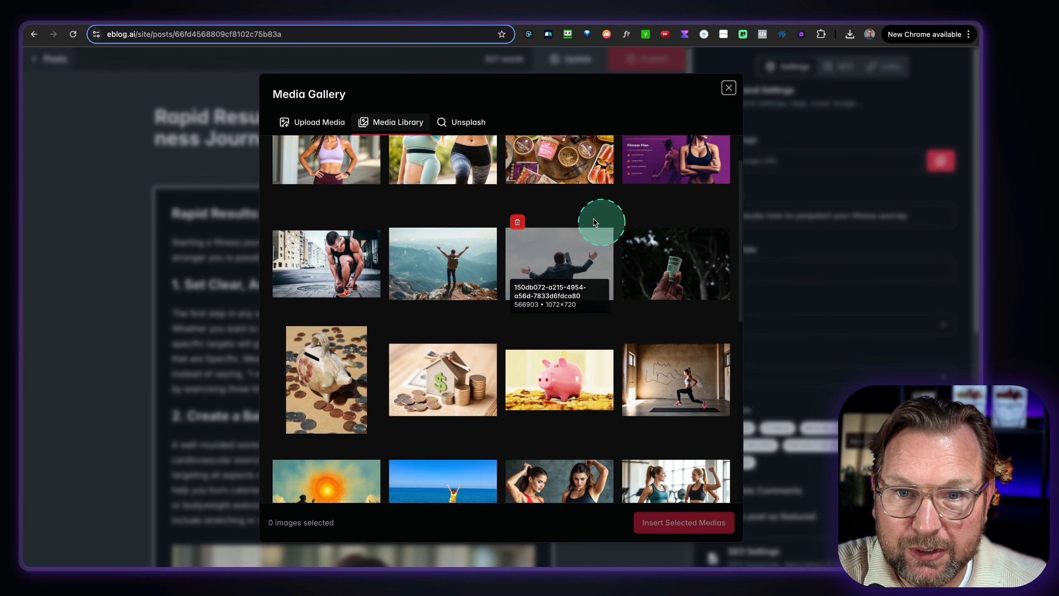
pyautogui.scroll(3, 449, 332)
pyautogui.click(478, 125)
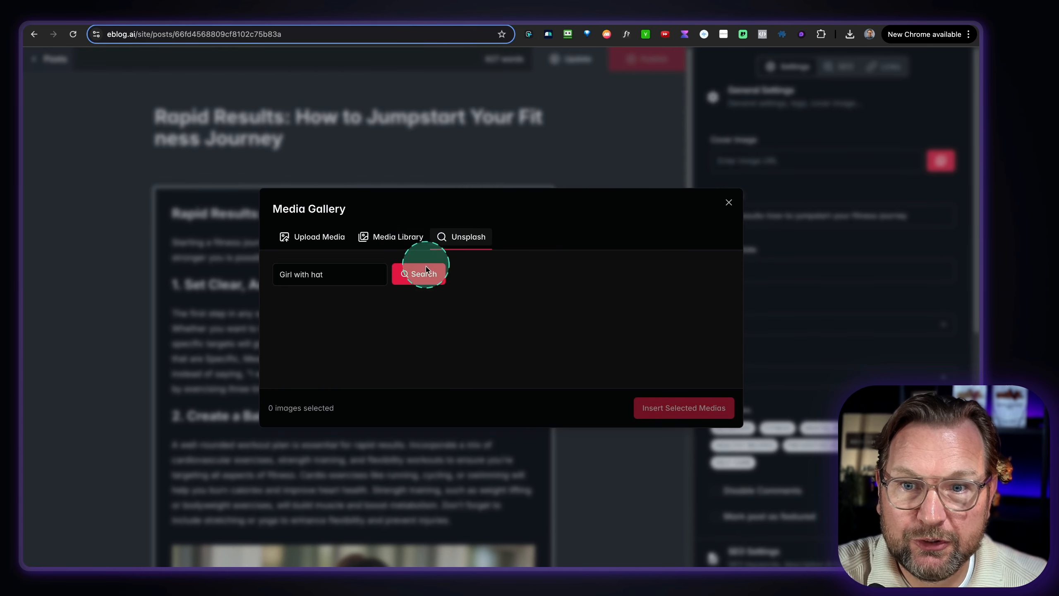
pyautogui.write('fit')
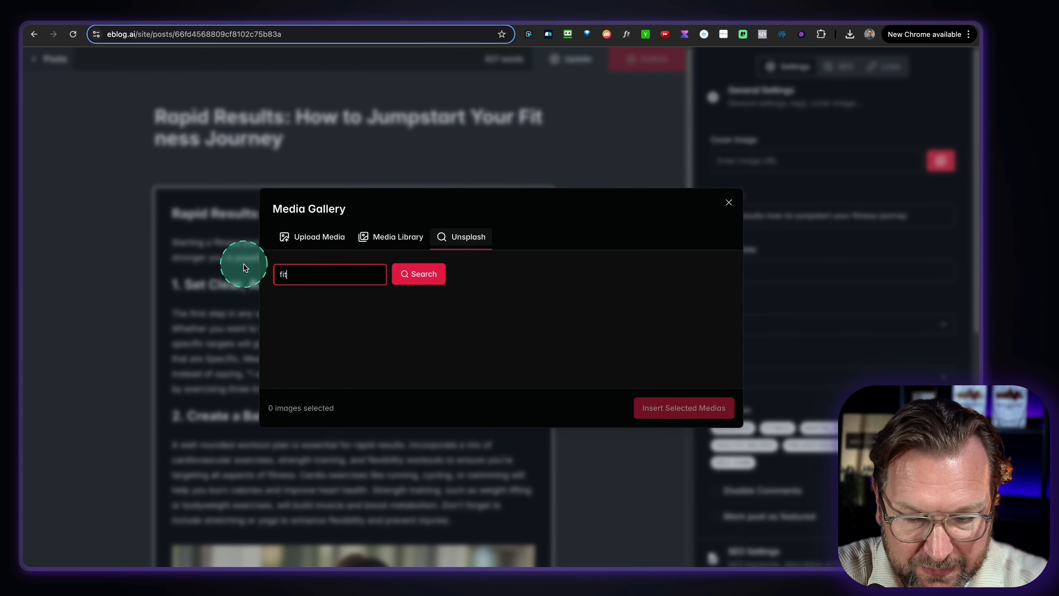
pyautogui.write('ness')
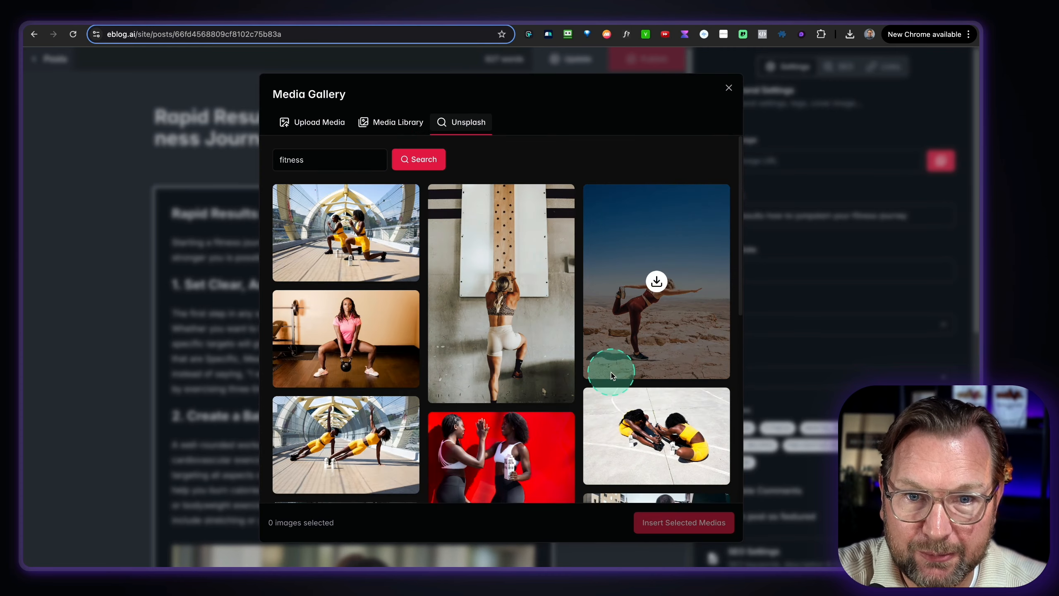
# Step: Download the Unsplash photo of two women in yellow doing side planks to the library and set it as the cover image
pyautogui.scroll(-5, 612, 374)
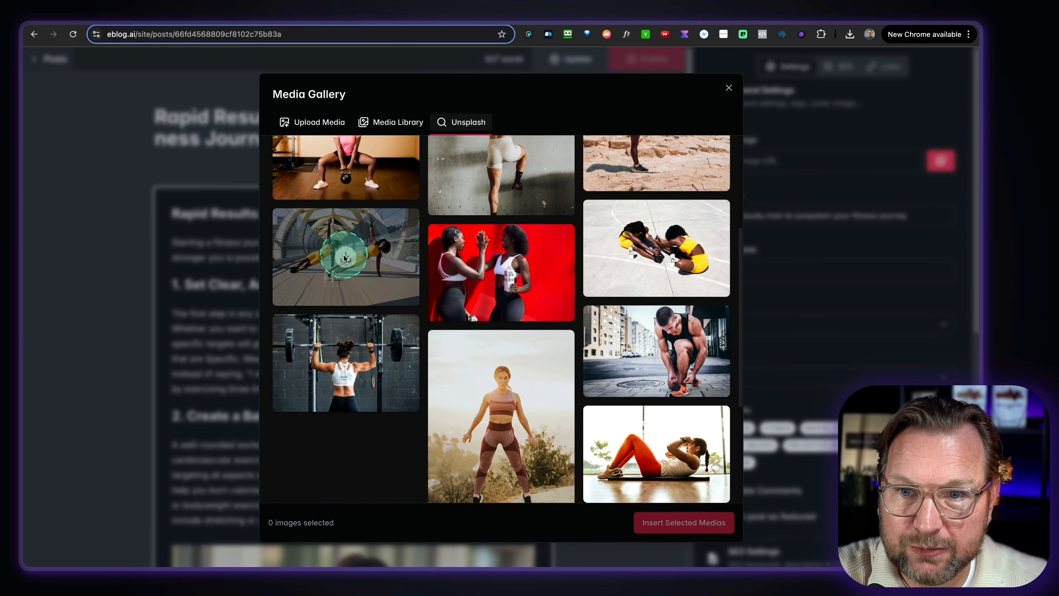
pyautogui.click(345, 256)
pyautogui.click(399, 122)
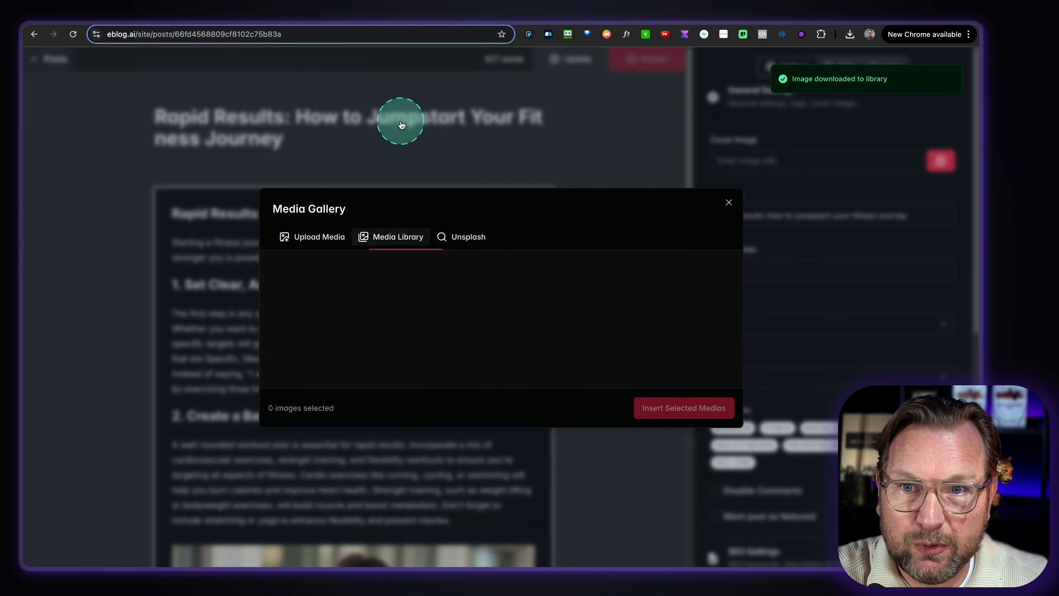
pyautogui.click(333, 200)
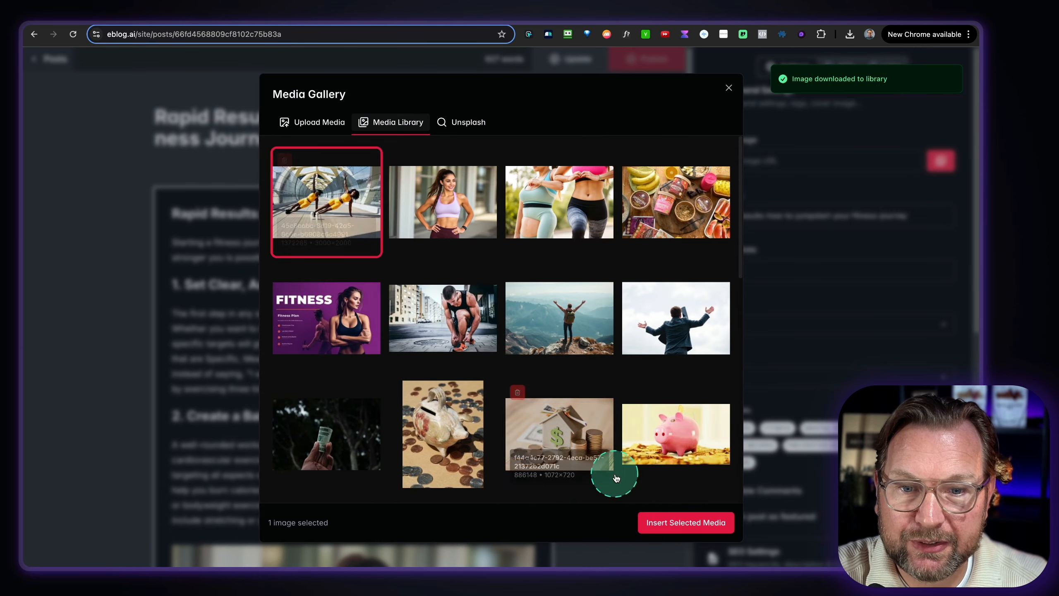
pyautogui.click(672, 522)
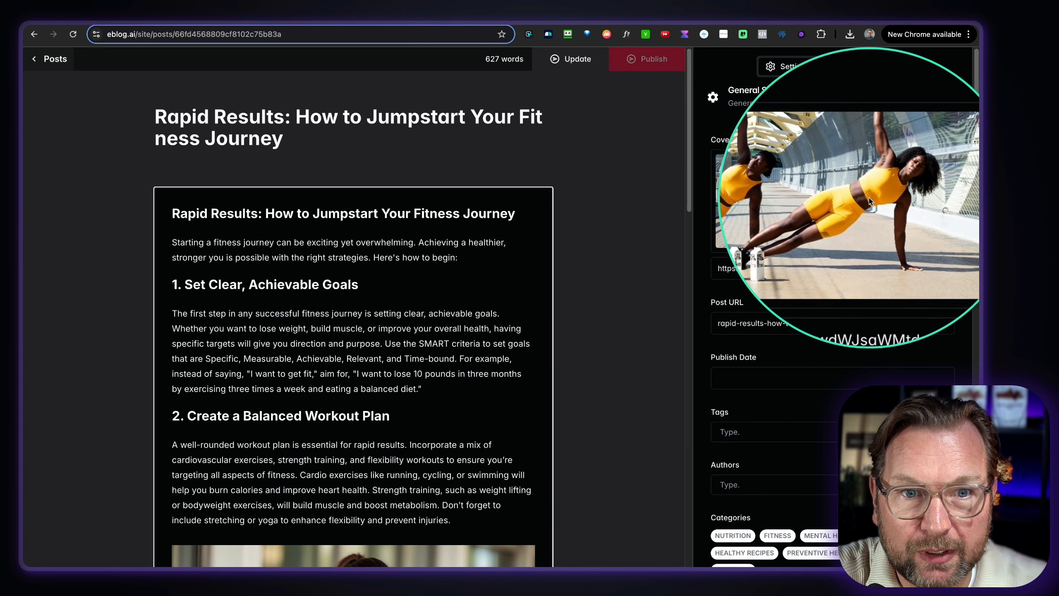
# Step: Assign the site's author to the post in the general settings, checking the publish date and tag fields on the way
pyautogui.scroll(-3, 829, 295)
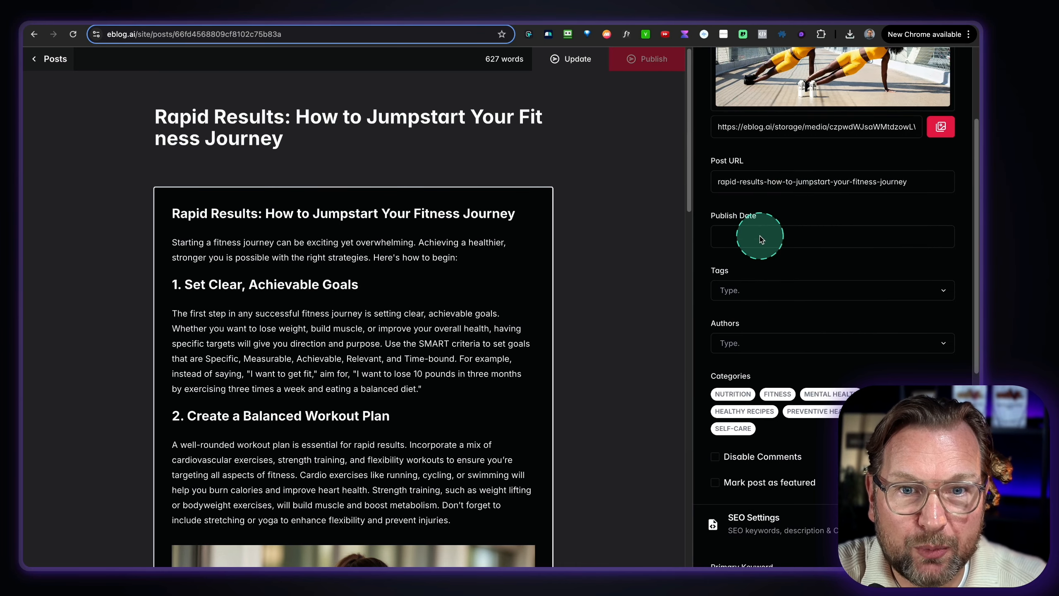
pyautogui.scroll(-1, 760, 239)
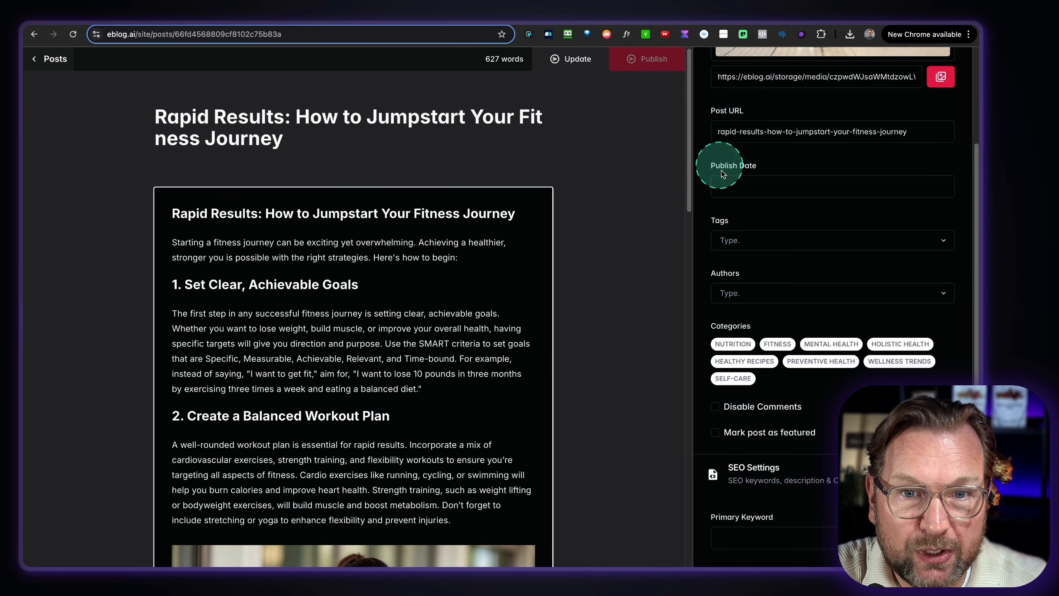
pyautogui.click(780, 246)
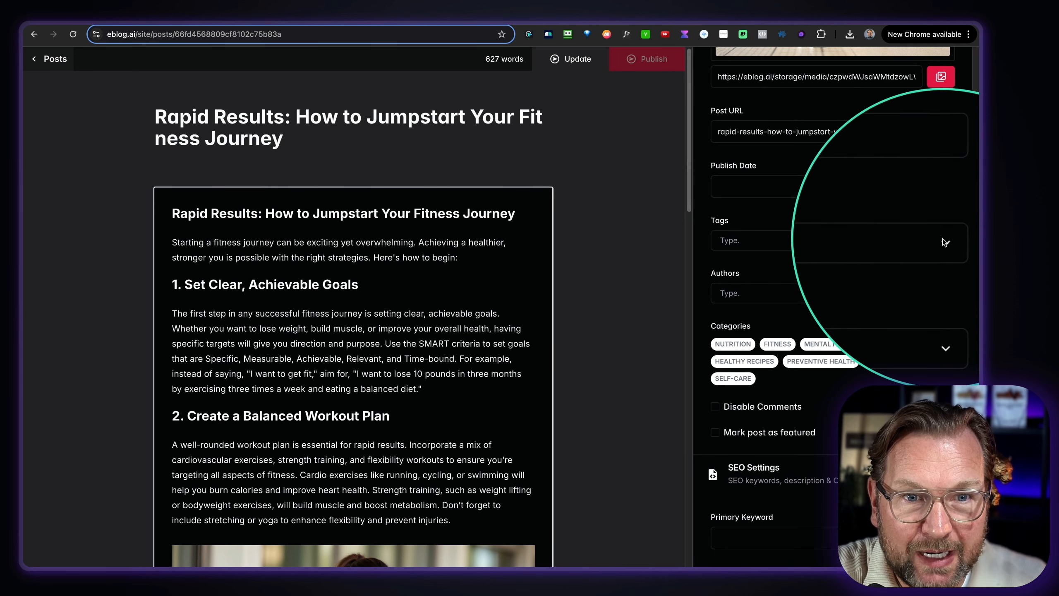
pyautogui.click(761, 248)
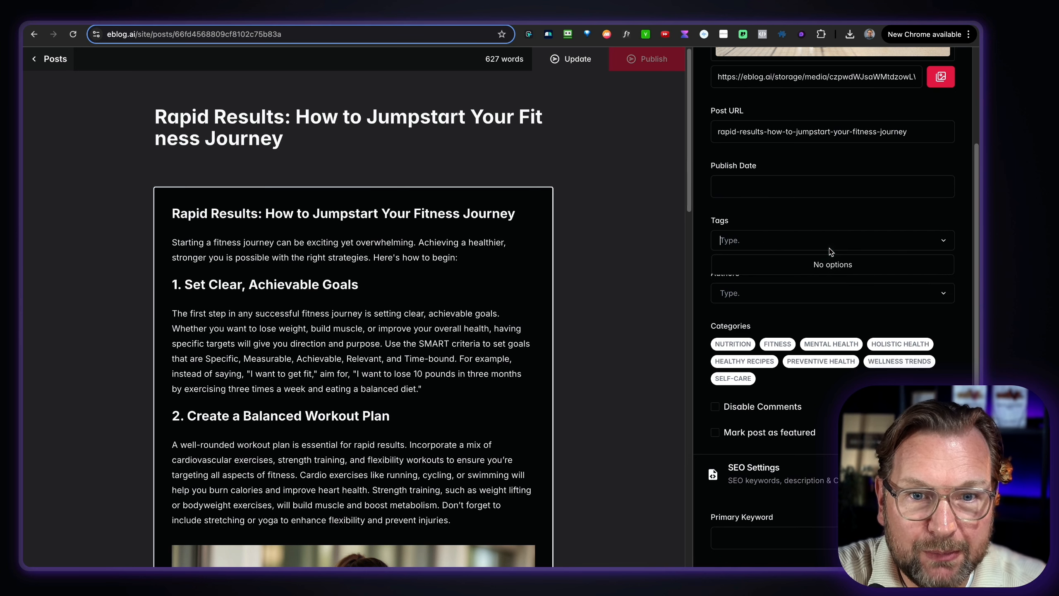
pyautogui.click(937, 296)
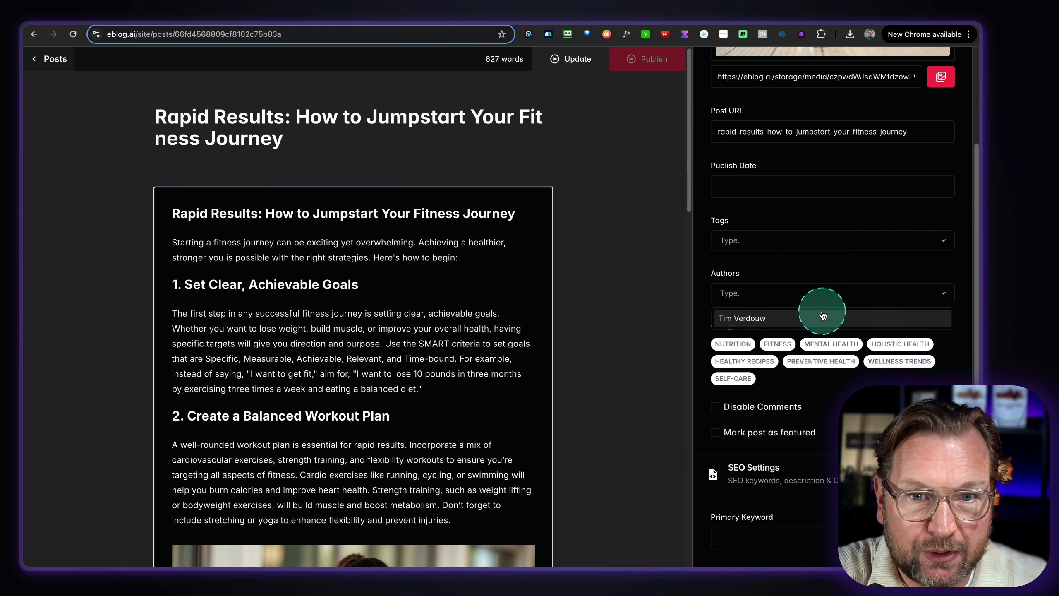
pyautogui.click(731, 319)
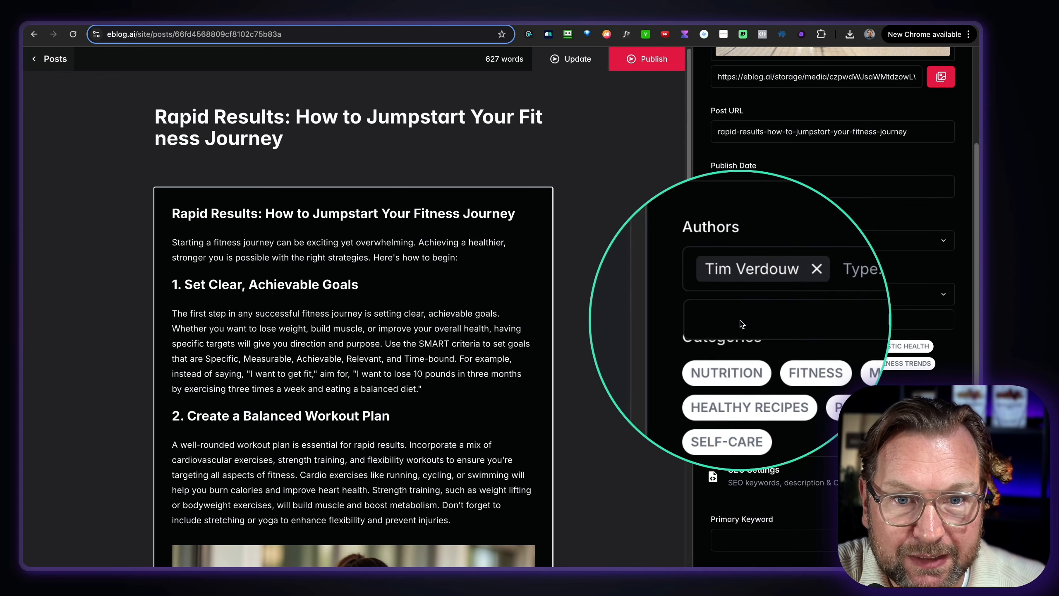
pyautogui.scroll(-1, 887, 381)
pyautogui.click(887, 380)
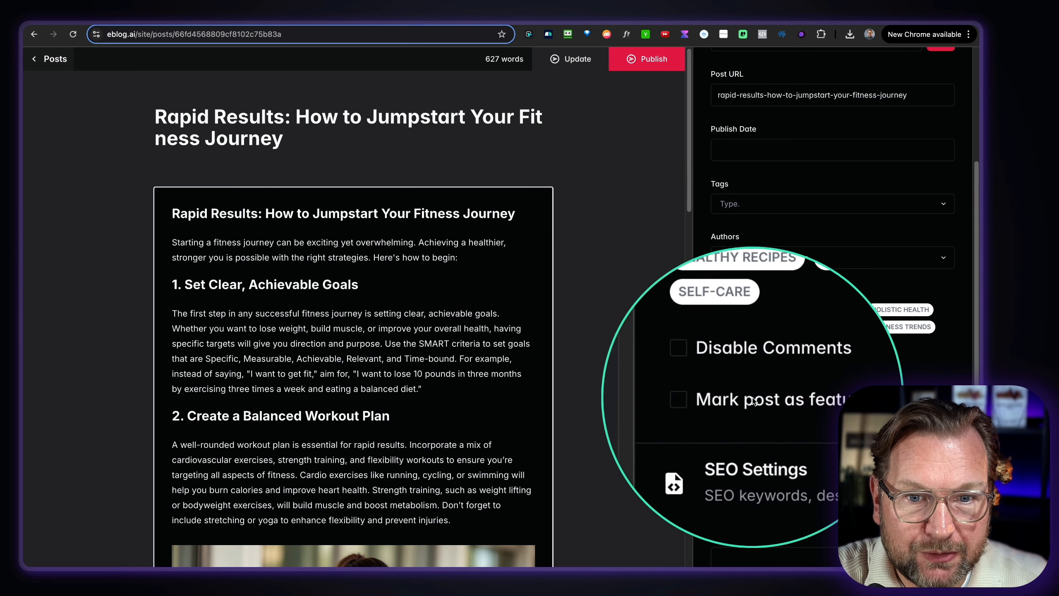
# Step: Examine the post's SEO keyword, description and canonical URL fields and its header and footer code injection options
pyautogui.scroll(-3, 796, 405)
pyautogui.scroll(-4, 795, 404)
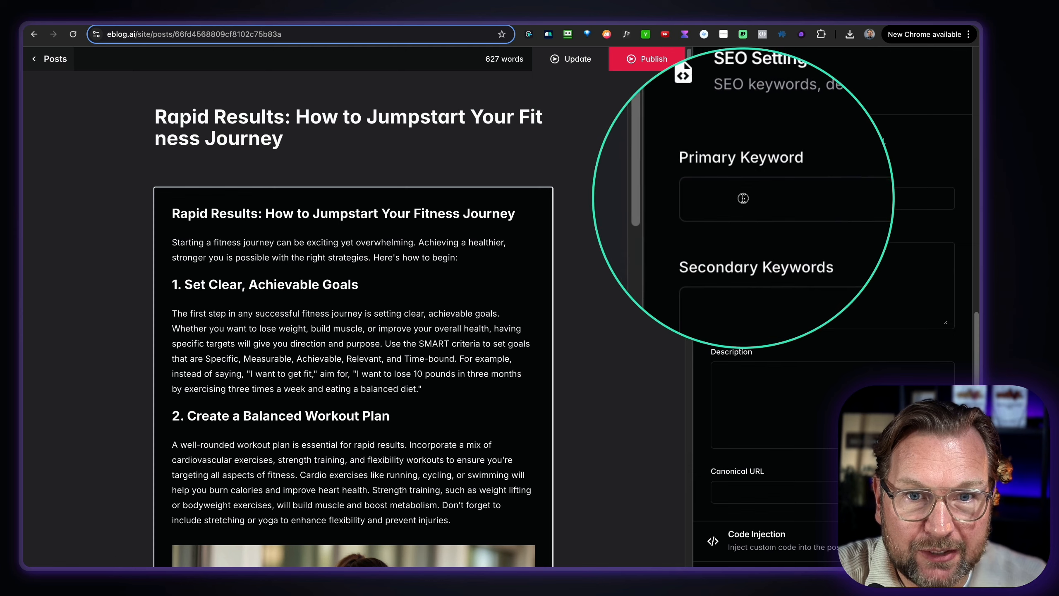
pyautogui.click(750, 196)
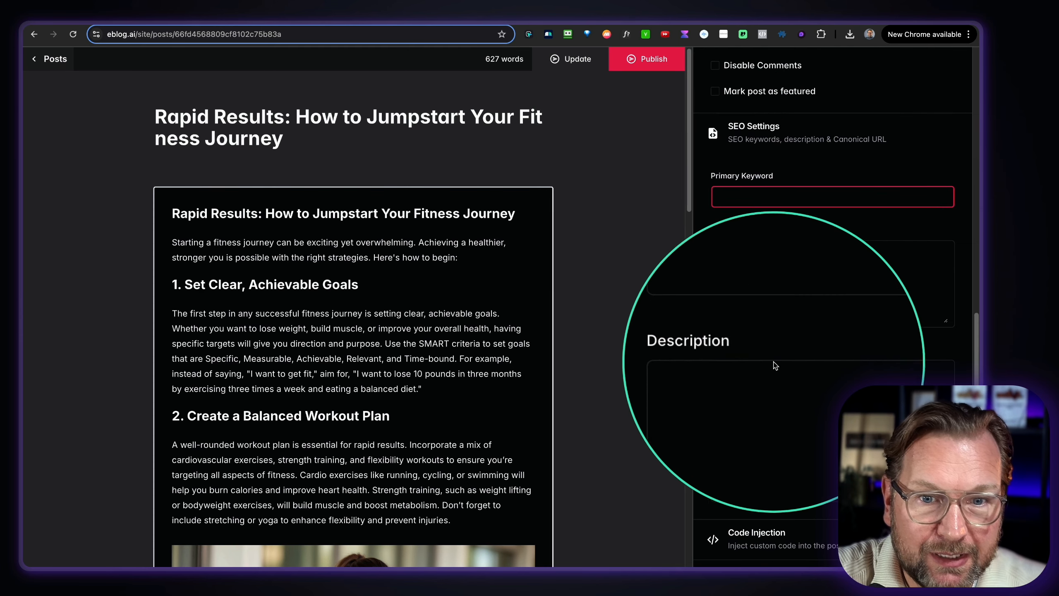
pyautogui.click(811, 351)
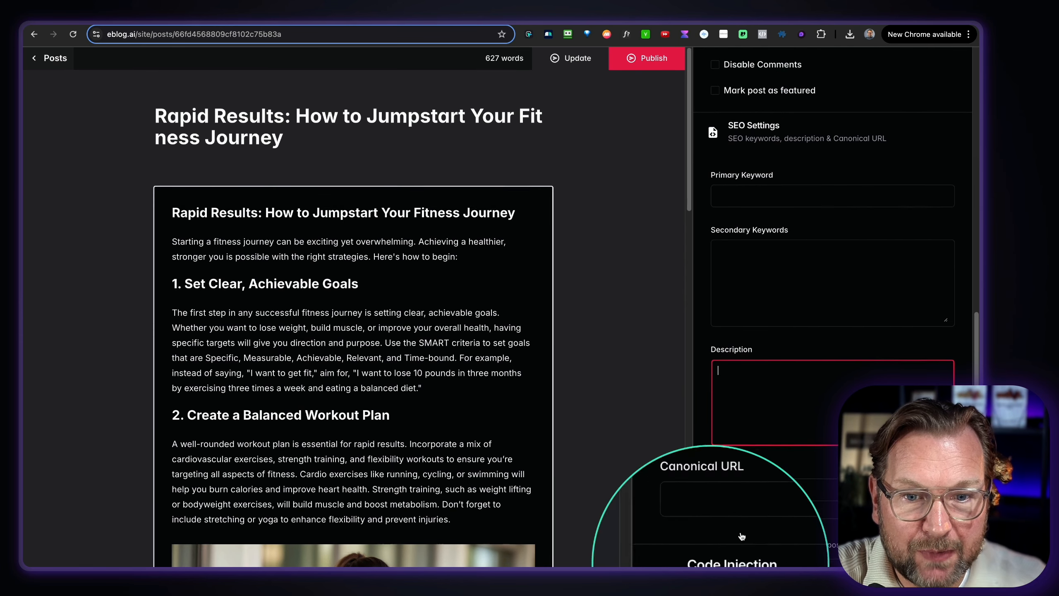
pyautogui.click(734, 542)
pyautogui.scroll(-6, 820, 427)
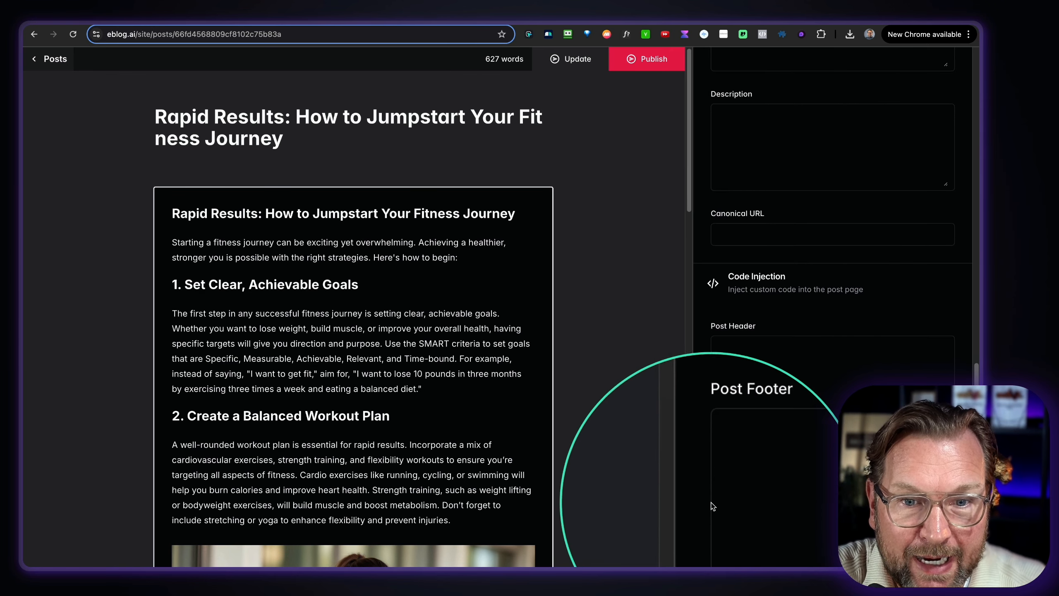
pyautogui.scroll(10, 743, 345)
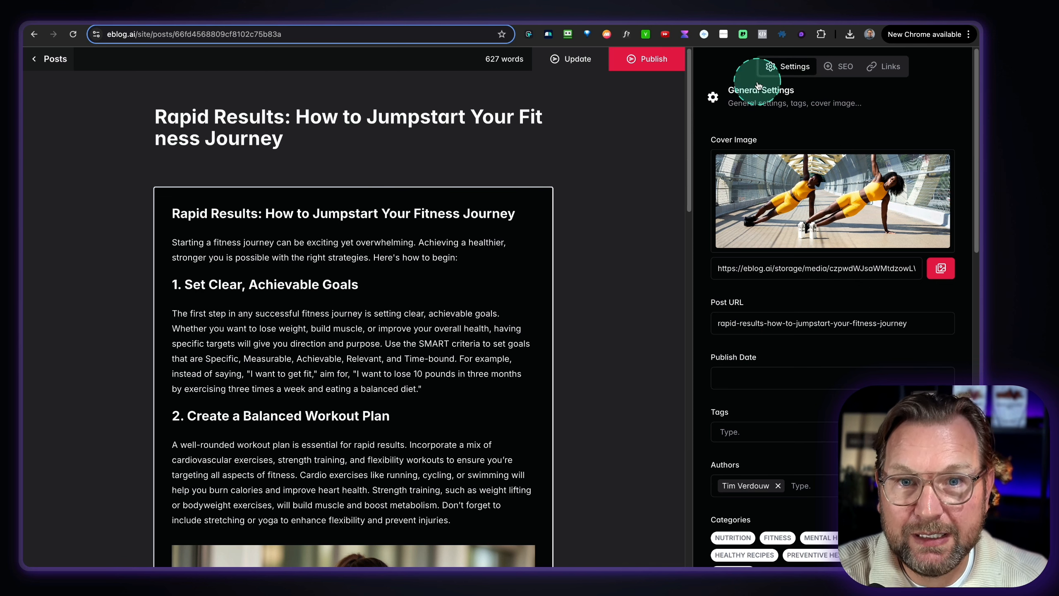
# Step: Publish the "Rapid Results: How to Jumpstart Your Fitness Journey" post immediately with the Publish Now option
pyautogui.click(631, 60)
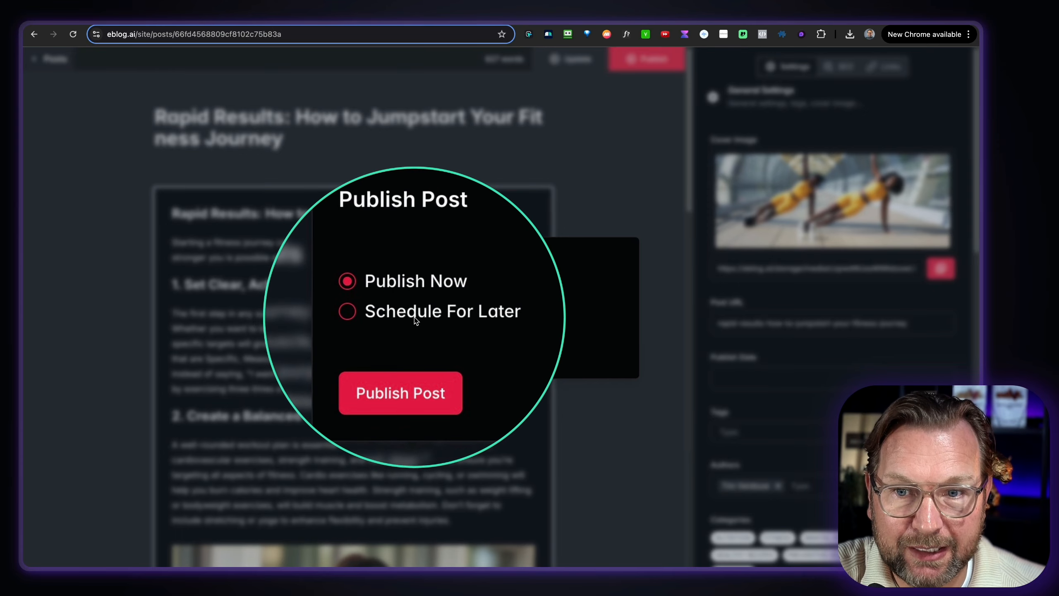
pyautogui.click(407, 354)
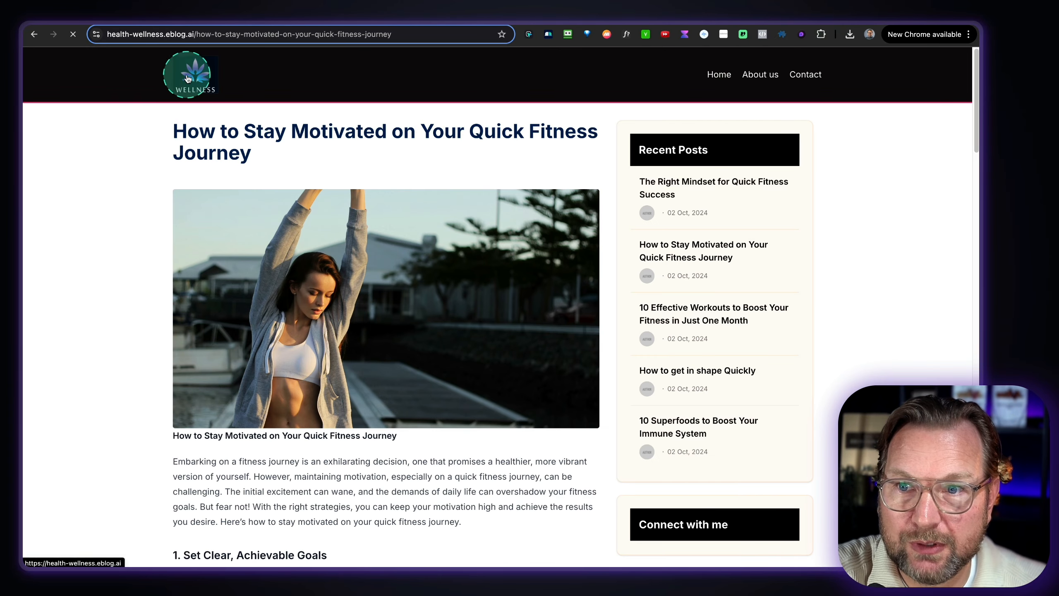
# Step: Open the live Health and Wellness home page and read through the "Rapid Results" post, checking its cover, AI image and divider
pyautogui.click(187, 78)
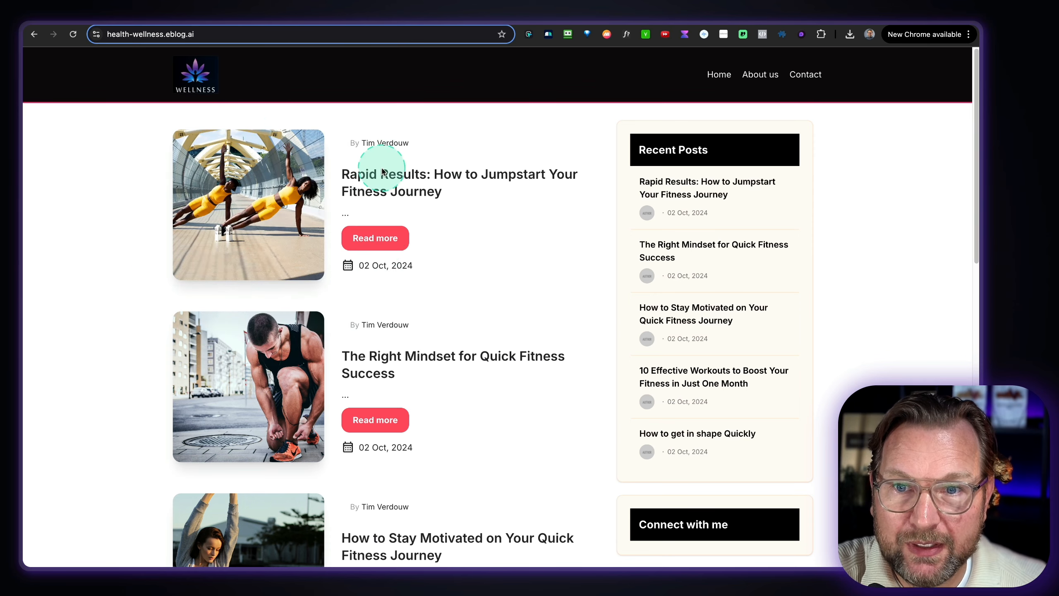
pyautogui.scroll(-8, 499, 229)
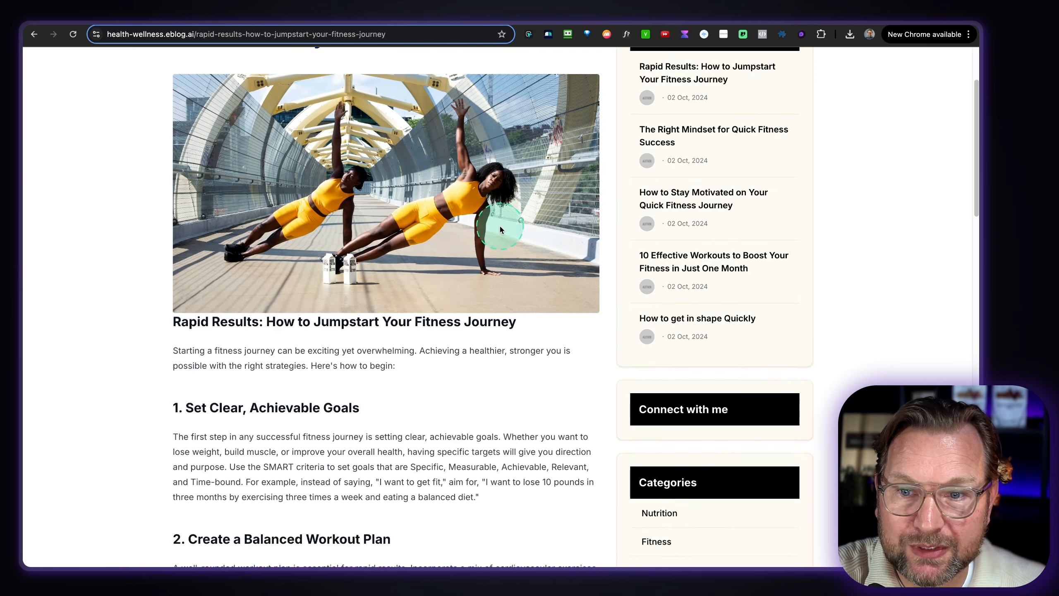
pyautogui.scroll(-15, 499, 228)
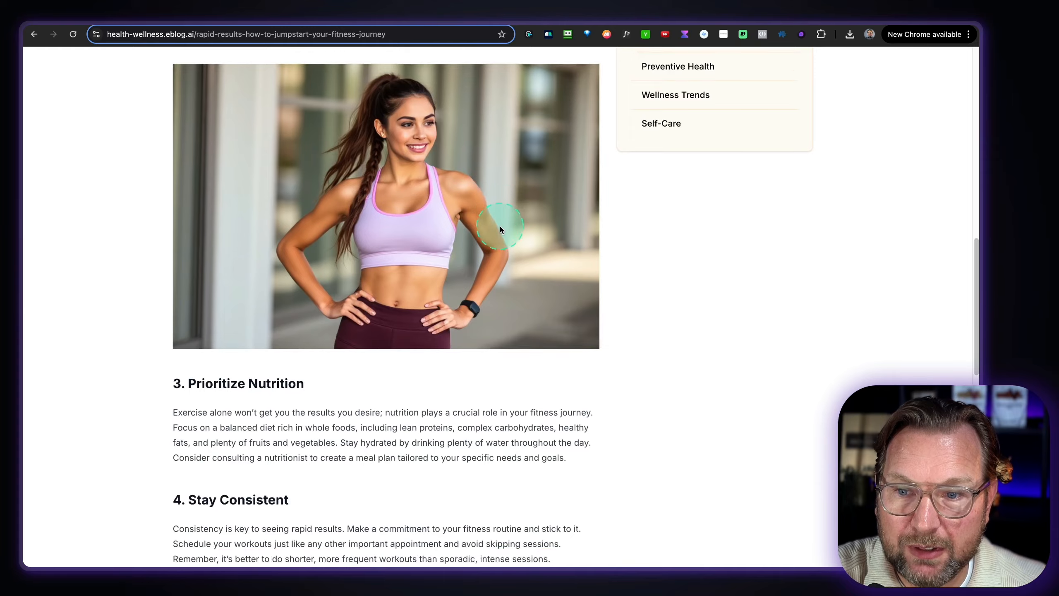
pyautogui.scroll(-5, 499, 226)
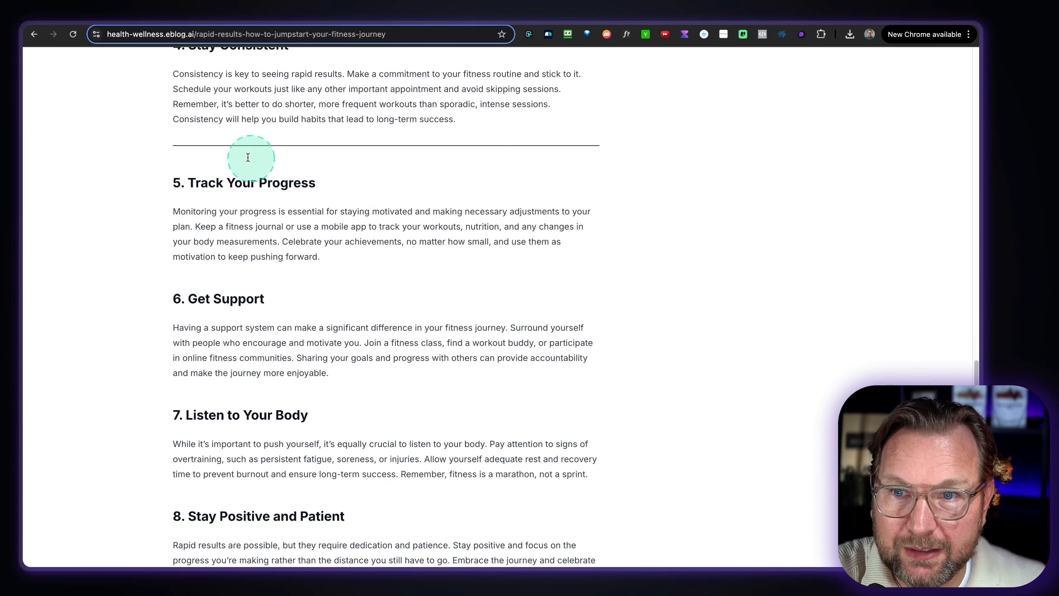
pyautogui.scroll(20, 423, 153)
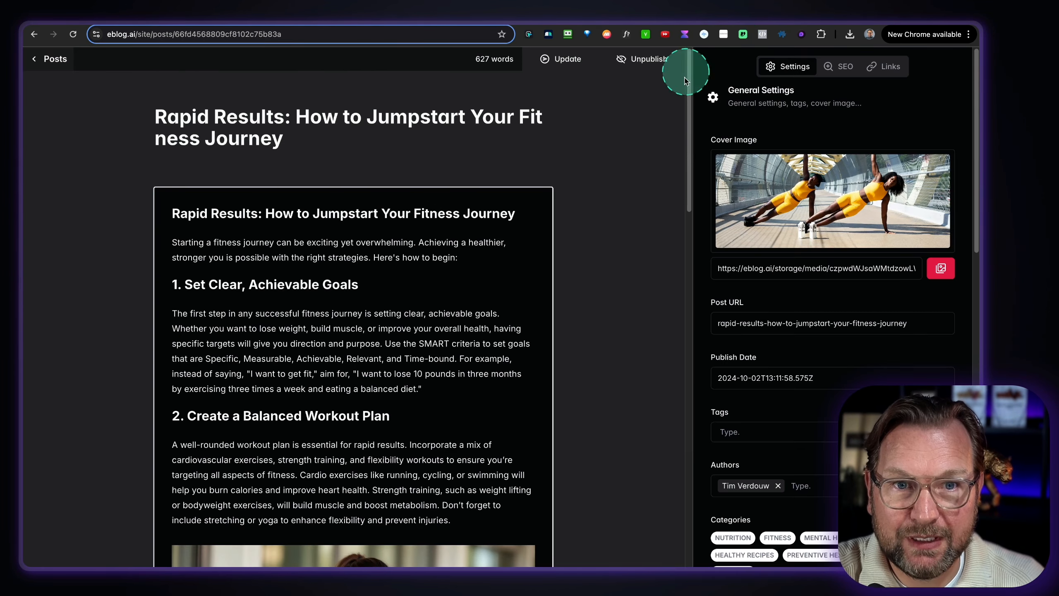
# Step: Review the post's SEO checks and its link suggestions in the post editor
pyautogui.click(839, 66)
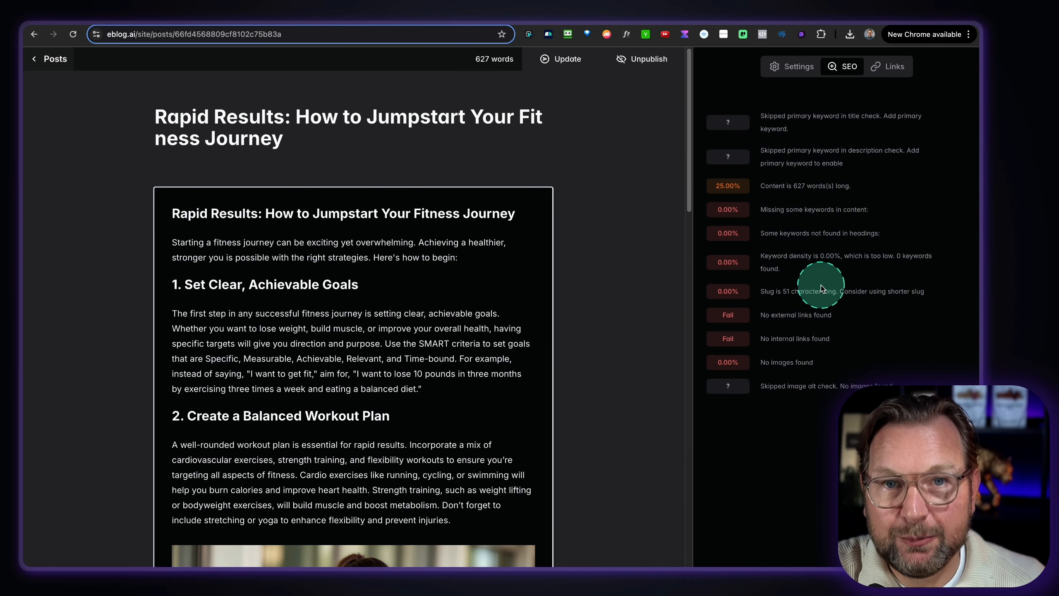
pyautogui.click(888, 74)
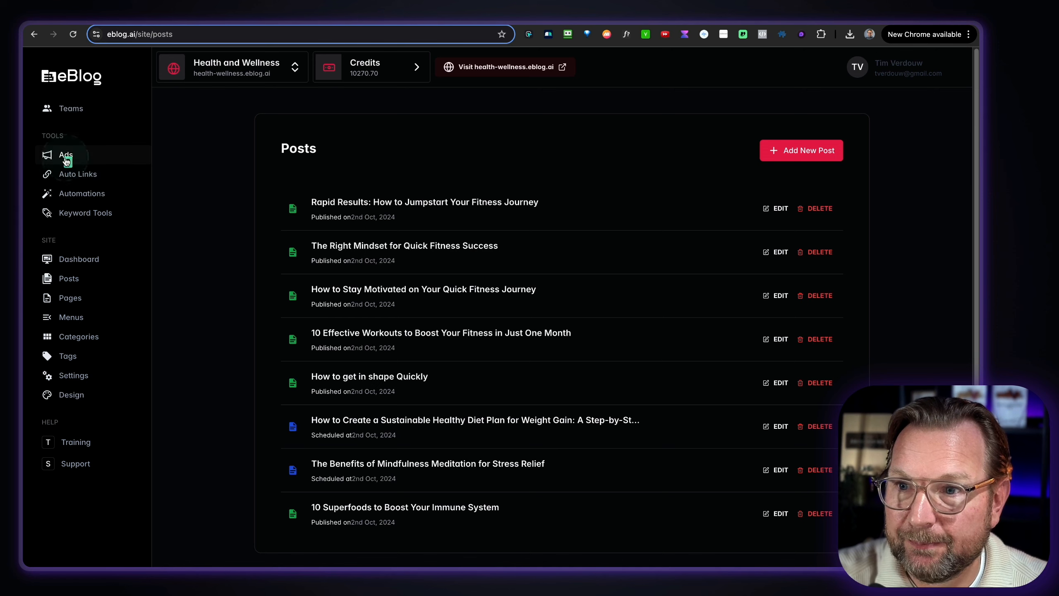
# Step: Search the Keyword Tools for "Weight Loss tips" and compare the volume, CPC and competition of the suggested keywords
pyautogui.click(87, 219)
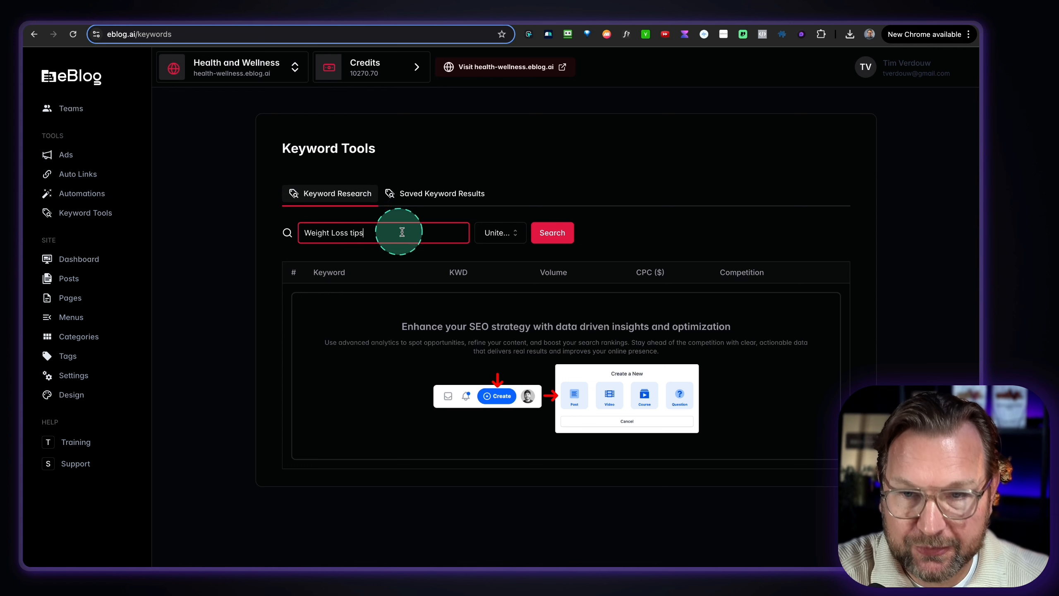
pyautogui.click(548, 237)
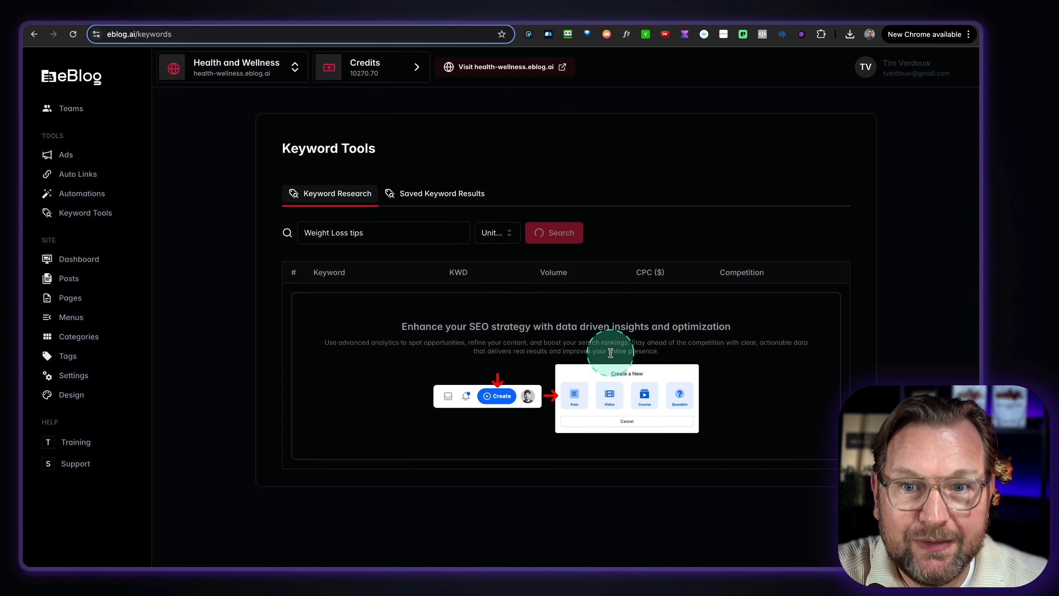
pyautogui.scroll(-3, 619, 374)
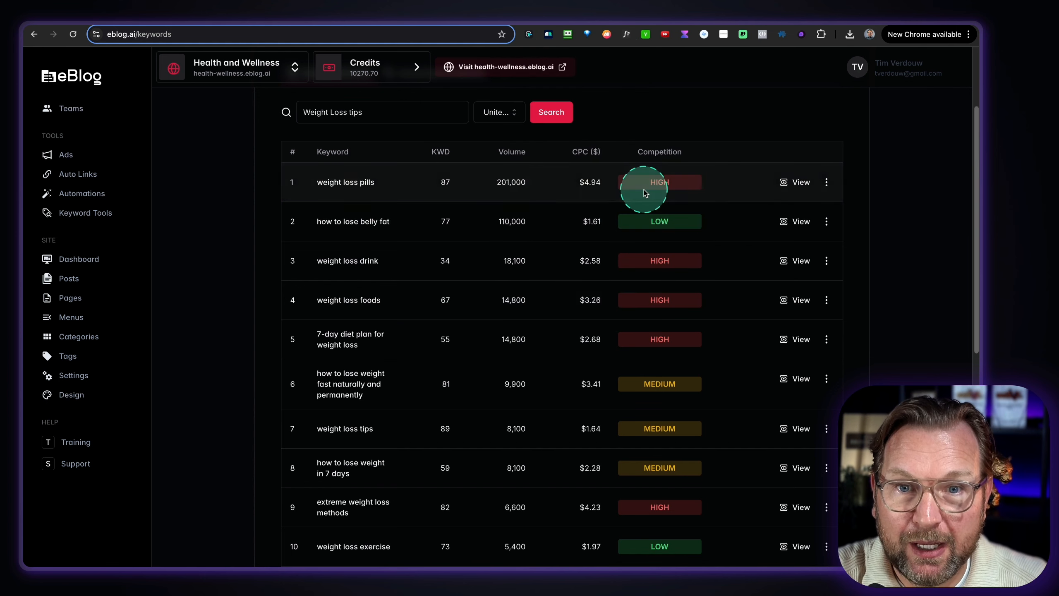
pyautogui.scroll(1, 644, 189)
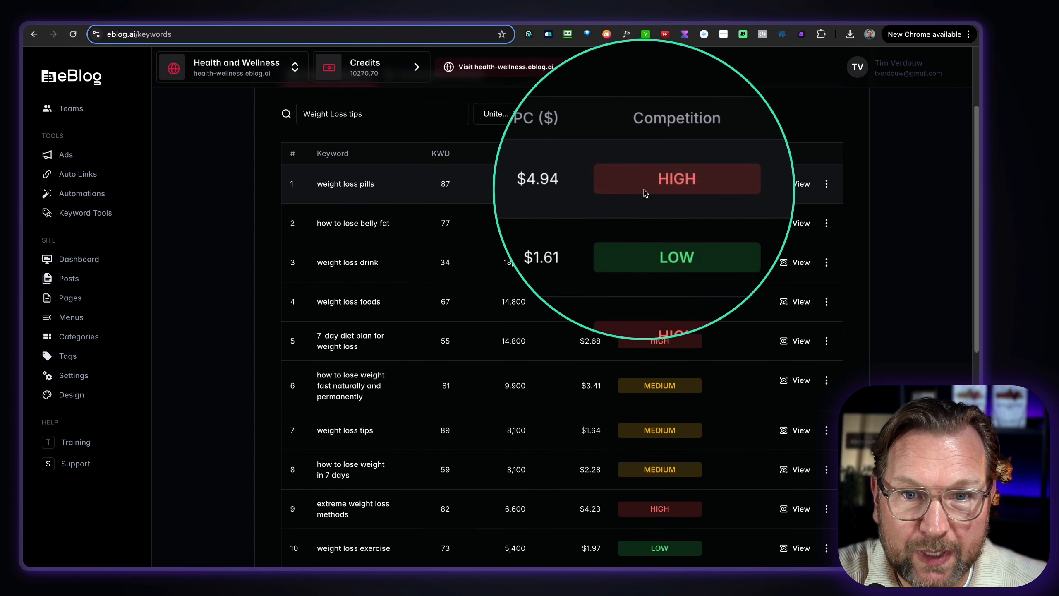
pyautogui.scroll(-3, 541, 271)
pyautogui.scroll(-3, 541, 273)
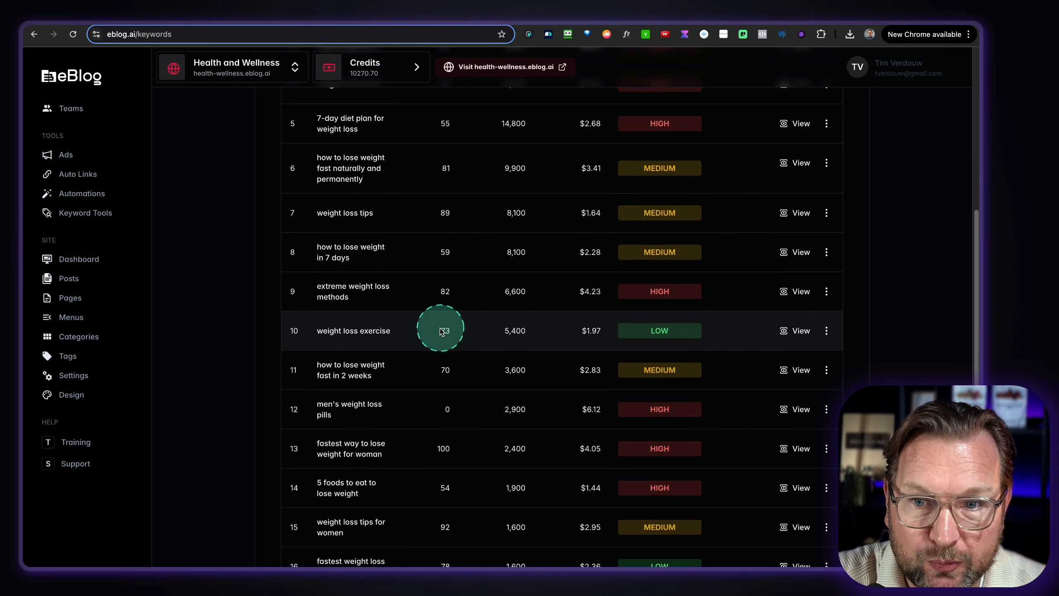
# Step: Examine the detailed report for the keyword "weight loss exercise", including monthly searches, ad performance, backlinks and related keywords, and close it
pyautogui.click(801, 331)
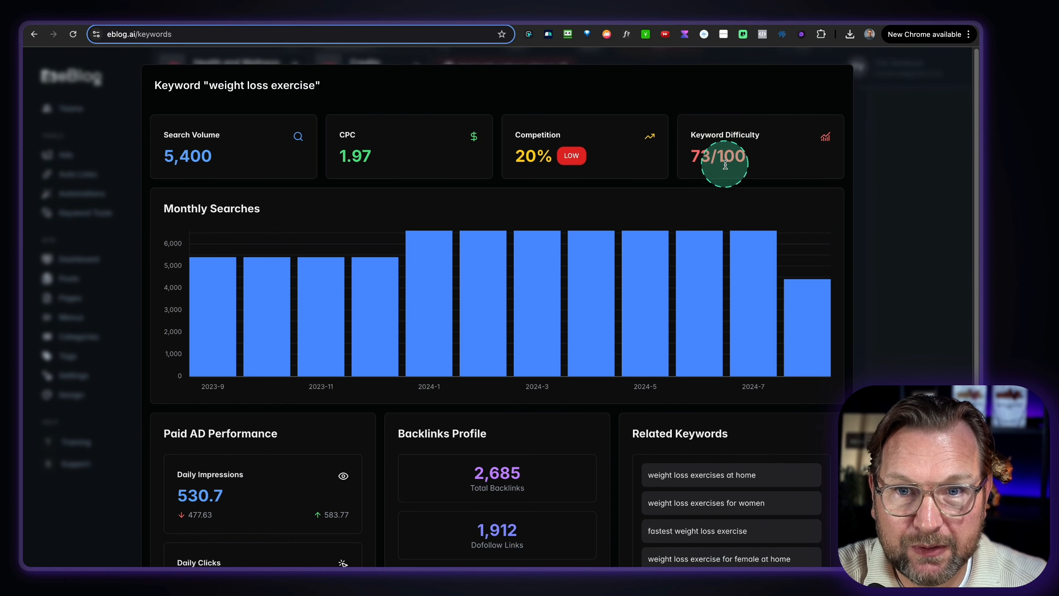
pyautogui.scroll(-5, 725, 164)
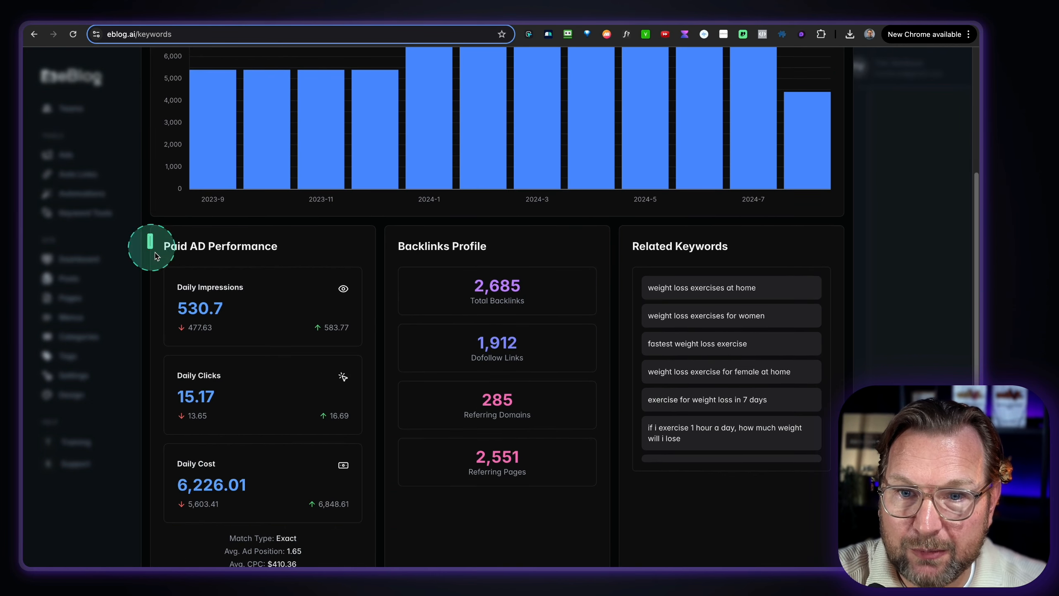
pyautogui.moveTo(154, 252)
pyautogui.mouseDown()
pyautogui.moveTo(680, 436)
pyautogui.moveTo(849, 555)
pyautogui.mouseUp()
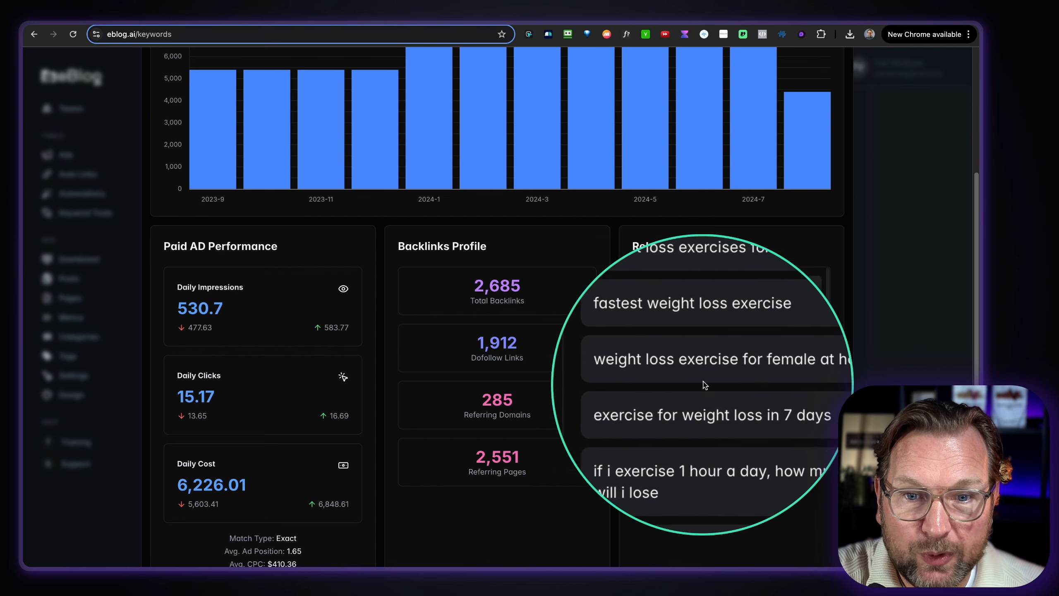
pyautogui.scroll(5, 704, 292)
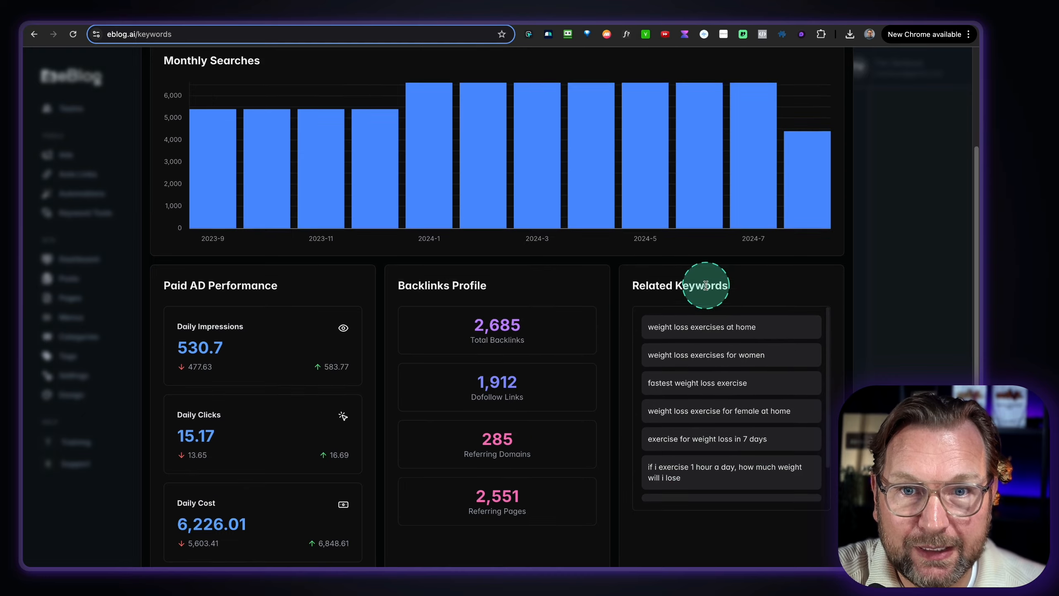
pyautogui.scroll(-6, 249, 419)
pyautogui.click(169, 531)
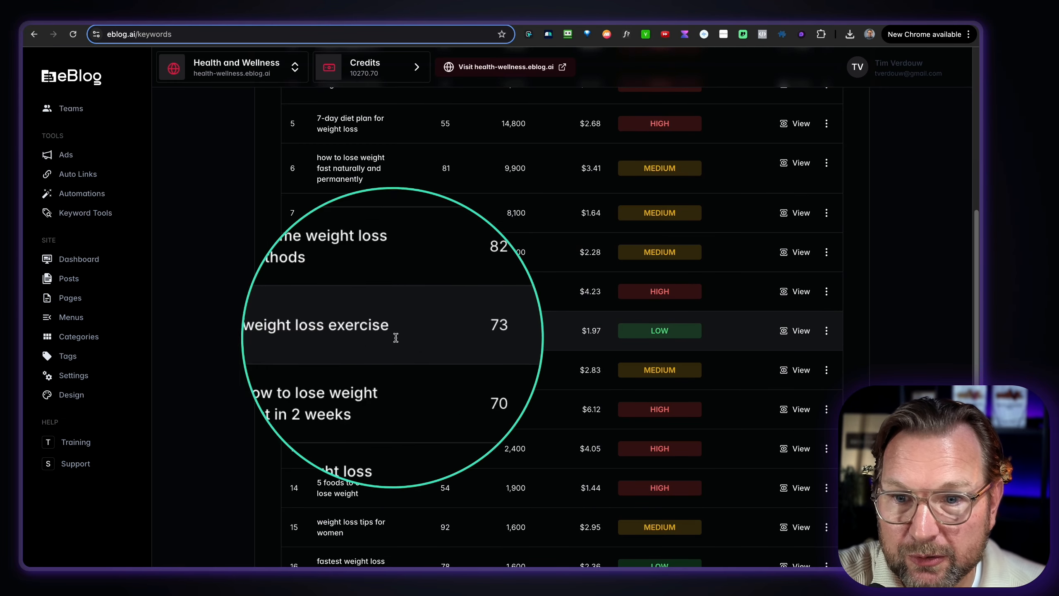
# Step: Open an Autoblog task for the keyword "weight loss exercise" and cancel its setup
pyautogui.click(826, 330)
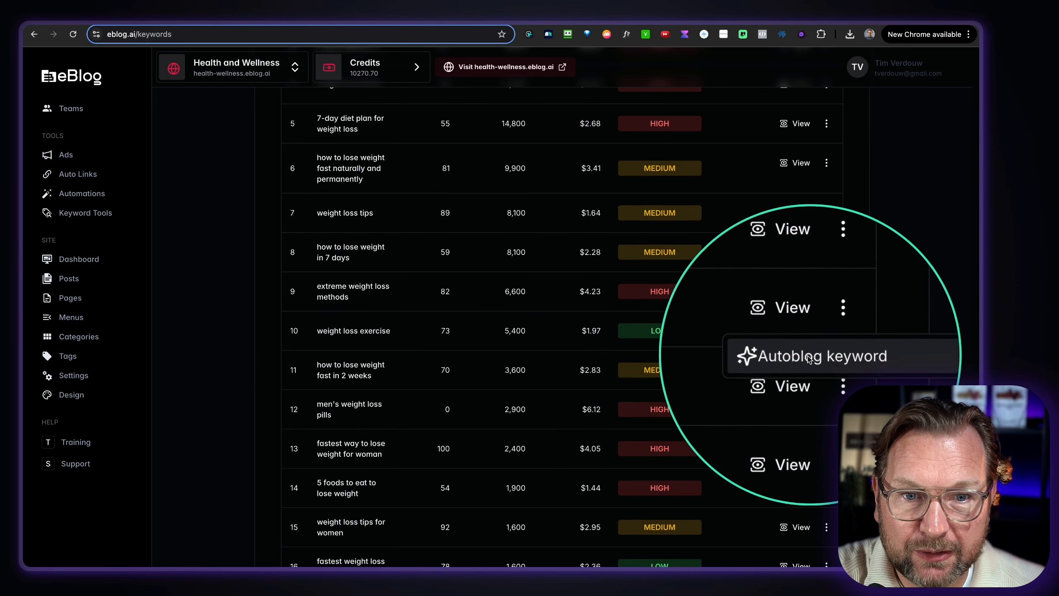
pyautogui.click(808, 358)
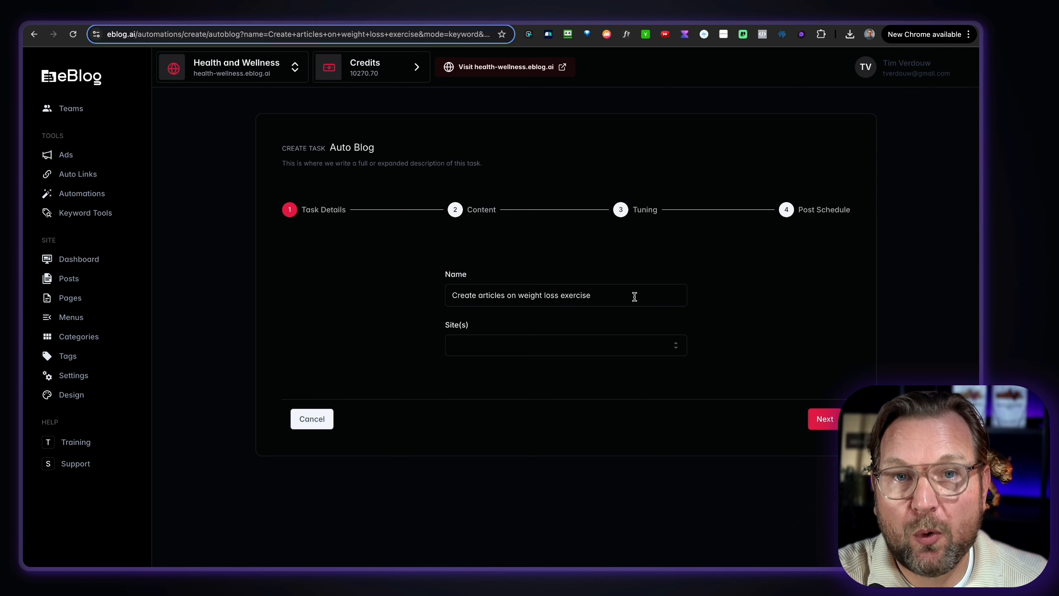
pyautogui.click(313, 419)
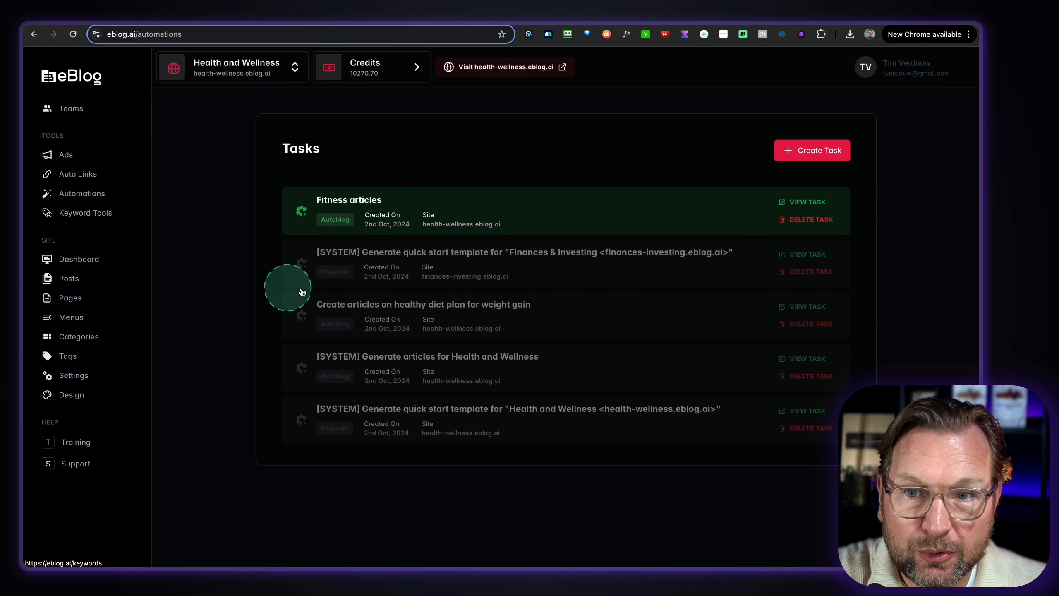
# Step: Return to the Keyword Tools and look at where saved keyword results are kept
pyautogui.click(100, 213)
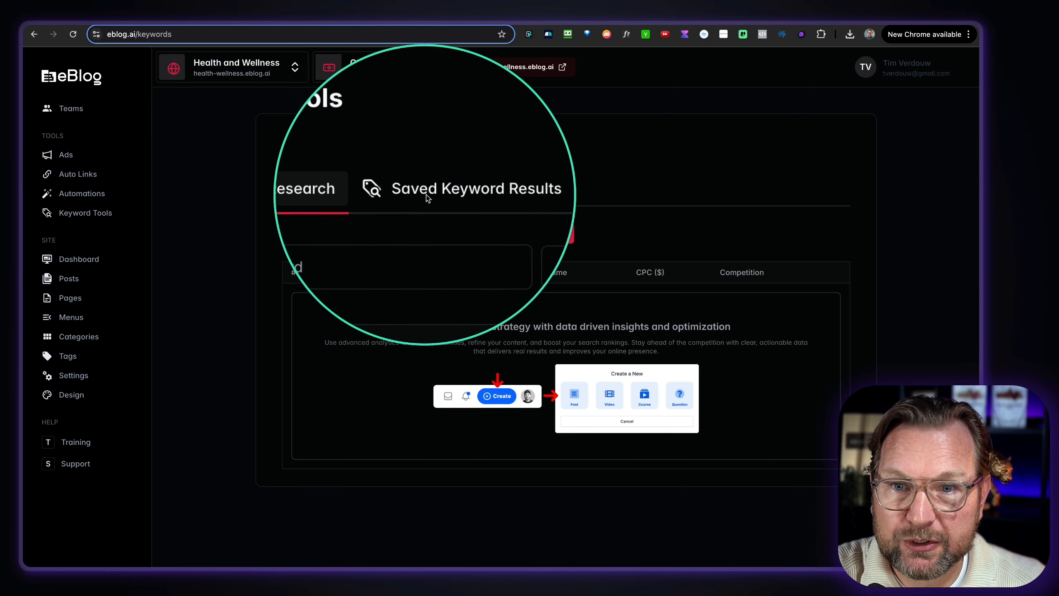
pyautogui.click(458, 201)
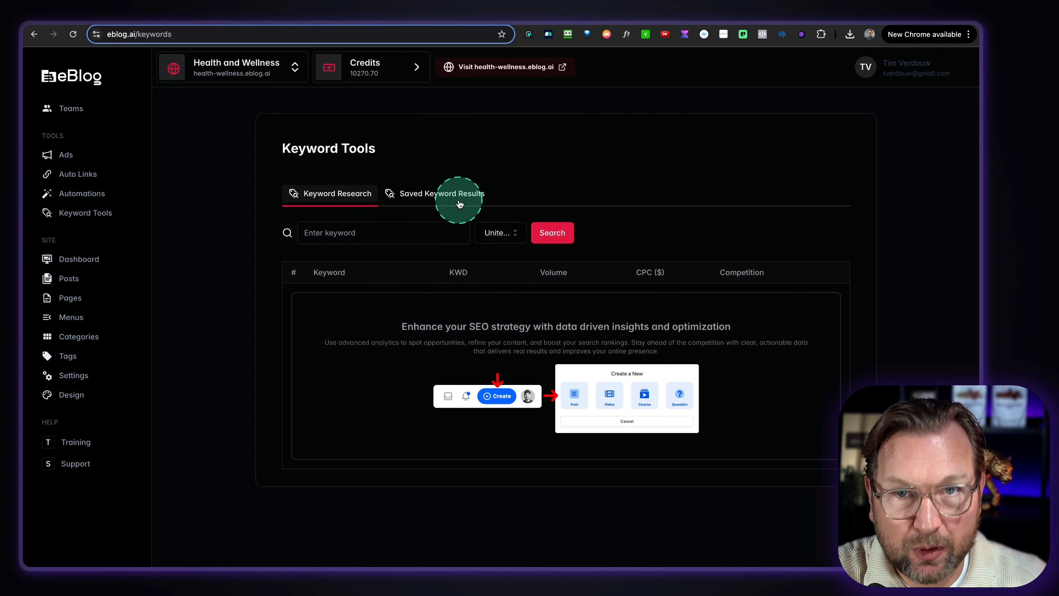
# Step: Start a new image ad and name it "Fitness training"
pyautogui.click(64, 158)
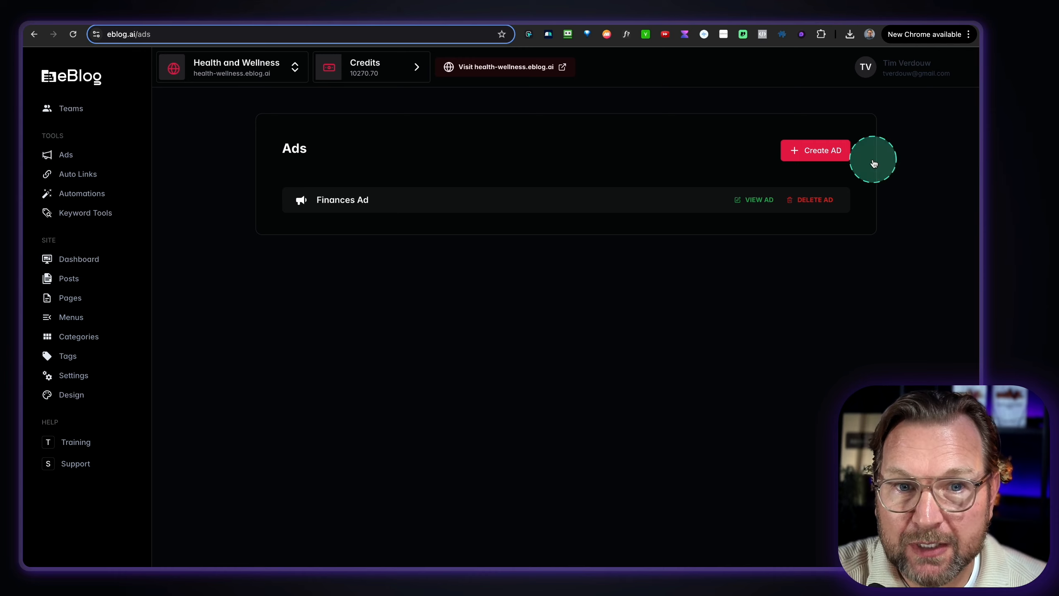
pyautogui.click(794, 154)
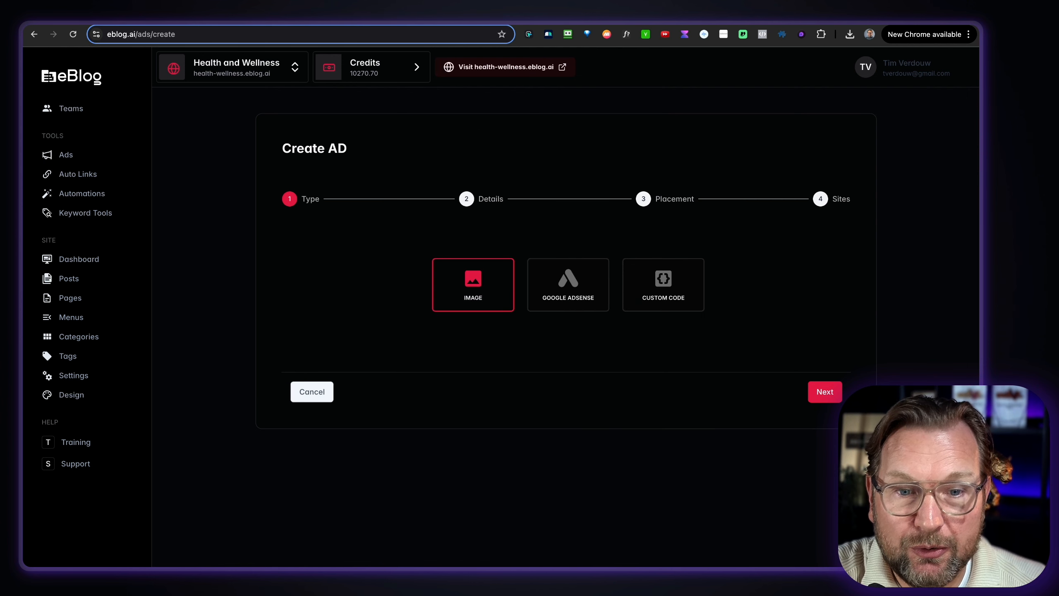
pyautogui.click(819, 392)
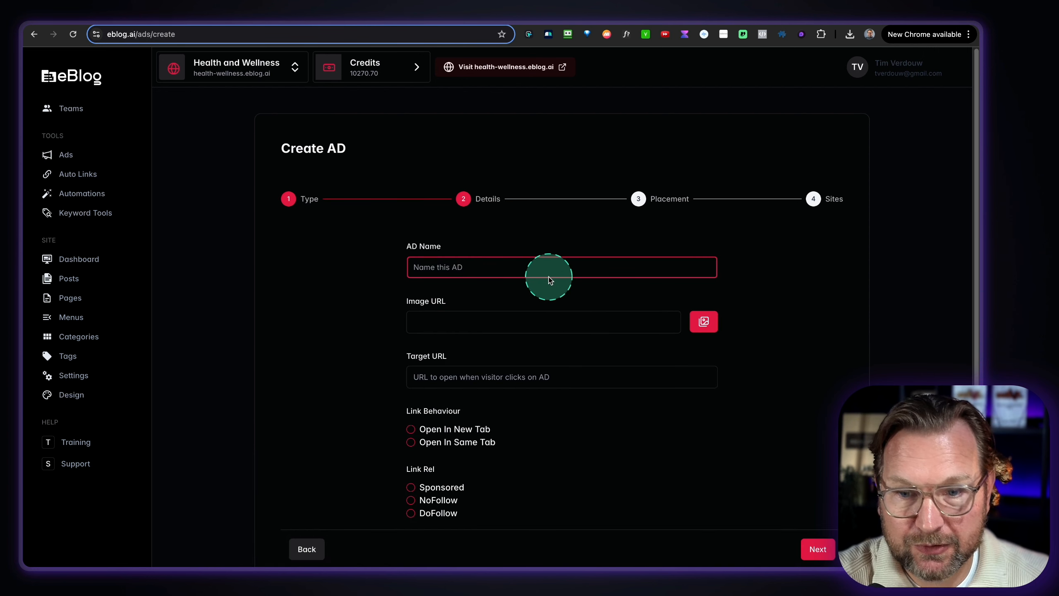
pyautogui.write('Weigh')
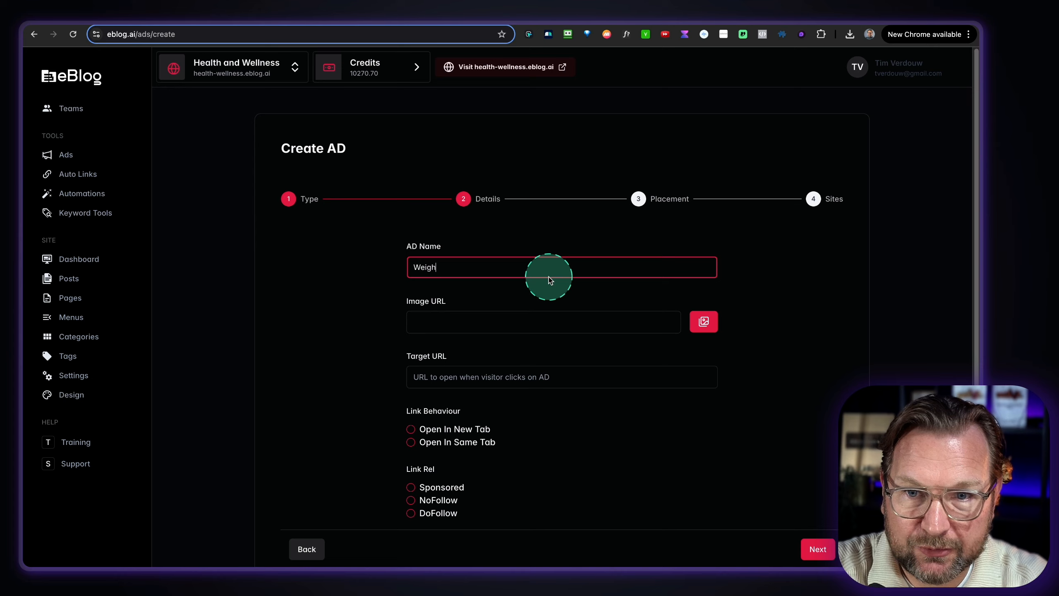
pyautogui.press('BackSpace')
pyautogui.press('BackSpace')
pyautogui.press('BackSpace')
pyautogui.press('BackSpace')
pyautogui.press('BackSpace')
pyautogui.write('Fitness training')
# Step: Insert the purple Fitness Plan image from the media library as the ad's image
pyautogui.click(701, 322)
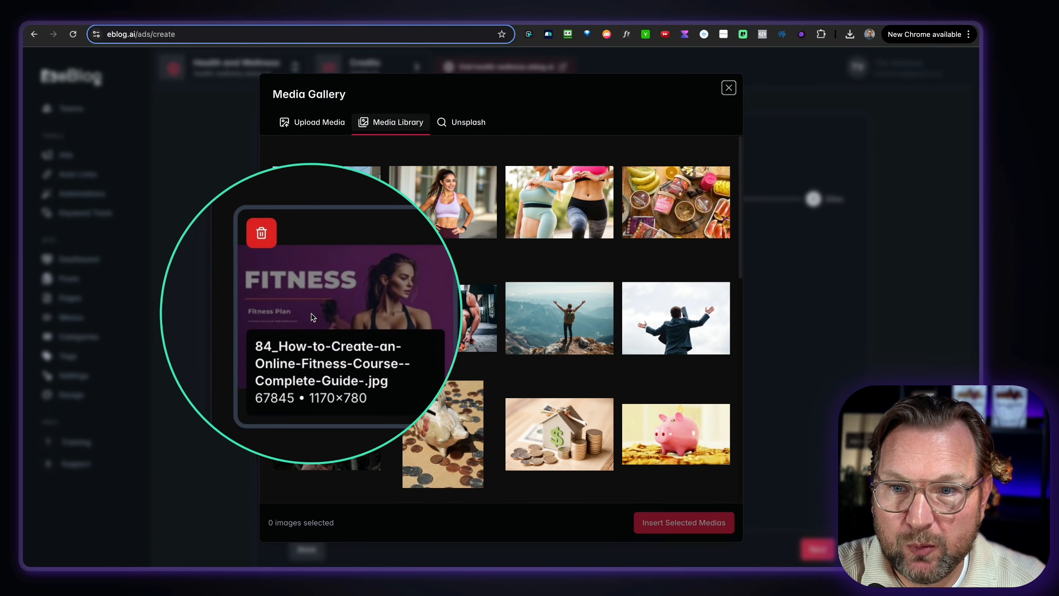
pyautogui.click(321, 312)
pyautogui.click(679, 524)
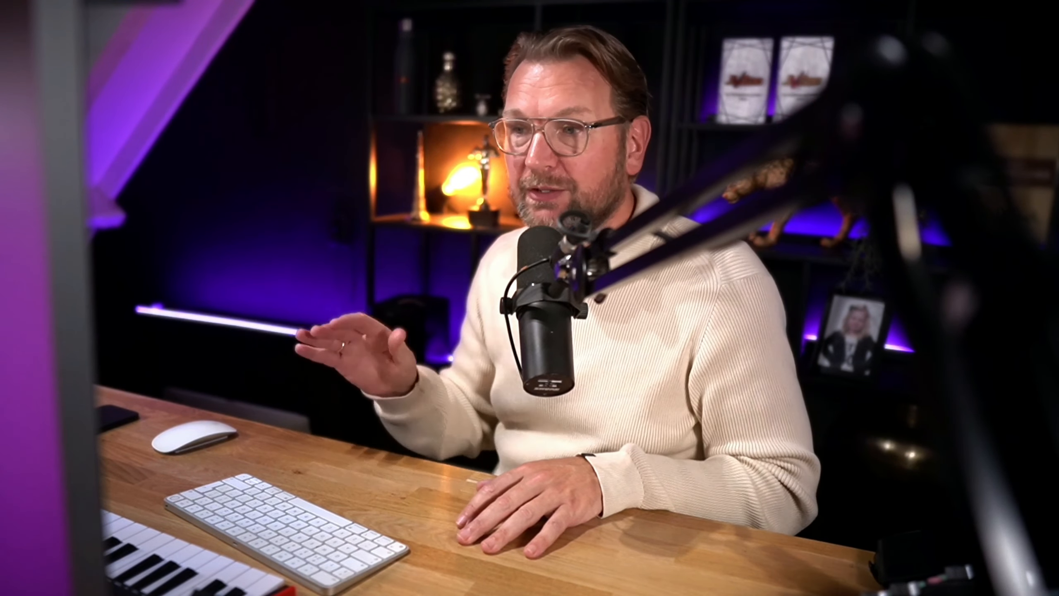
# Step: Enter the ad's target URL, make its link open in the same tab, and mark it NoFollow
pyautogui.click(428, 379)
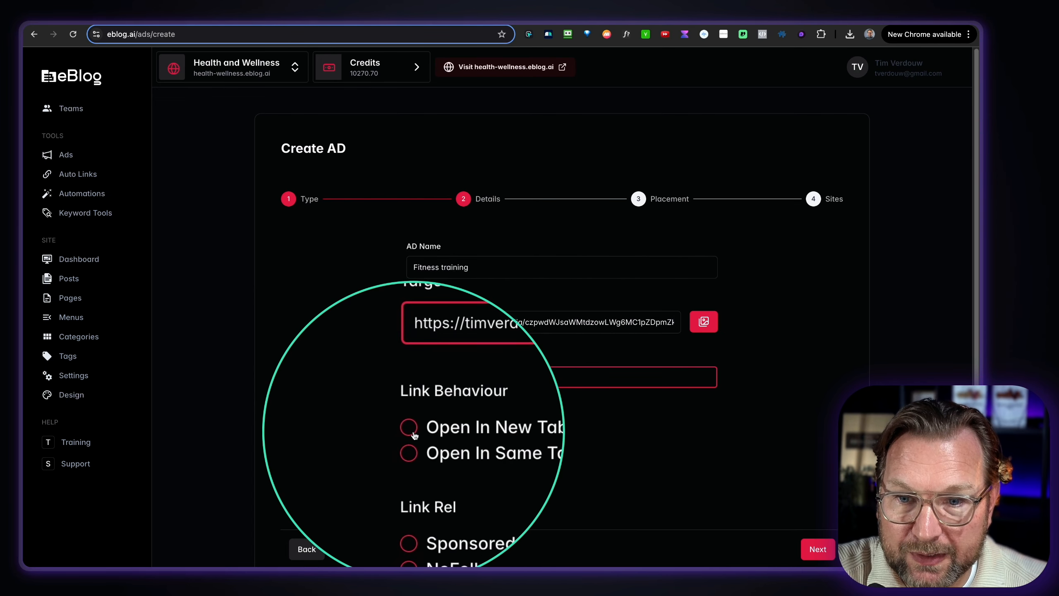
pyautogui.click(411, 446)
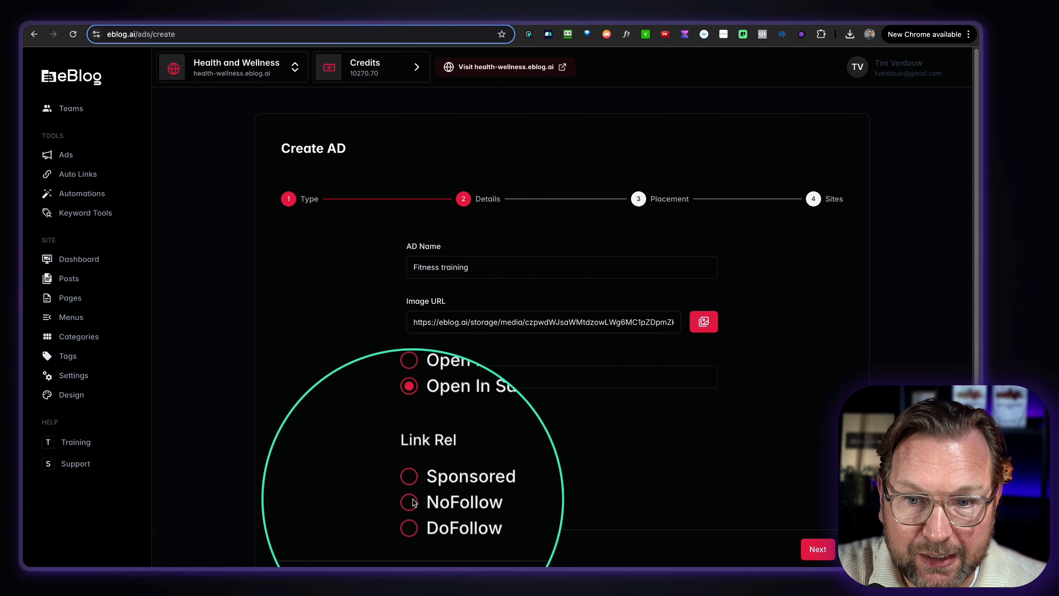
pyautogui.click(413, 506)
pyautogui.click(412, 513)
pyautogui.click(411, 501)
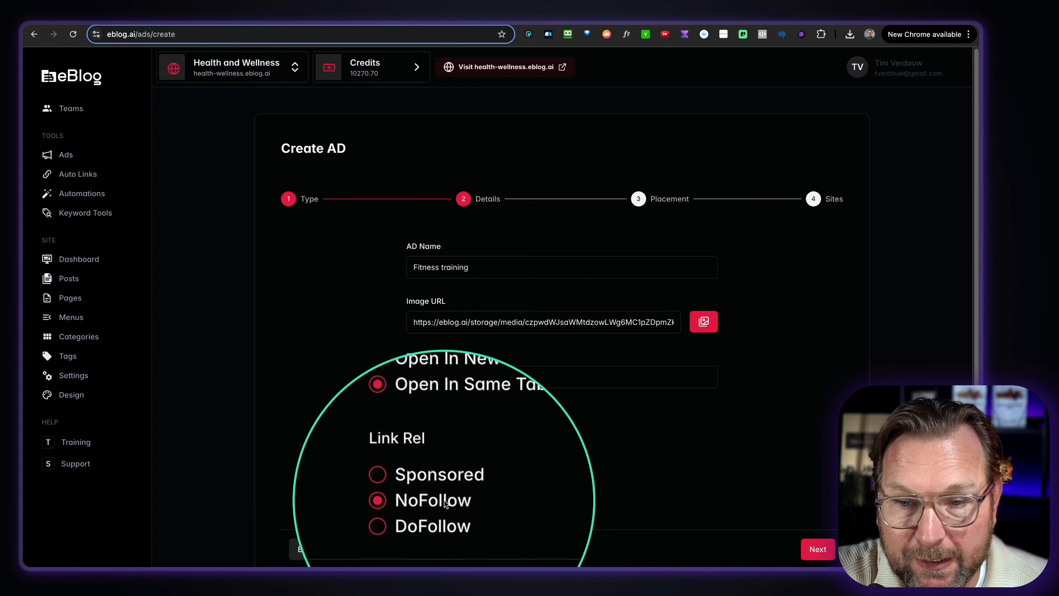
pyautogui.click(815, 549)
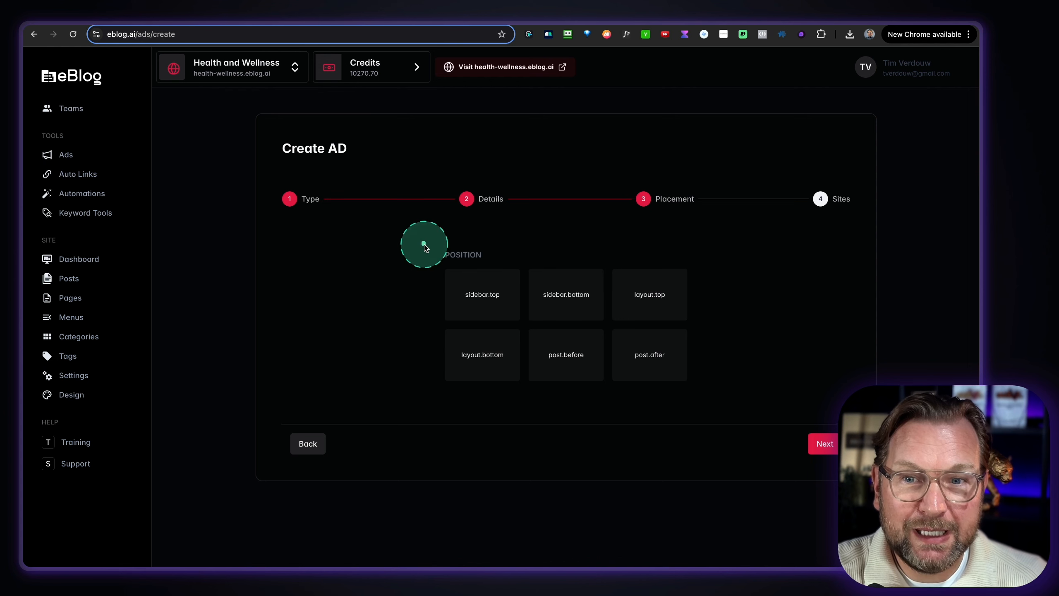
# Step: Place the ad in the sidebar.top position
pyautogui.moveTo(422, 243)
pyautogui.mouseDown()
pyautogui.moveTo(648, 354)
pyautogui.moveTo(716, 399)
pyautogui.mouseUp()
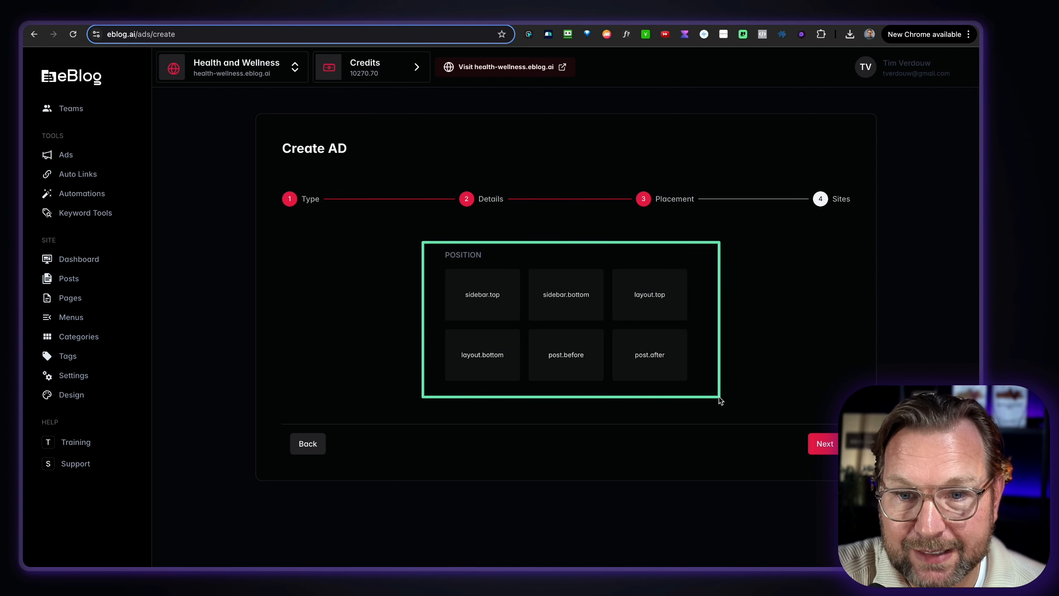
pyautogui.press('Escape')
pyautogui.hotkey('ctrl', 'z')
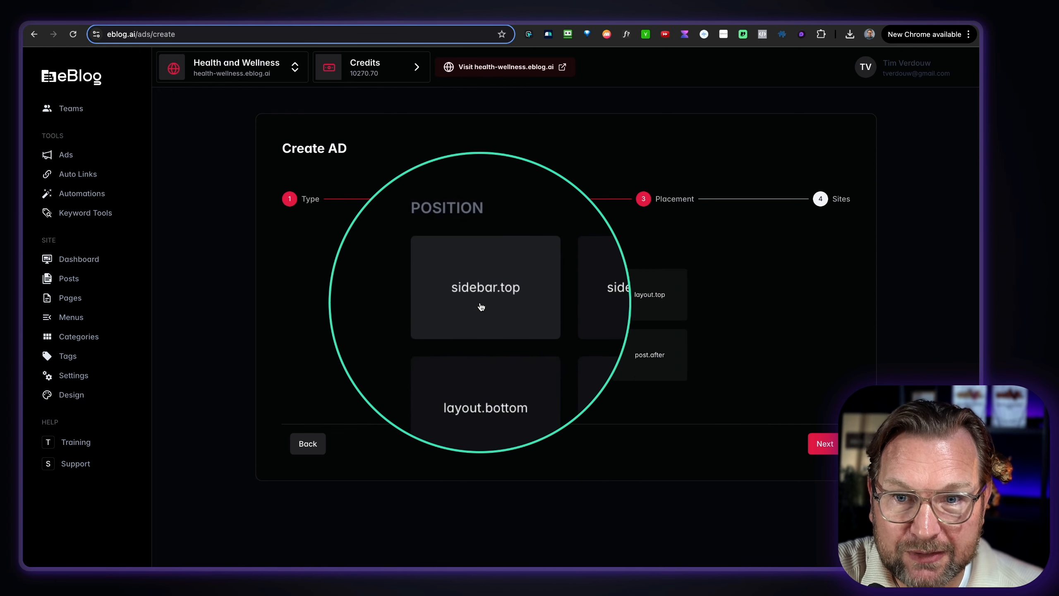
pyautogui.click(829, 445)
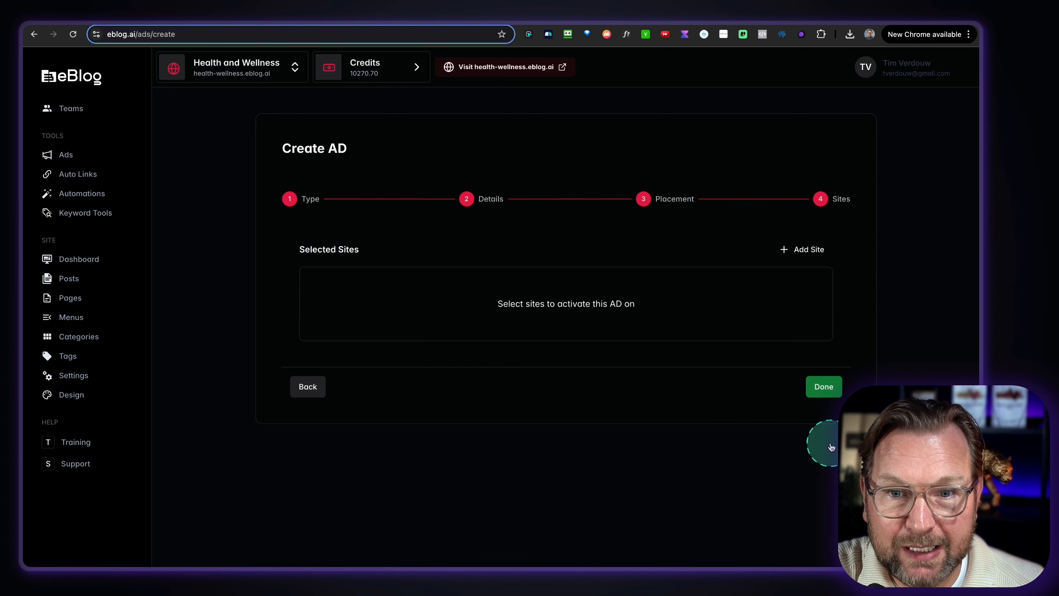
# Step: Finish the ad with only the Health and Wellness site selected, and check its placement on the live blog
pyautogui.click(806, 250)
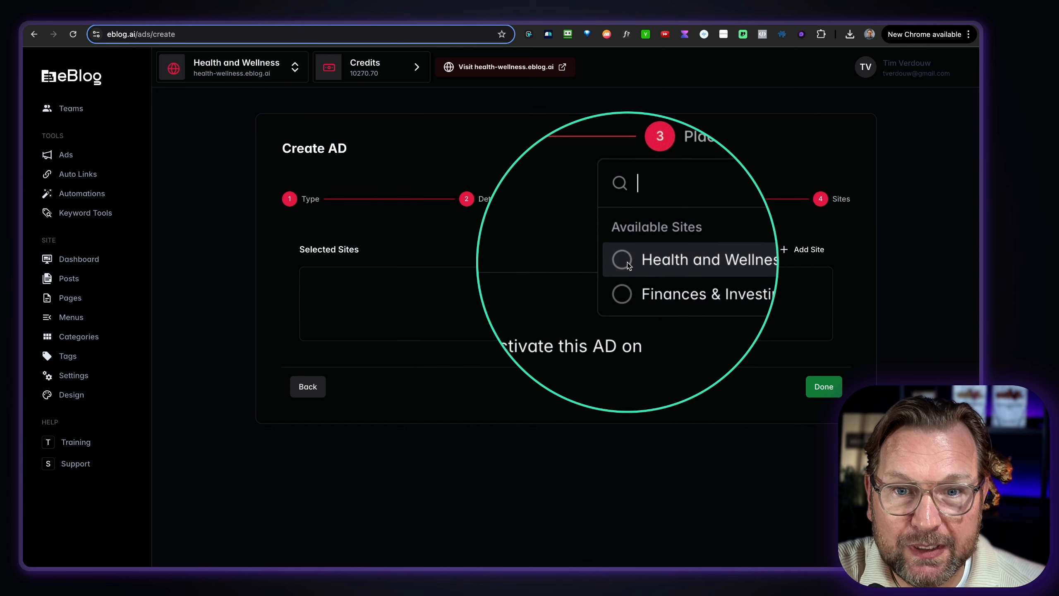
pyautogui.click(628, 270)
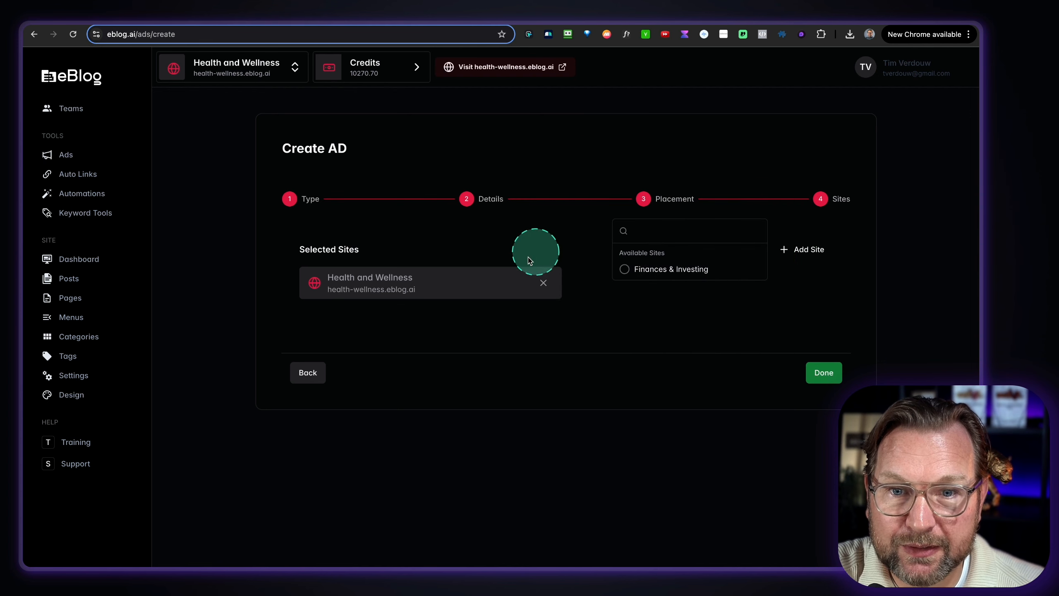
pyautogui.click(627, 270)
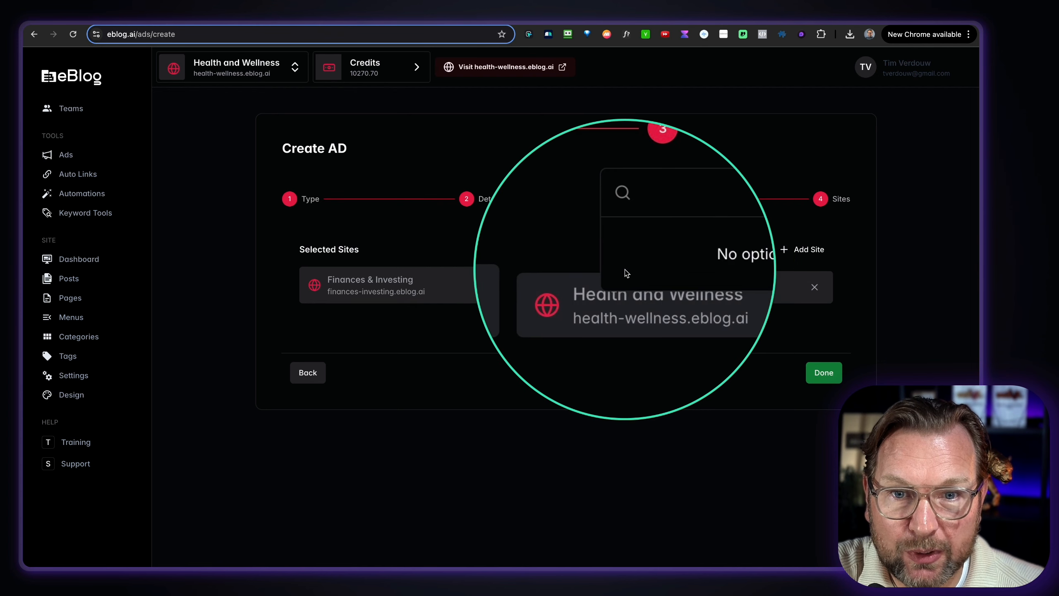
pyautogui.click(805, 330)
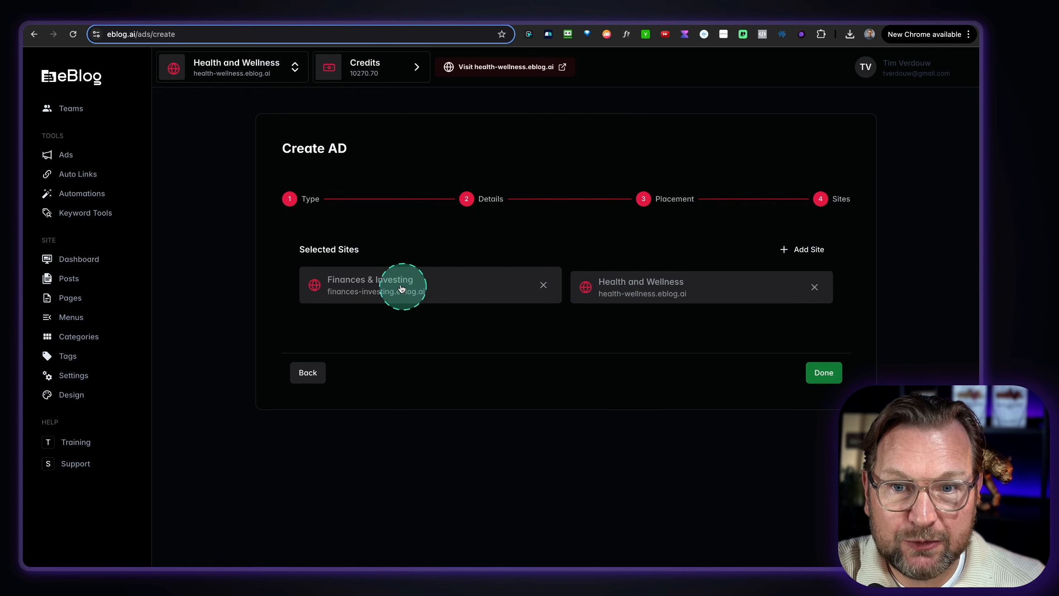
pyautogui.moveTo(287, 261)
pyautogui.mouseDown()
pyautogui.moveTo(671, 313)
pyautogui.moveTo(840, 317)
pyautogui.mouseUp()
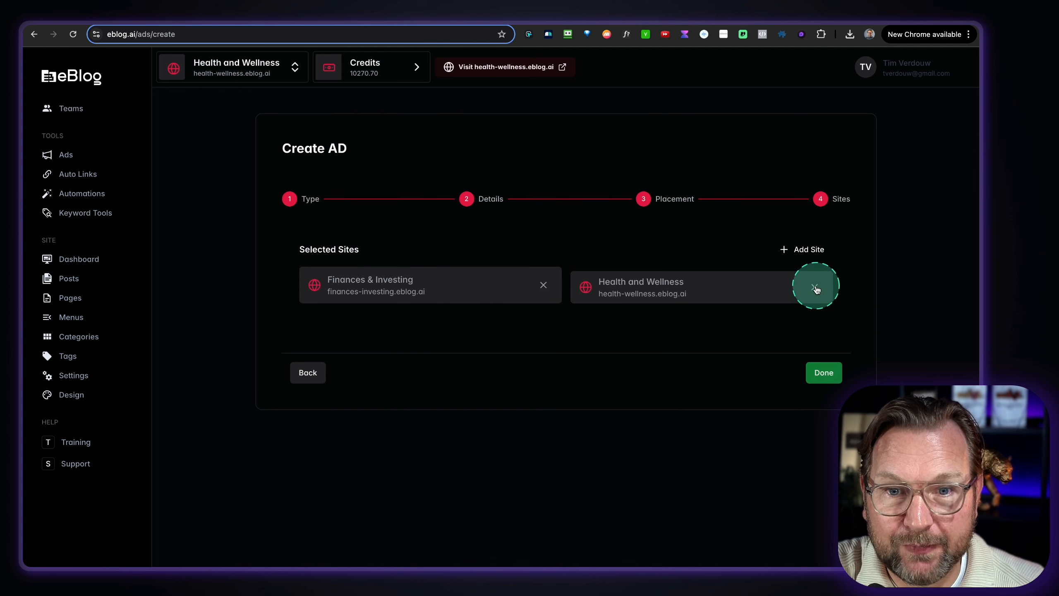
pyautogui.click(543, 286)
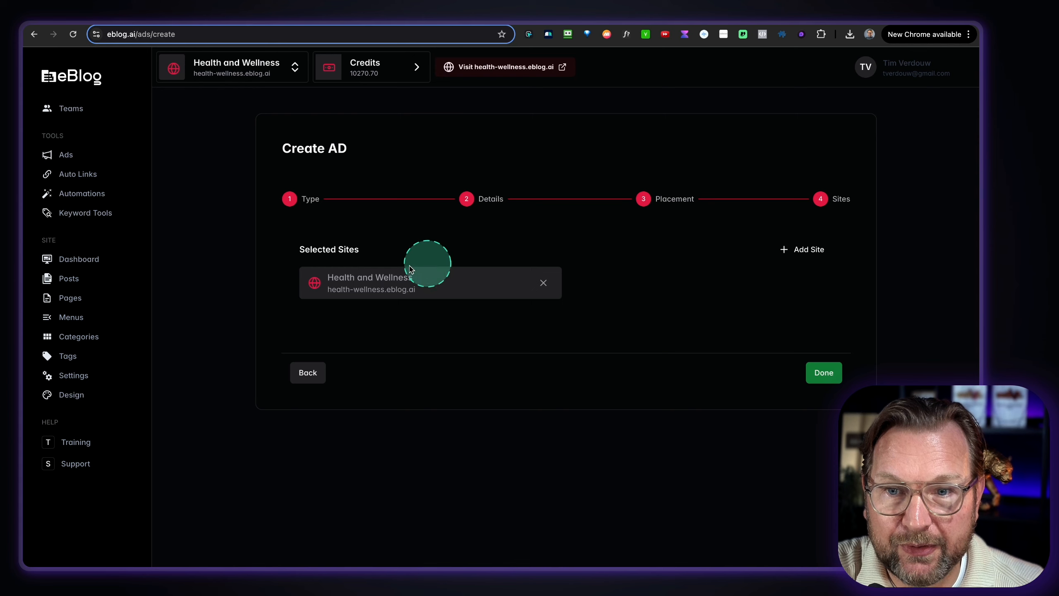
pyautogui.click(829, 372)
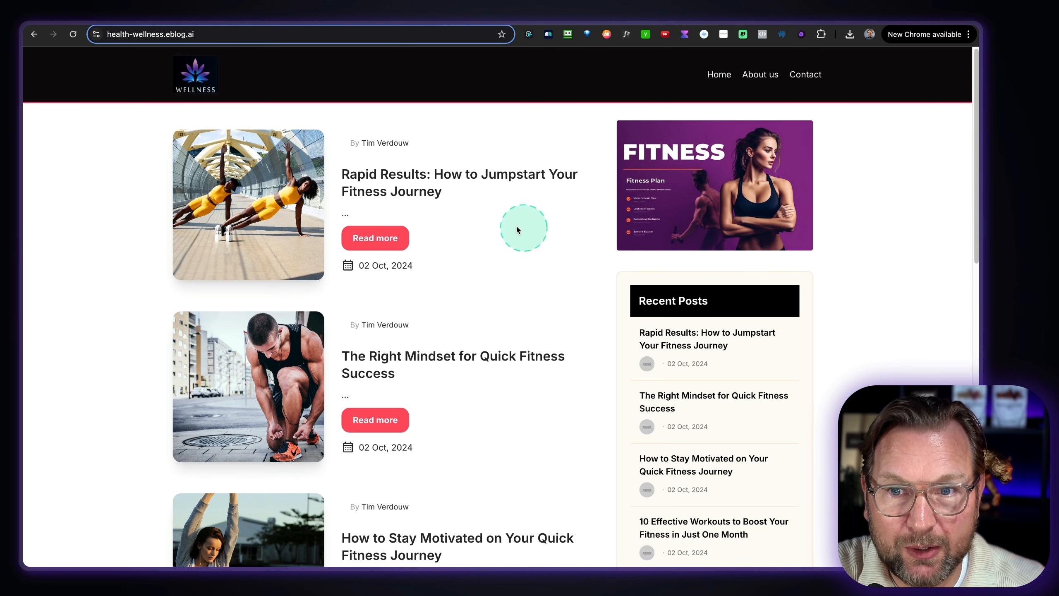
pyautogui.click(401, 177)
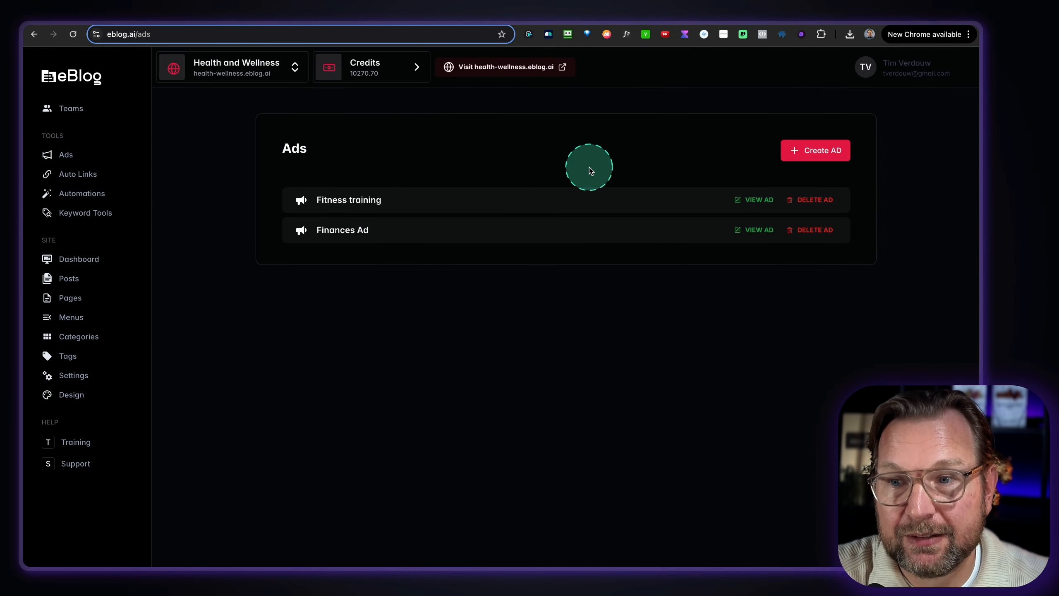
# Step: Set the matching text of the "Weight loss products" auto link to "weightloss", applied on all sites, and save it
pyautogui.click(68, 176)
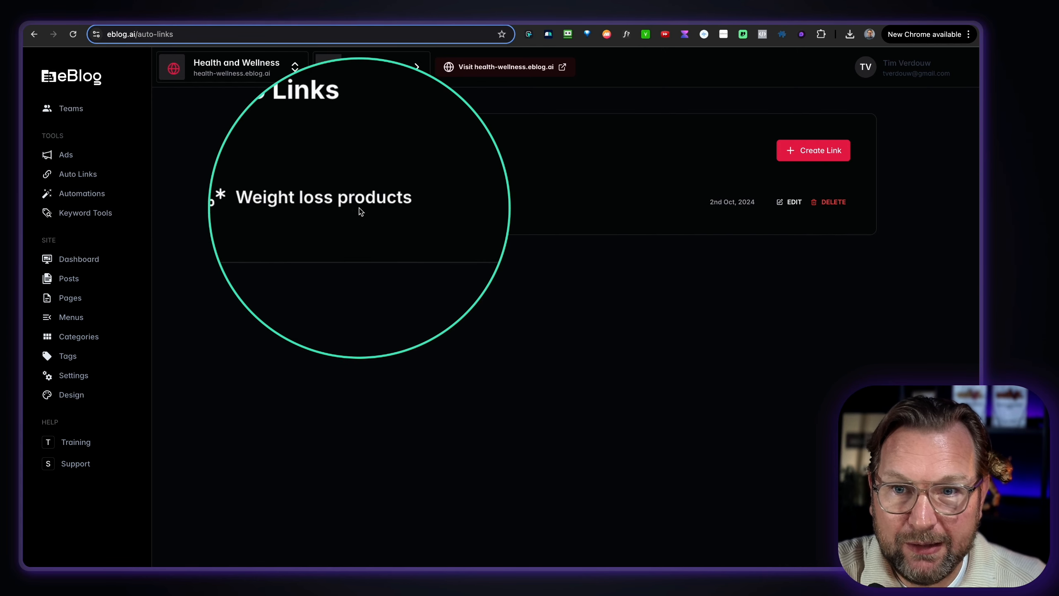
pyautogui.click(810, 158)
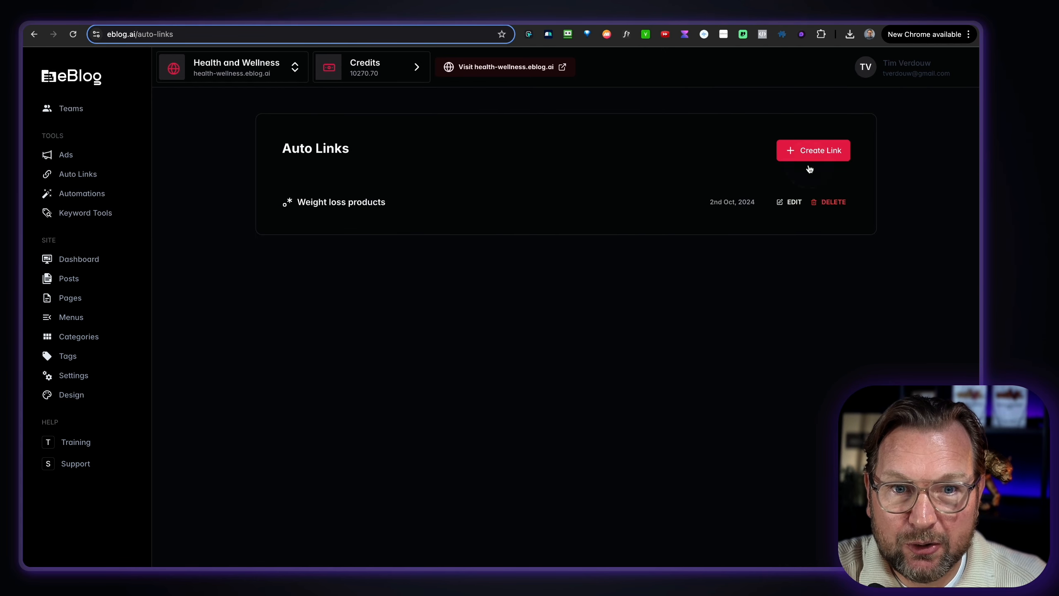
pyautogui.click(791, 203)
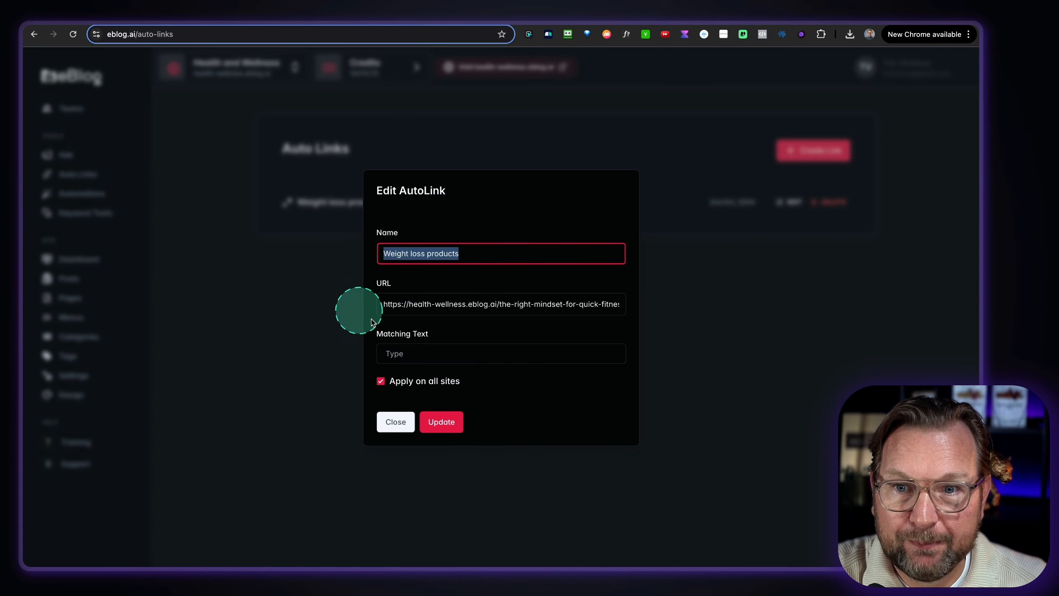
pyautogui.click(455, 253)
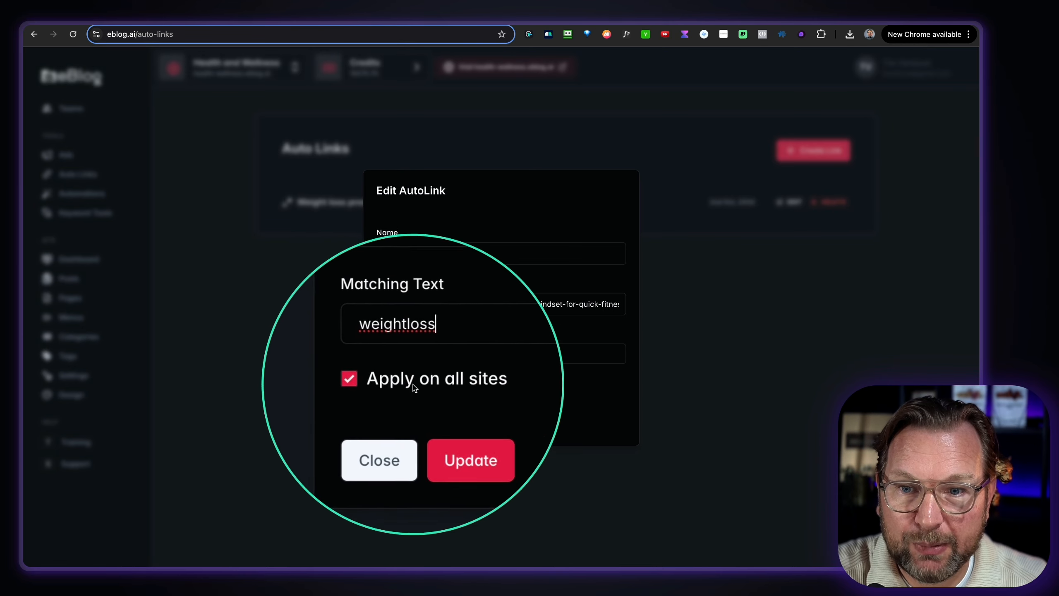
pyautogui.click(436, 423)
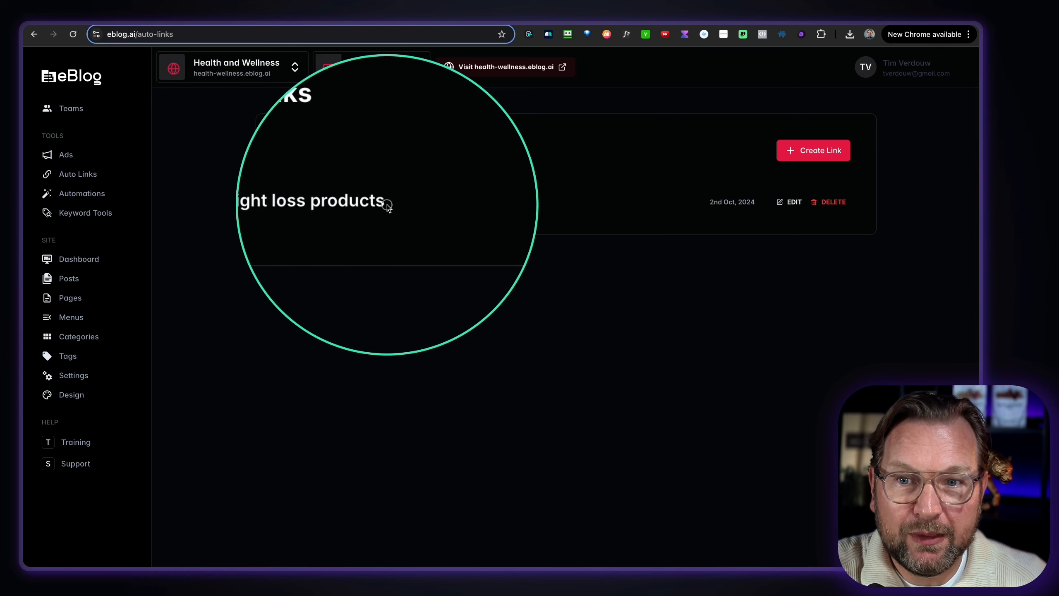
# Step: Review the name, URL and matching text settings of the "Weight loss products" auto link and close them
pyautogui.moveTo(385, 204); pyautogui.dragTo(294, 202)
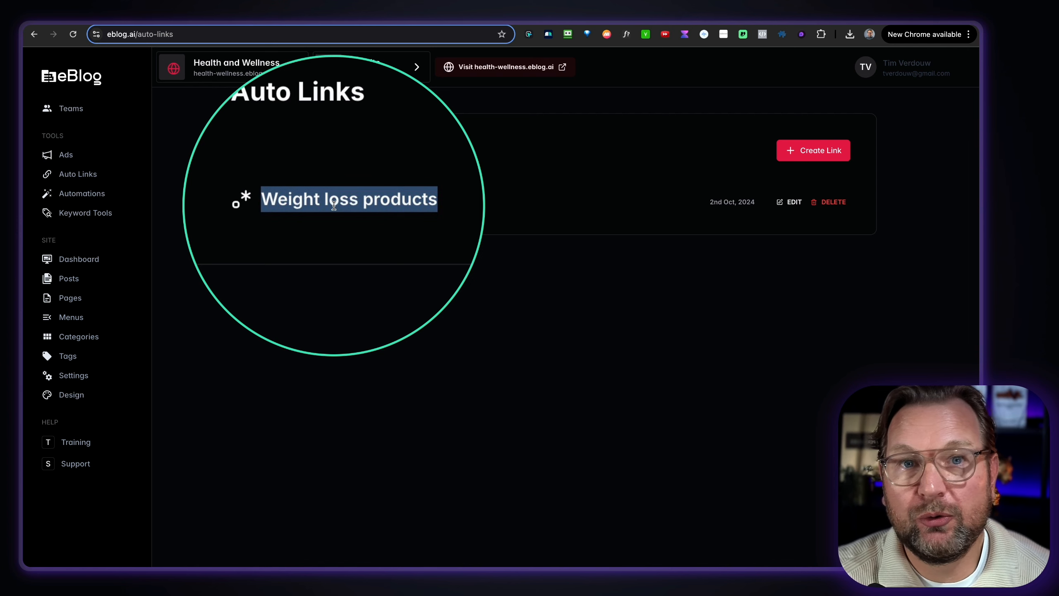
pyautogui.click(786, 203)
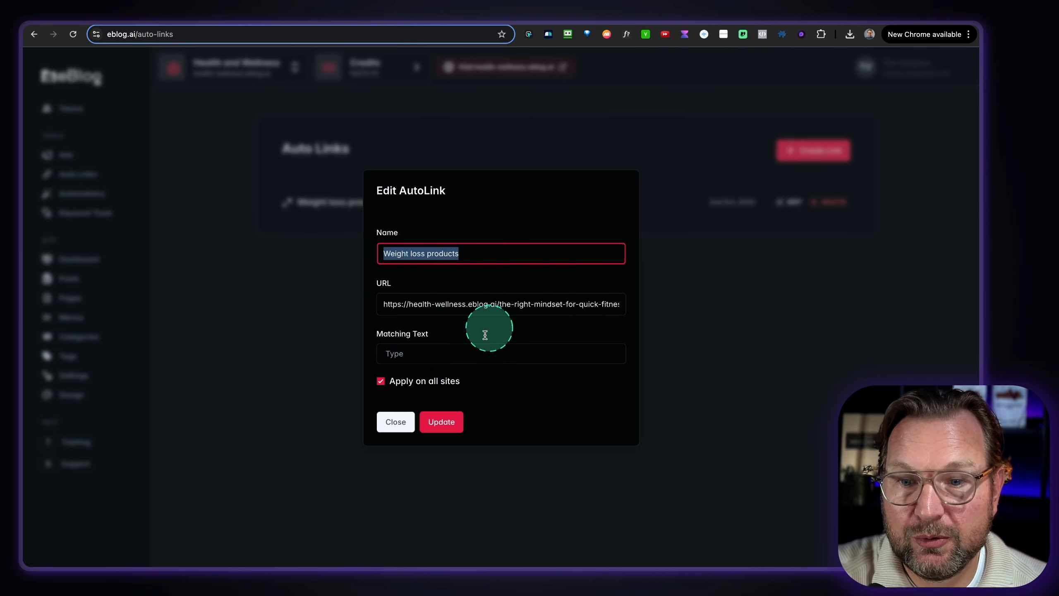
pyautogui.click(396, 424)
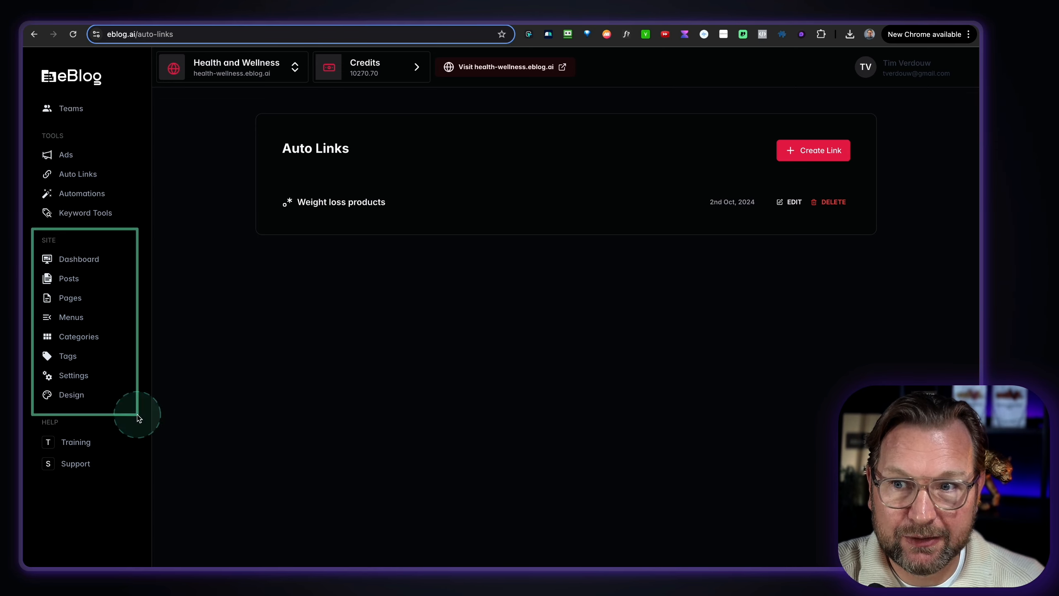
# Step: Create a new page titled "Our training program" on the Health and Wellness site
pyautogui.click(66, 263)
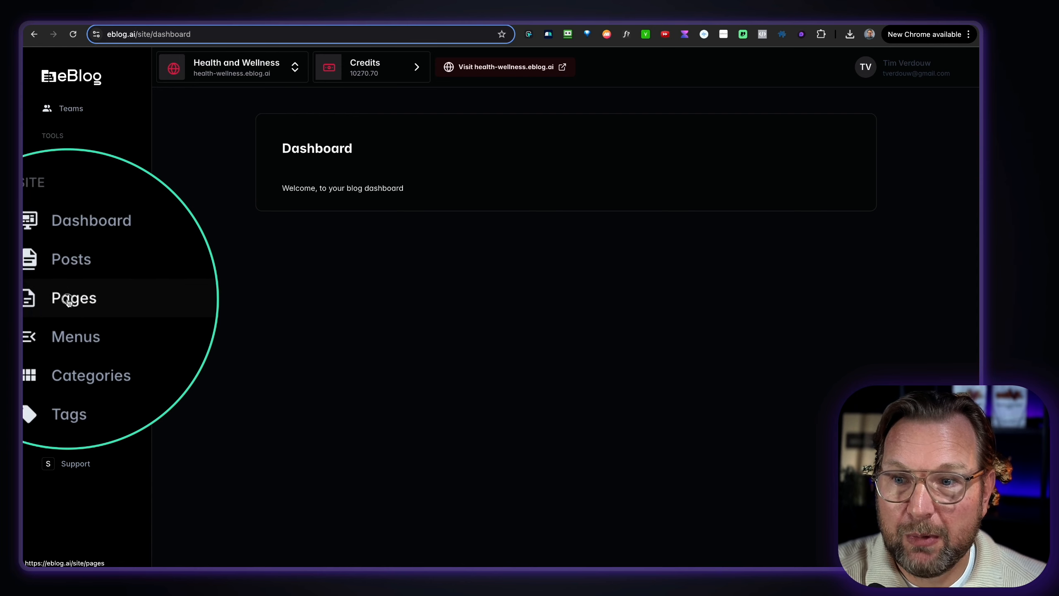
pyautogui.click(70, 298)
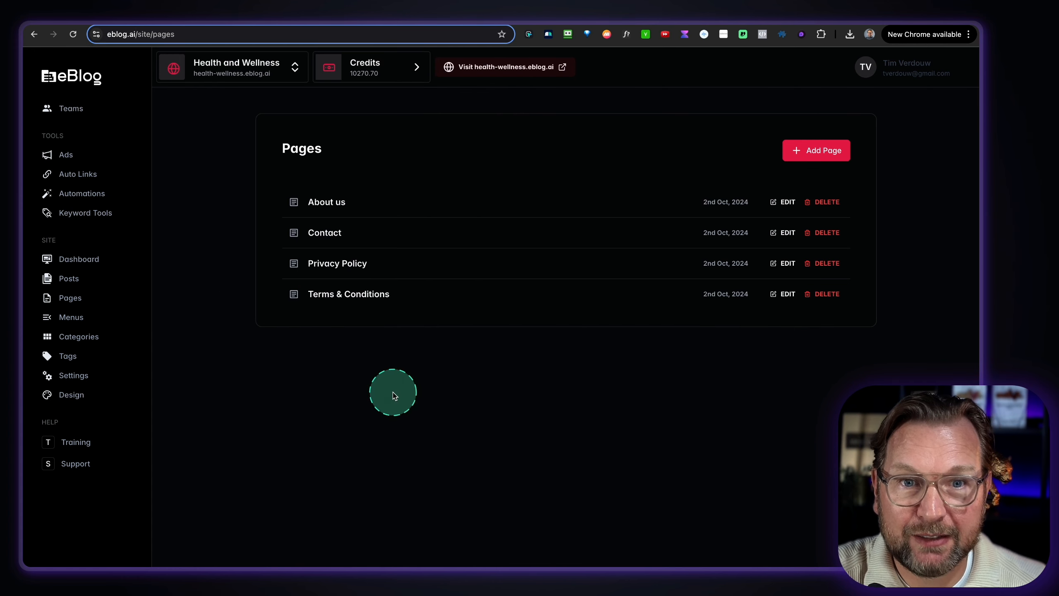
pyautogui.click(810, 155)
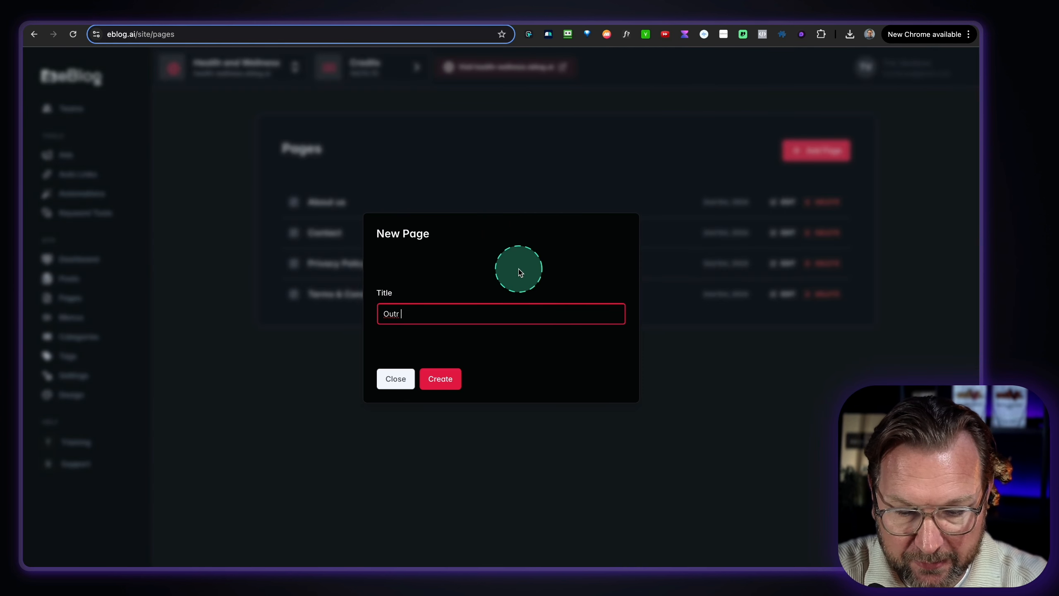
pyautogui.tripleClick(417, 310)
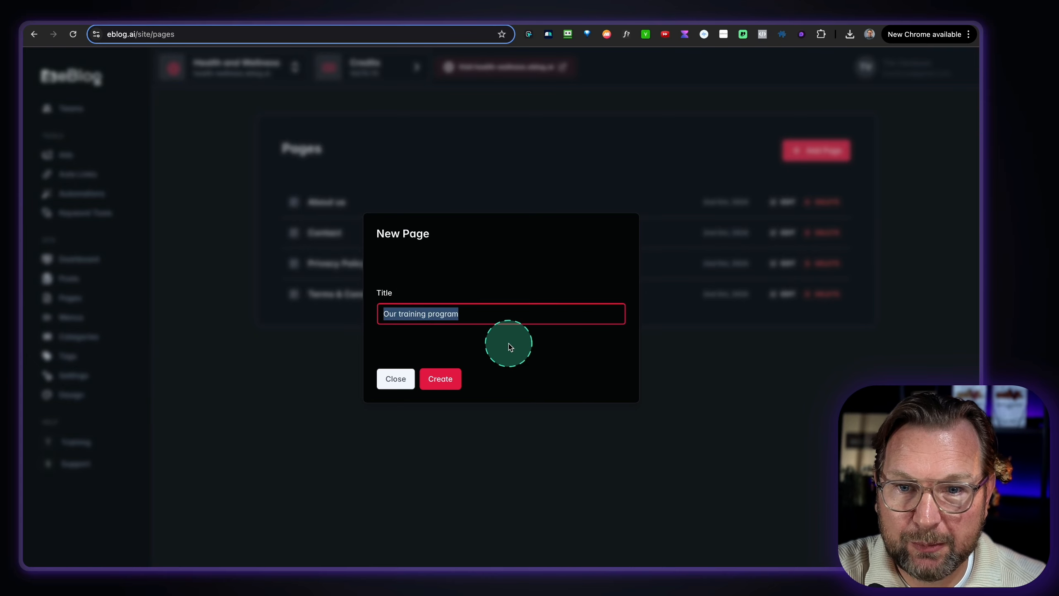
pyautogui.click(441, 379)
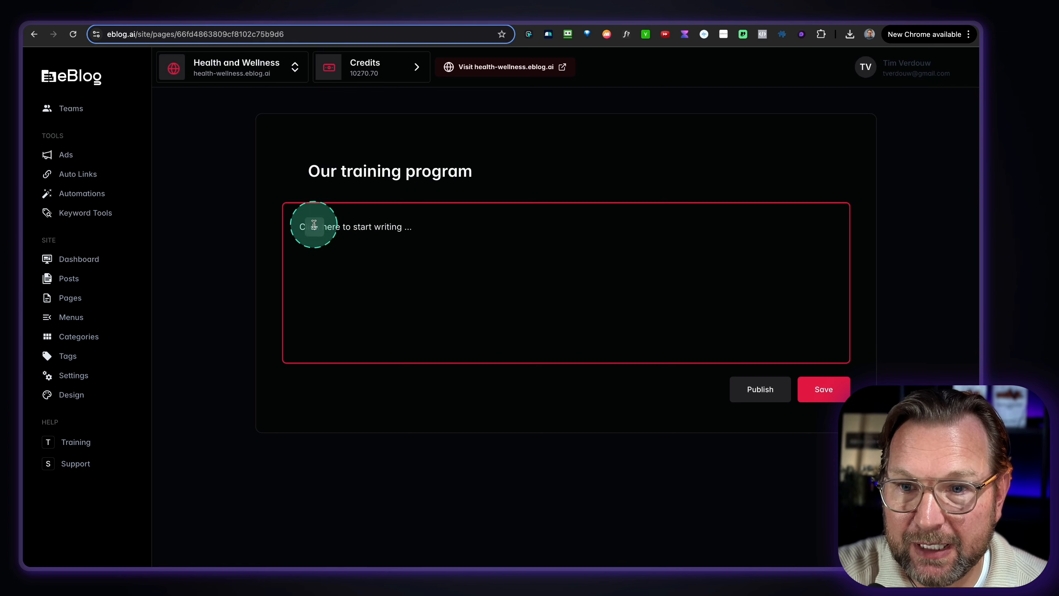
# Step: Generate the page content with AI Writer in an Informative tone, using the prompt "Write a page for my website about "Our training 7 day fitness program""
pyautogui.write('/')
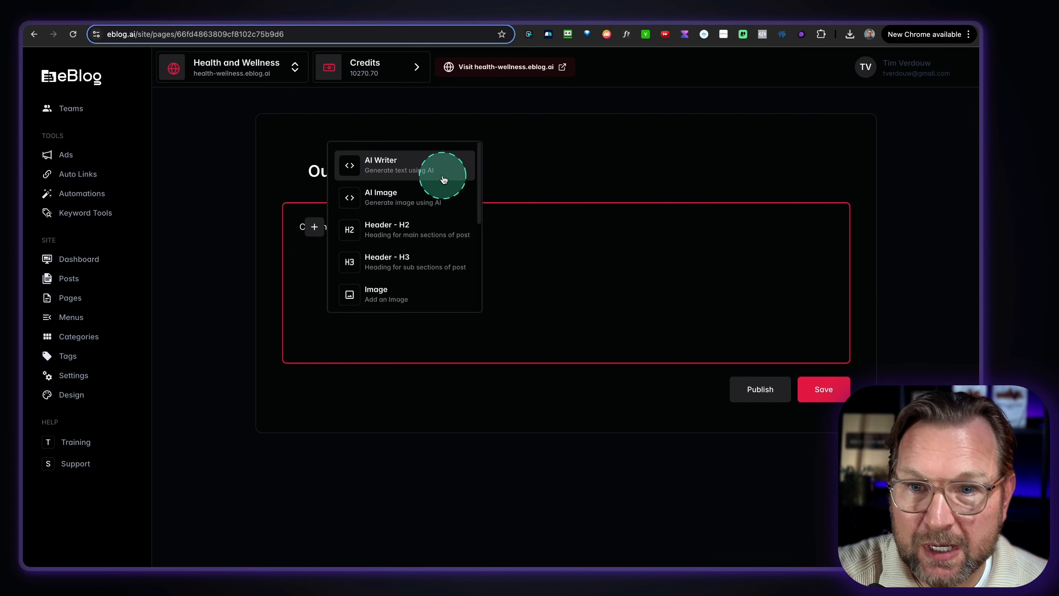
pyautogui.click(366, 170)
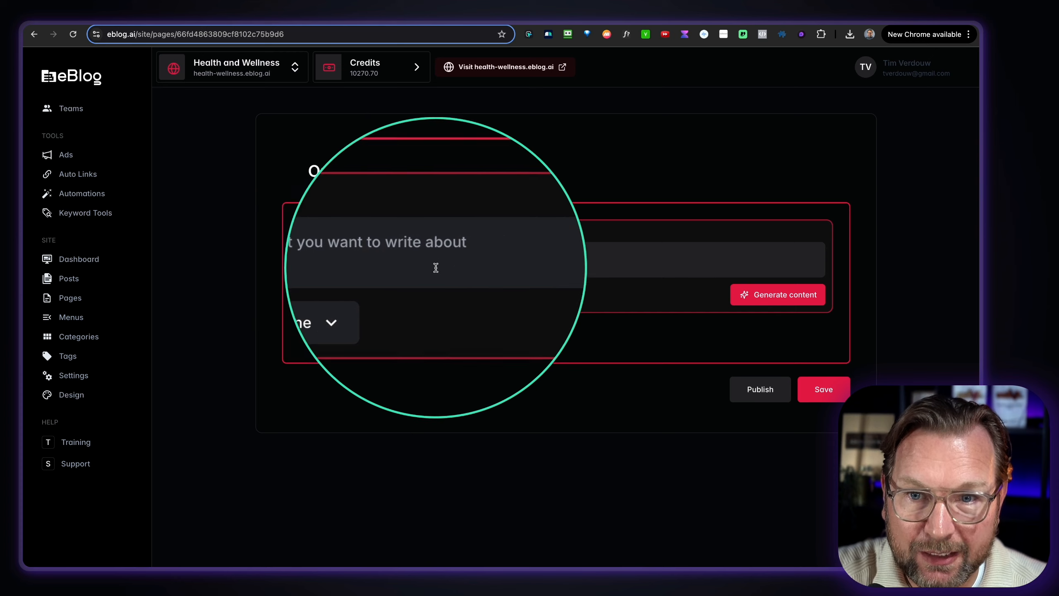
pyautogui.click(408, 260)
pyautogui.write('Write a page for my website about "Our training 7 da')
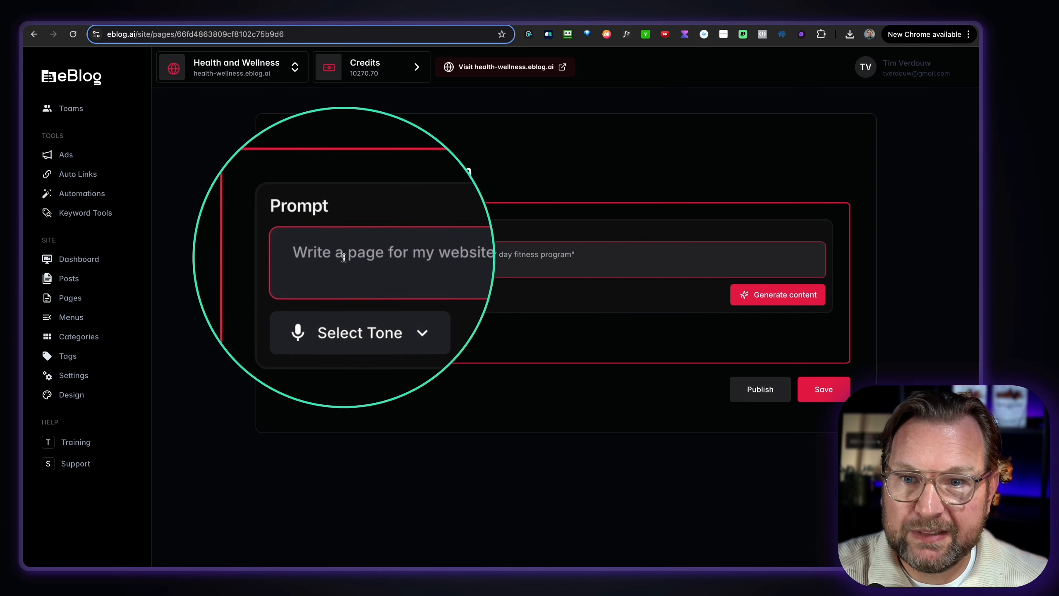
pyautogui.write('y fitness program"')
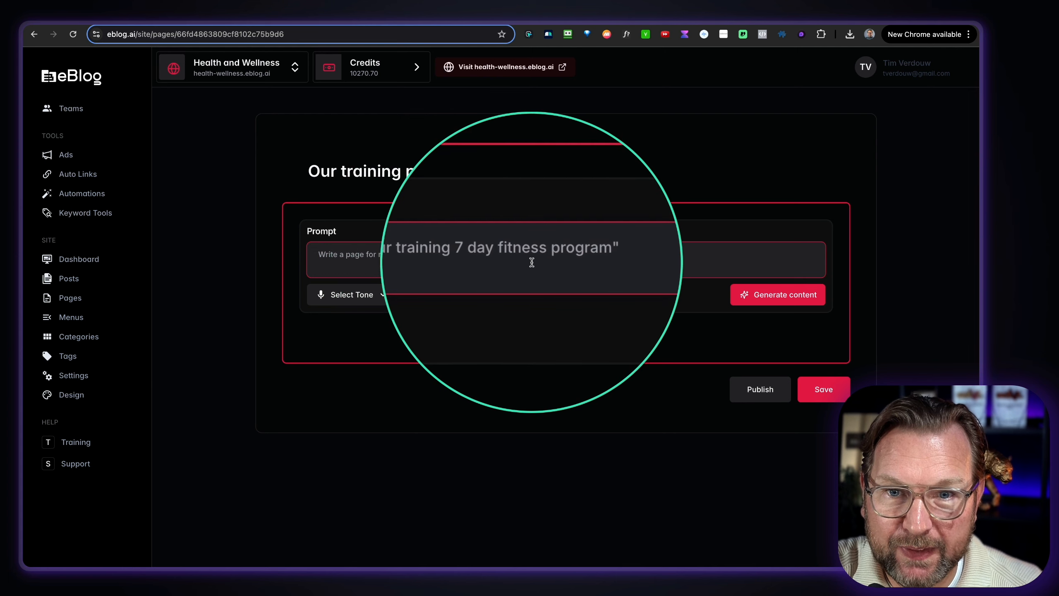
pyautogui.click(371, 295)
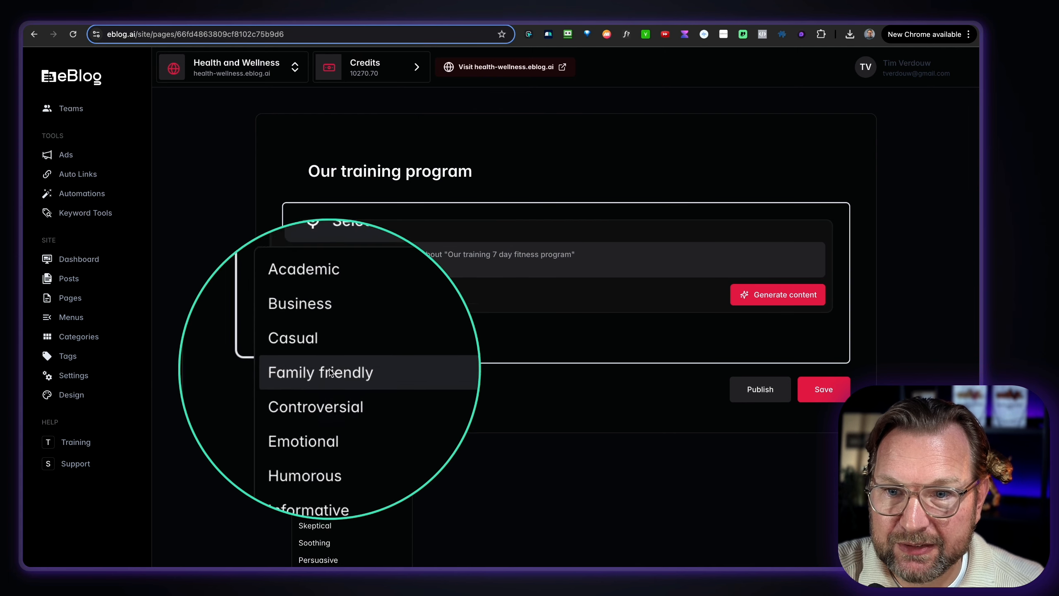
pyautogui.click(390, 443)
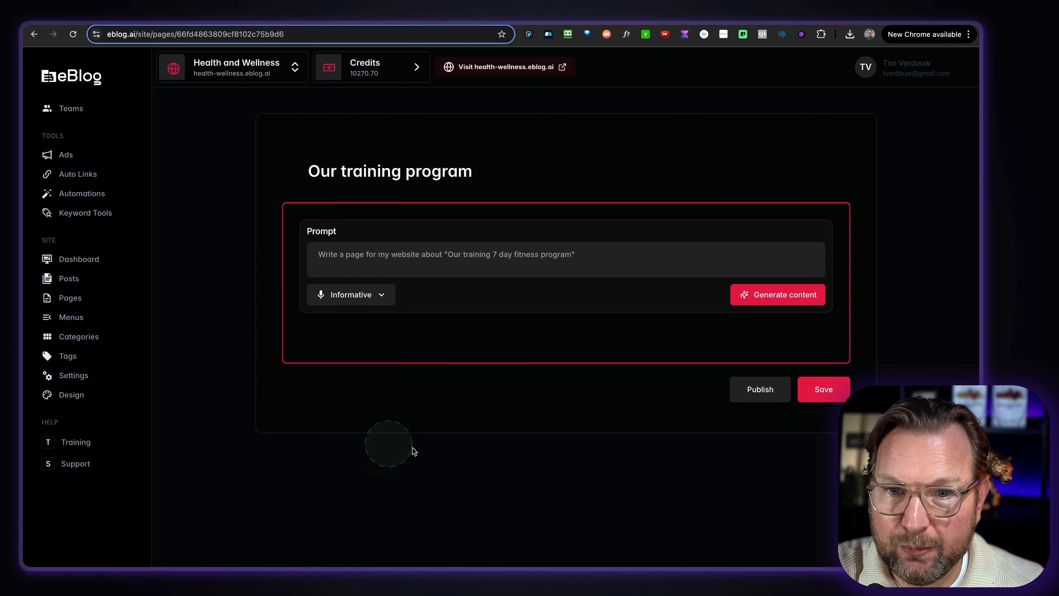
pyautogui.click(781, 299)
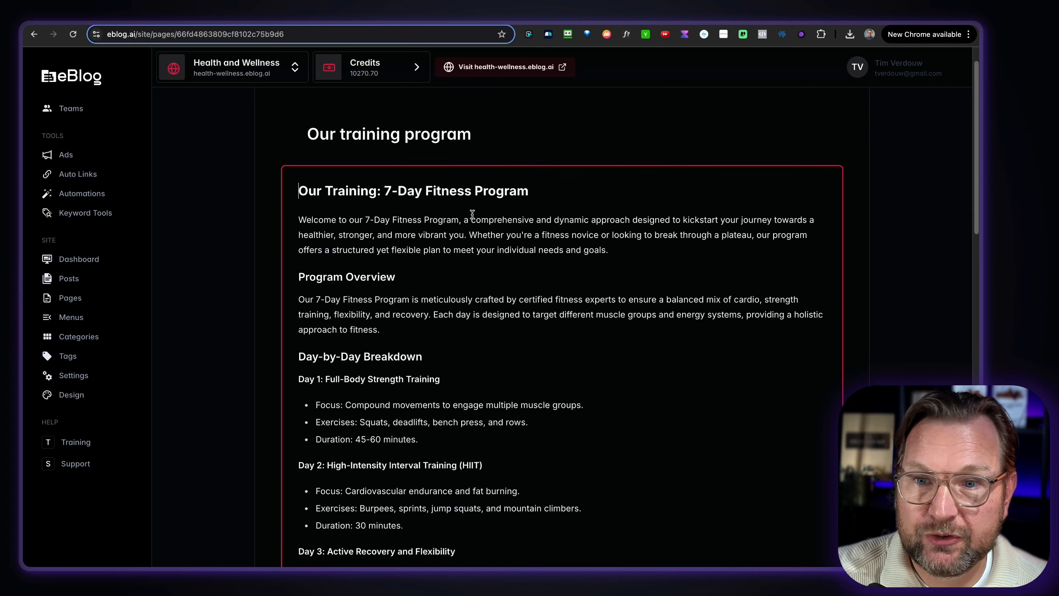
# Step: Review the generated page text and insert an empty line directly under the Testimonials heading
pyautogui.scroll(-3, 472, 214)
pyautogui.click(474, 218)
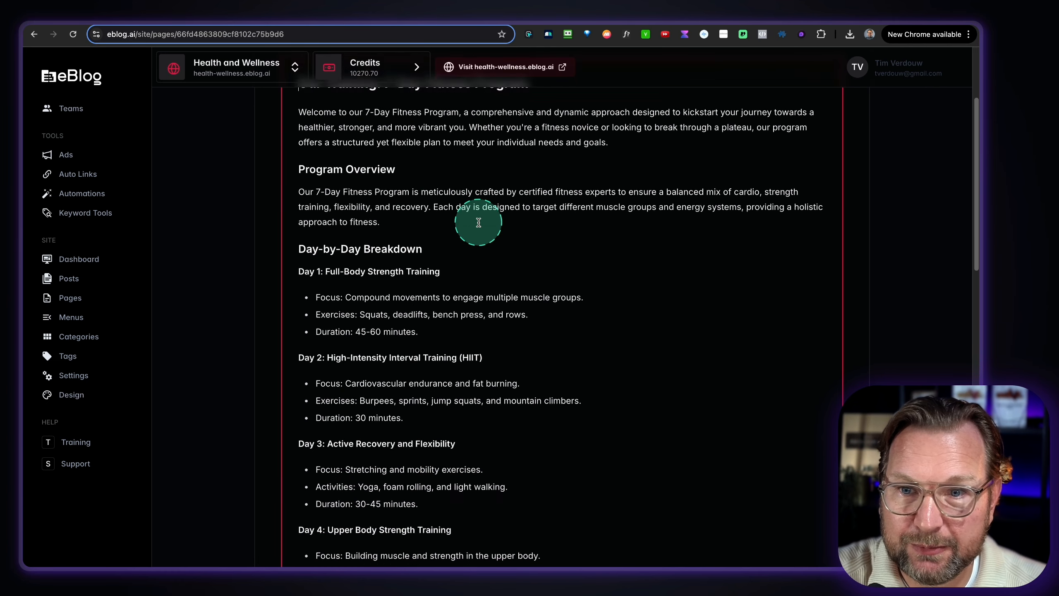
pyautogui.scroll(-10, 478, 222)
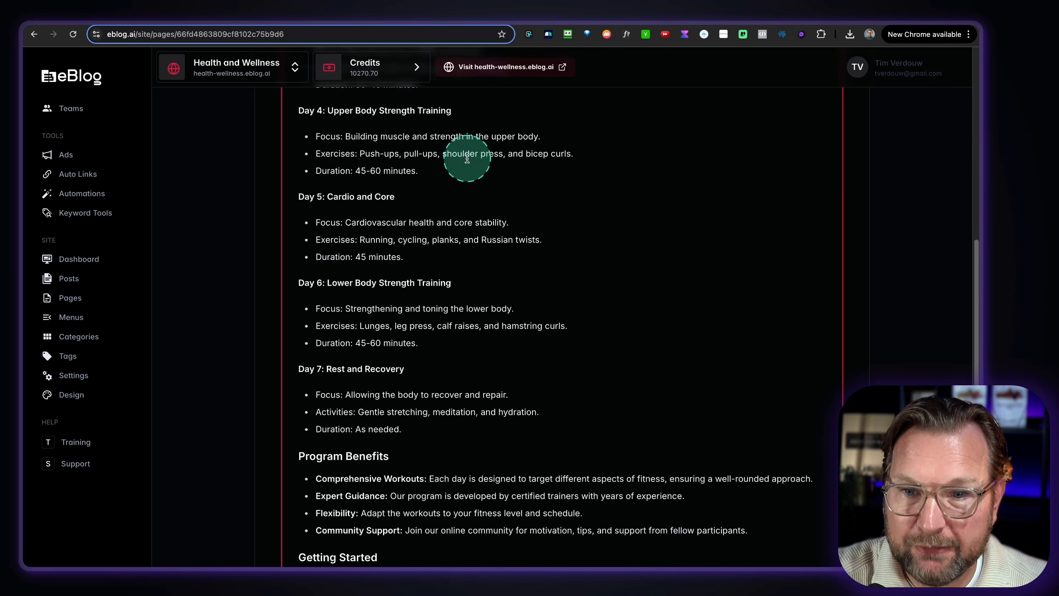
pyautogui.scroll(-10, 467, 159)
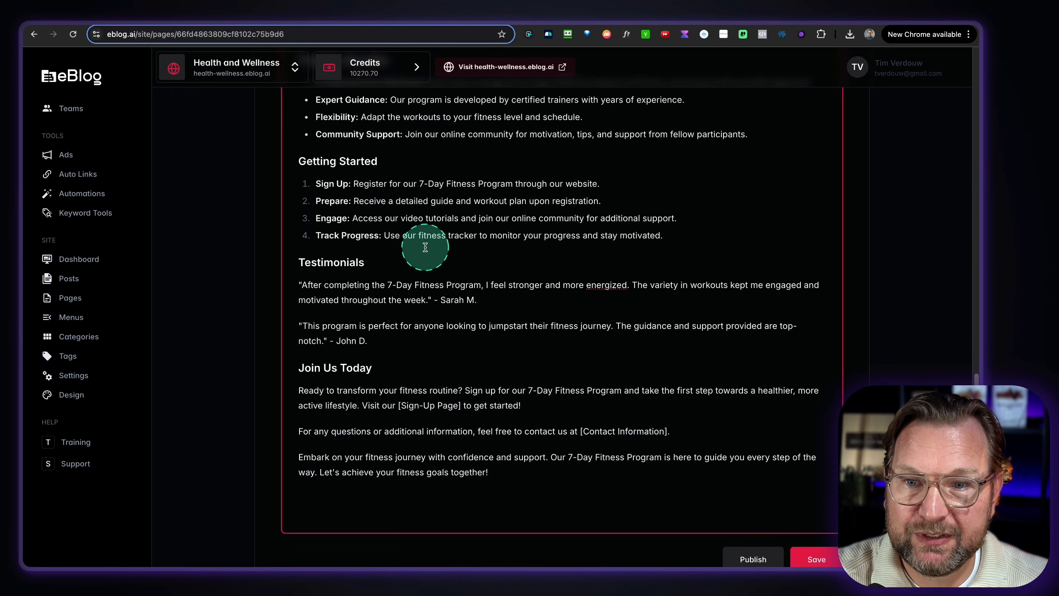
pyautogui.press('Return')
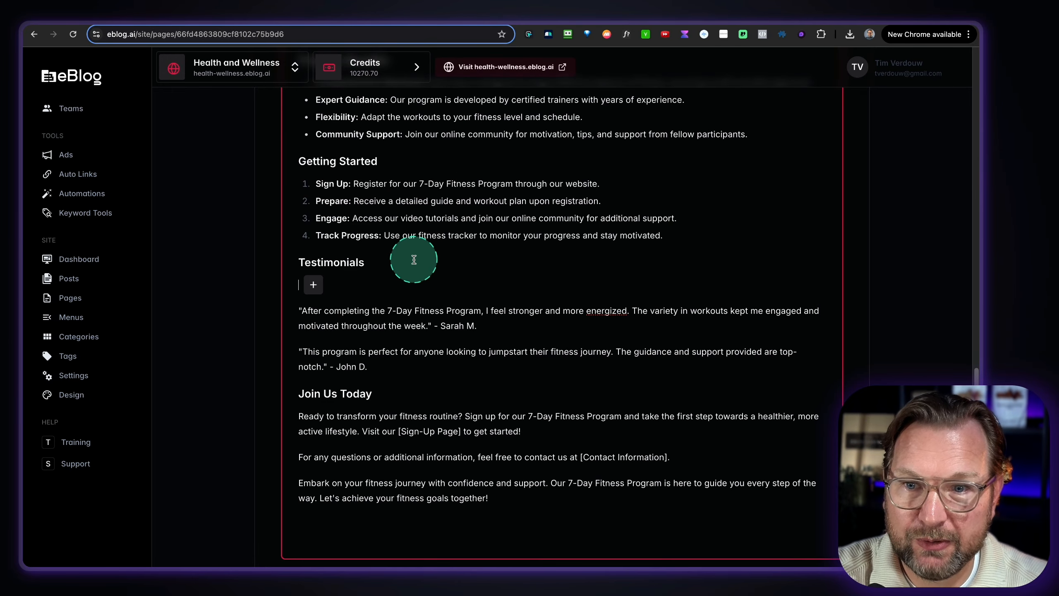
pyautogui.click(312, 284)
pyautogui.click(571, 306)
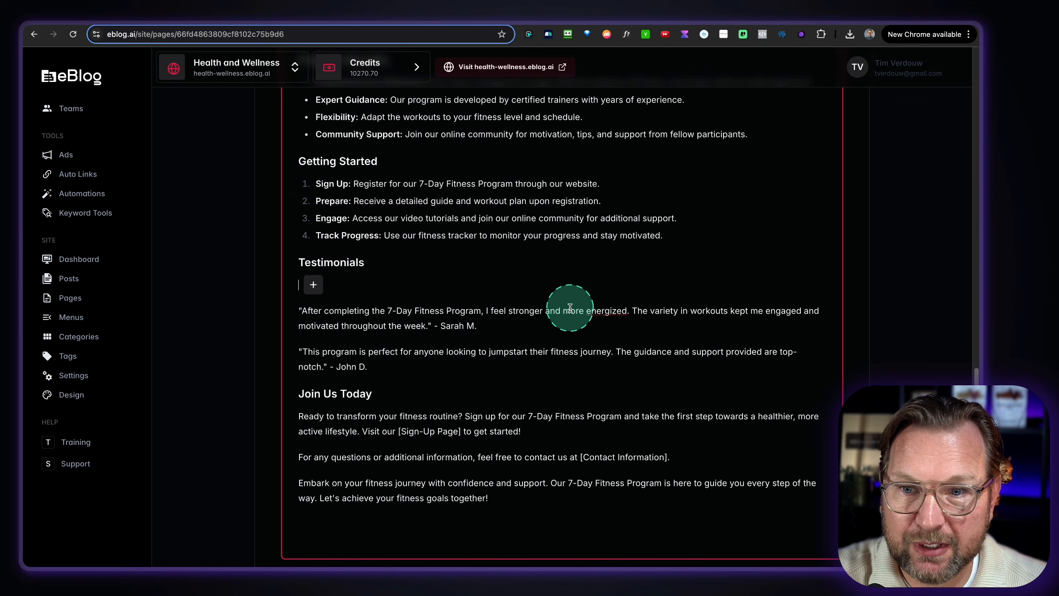
pyautogui.scroll(-2, 822, 541)
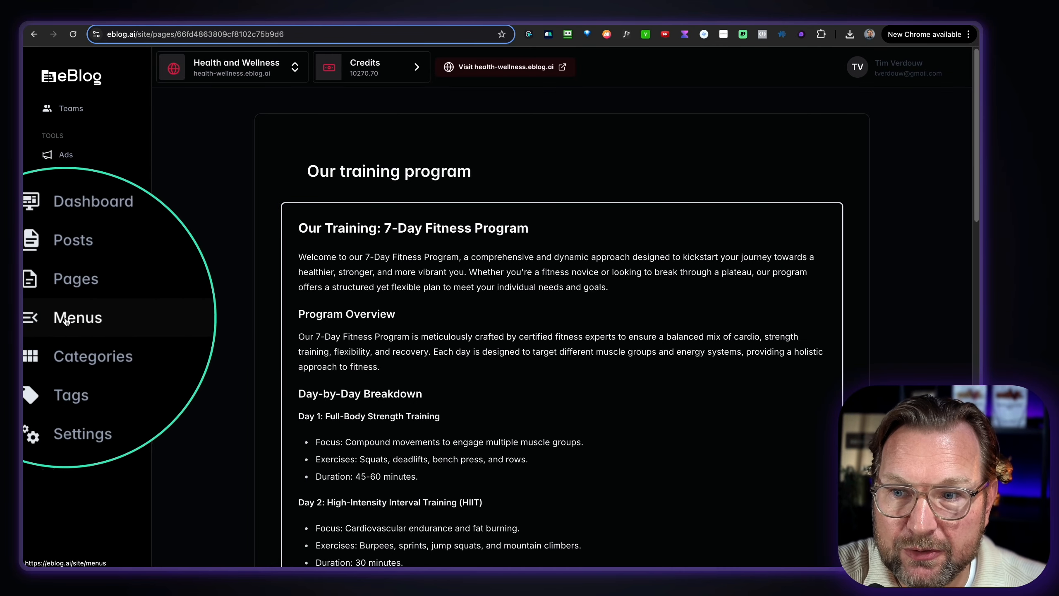
# Step: Set up a new menu link named "Our training program" with type Page, pointing to the "Our training program" page
pyautogui.click(71, 319)
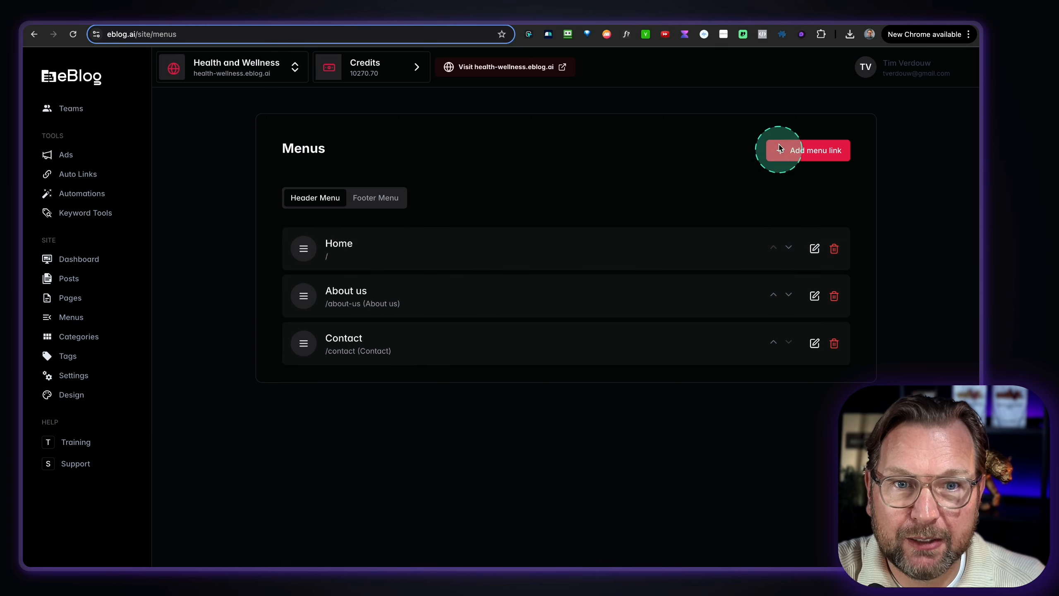
pyautogui.click(804, 155)
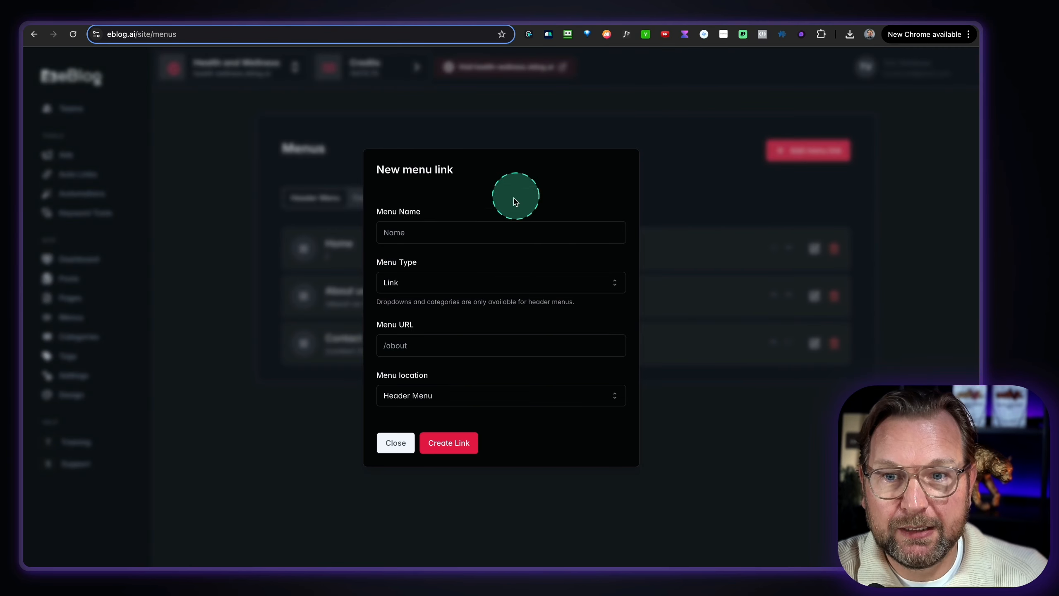
pyautogui.click(415, 289)
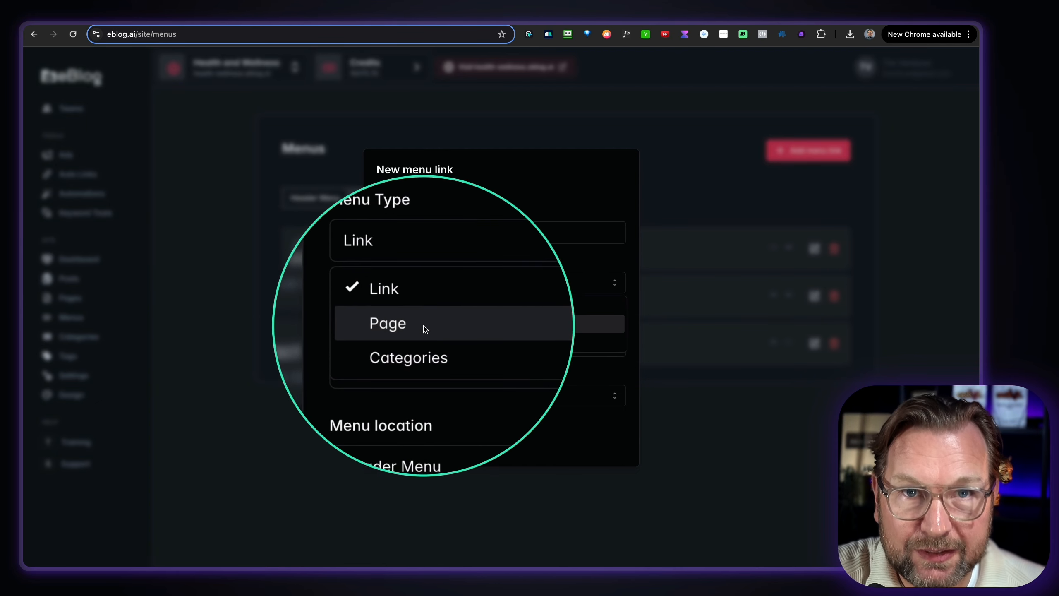
pyautogui.click(425, 329)
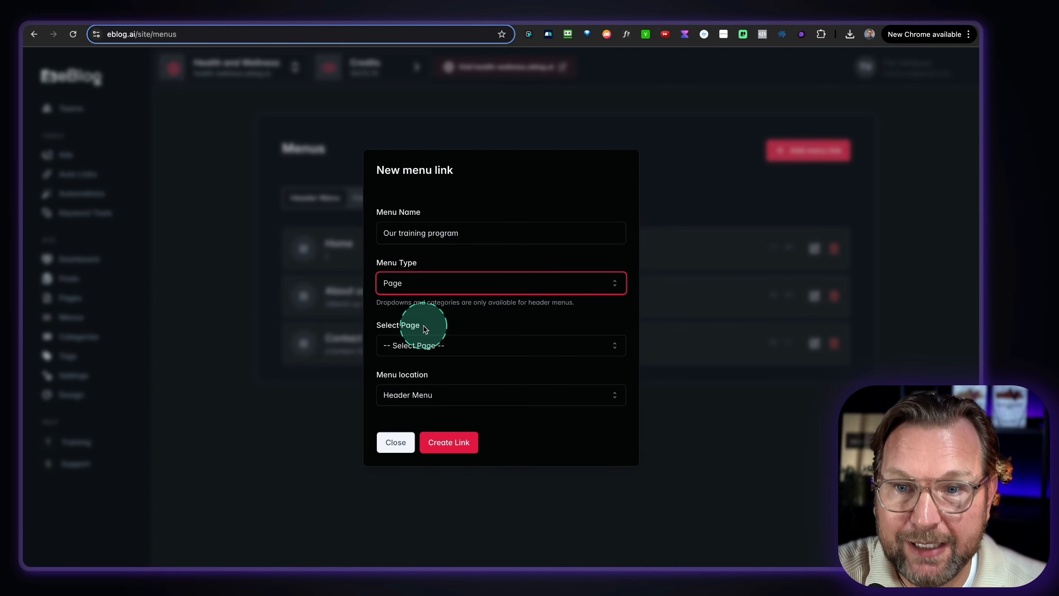
pyautogui.click(397, 346)
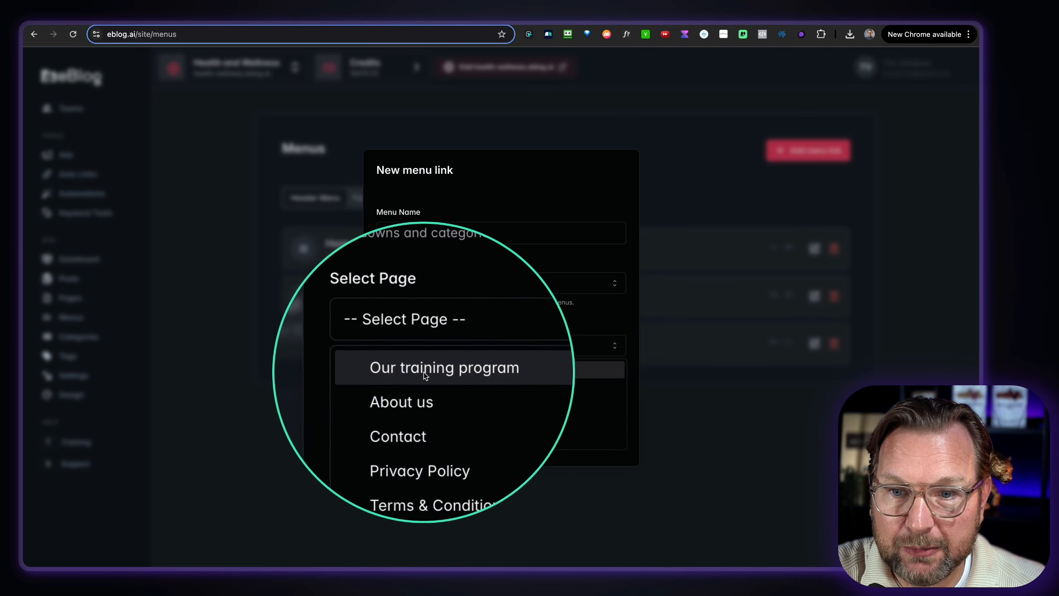
pyautogui.click(424, 373)
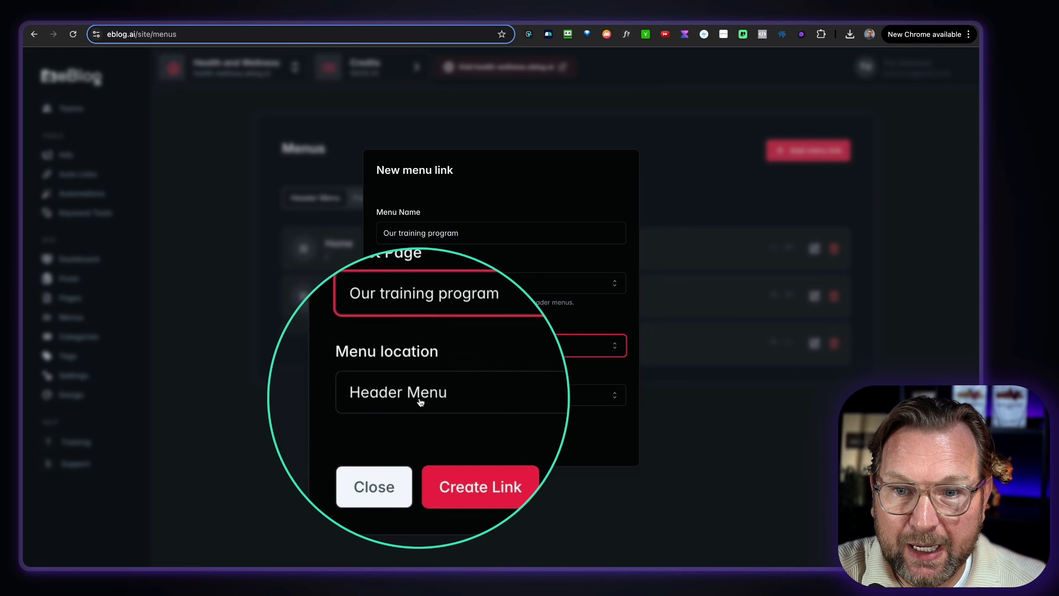
# Step: Examine the header and footer menus on the live blog while choosing the link's menu location
pyautogui.click(437, 398)
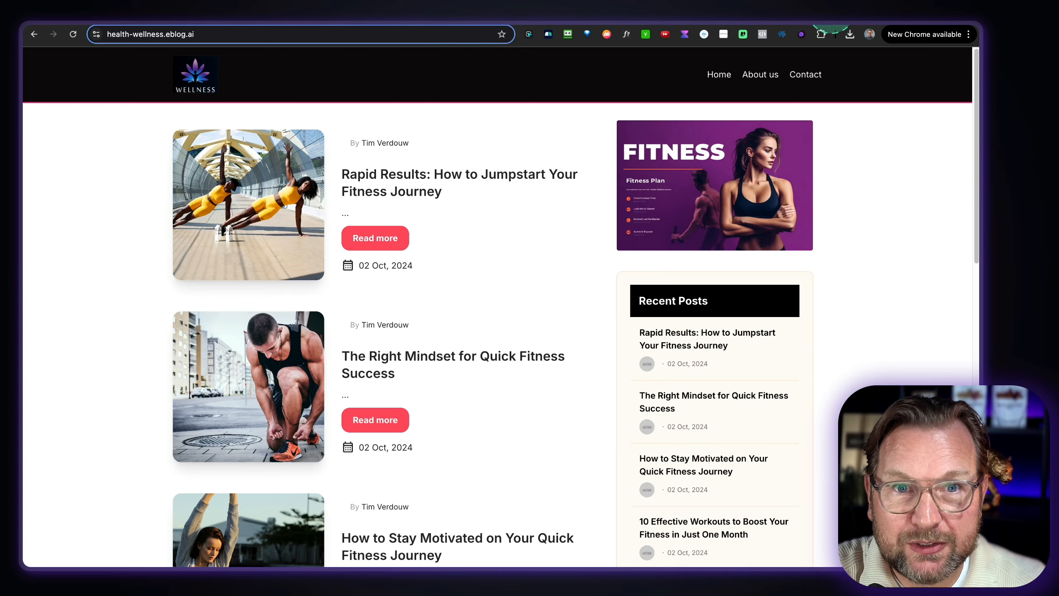
pyautogui.scroll(-15, 760, 314)
pyautogui.scroll(4, 329, 457)
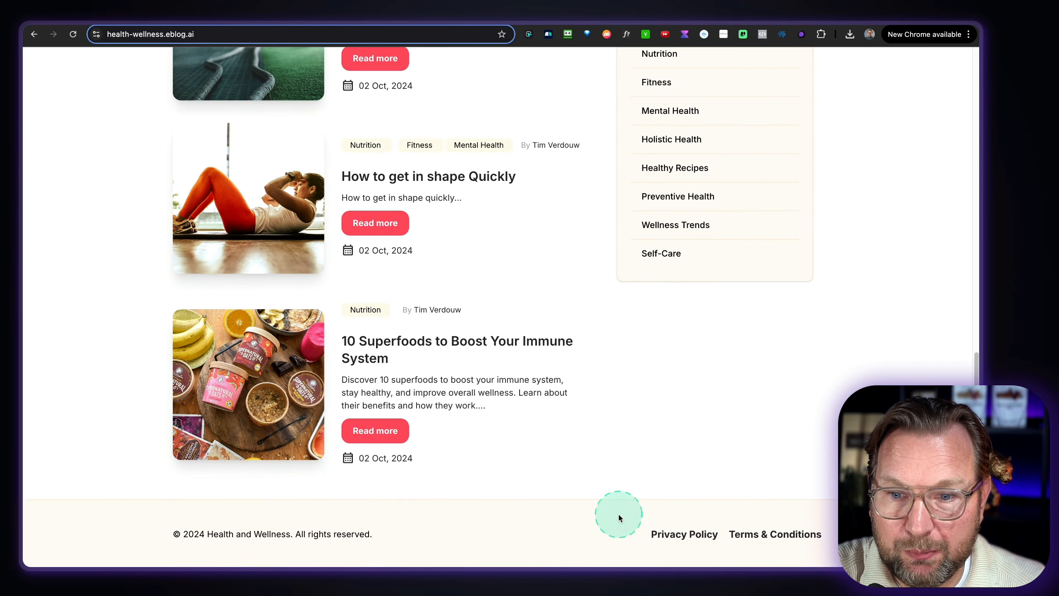
pyautogui.click(630, 175)
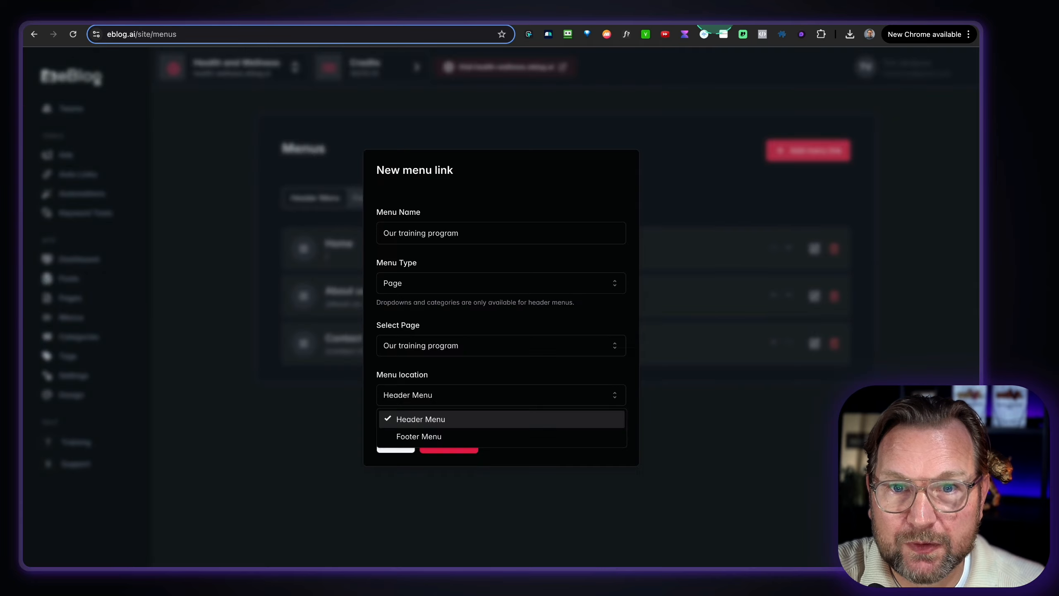
# Step: Create the menu link in the Header Menu location and reload the live blog to check it
pyautogui.click(426, 420)
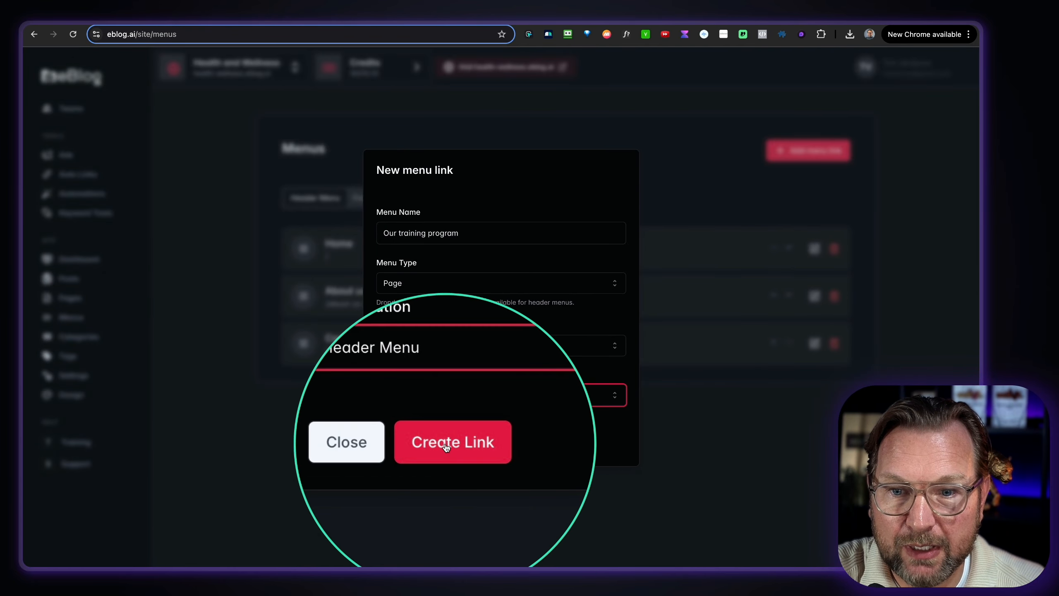
pyautogui.click(459, 442)
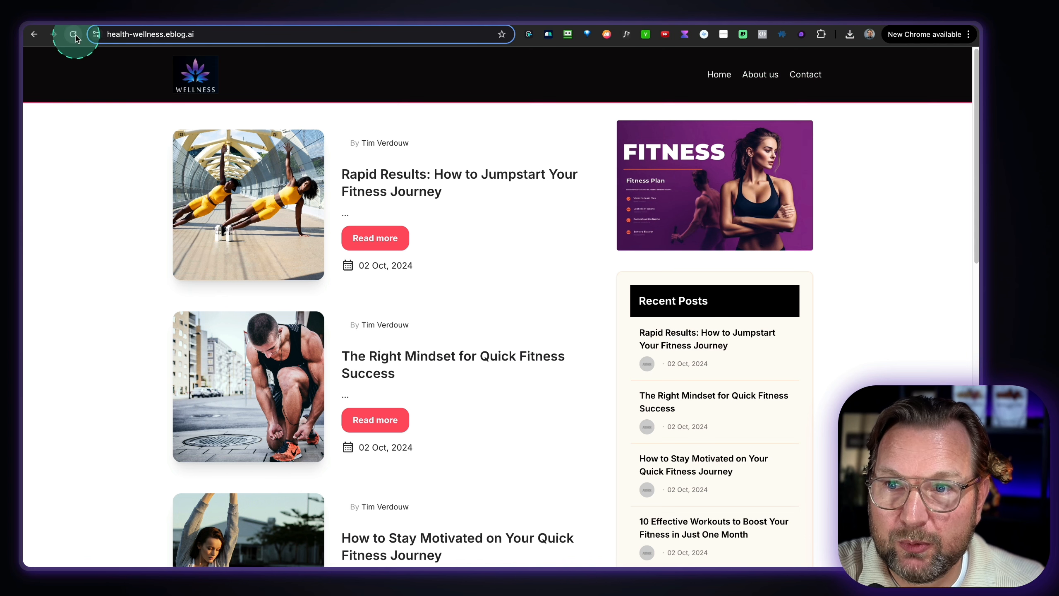
pyautogui.click(75, 37)
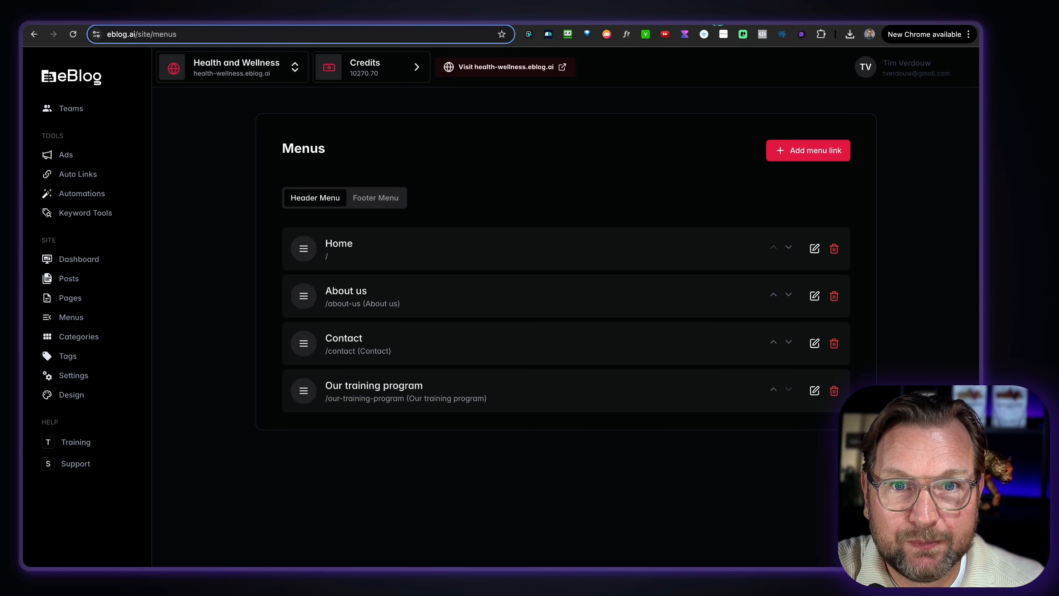
# Step: Move "Our training program" above Contact in the header menu and check the order on the live blog
pyautogui.click(760, 384)
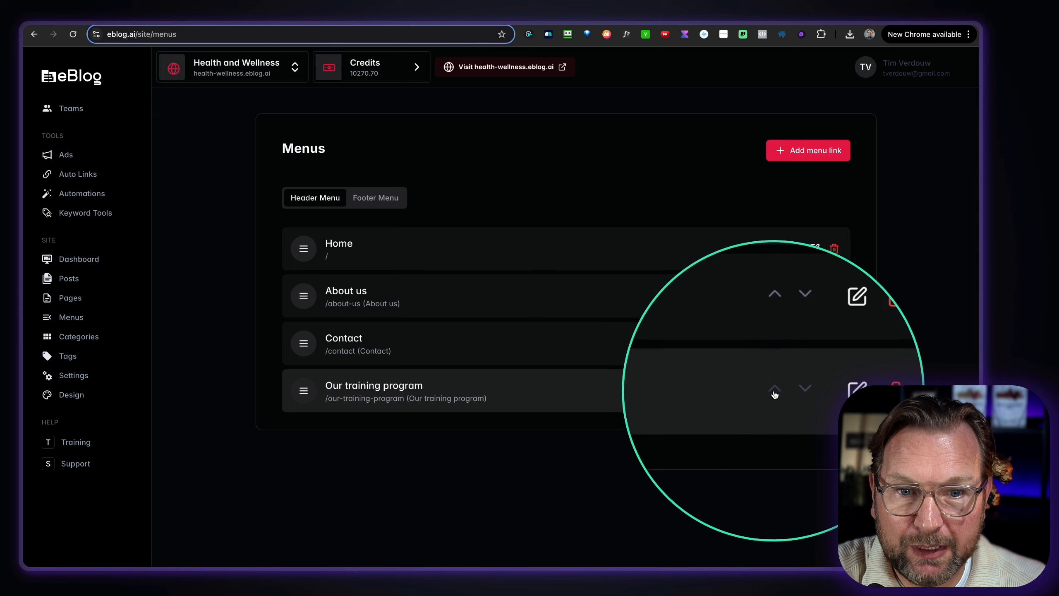
pyautogui.click(774, 390)
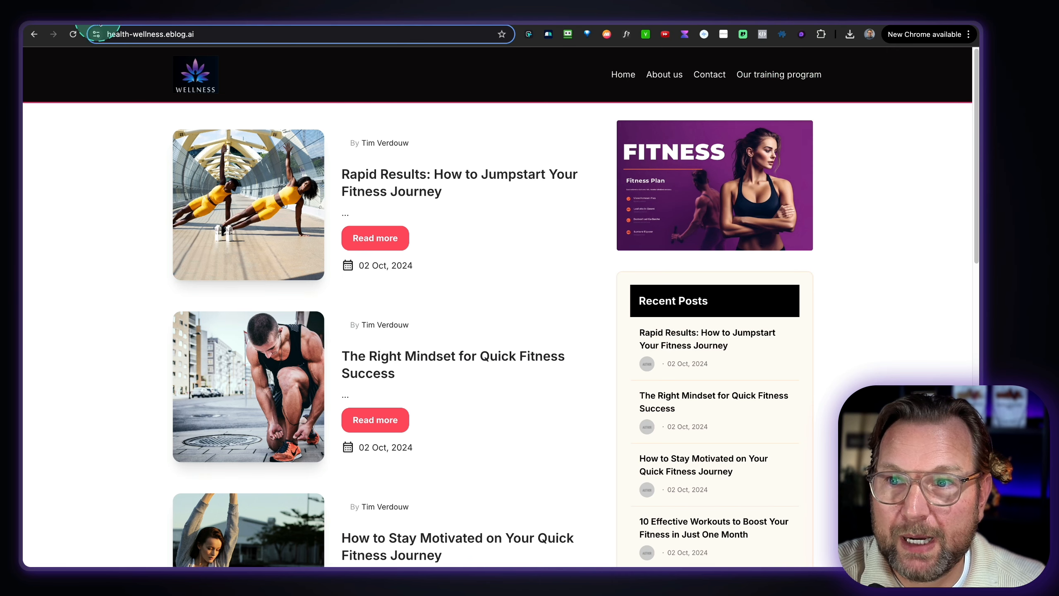
pyautogui.click(72, 35)
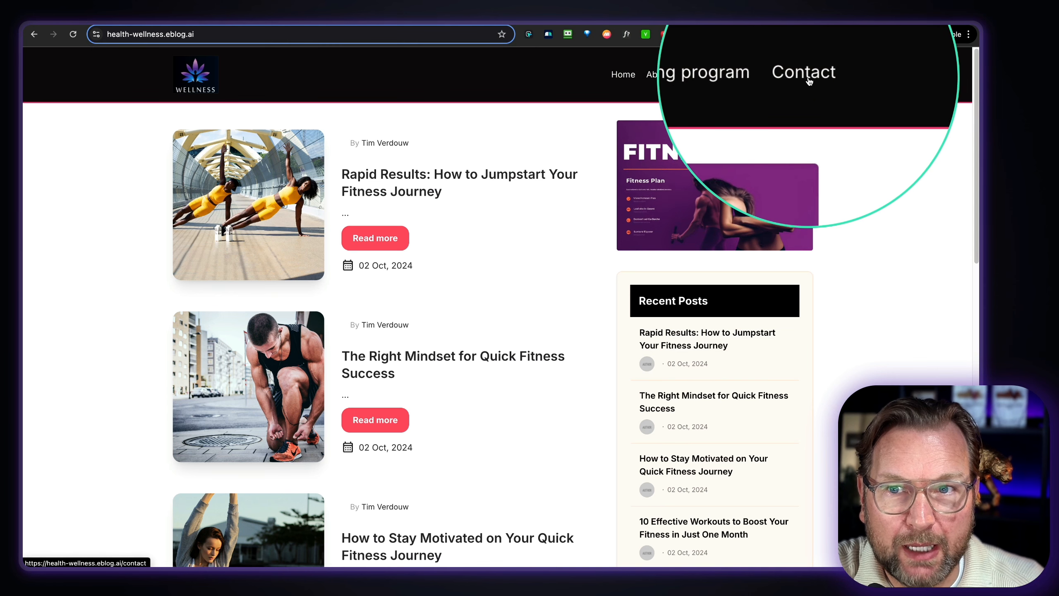
pyautogui.click(666, 34)
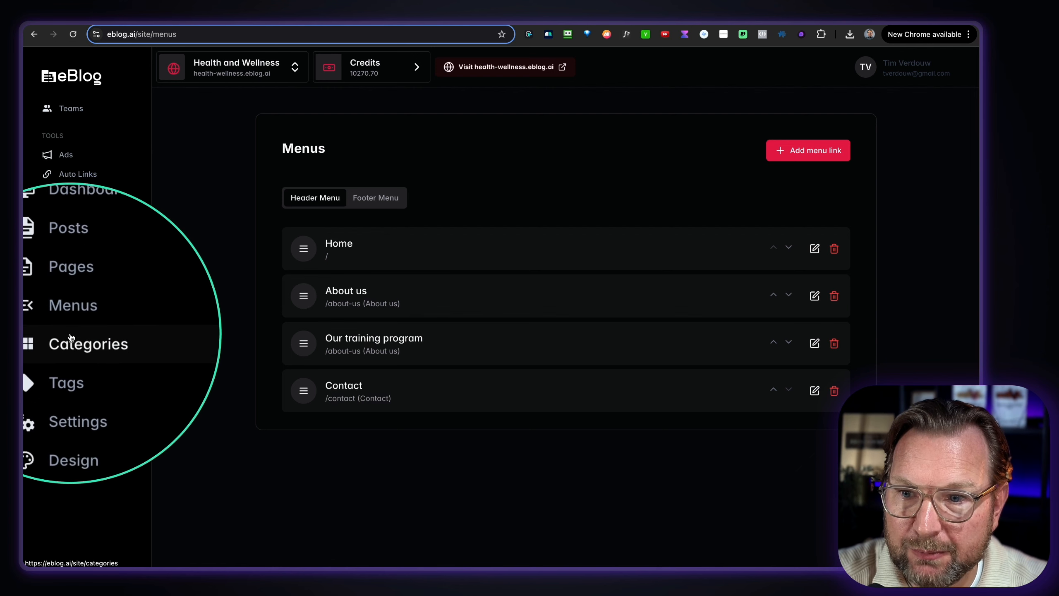
# Step: Review the site's categories and tags, and look at the form for a new tag without creating one
pyautogui.click(71, 338)
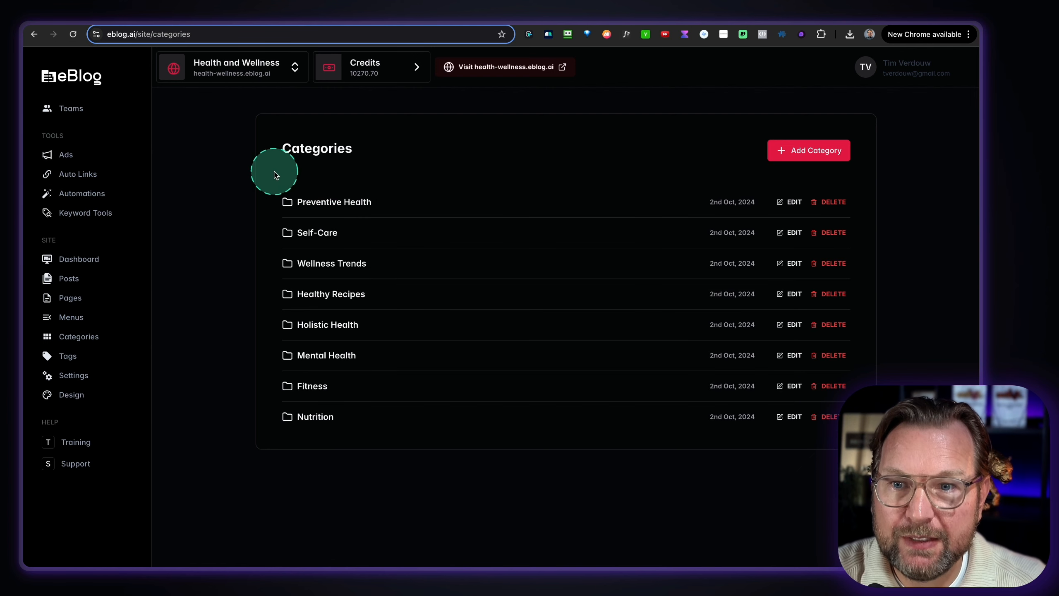
pyautogui.moveTo(404, 304)
pyautogui.mouseDown()
pyautogui.moveTo(818, 417)
pyautogui.moveTo(871, 443)
pyautogui.mouseUp()
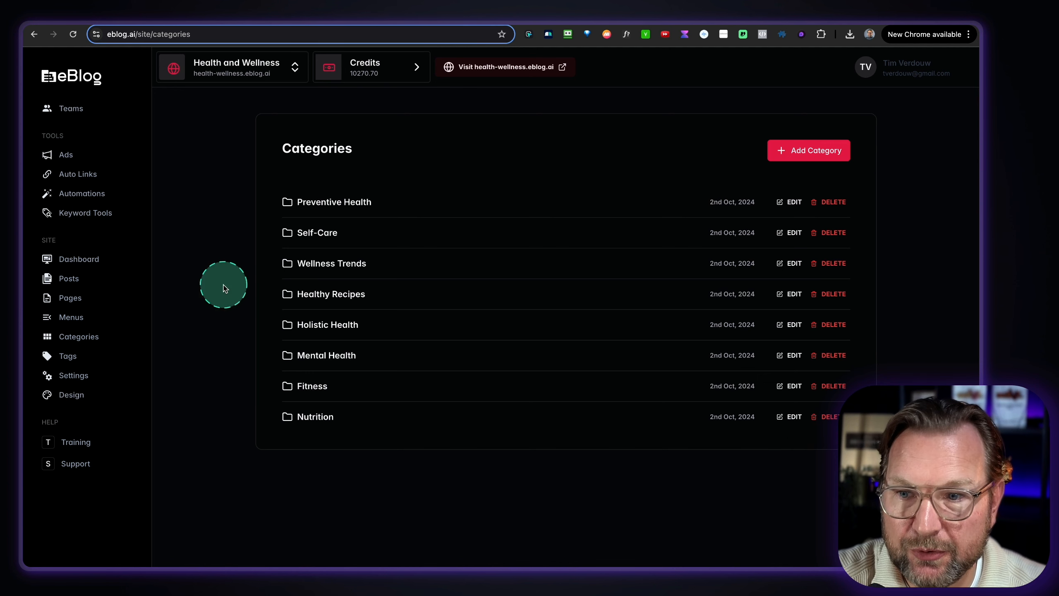
pyautogui.click(66, 357)
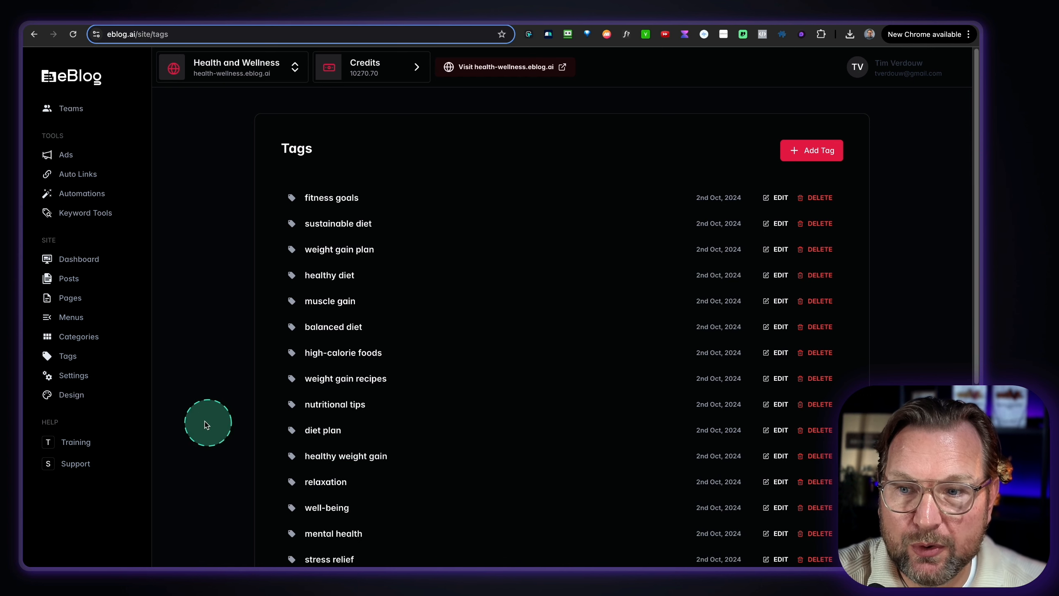
pyautogui.click(832, 157)
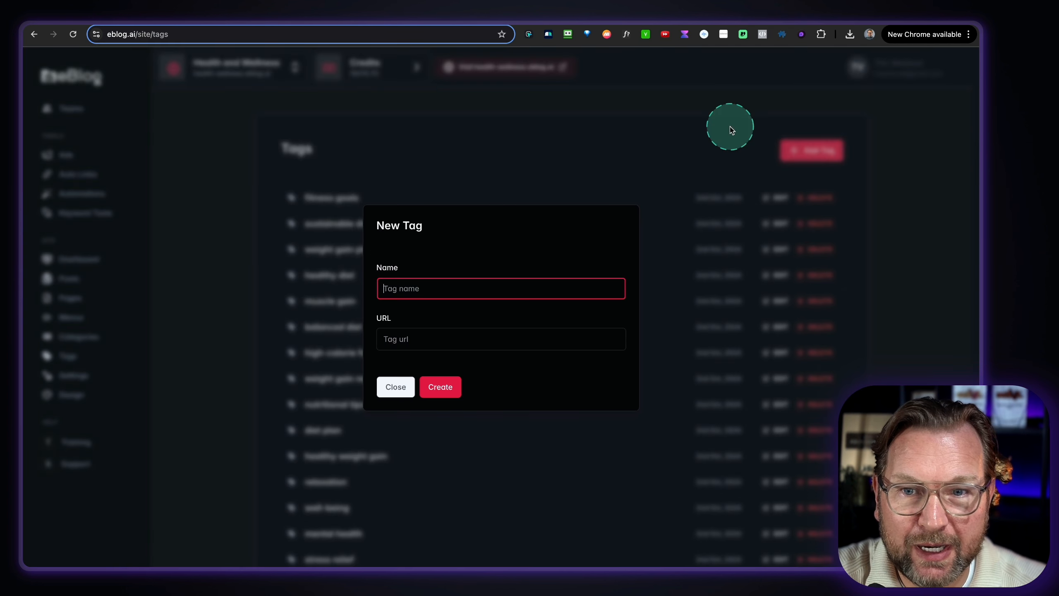
pyautogui.click(400, 387)
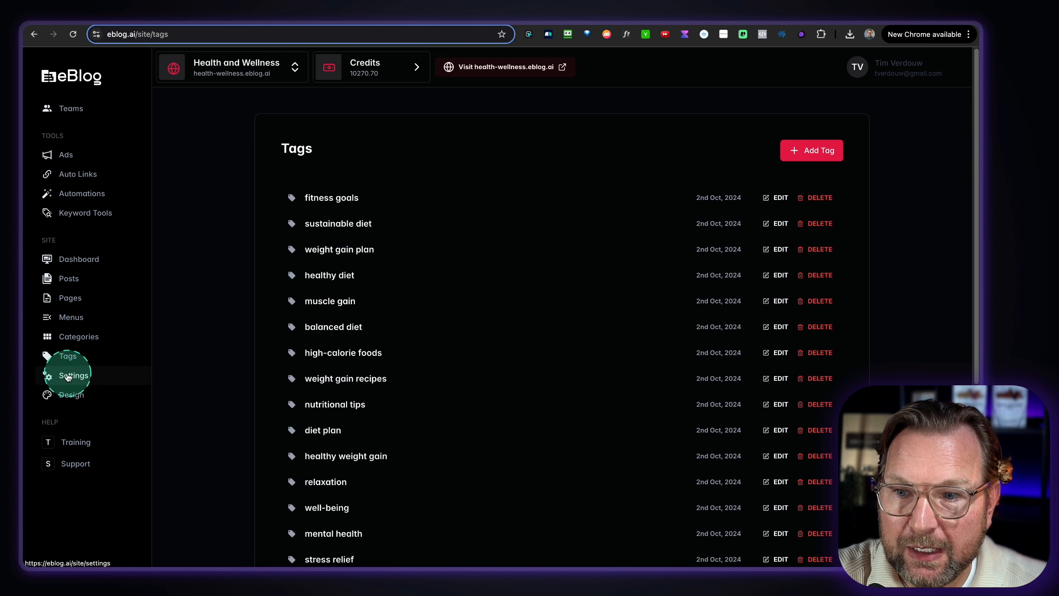
# Step: Open the site's design editor and examine the blog preview and the ready-made design presets
pyautogui.click(67, 395)
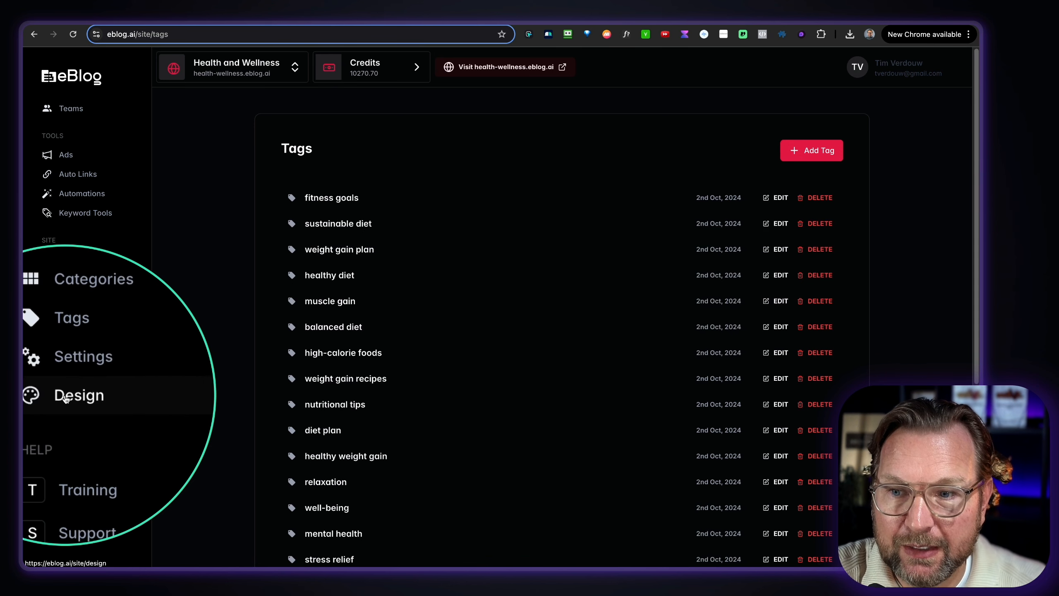
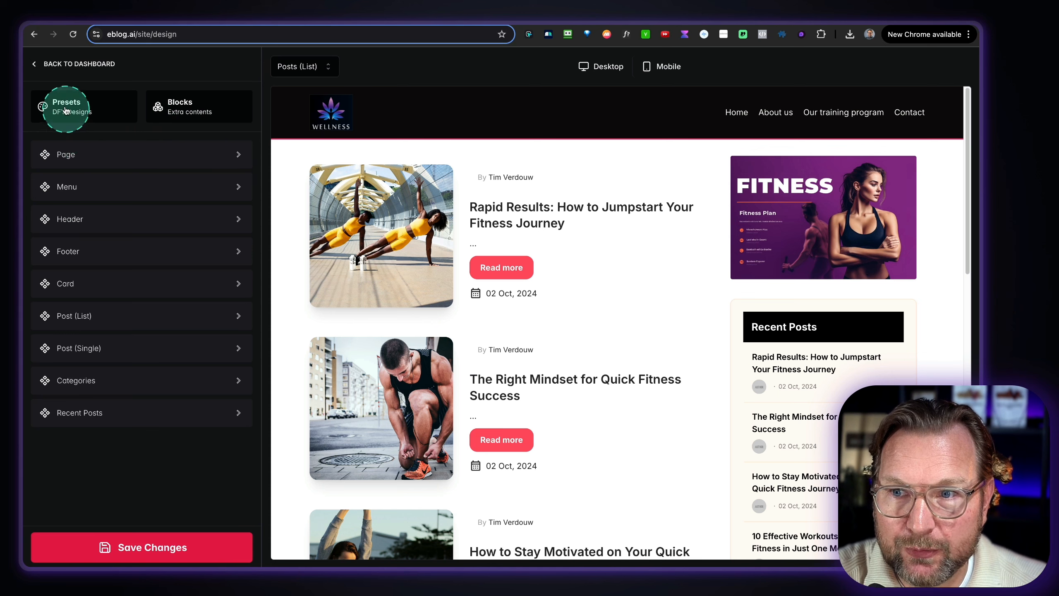
pyautogui.scroll(-3, 797, 320)
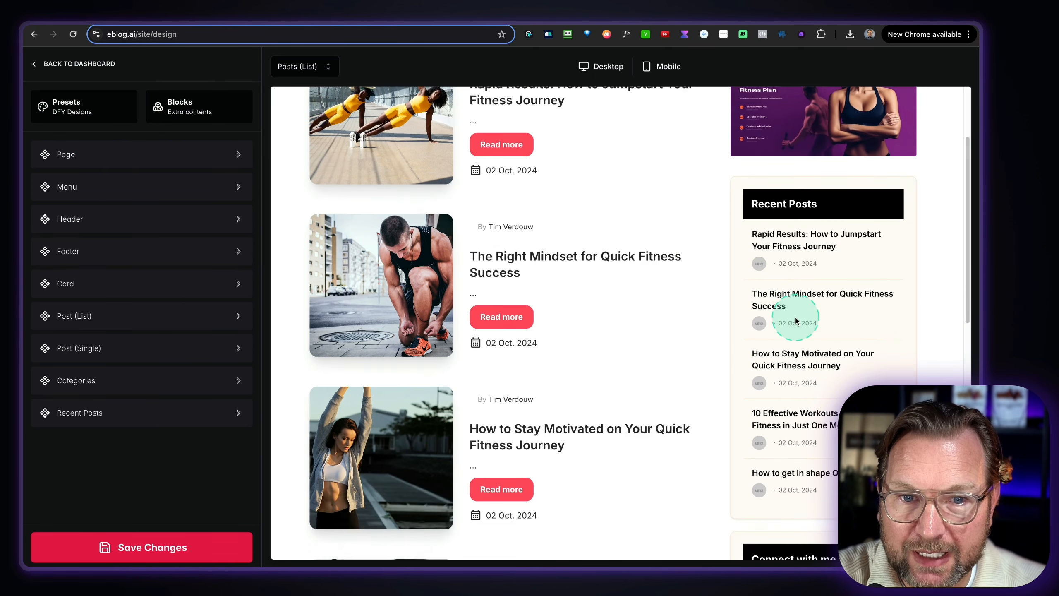
pyautogui.scroll(3, 798, 320)
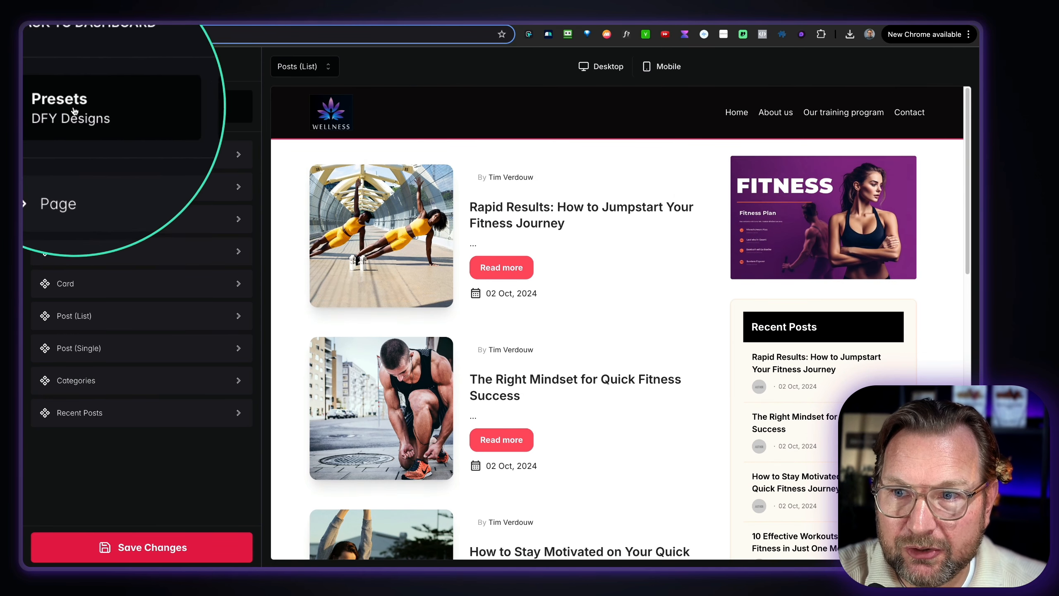
pyautogui.click(107, 106)
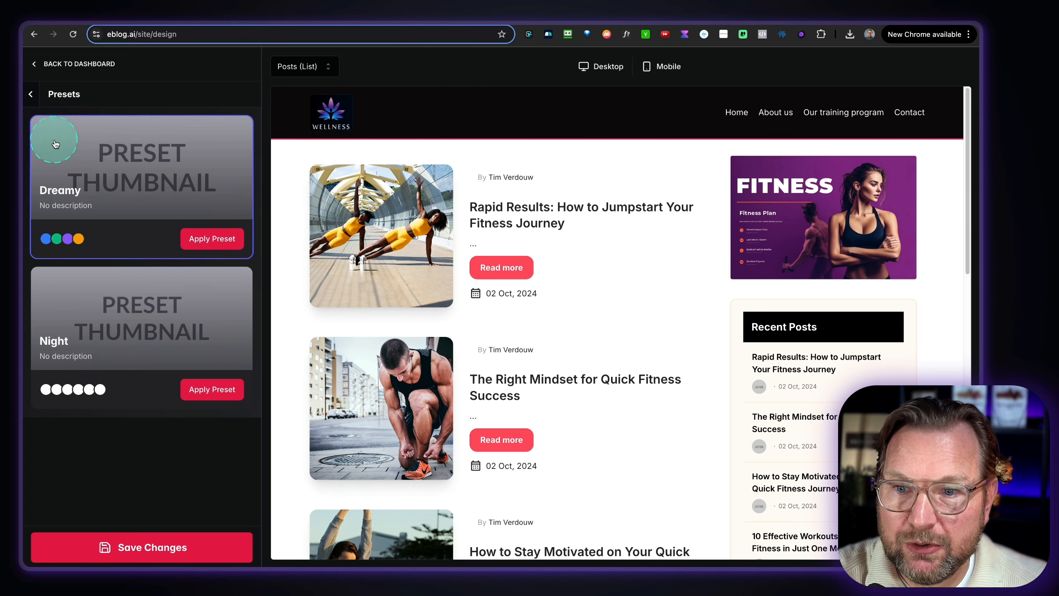
pyautogui.moveTo(83, 225); pyautogui.dragTo(272, 440)
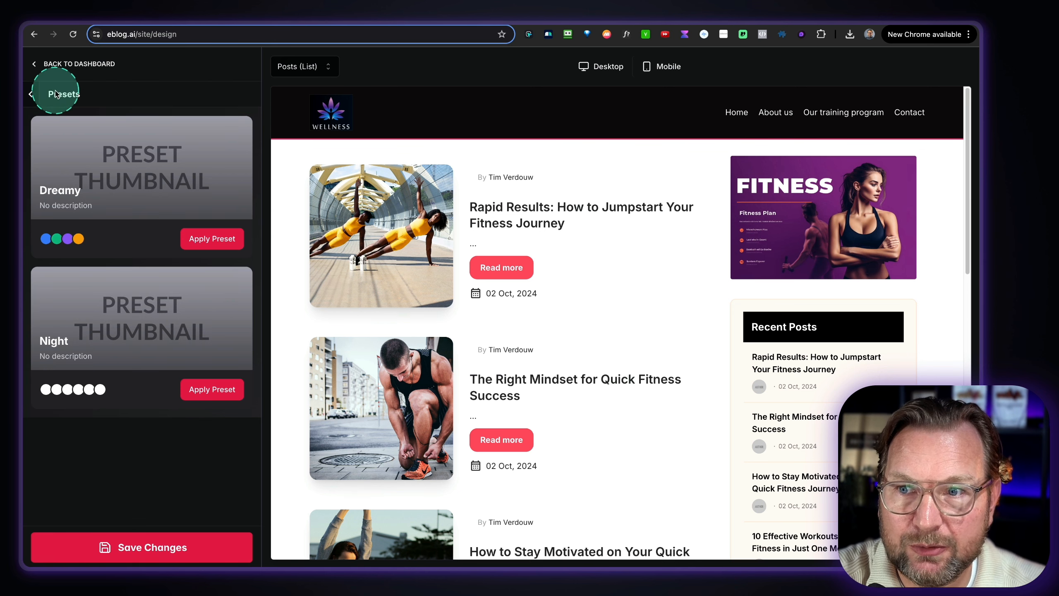
pyautogui.click(32, 95)
# Step: Open the sidebar blocks settings and compare the listed blocks with the sidebar in the blog preview
pyautogui.click(168, 109)
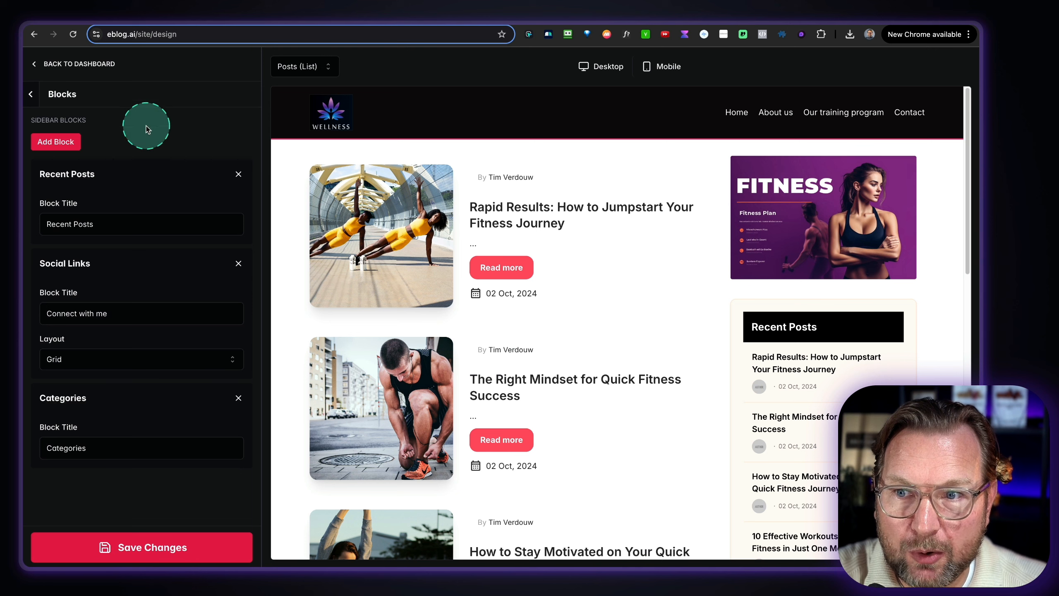
pyautogui.hotkey('ctrl', 'alt', 'm')
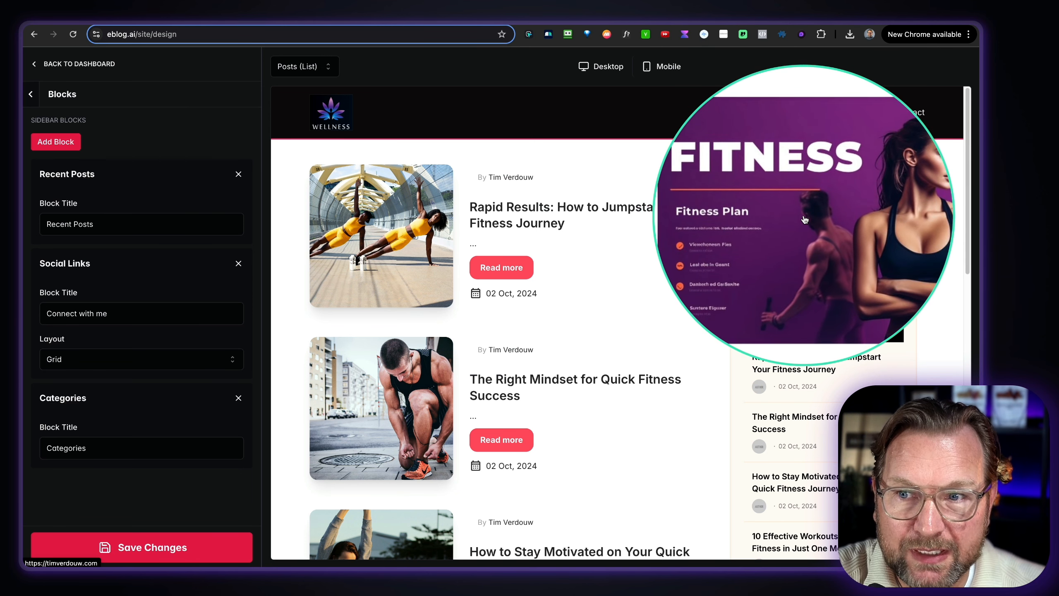
pyautogui.hotkey('ctrl', 'alt', 'm')
pyautogui.scroll(-3, 792, 359)
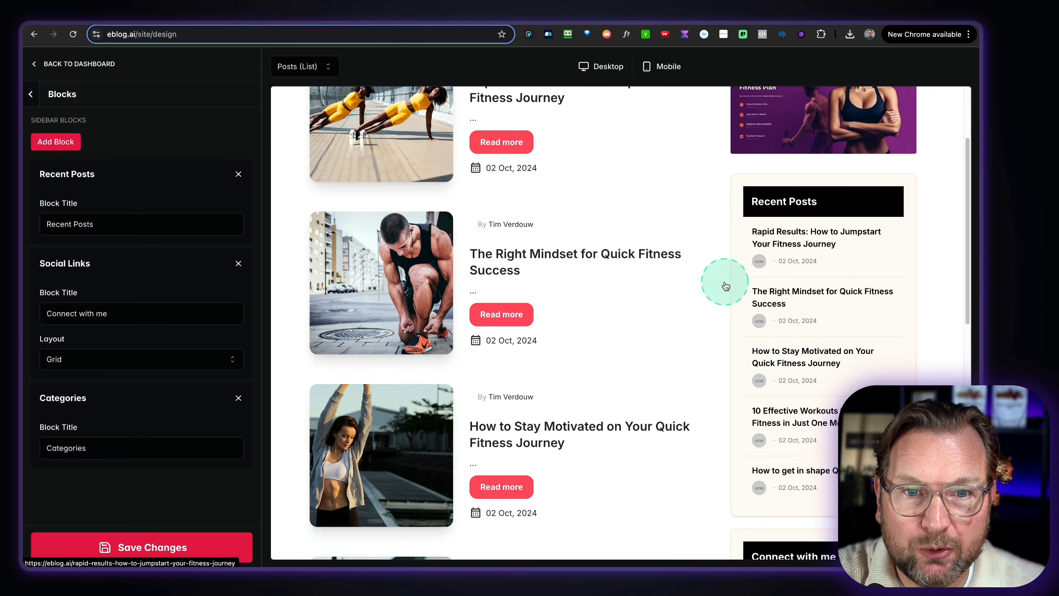
pyautogui.scroll(-5, 808, 308)
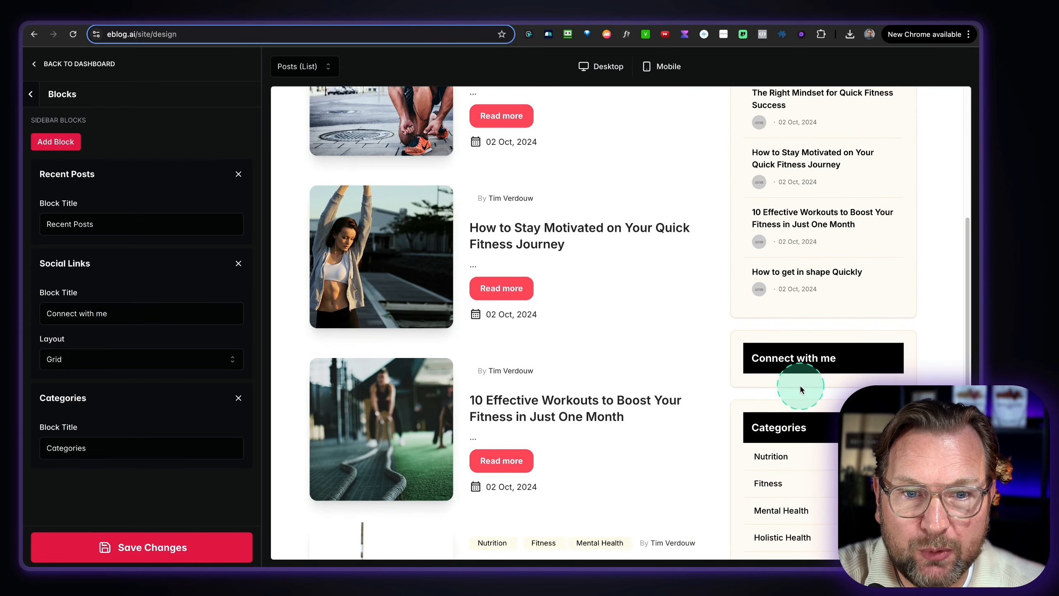
pyautogui.scroll(-4, 779, 284)
pyautogui.scroll(13, 761, 276)
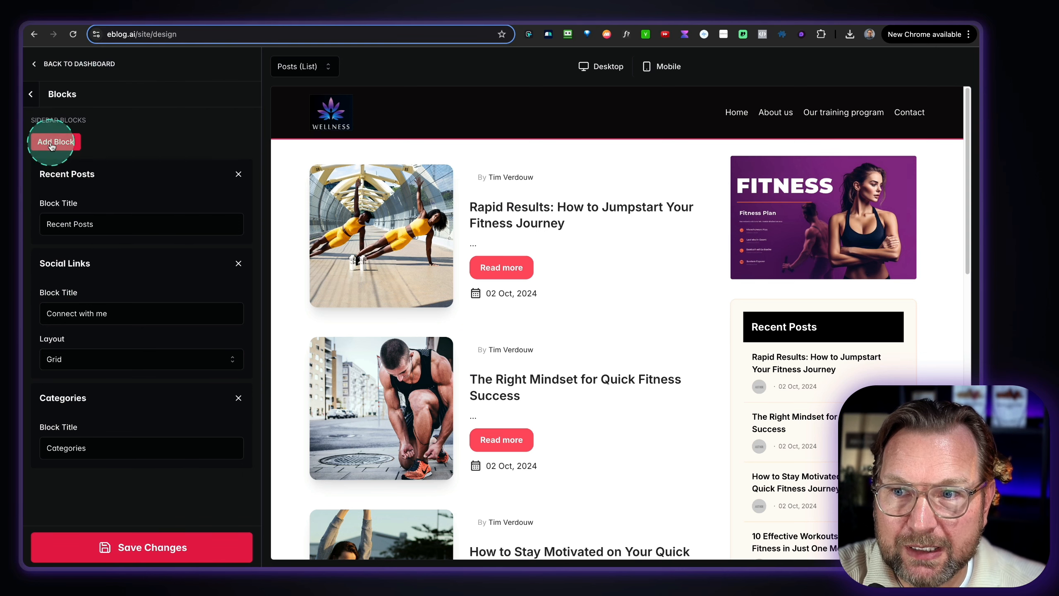
# Step: Add an About block to the sidebar and check it in the blog preview
pyautogui.click(67, 170)
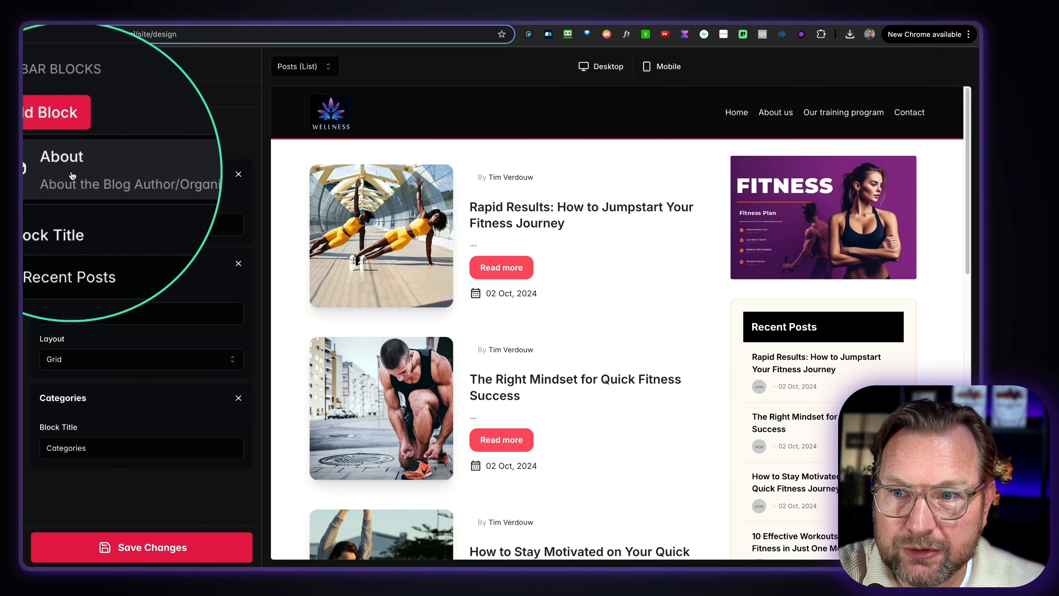
pyautogui.scroll(-10, 766, 332)
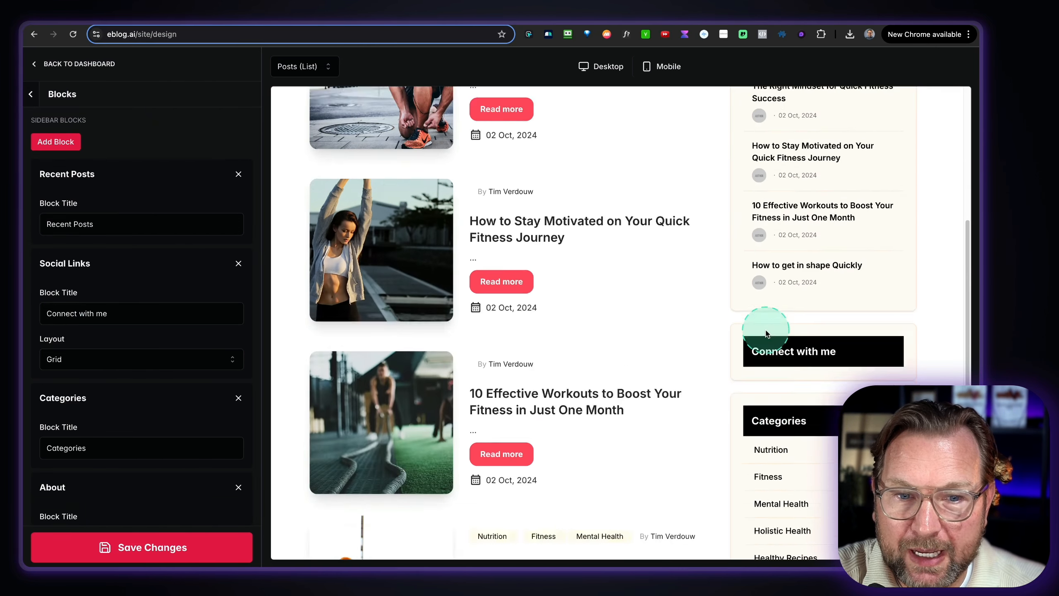
pyautogui.scroll(-4, 766, 333)
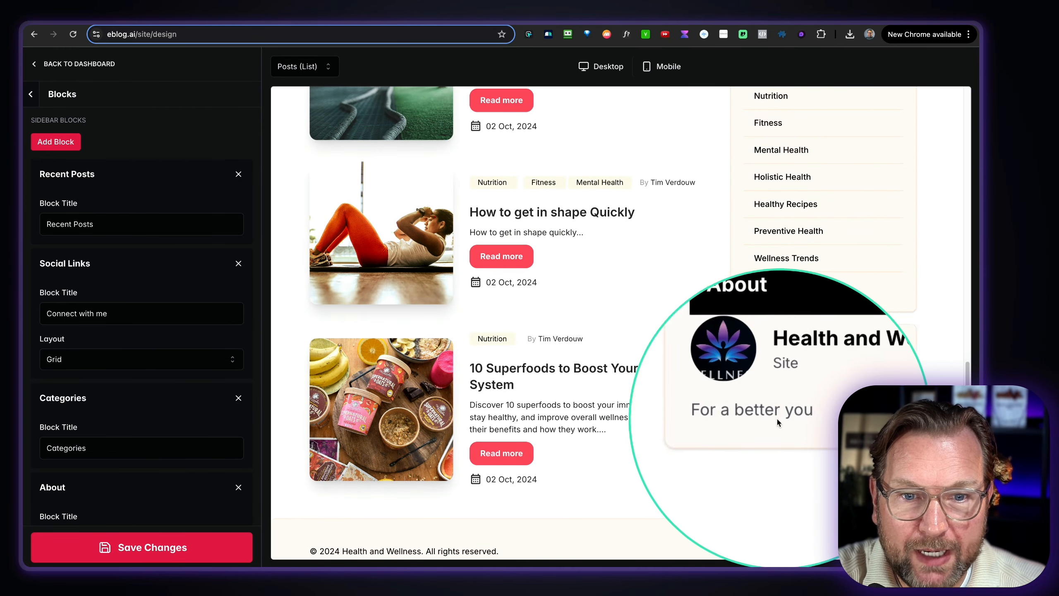
pyautogui.scroll(-3, 154, 402)
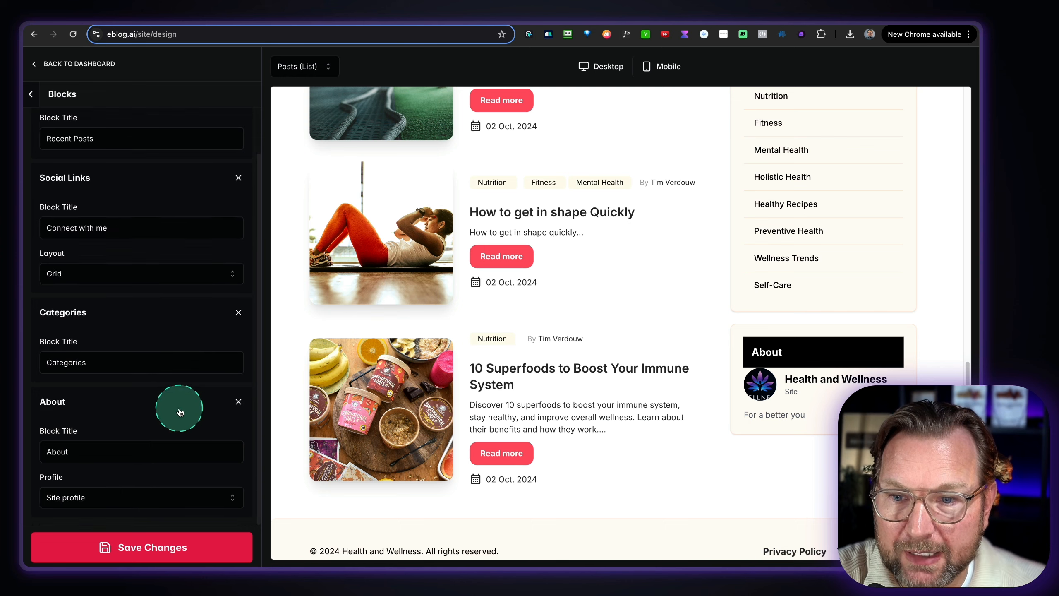
# Step: Remove the About, Recent Posts, Categories and Social Links blocks from the sidebar
pyautogui.click(239, 401)
pyautogui.click(297, 448)
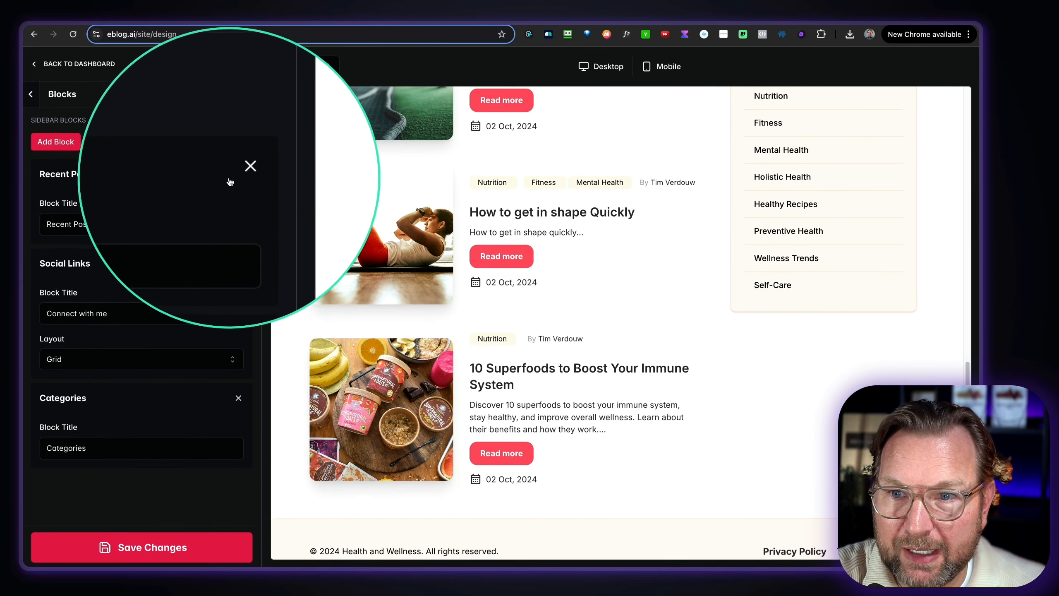
pyautogui.click(239, 174)
pyautogui.click(278, 221)
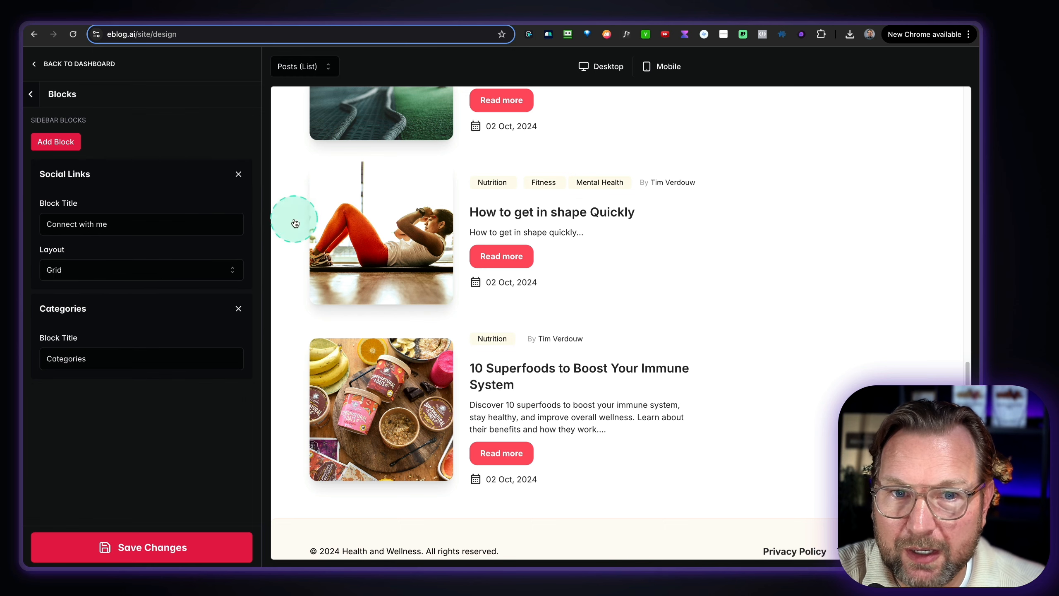
pyautogui.scroll(10, 473, 244)
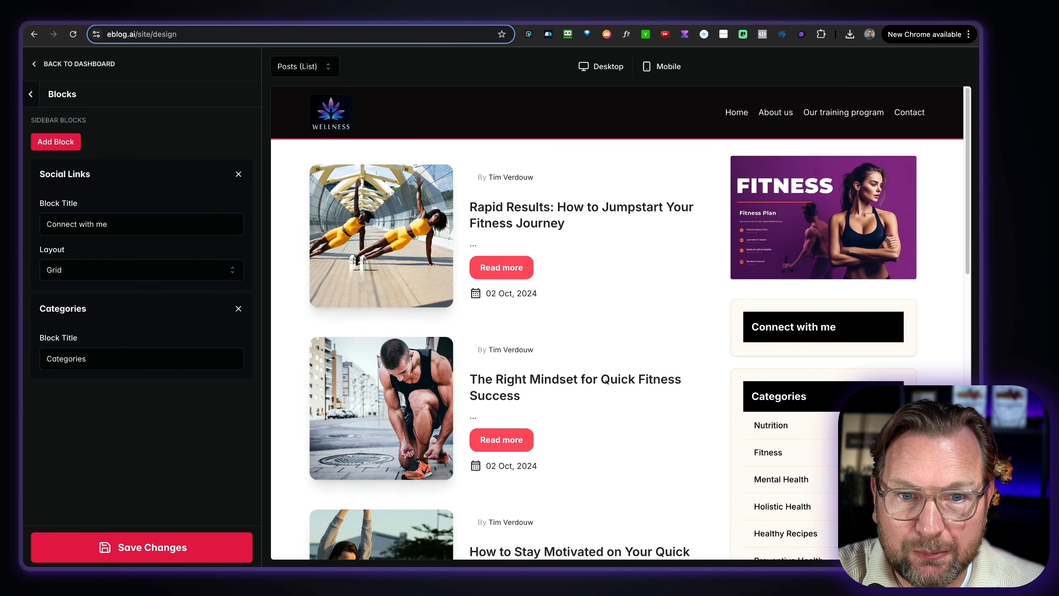
pyautogui.click(238, 309)
pyautogui.click(309, 359)
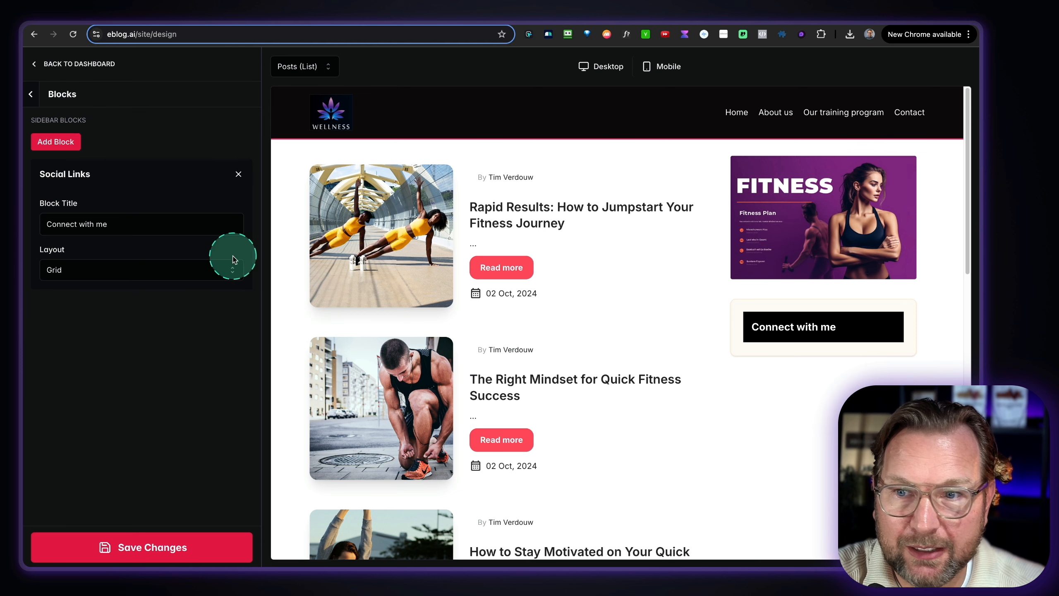
pyautogui.click(239, 174)
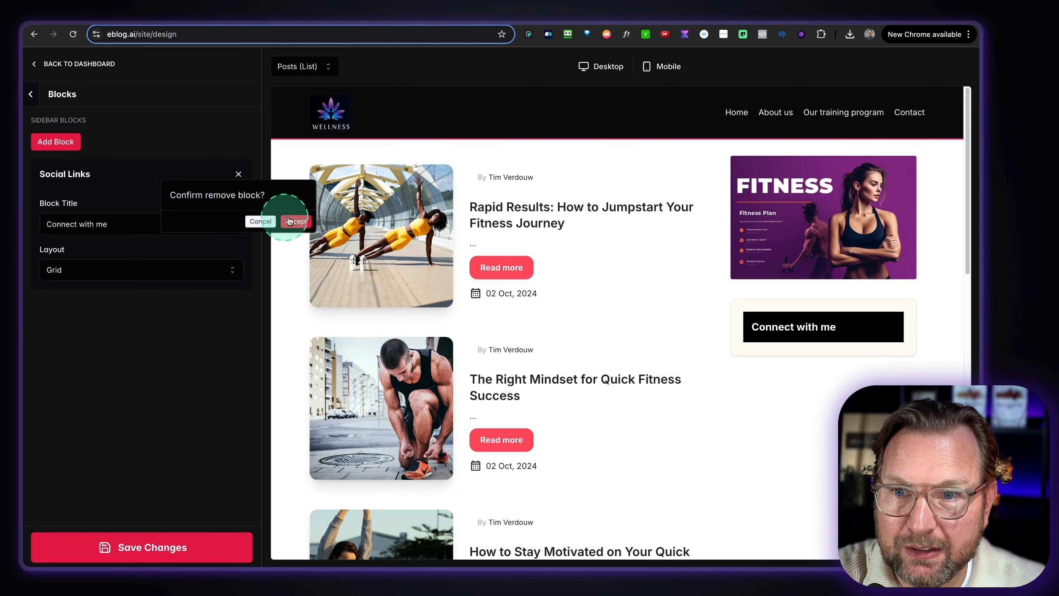
pyautogui.click(297, 221)
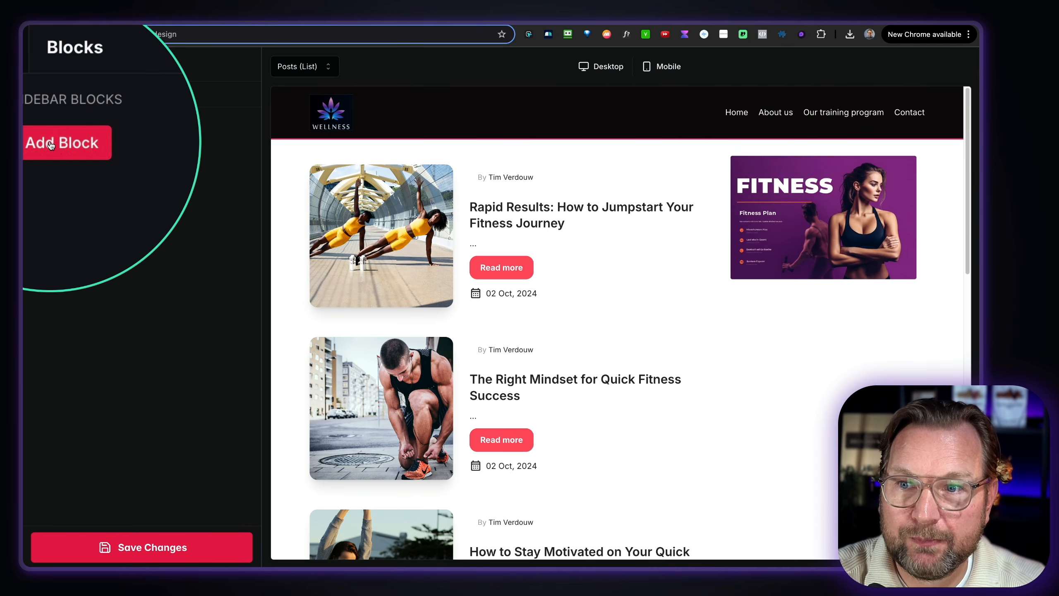
# Step: Add the Recent Posts and Categories blocks to the empty sidebar and check them in the blog preview
pyautogui.click(51, 145)
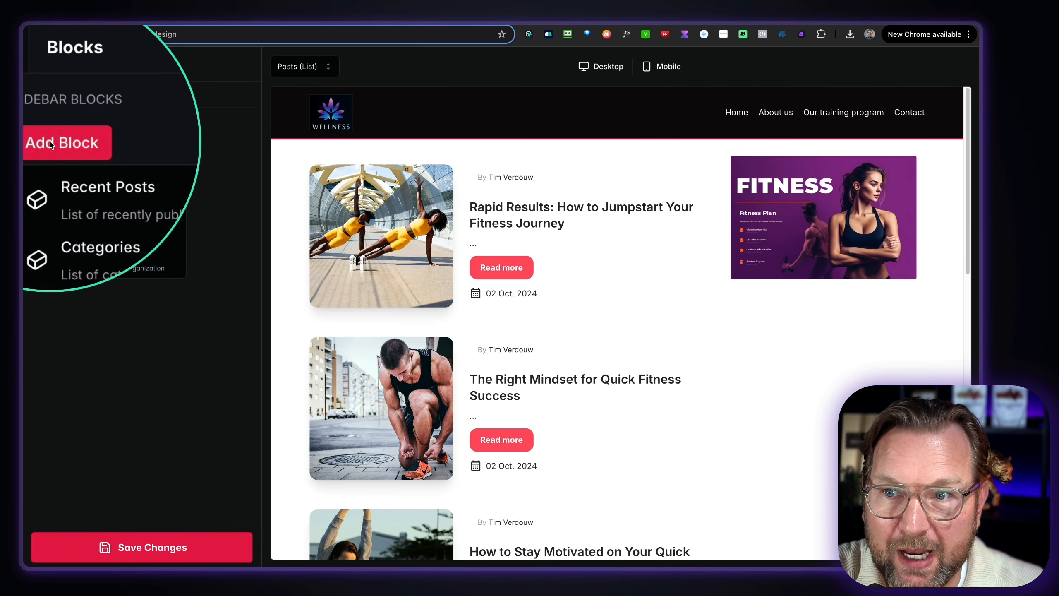
pyautogui.click(71, 171)
pyautogui.scroll(-5, 755, 339)
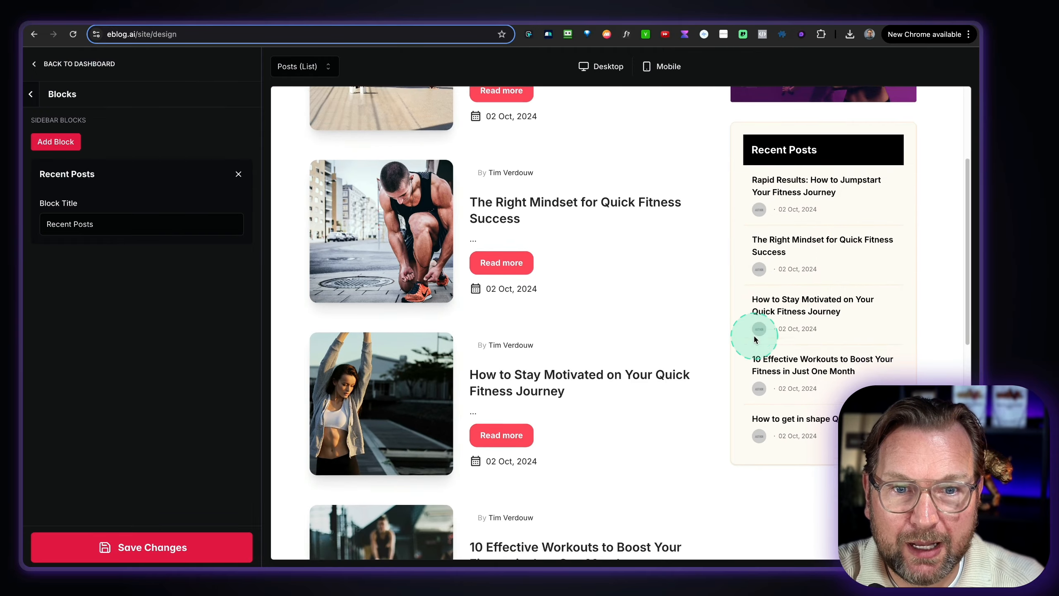
pyautogui.scroll(5, 734, 338)
pyautogui.click(56, 143)
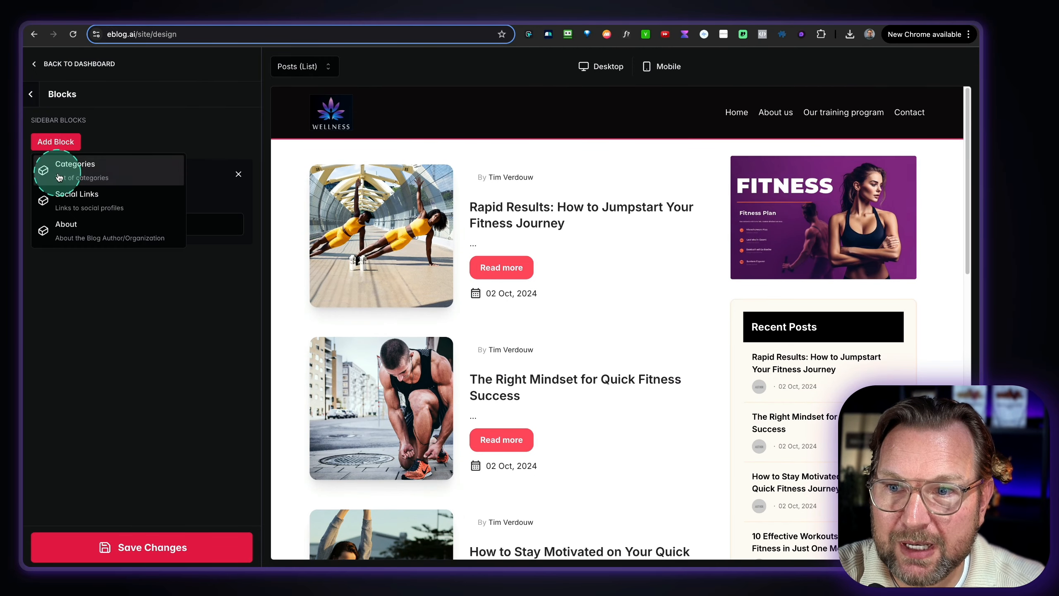
pyautogui.click(85, 176)
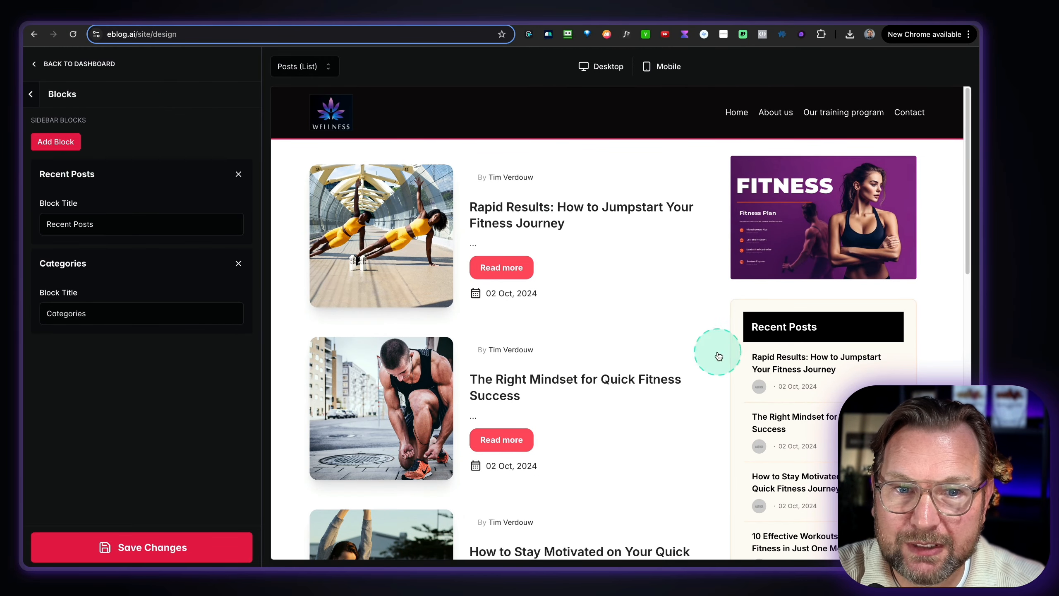
pyautogui.scroll(-10, 713, 354)
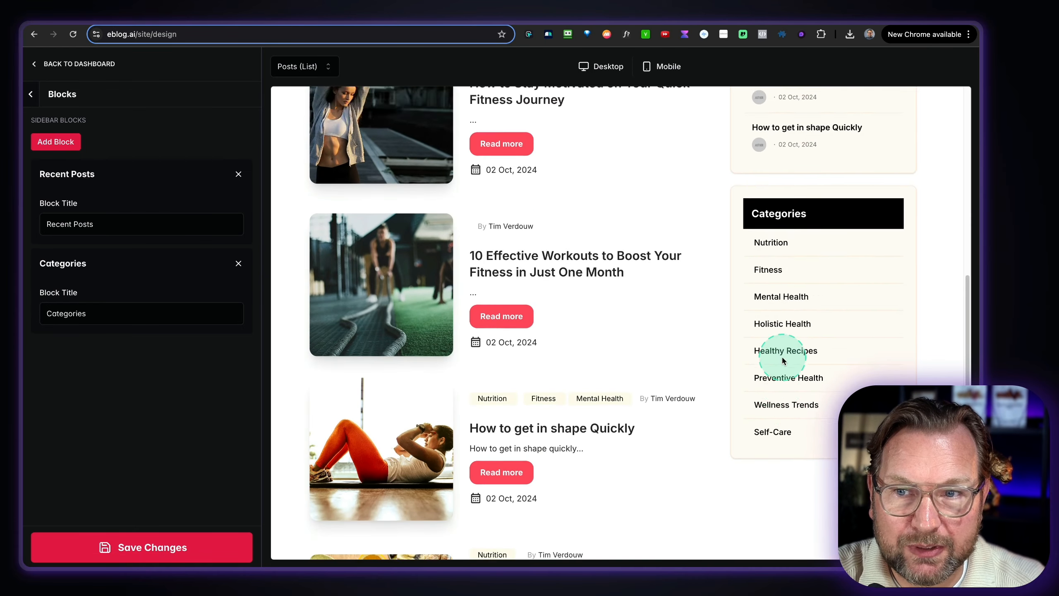
# Step: Return to the list of design elements, look it over and open the Page element's settings
pyautogui.click(40, 95)
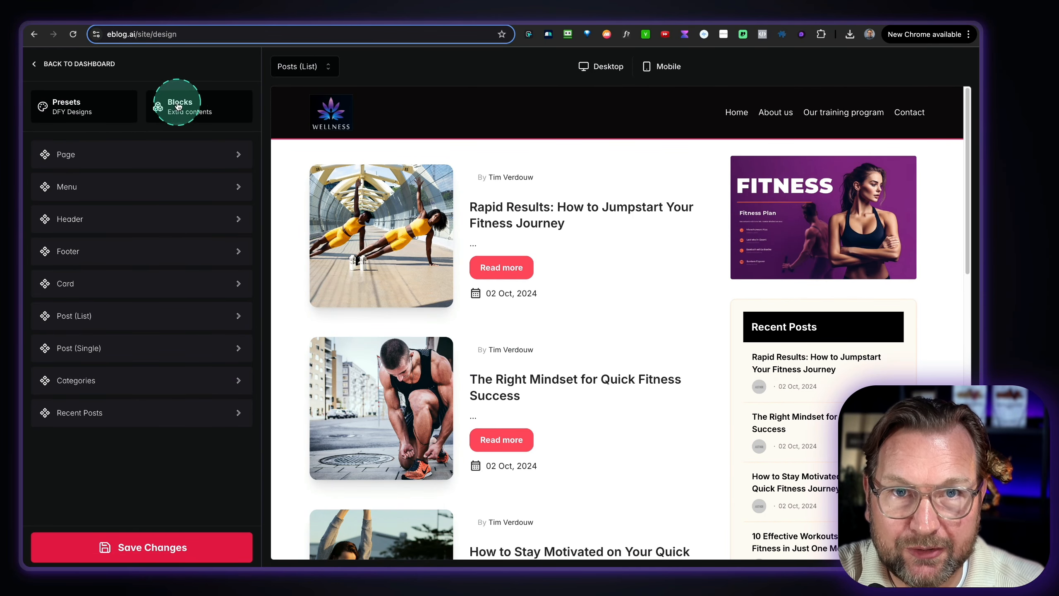
pyautogui.moveTo(37, 134)
pyautogui.mouseDown()
pyautogui.moveTo(246, 412)
pyautogui.moveTo(253, 442)
pyautogui.mouseUp()
pyautogui.press('Escape')
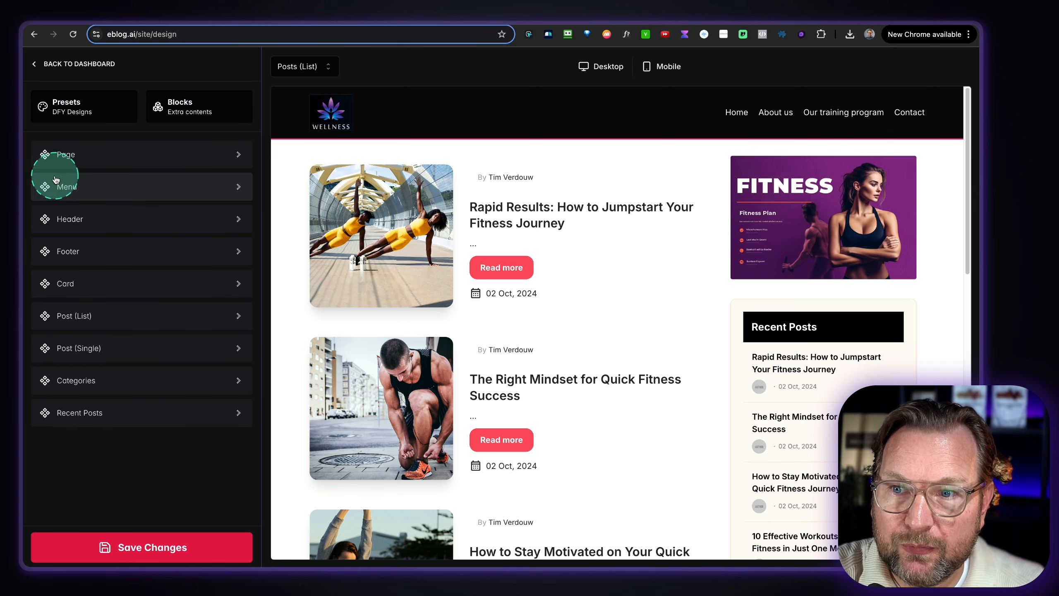
pyautogui.hotkey('ctrl', 'z')
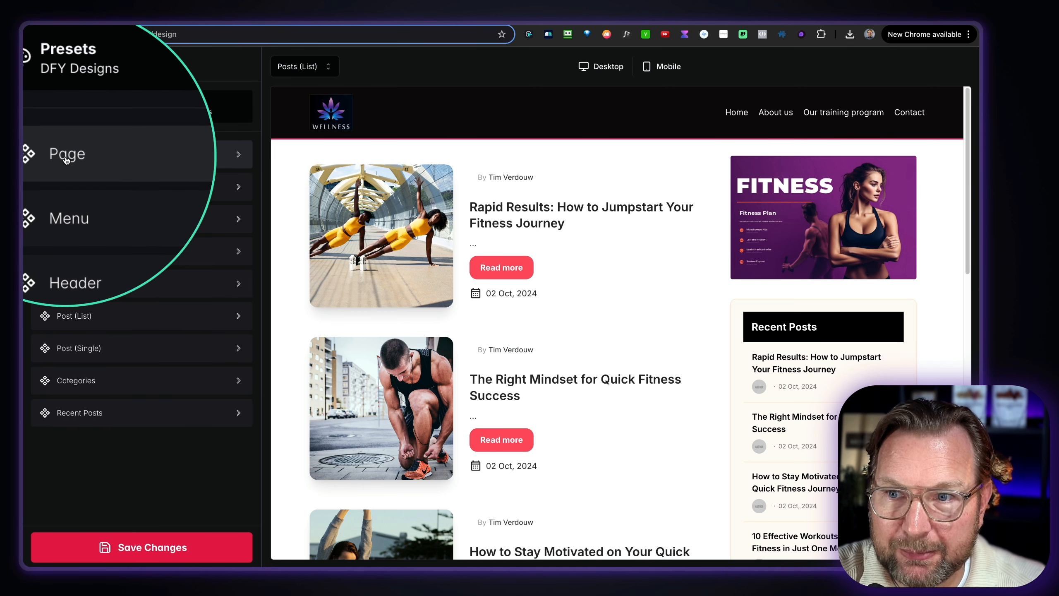
pyautogui.click(63, 154)
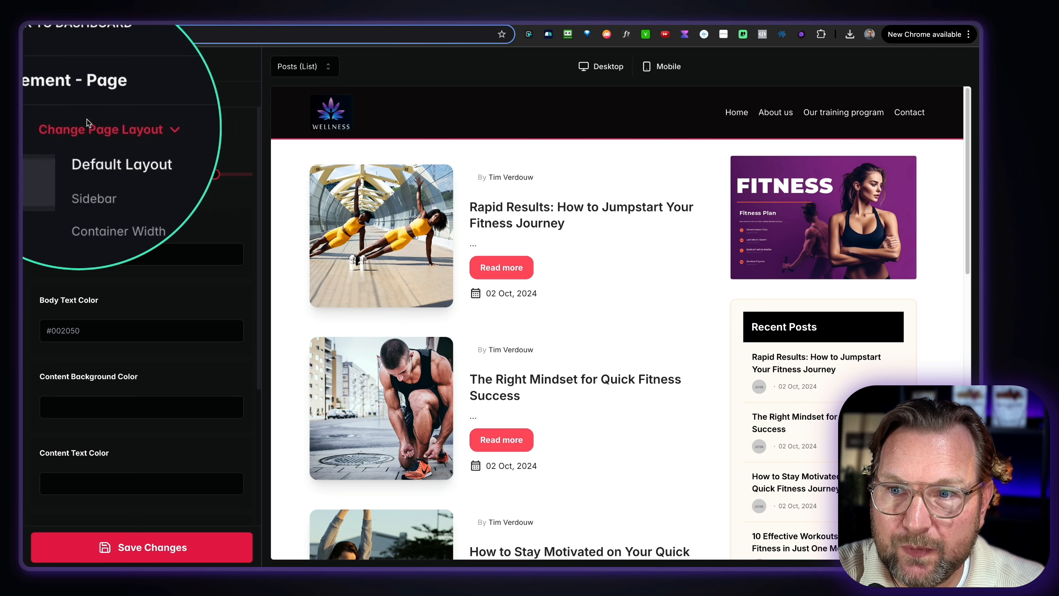
# Step: Try the Sideflex layout for the page and check the sidebar and post list in the blog preview
pyautogui.click(117, 123)
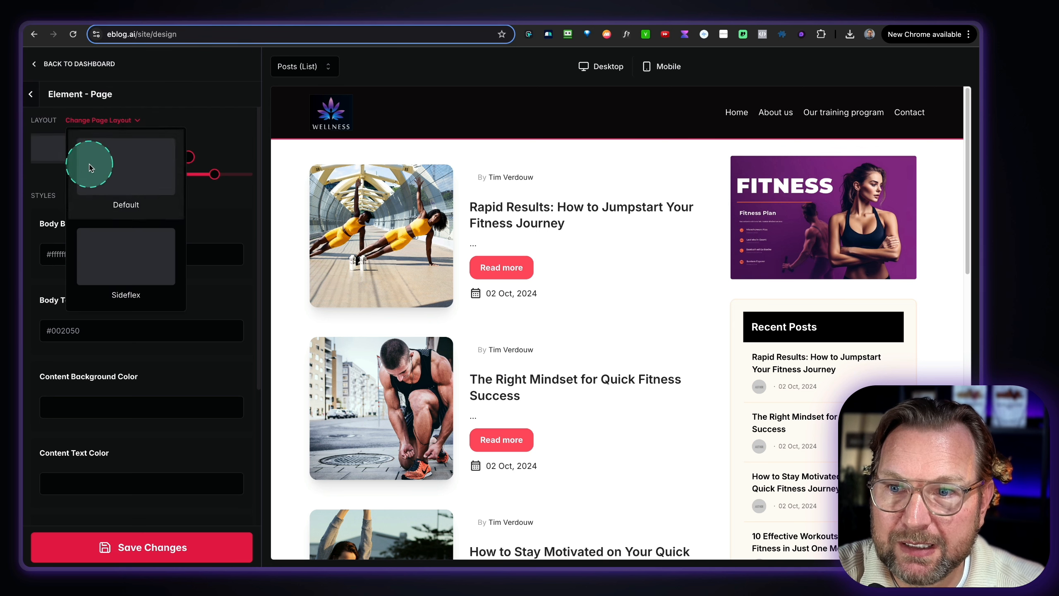
pyautogui.click(116, 270)
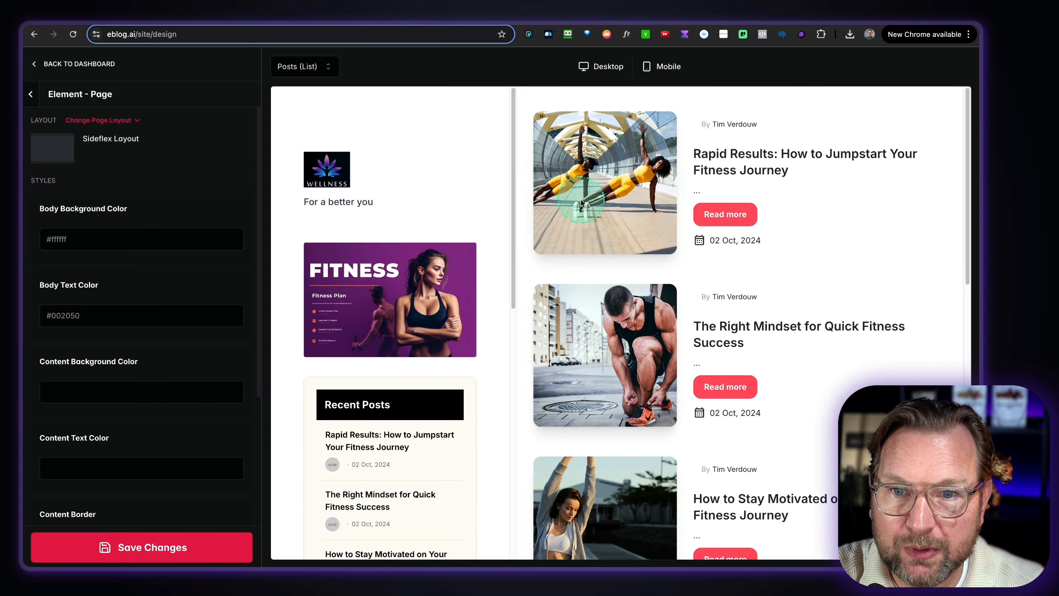
pyautogui.moveTo(422, 423)
pyautogui.mouseDown()
pyautogui.moveTo(335, 535)
pyautogui.moveTo(280, 561)
pyautogui.mouseUp()
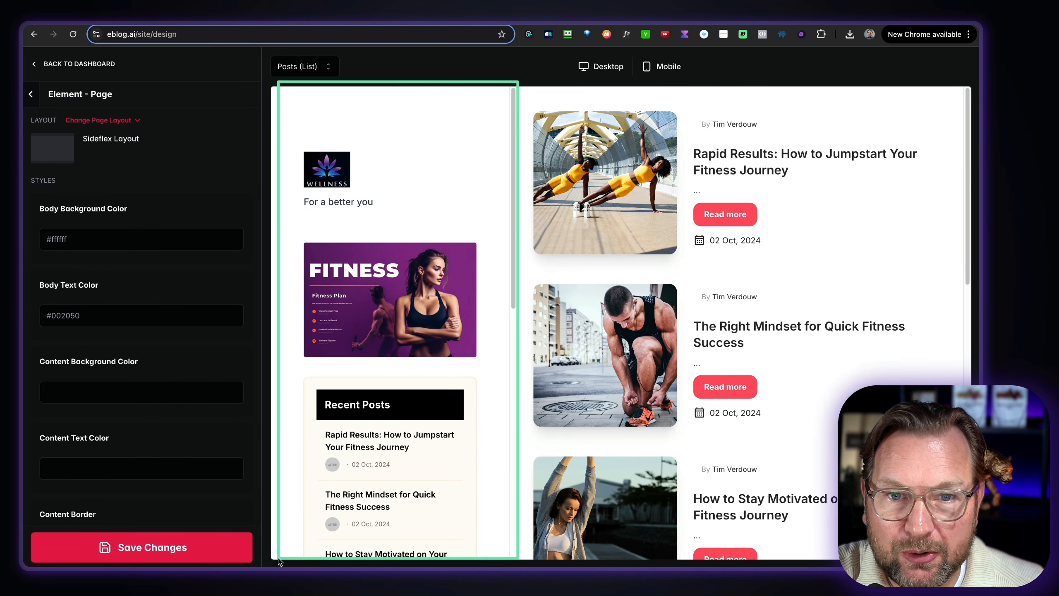
pyautogui.moveTo(601, 203); pyautogui.dragTo(873, 582)
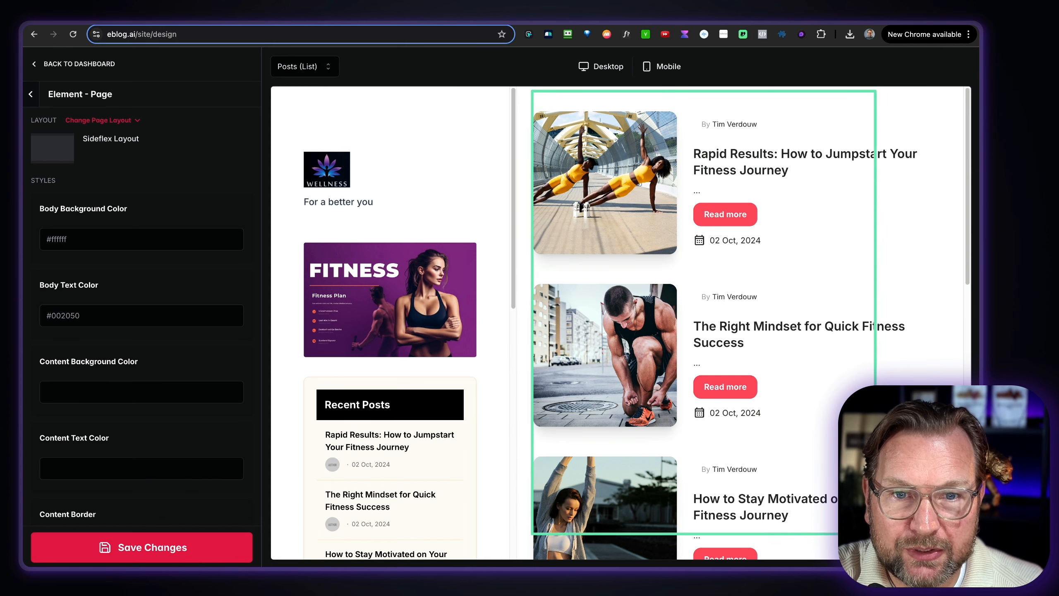
pyautogui.scroll(-7, 415, 280)
pyautogui.scroll(7, 417, 286)
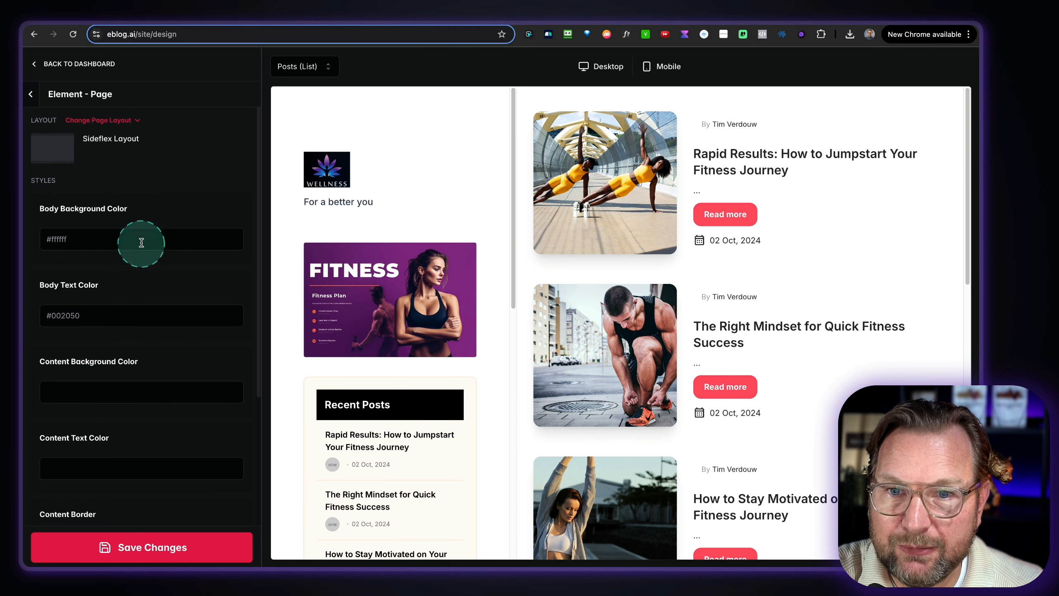
# Step: Try a page body background color of #ffffff with a body text color of #0a6cff
pyautogui.click(64, 239)
pyautogui.moveTo(105, 308); pyautogui.dragTo(95, 231)
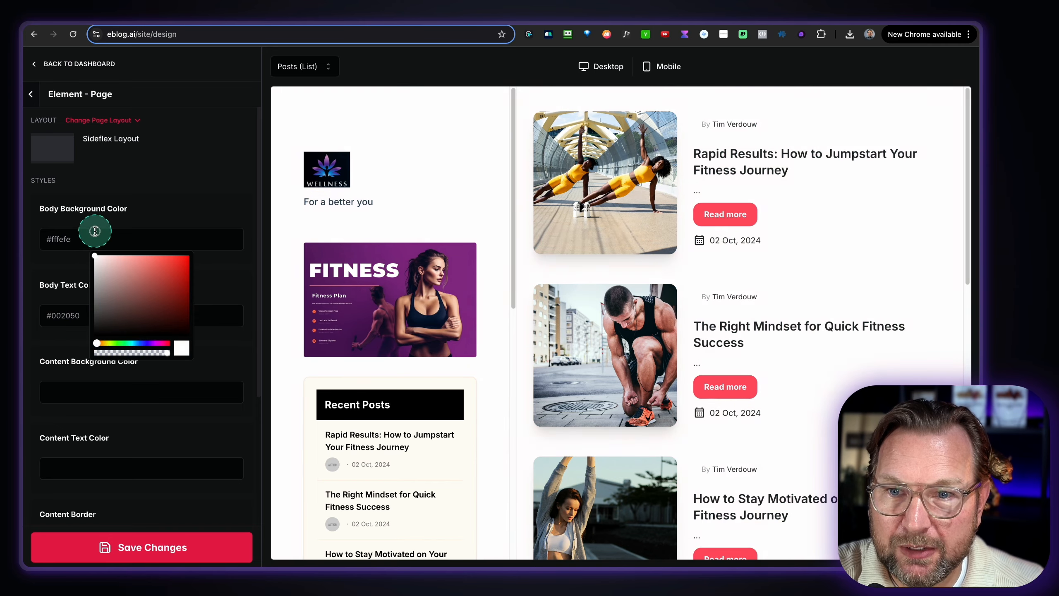
pyautogui.click(94, 316)
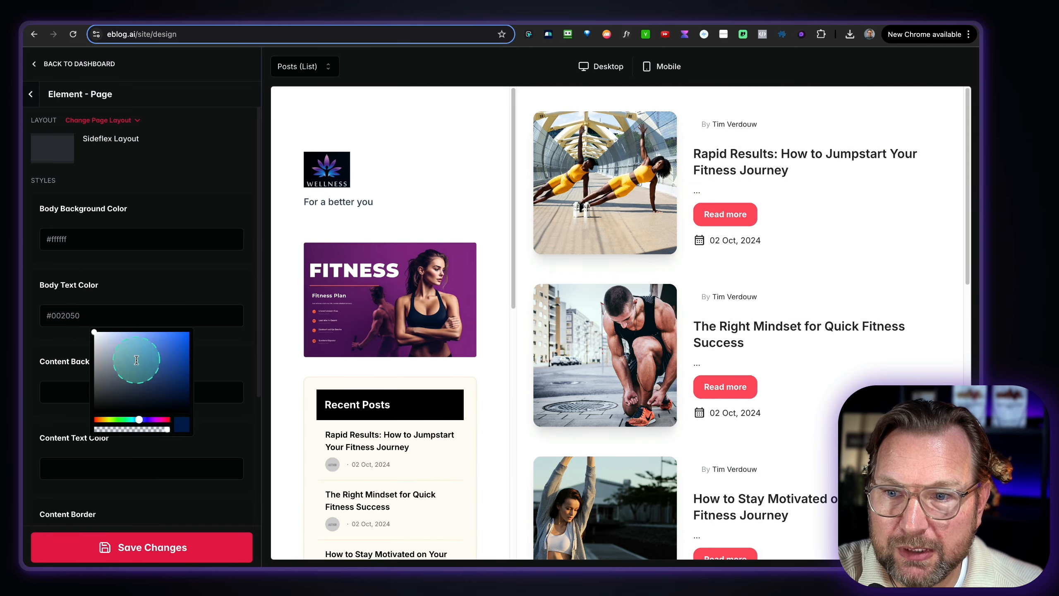
pyautogui.click(77, 345)
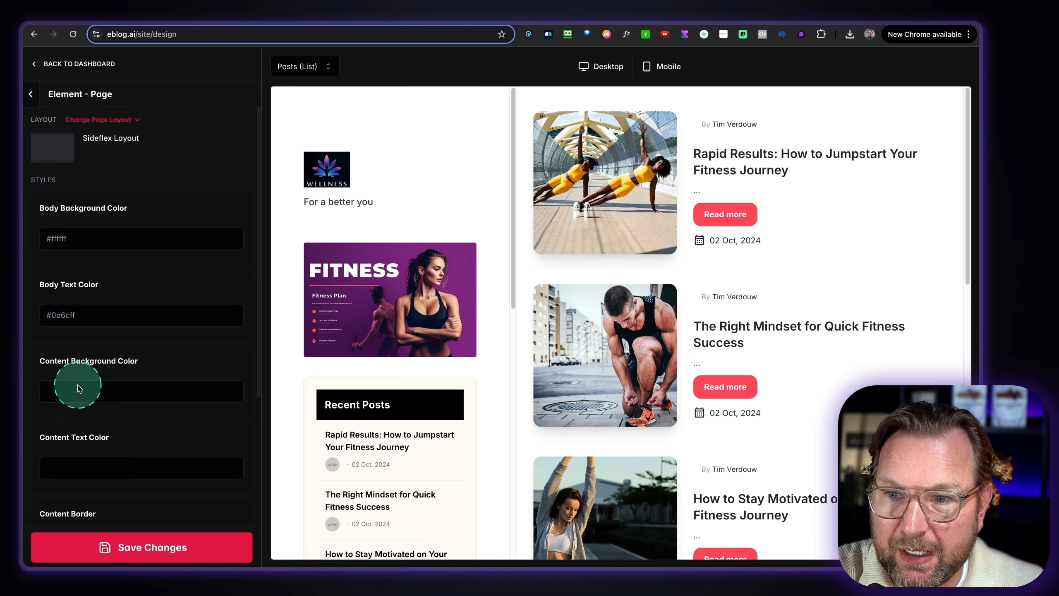
# Step: Try the purple shade #ba7ed8 as the page's content background color
pyautogui.scroll(-3, 79, 388)
pyautogui.click(74, 331)
pyautogui.moveTo(126, 366); pyautogui.dragTo(174, 351)
pyautogui.moveTo(142, 435); pyautogui.dragTo(153, 436)
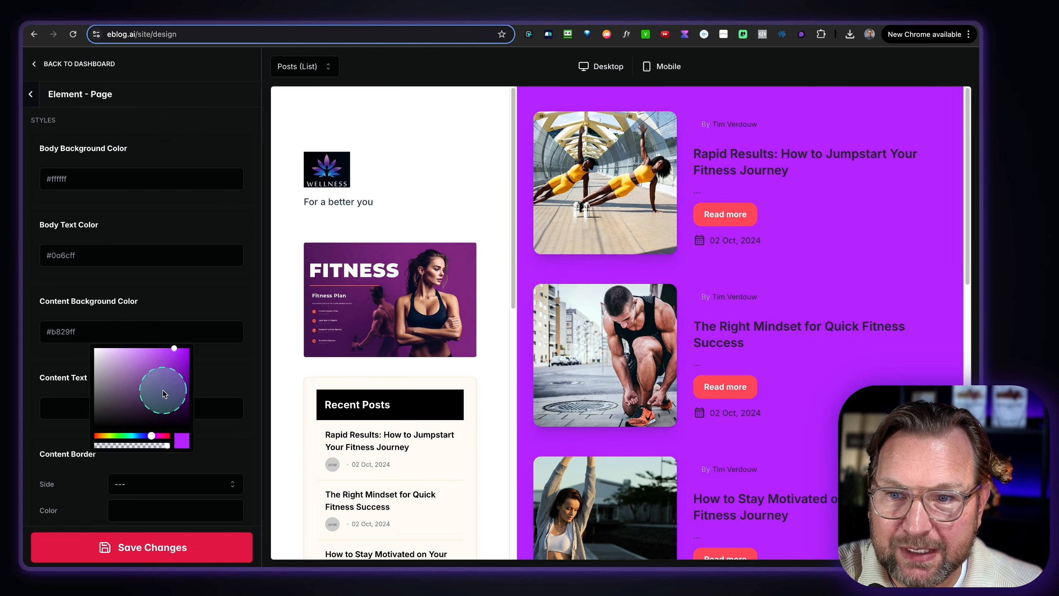
pyautogui.moveTo(163, 393); pyautogui.dragTo(134, 362)
pyautogui.click(122, 307)
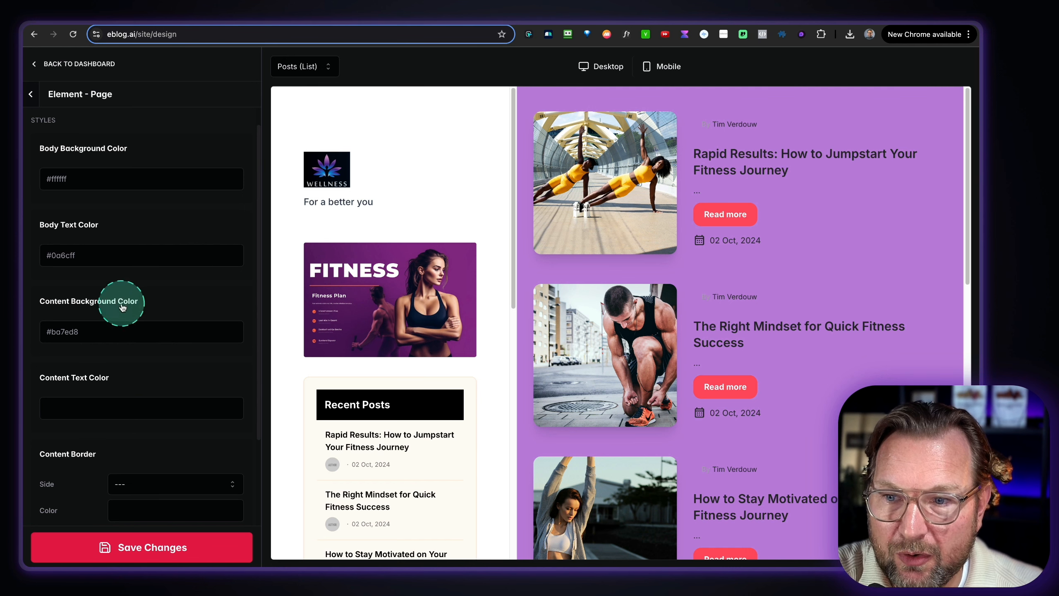
# Step: Try #f1f1f1 as the content text color, look over the remaining page styles and return to the element list
pyautogui.click(74, 407)
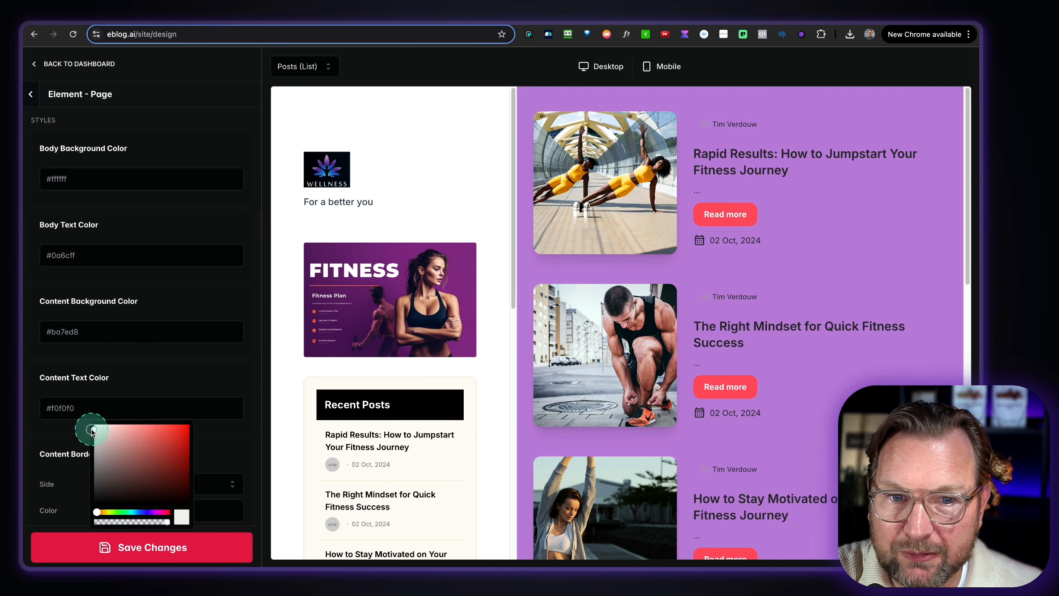
pyautogui.moveTo(92, 429); pyautogui.dragTo(91, 429)
pyautogui.click(120, 369)
pyautogui.scroll(-3, 152, 457)
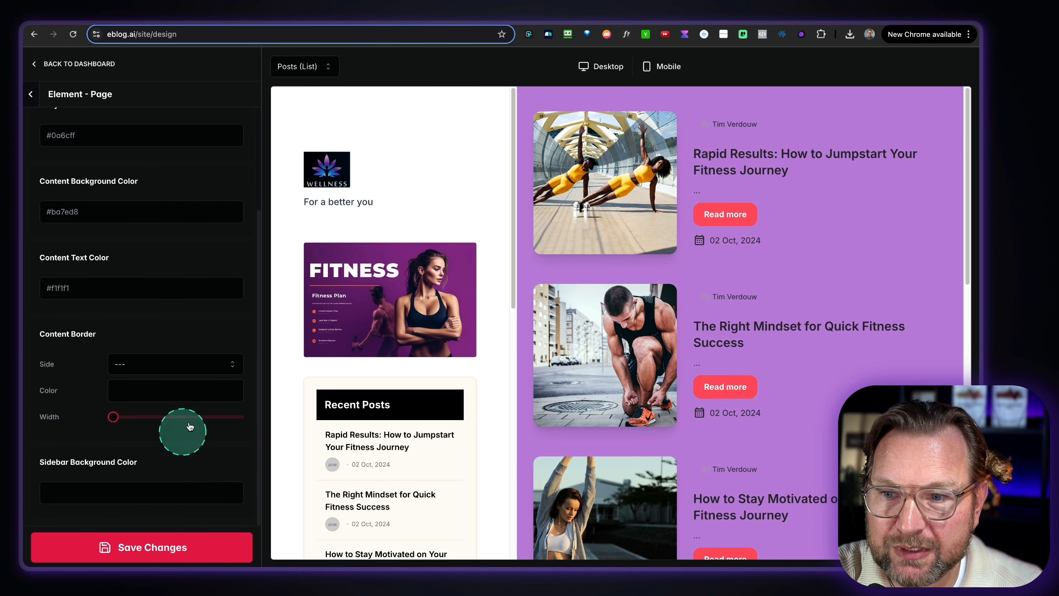
pyautogui.scroll(5, 206, 196)
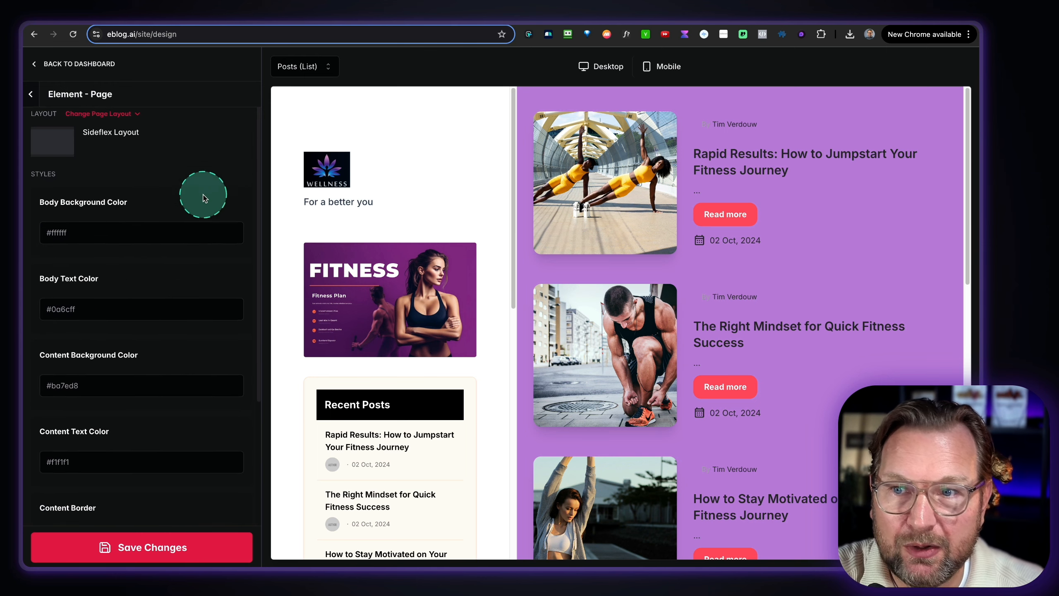
pyautogui.click(32, 95)
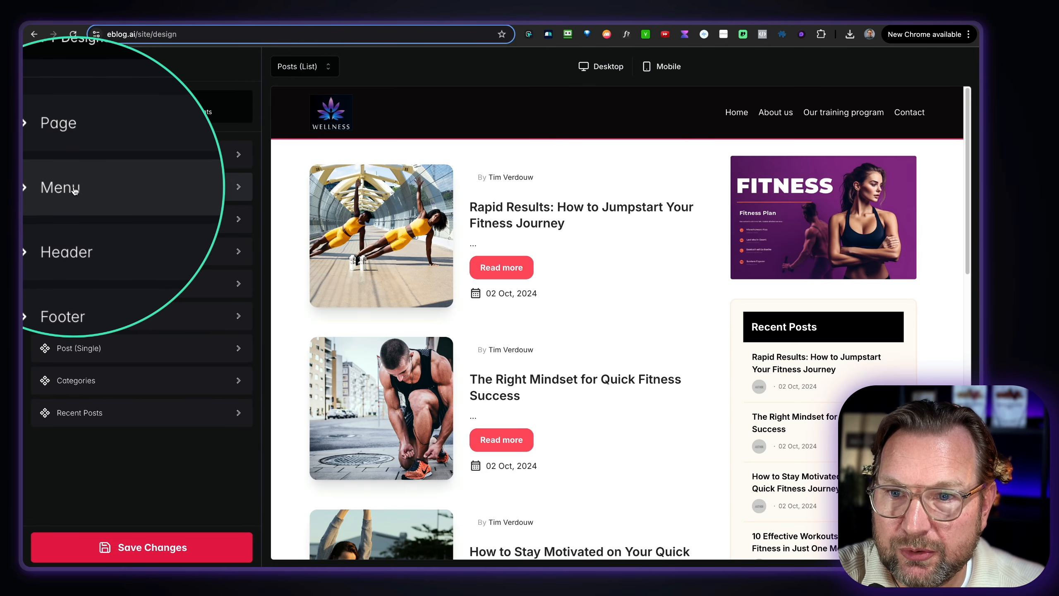
# Step: Examine the Menu element's link text and dropdown color settings and return to the element list
pyautogui.click(77, 187)
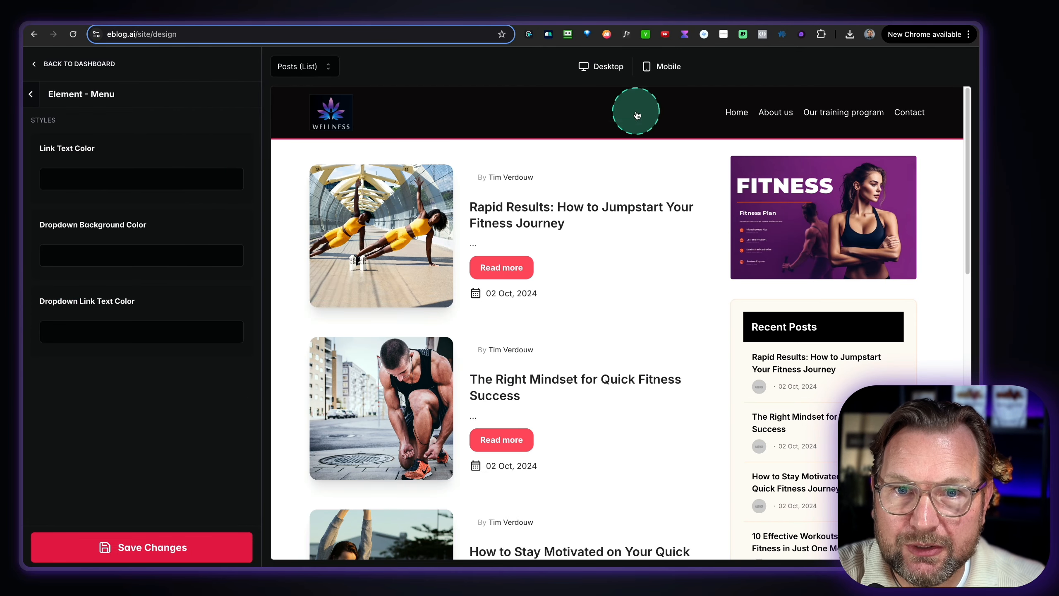
pyautogui.click(70, 179)
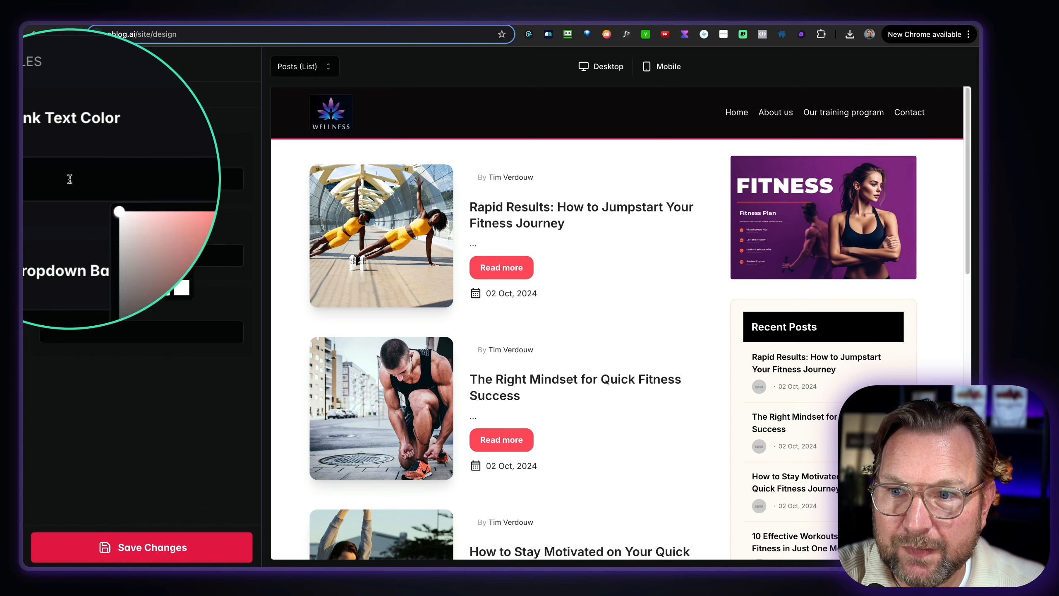
pyautogui.click(168, 205)
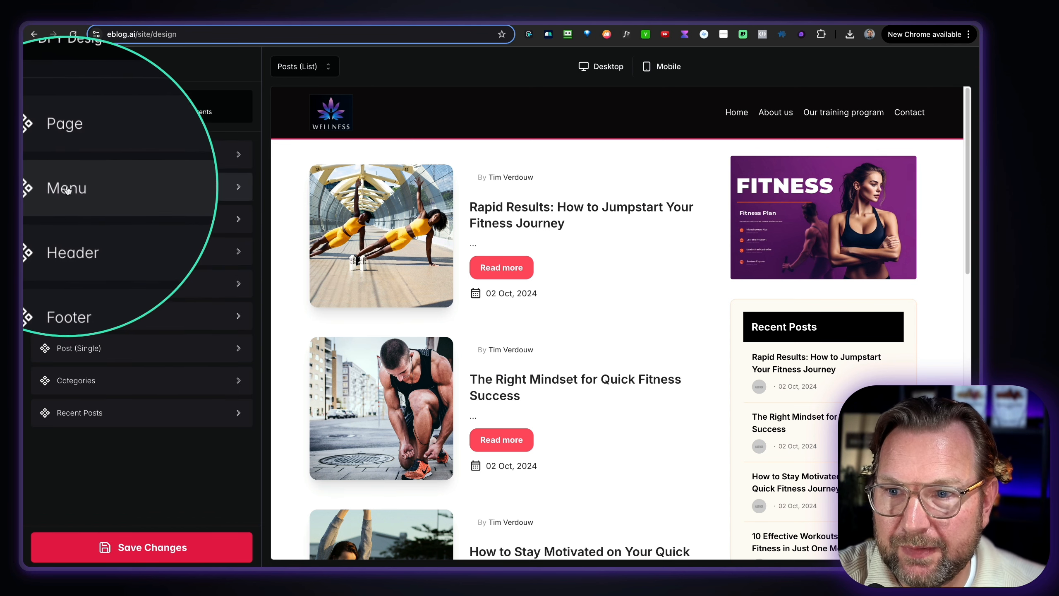
pyautogui.click(151, 187)
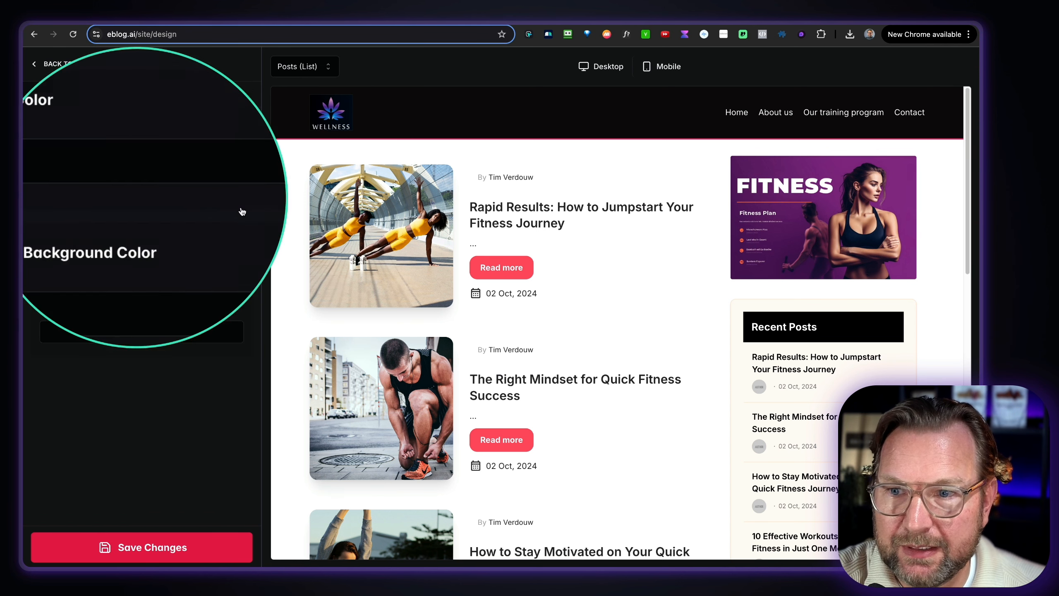
pyautogui.click(34, 93)
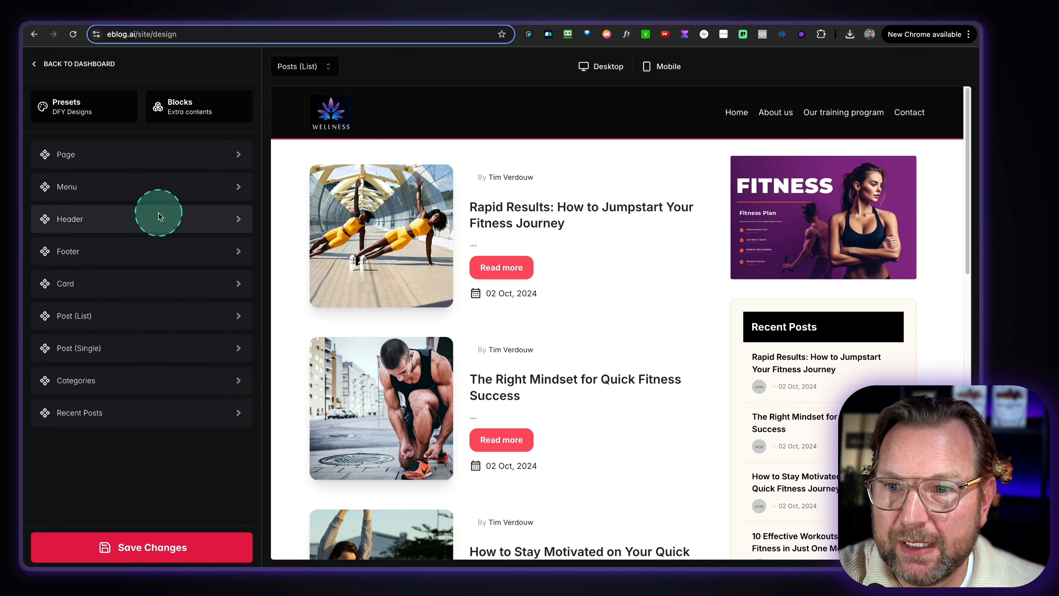
# Step: Open the Header element's settings and try the purple #9619e9 as the header background color
pyautogui.click(73, 221)
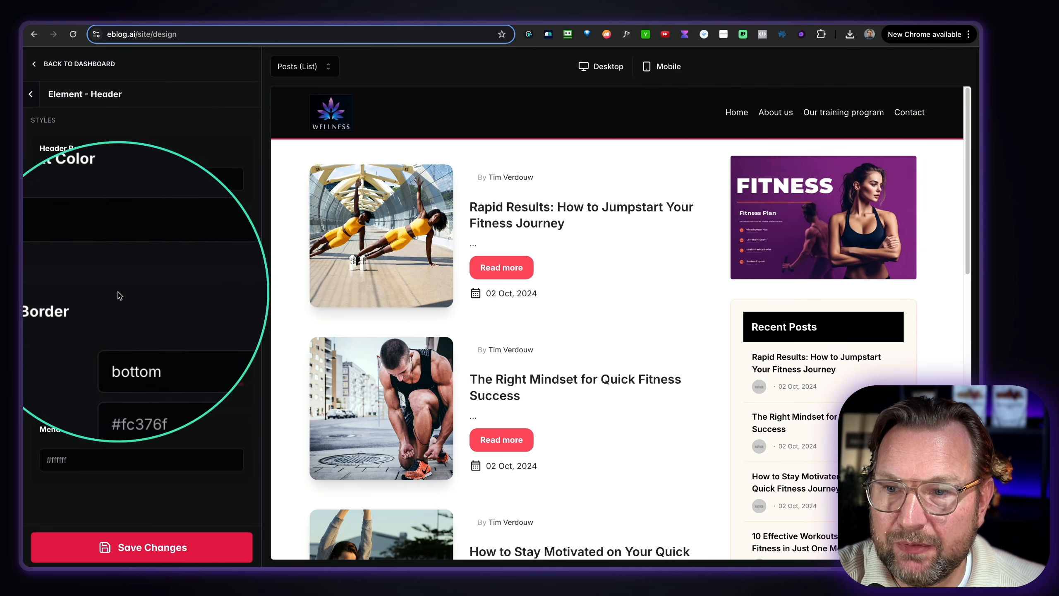
pyautogui.click(83, 182)
pyautogui.click(165, 224)
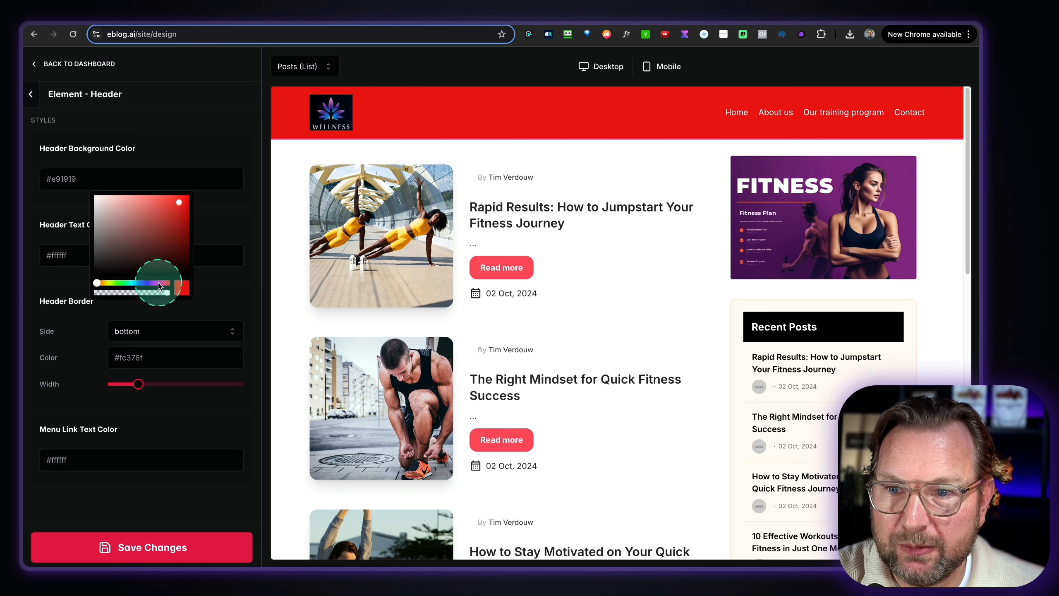
pyautogui.moveTo(159, 285); pyautogui.dragTo(154, 285)
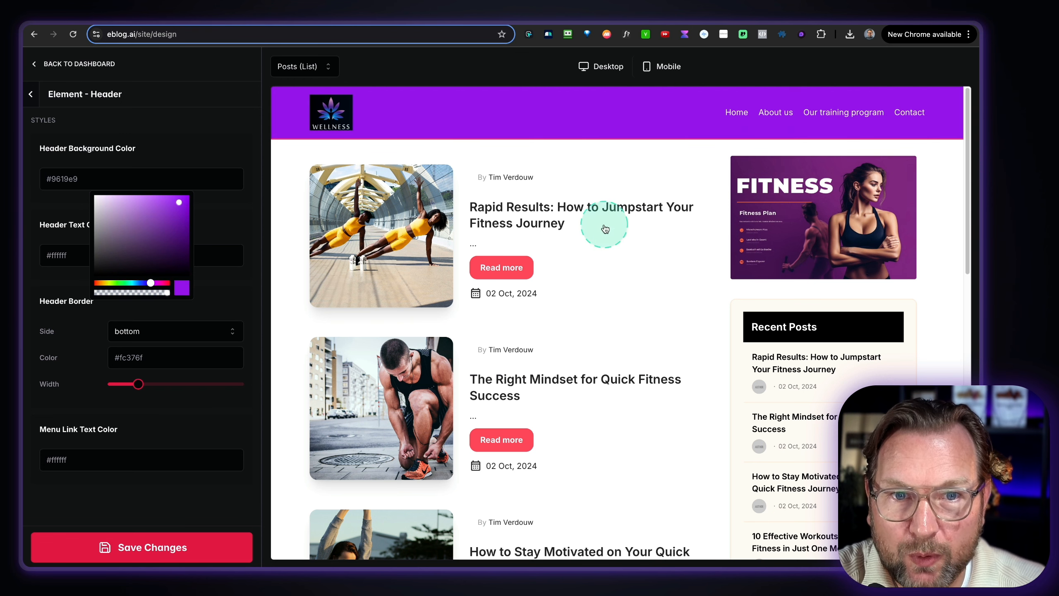
pyautogui.click(190, 173)
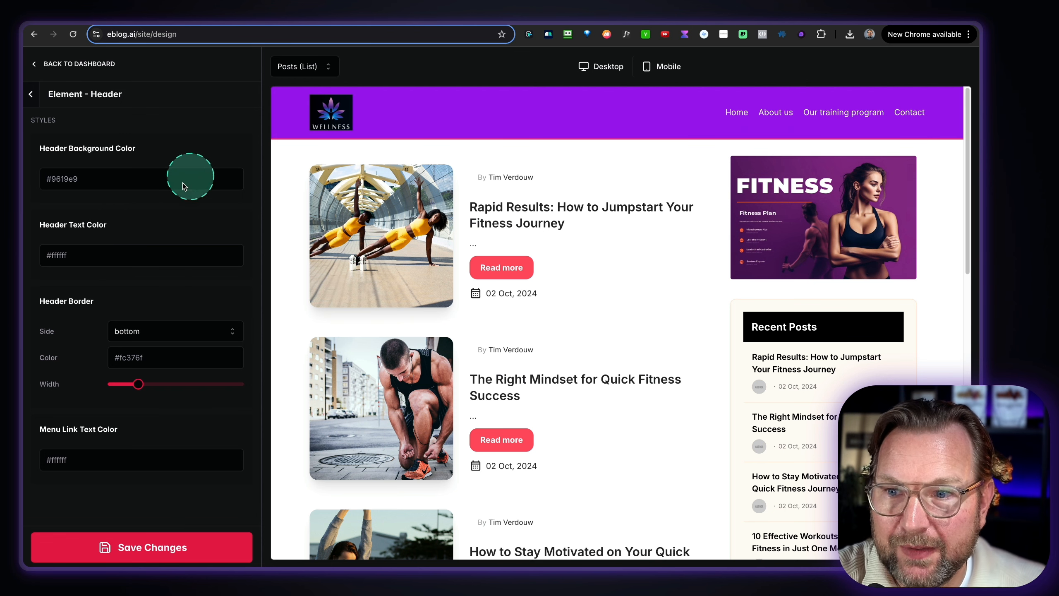
# Step: Try #ecebeb as the header text color and the green #09fc6e as the header's menu link text color
pyautogui.click(62, 259)
pyautogui.click(172, 282)
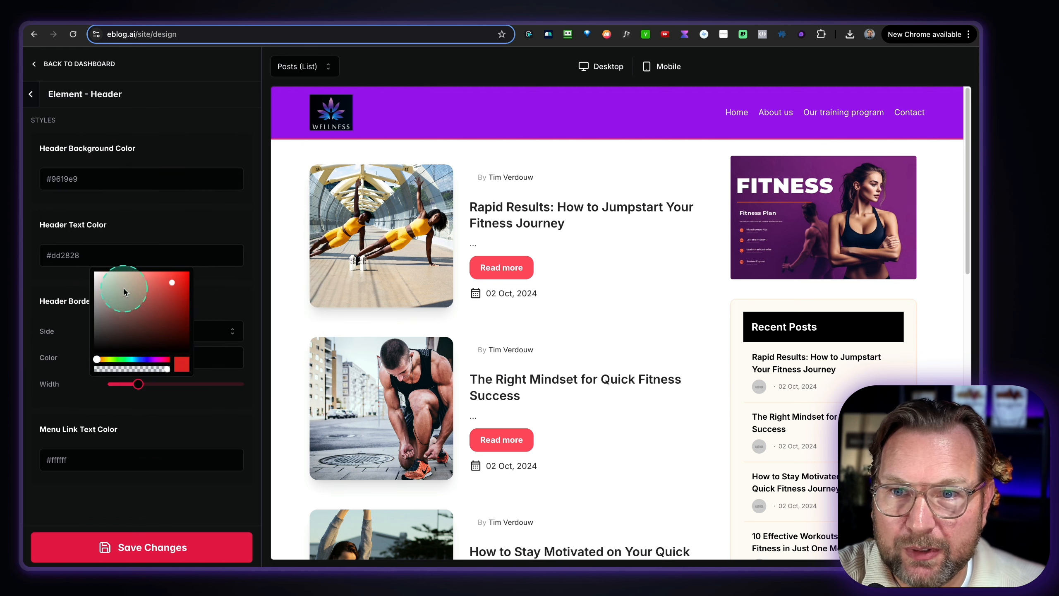
pyautogui.click(199, 197)
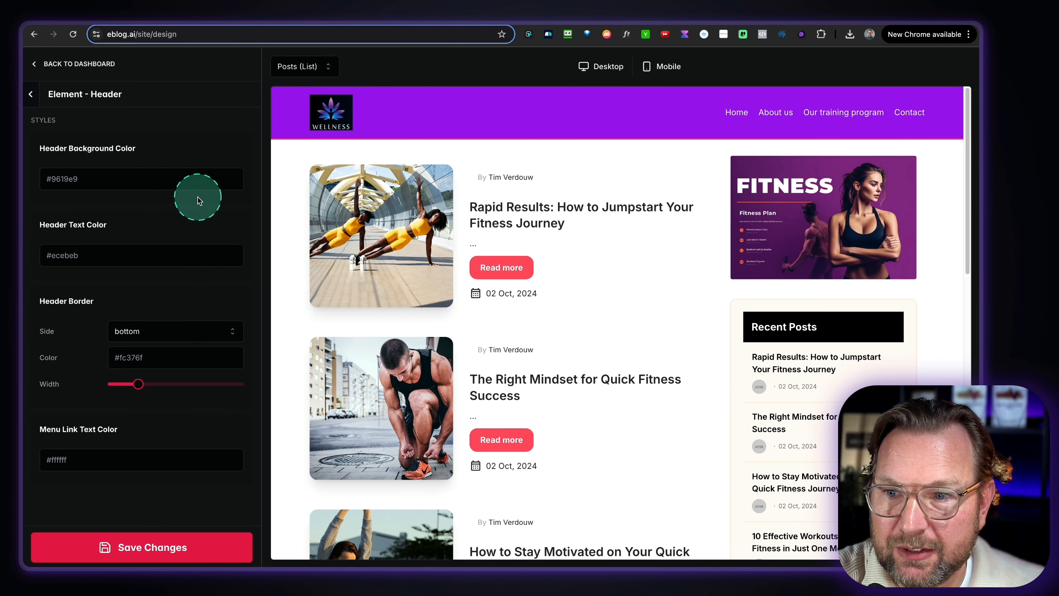
pyautogui.click(86, 458)
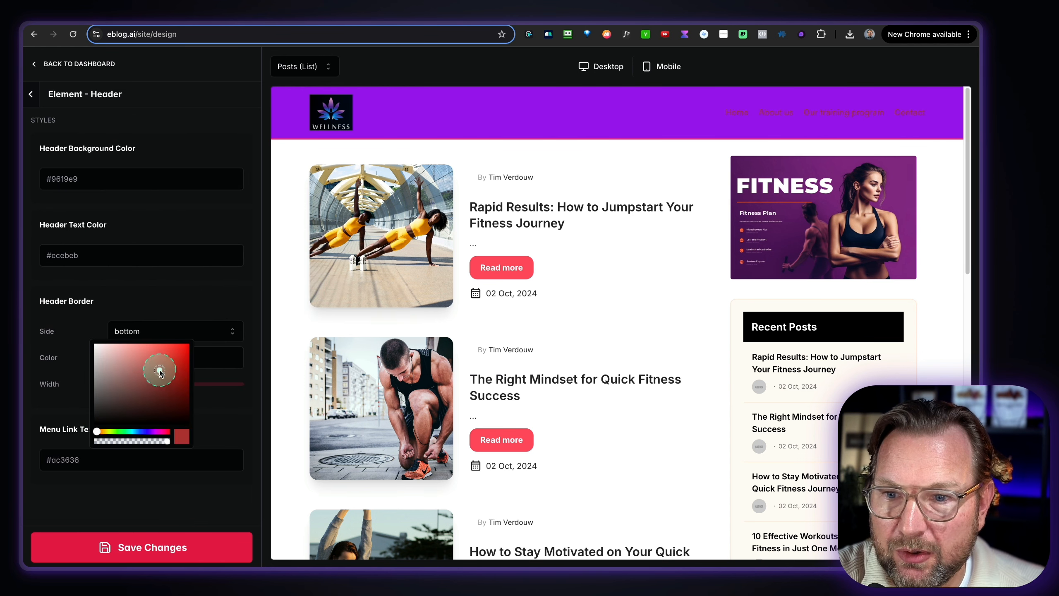
pyautogui.moveTo(149, 431); pyautogui.dragTo(133, 432)
pyautogui.click(177, 292)
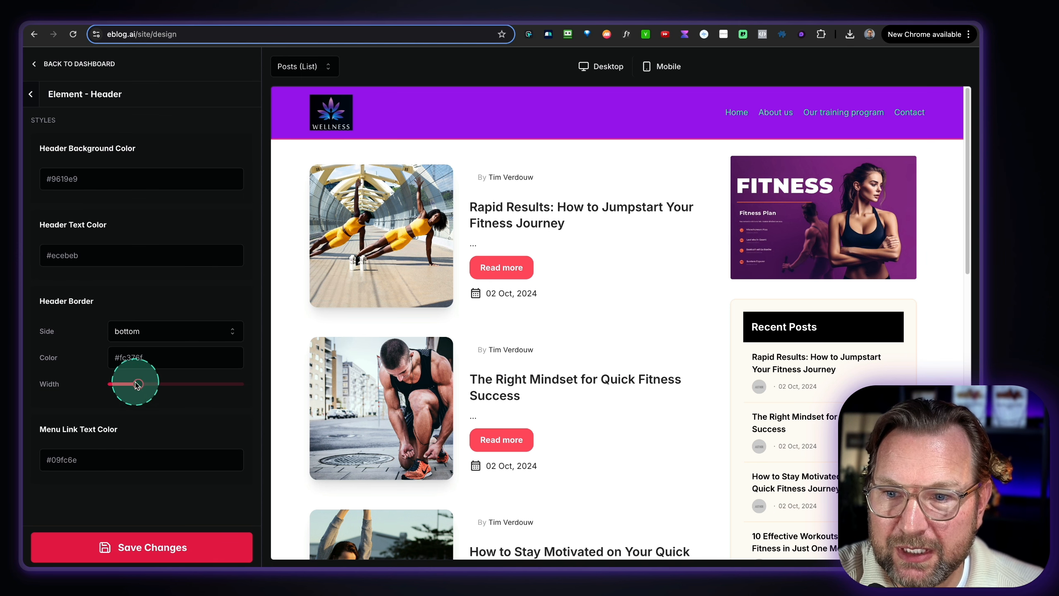
# Step: Try a near-maximum width and the green #47eb6a for the header's bottom border, and leave the Header settings without saving
pyautogui.moveTo(138, 384); pyautogui.dragTo(239, 383)
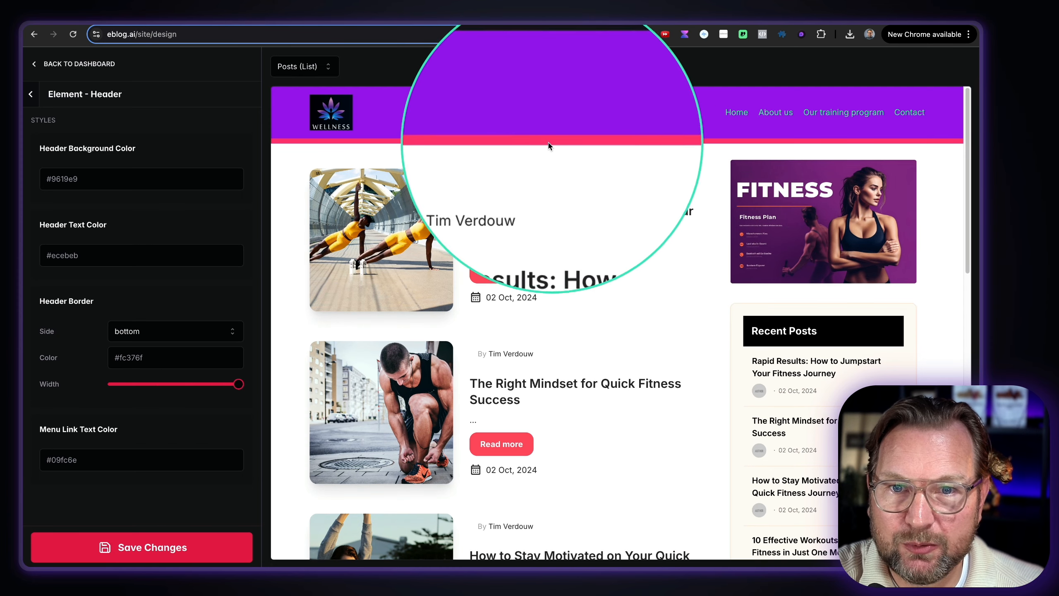
pyautogui.click(140, 357)
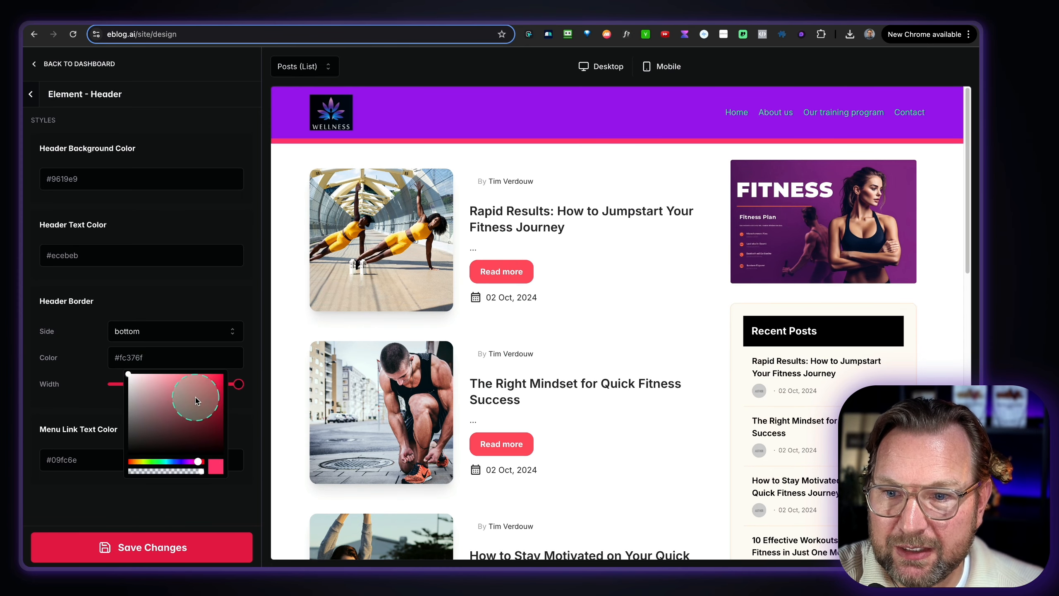
pyautogui.moveTo(196, 400)
pyautogui.mouseDown()
pyautogui.moveTo(222, 371)
pyautogui.moveTo(195, 382)
pyautogui.mouseUp()
pyautogui.click(180, 461)
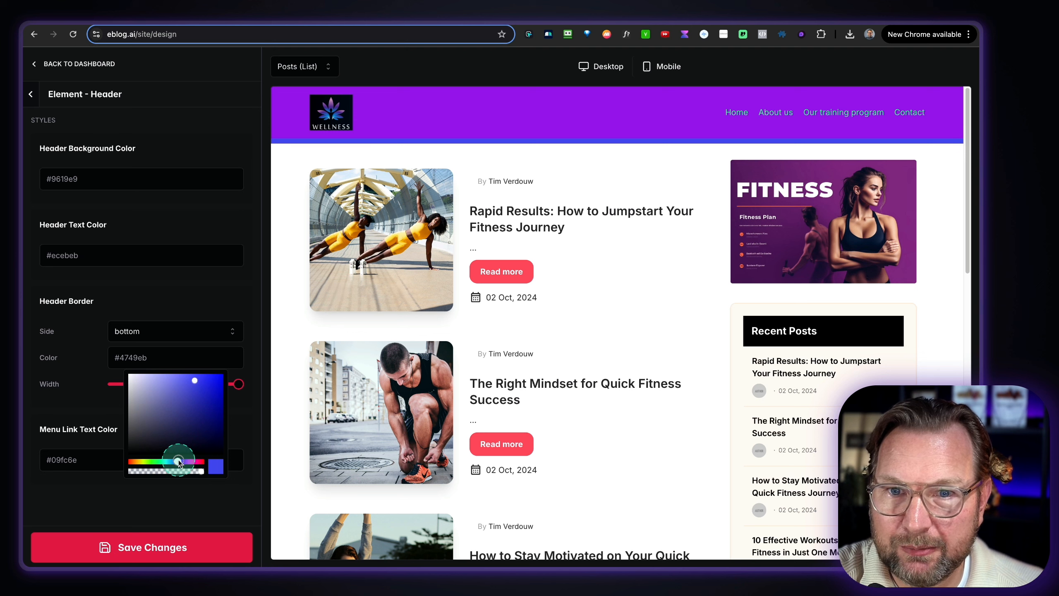
pyautogui.moveTo(177, 462); pyautogui.dragTo(155, 460)
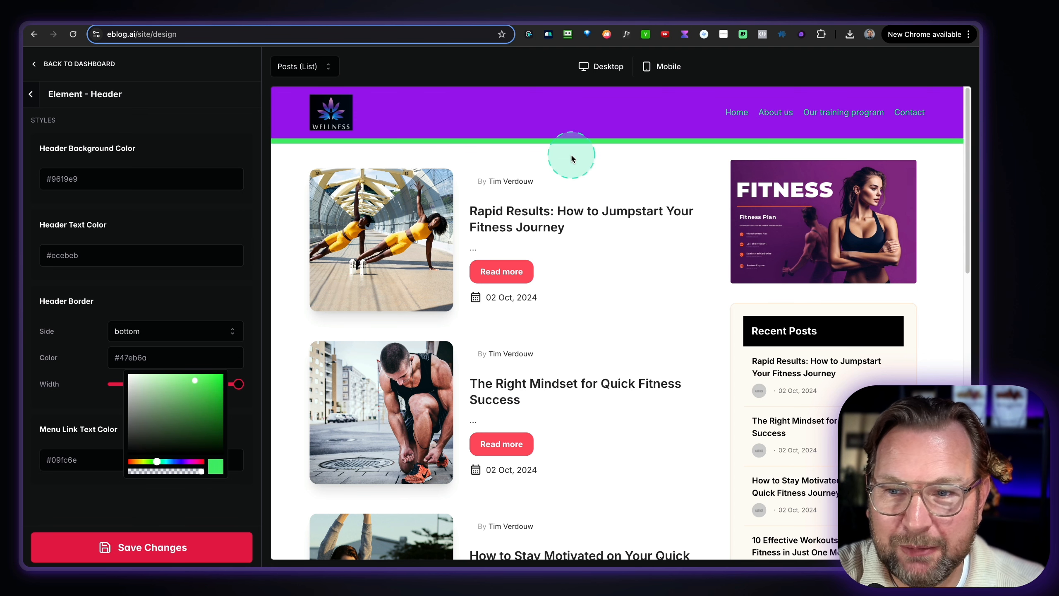
pyautogui.click(192, 280)
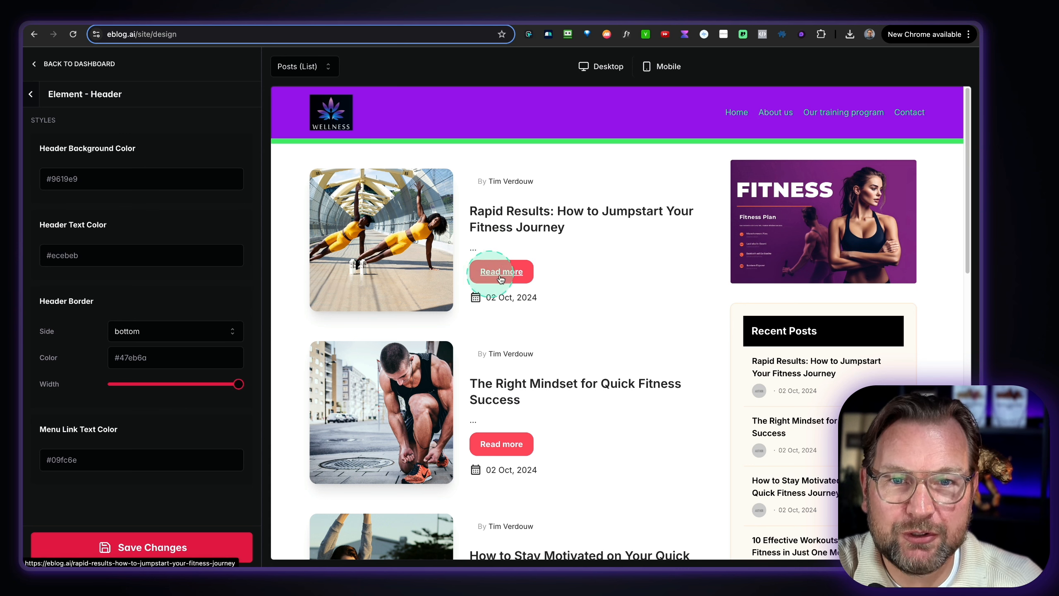
pyautogui.click(209, 234)
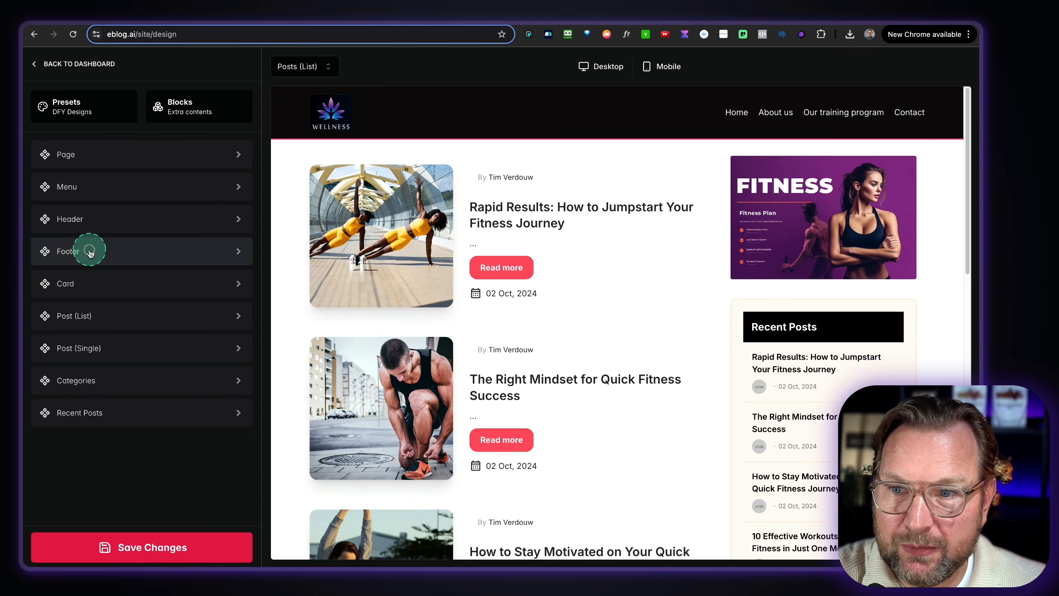
# Step: Open the Footer element's settings and try black #000000 as the footer background color
pyautogui.click(91, 253)
pyautogui.scroll(-10, 508, 350)
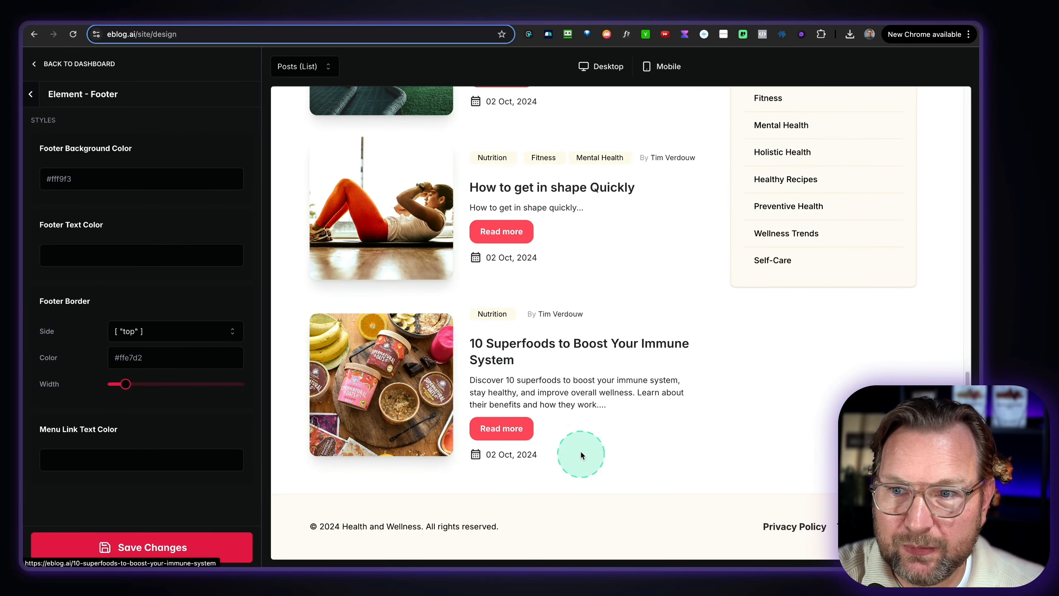
pyautogui.click(82, 175)
pyautogui.click(106, 276)
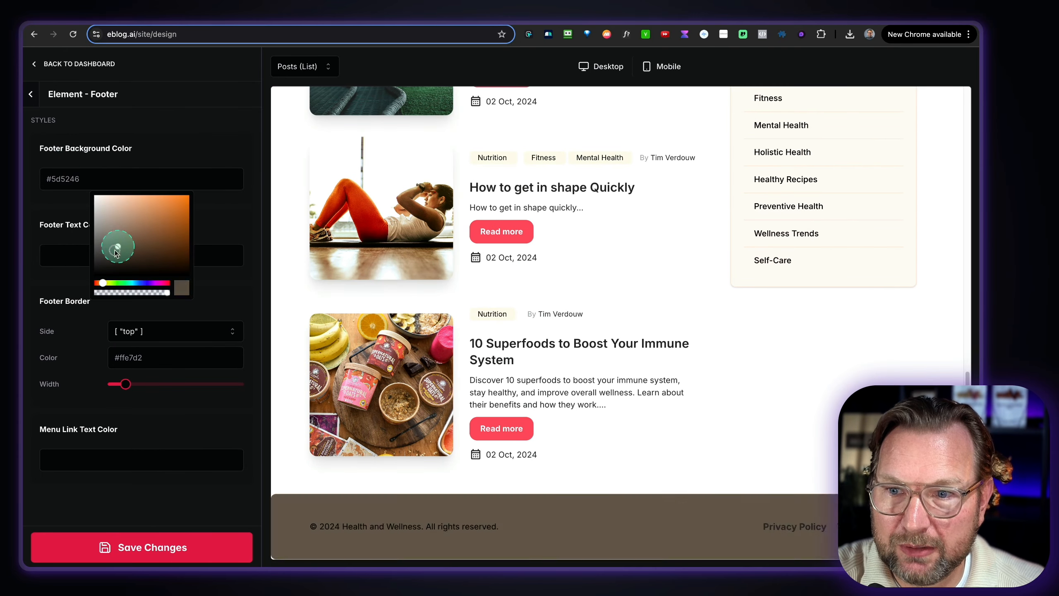
pyautogui.click(65, 273)
# Step: Try #fffcfc as the footer text color and #ffffff as its menu link text color, and return to the element list
pyautogui.click(93, 264)
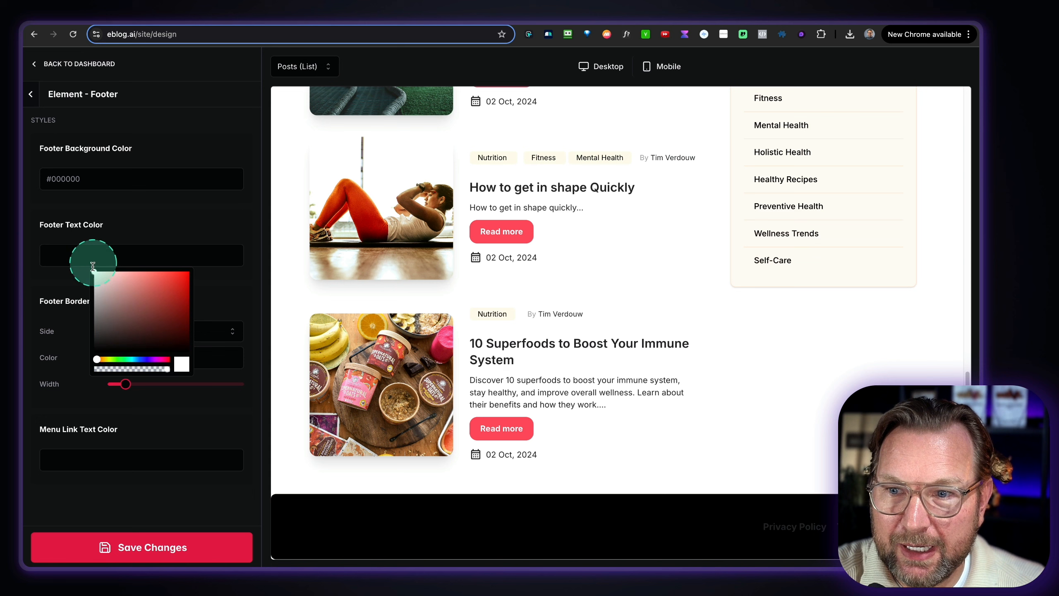
pyautogui.click(60, 279)
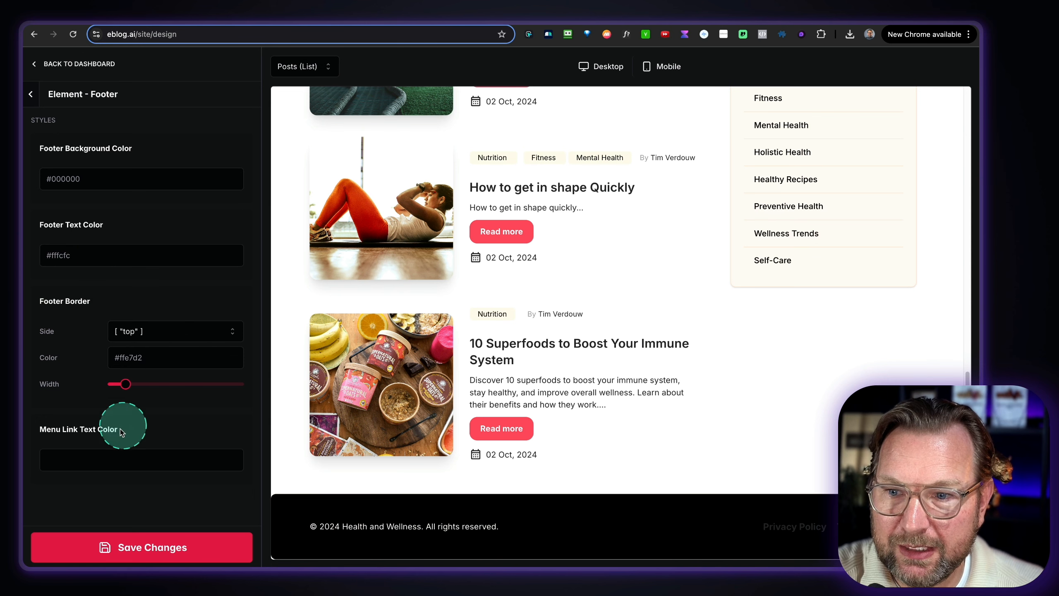
pyautogui.click(85, 451)
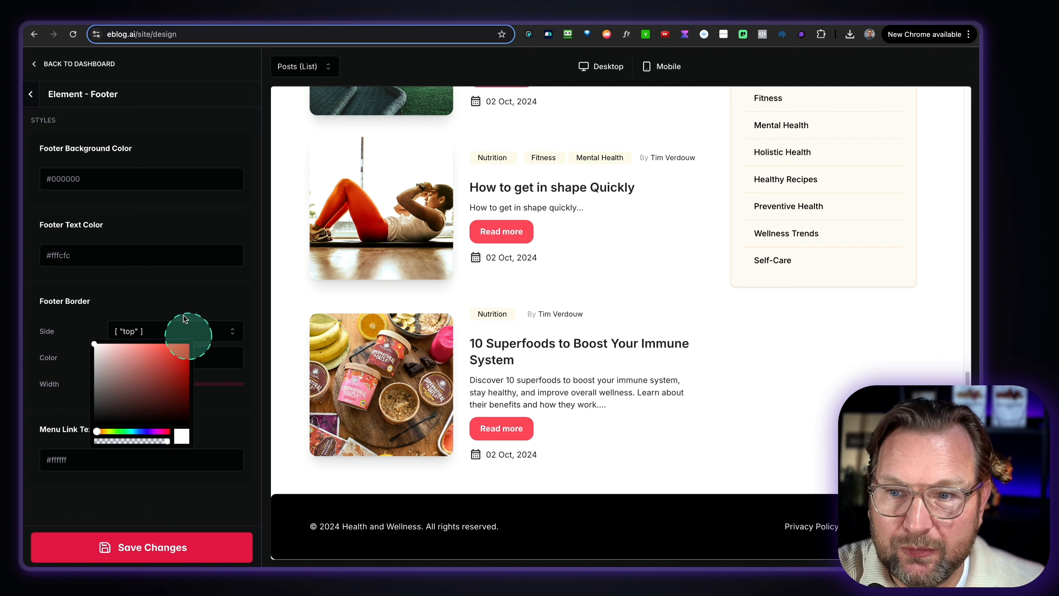
pyautogui.click(175, 258)
pyautogui.click(253, 278)
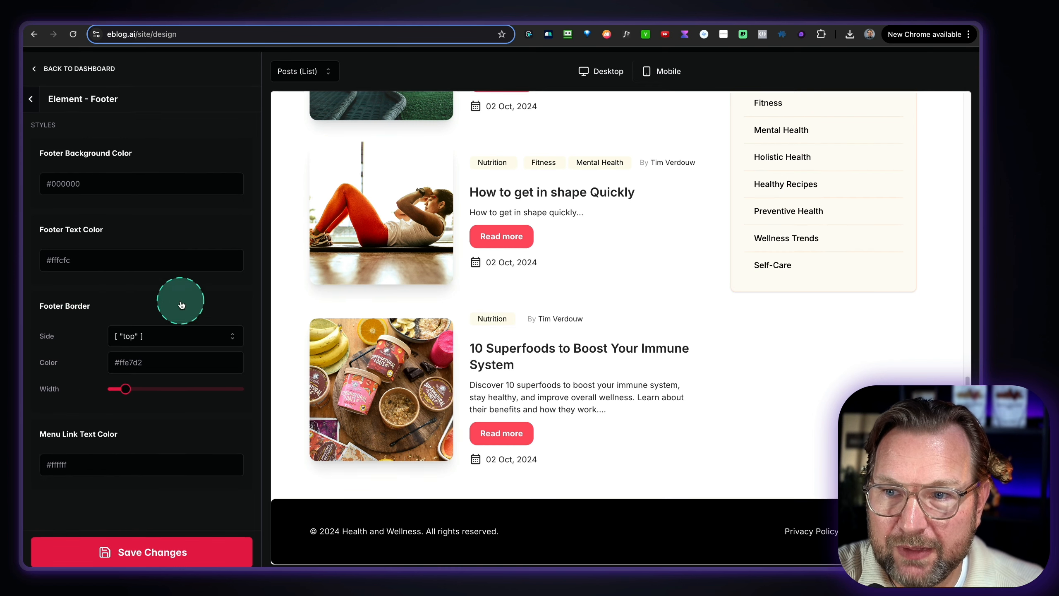
pyautogui.click(61, 99)
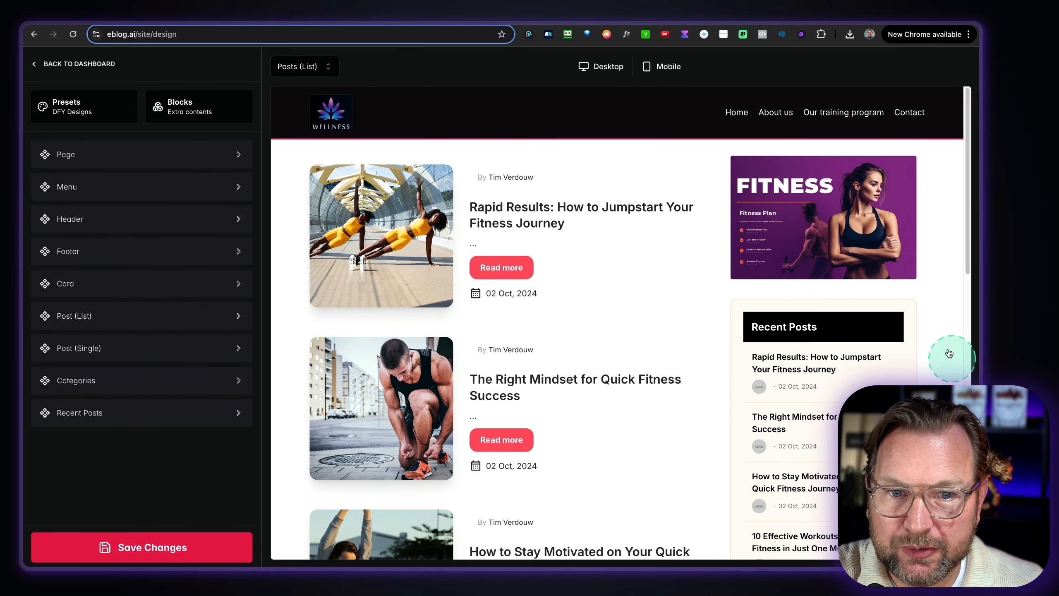
# Step: Open the Card element's settings and try a wider card border with a medium card shadow
pyautogui.click(142, 291)
pyautogui.scroll(-2, 170, 319)
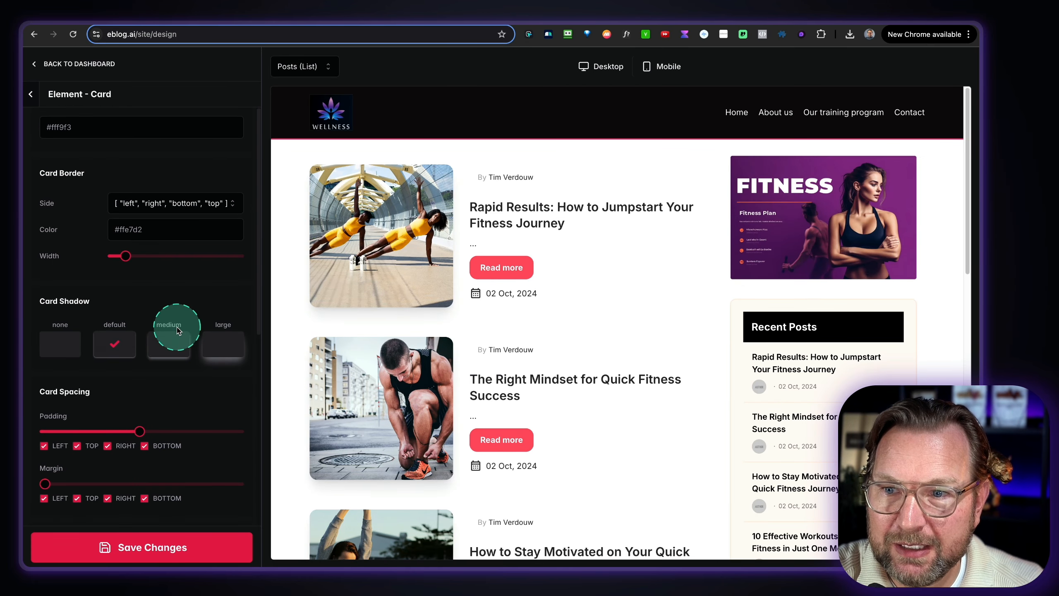
pyautogui.moveTo(126, 252); pyautogui.dragTo(163, 250)
pyautogui.scroll(-1, 130, 307)
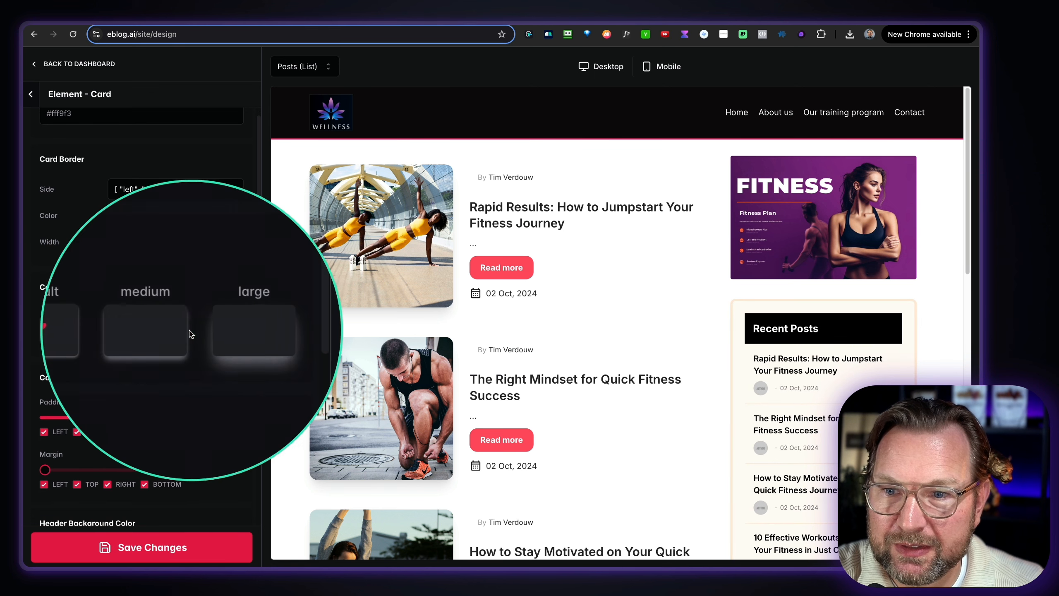
pyautogui.click(169, 339)
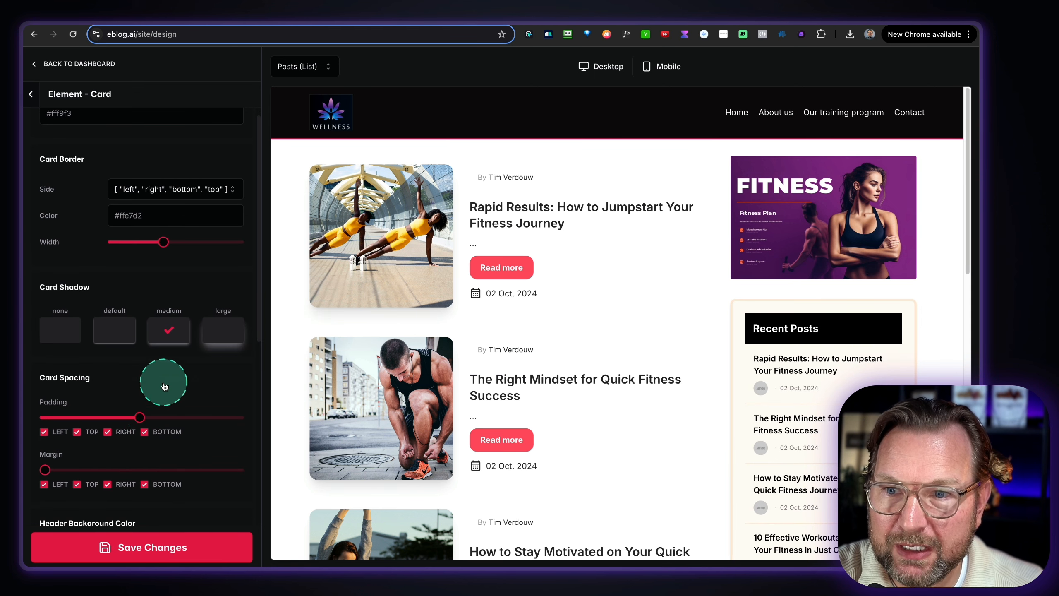
# Step: Try the purple #9321f0 as the card background color
pyautogui.scroll(3, 163, 381)
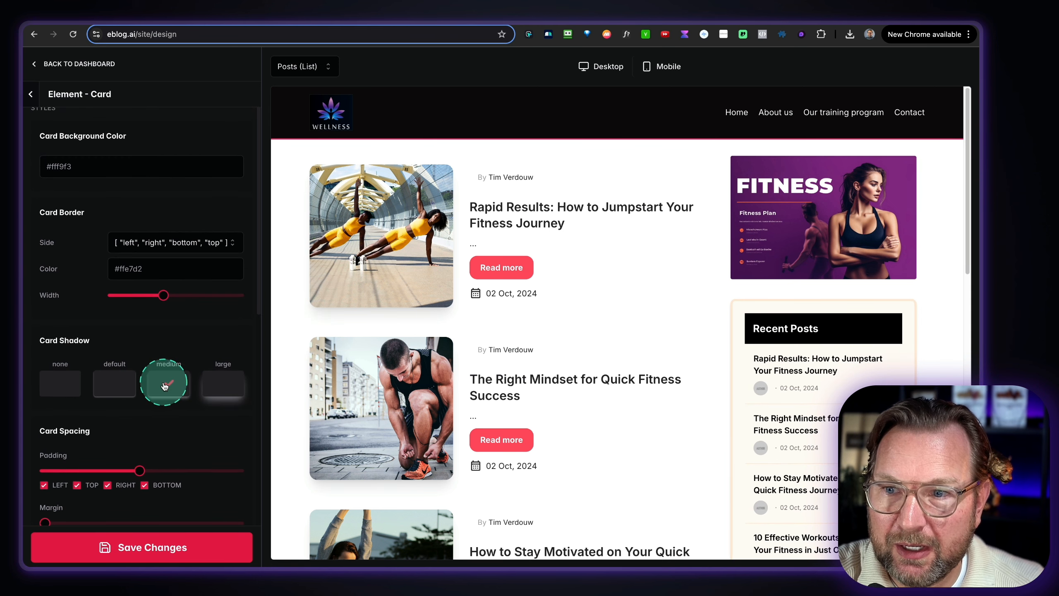
pyautogui.click(91, 180)
pyautogui.click(162, 209)
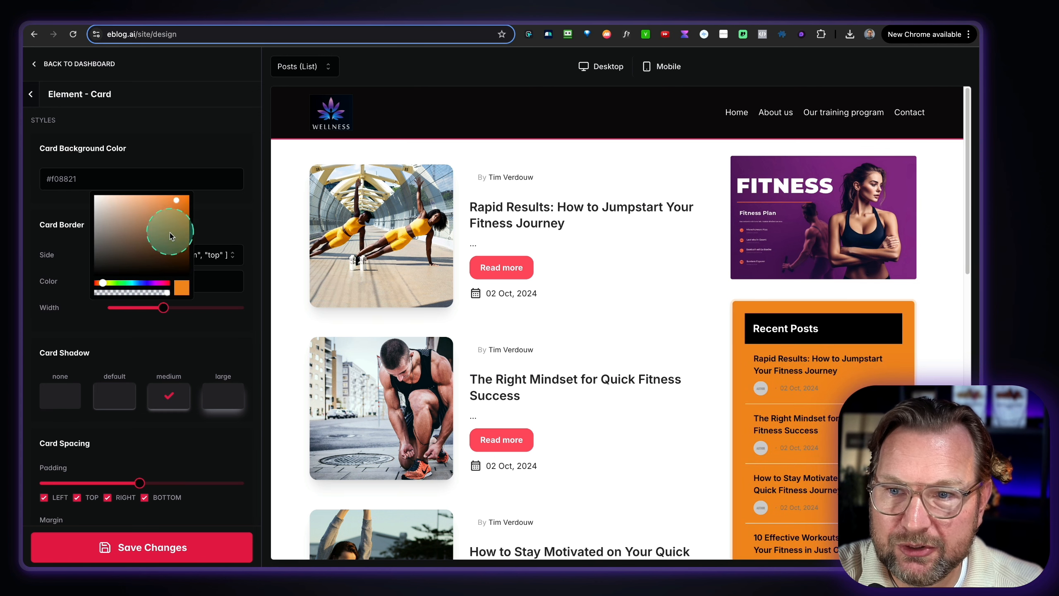
pyautogui.moveTo(160, 285); pyautogui.dragTo(151, 284)
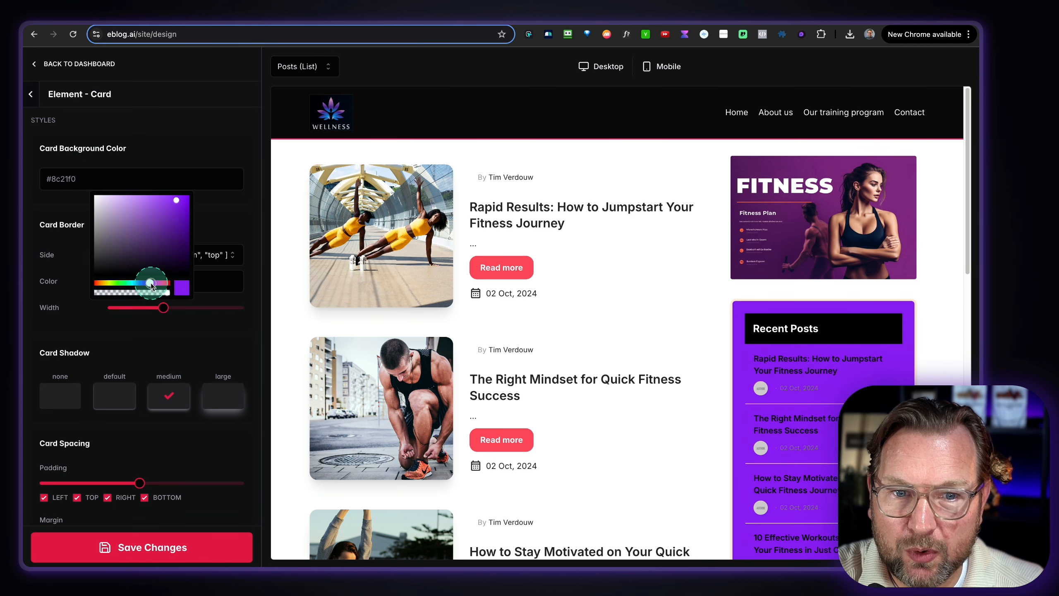
pyautogui.click(73, 308)
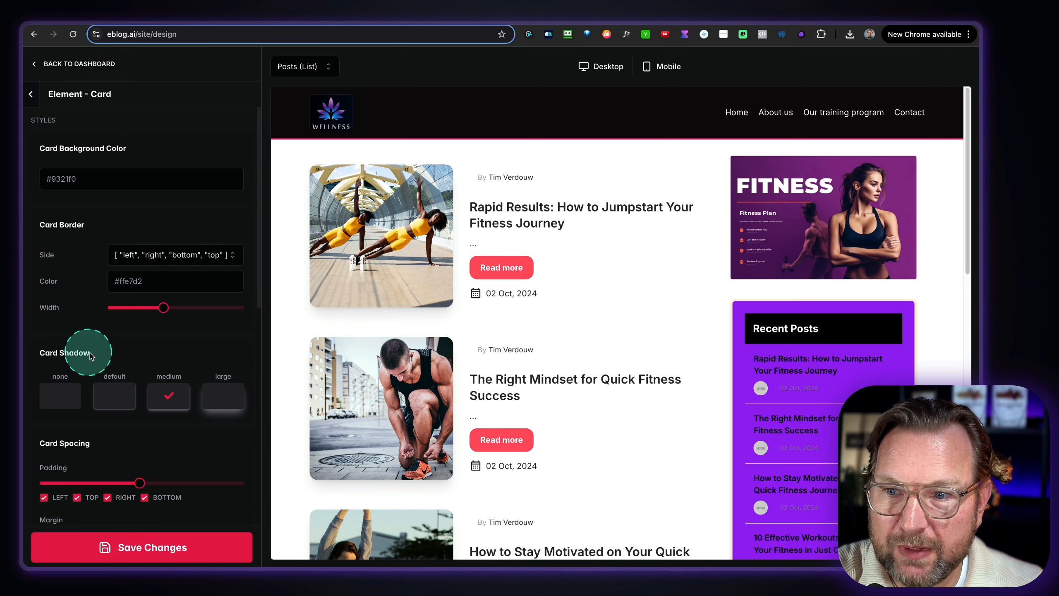
# Step: Try #171212 as the card's header background color and #febcbc as its header text color
pyautogui.scroll(-8, 75, 354)
pyautogui.click(89, 282)
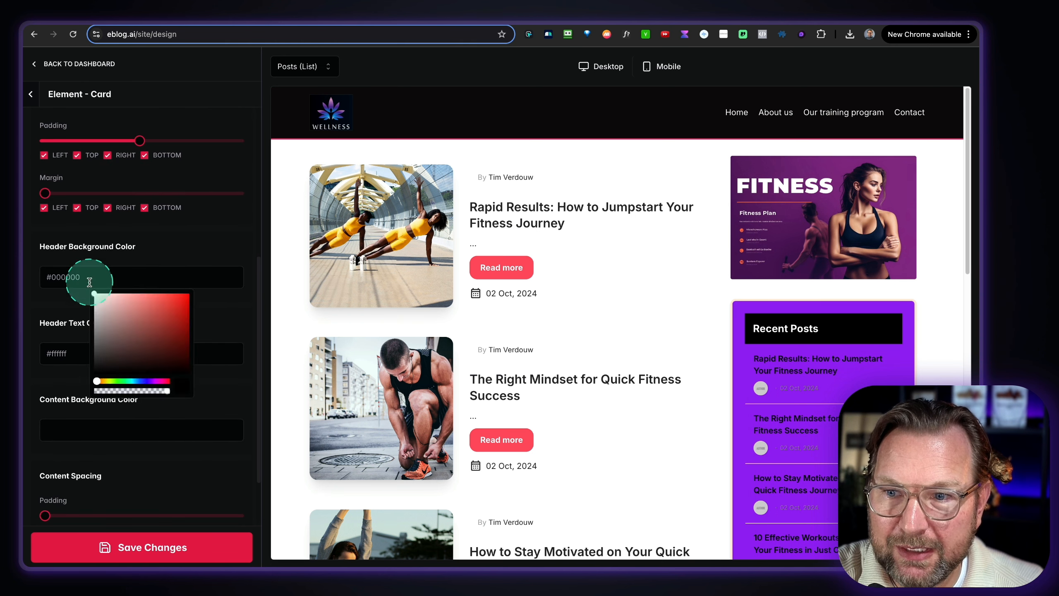
pyautogui.moveTo(107, 308); pyautogui.dragTo(114, 367)
pyautogui.click(117, 287)
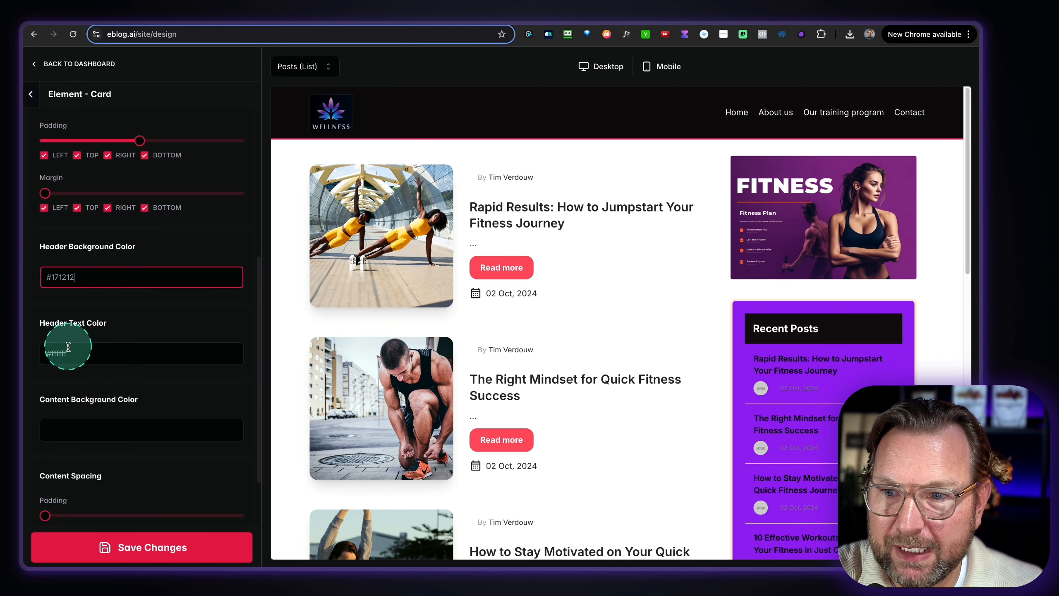
pyautogui.click(70, 354)
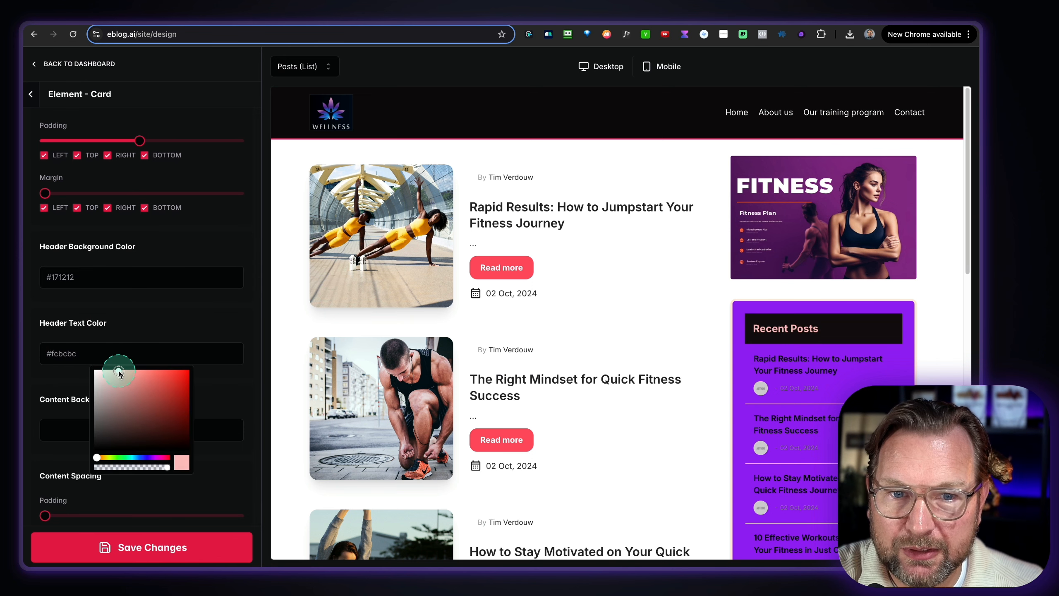
pyautogui.click(144, 317)
# Step: Try #fff3f3 as the card's content background color with slight content padding, and return to the element list
pyautogui.scroll(-2, 125, 334)
pyautogui.click(90, 344)
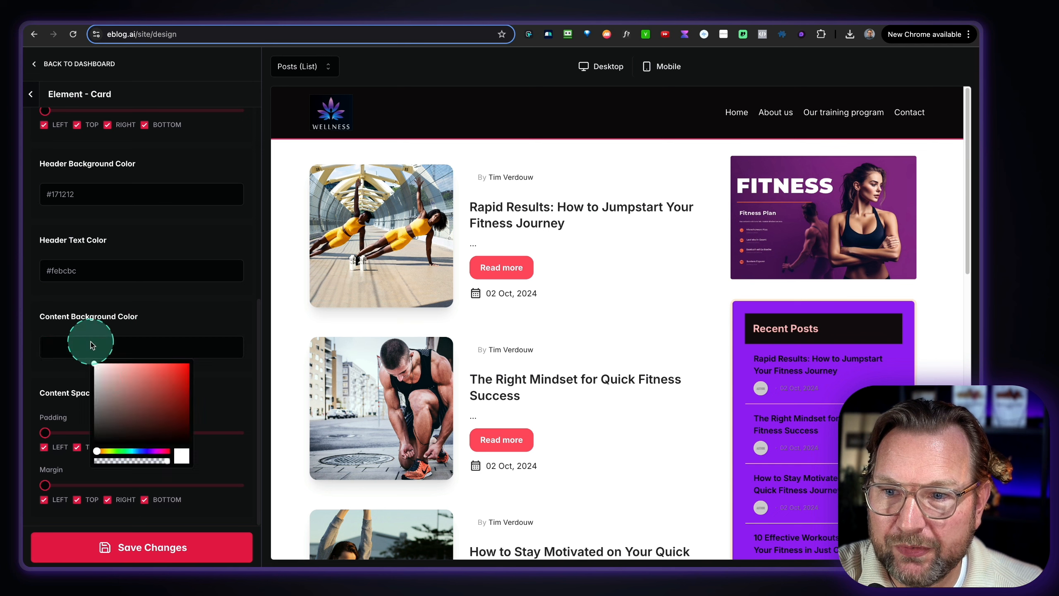
pyautogui.moveTo(107, 381)
pyautogui.mouseDown()
pyautogui.moveTo(135, 373)
pyautogui.moveTo(98, 364)
pyautogui.mouseUp()
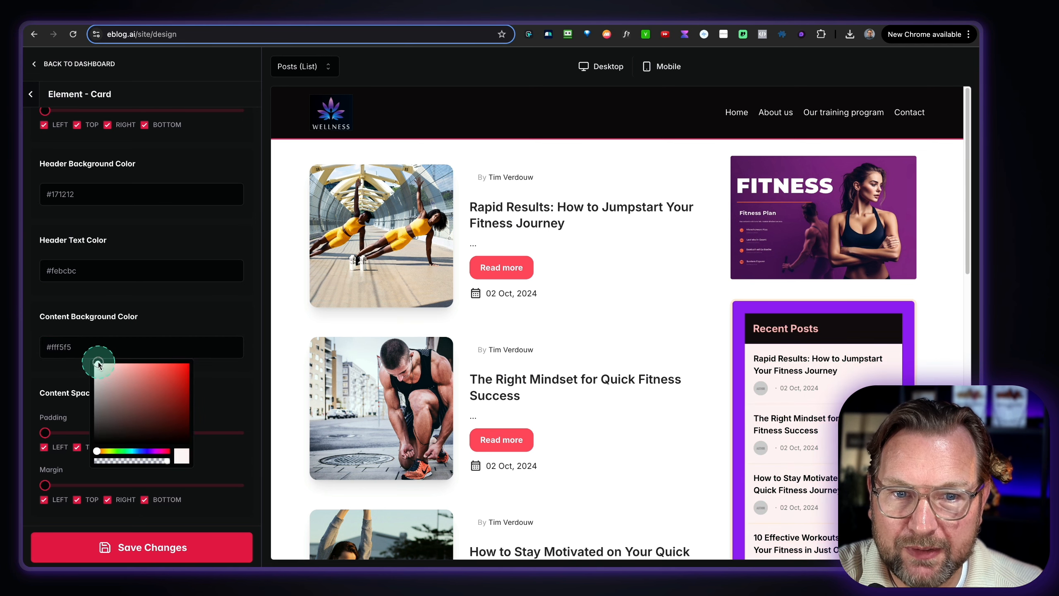
pyautogui.click(168, 287)
pyautogui.scroll(-5, 728, 292)
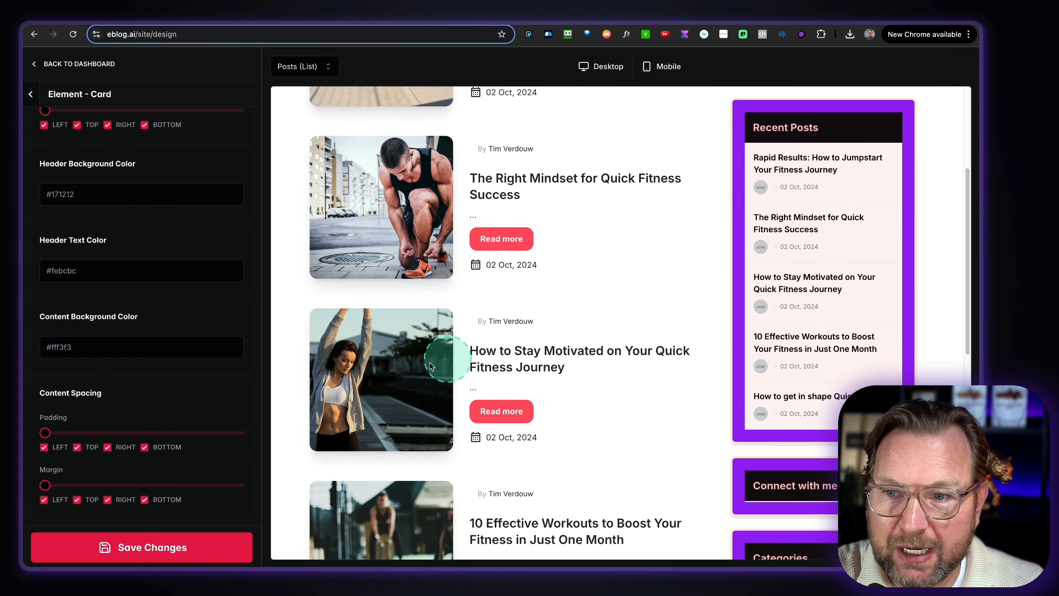
pyautogui.moveTo(47, 433); pyautogui.dragTo(69, 433)
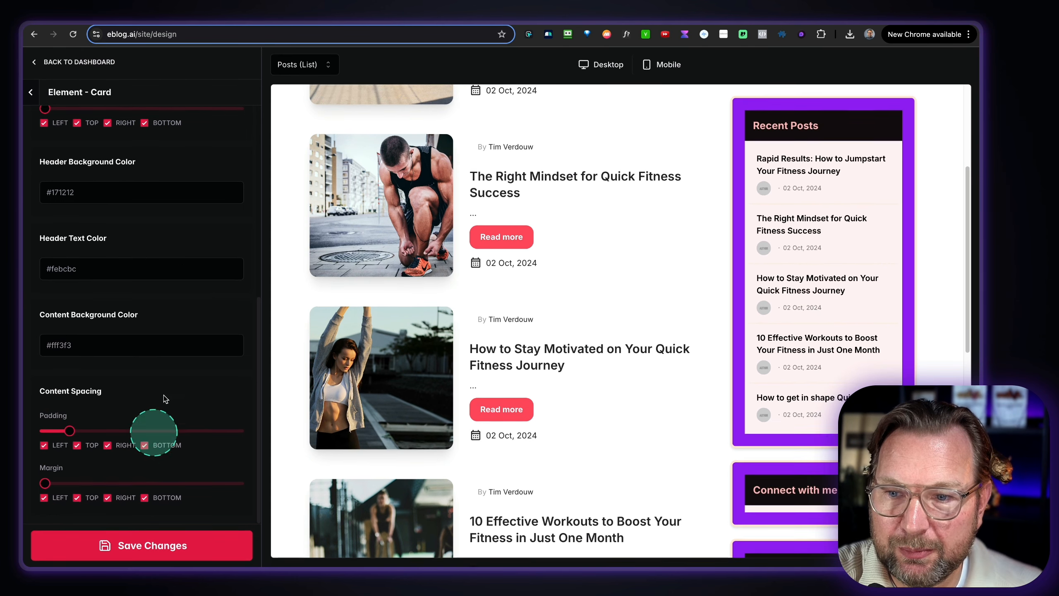
pyautogui.click(47, 92)
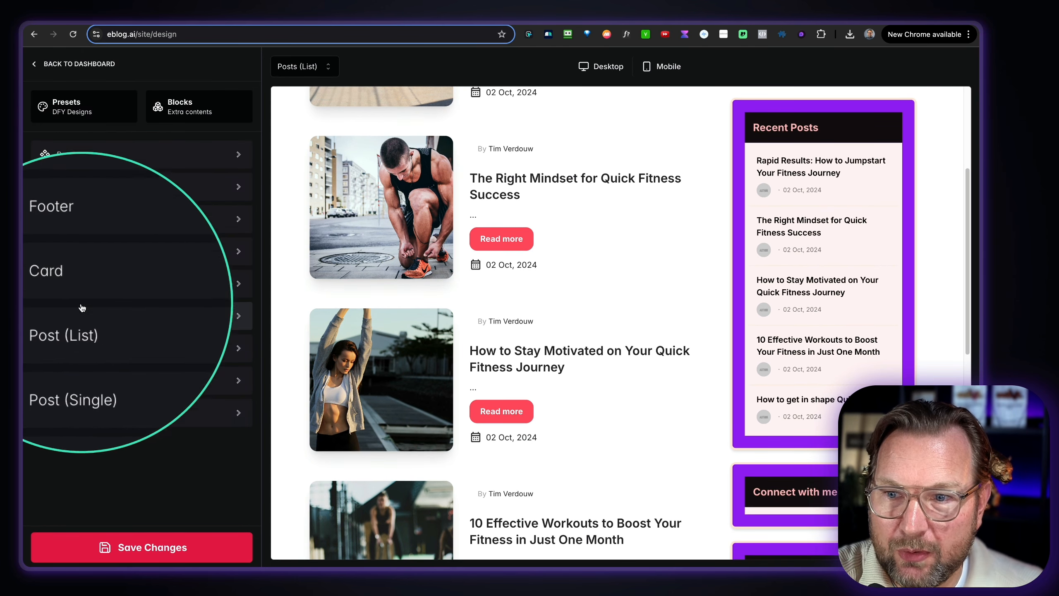
# Step: Try the Grid layout for the Post (List) element, look through its style settings and return to the element list
pyautogui.click(82, 314)
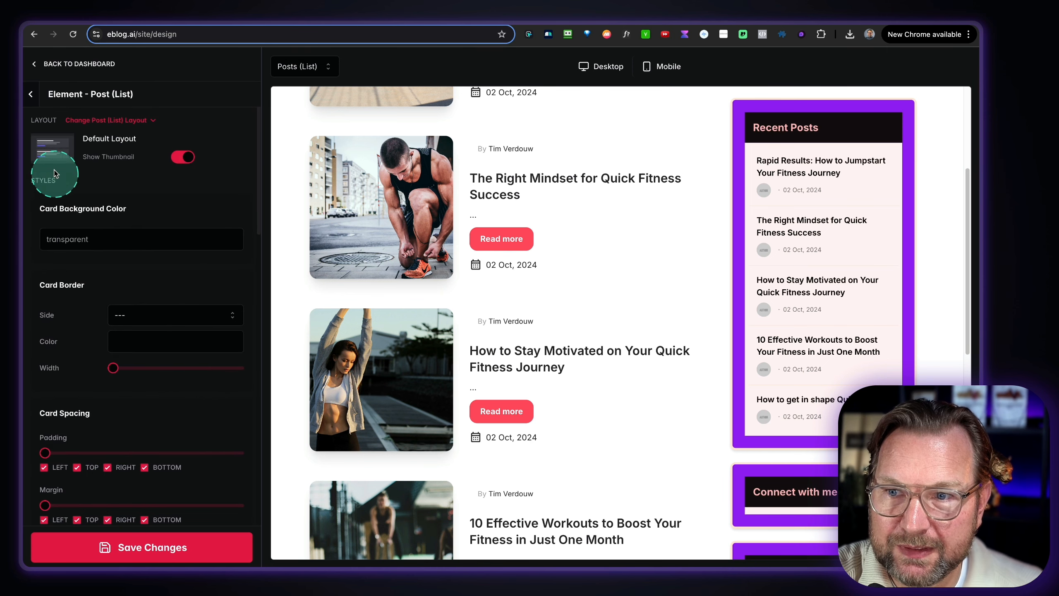
pyautogui.click(107, 120)
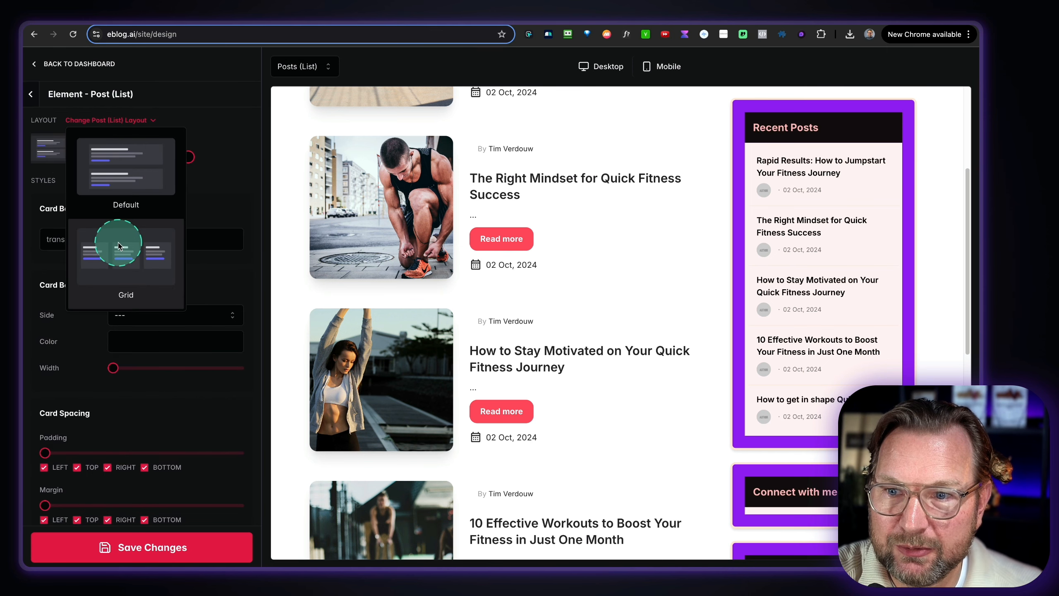
pyautogui.click(148, 303)
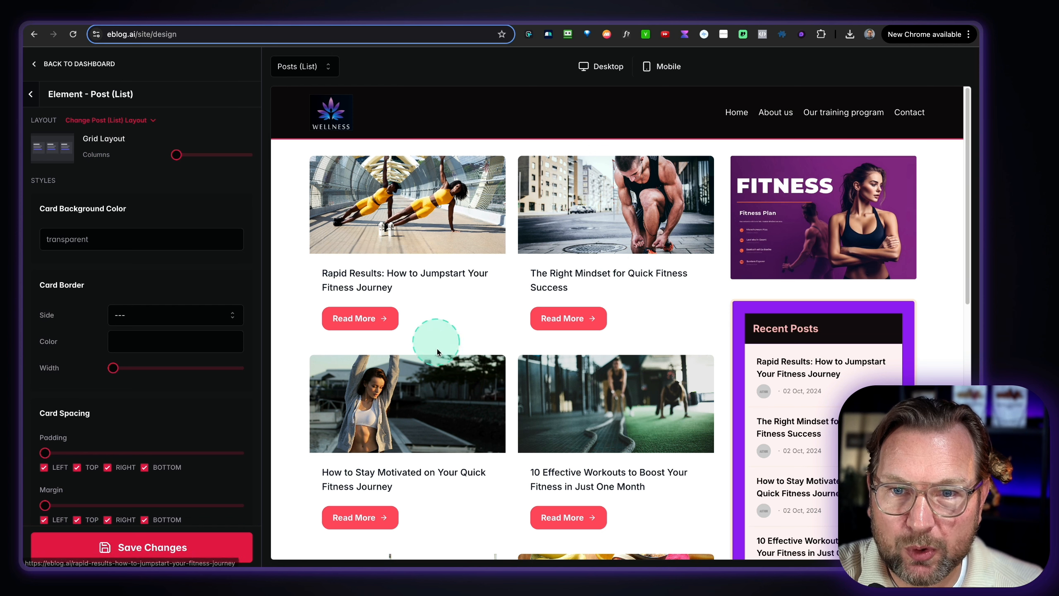
pyautogui.scroll(-10, 187, 412)
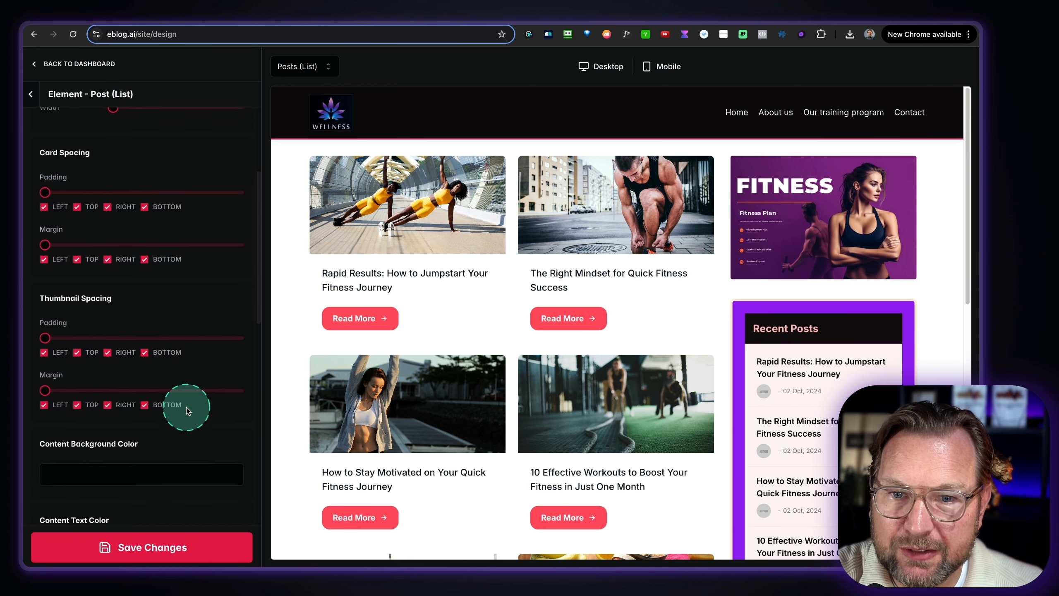
pyautogui.scroll(10, 187, 411)
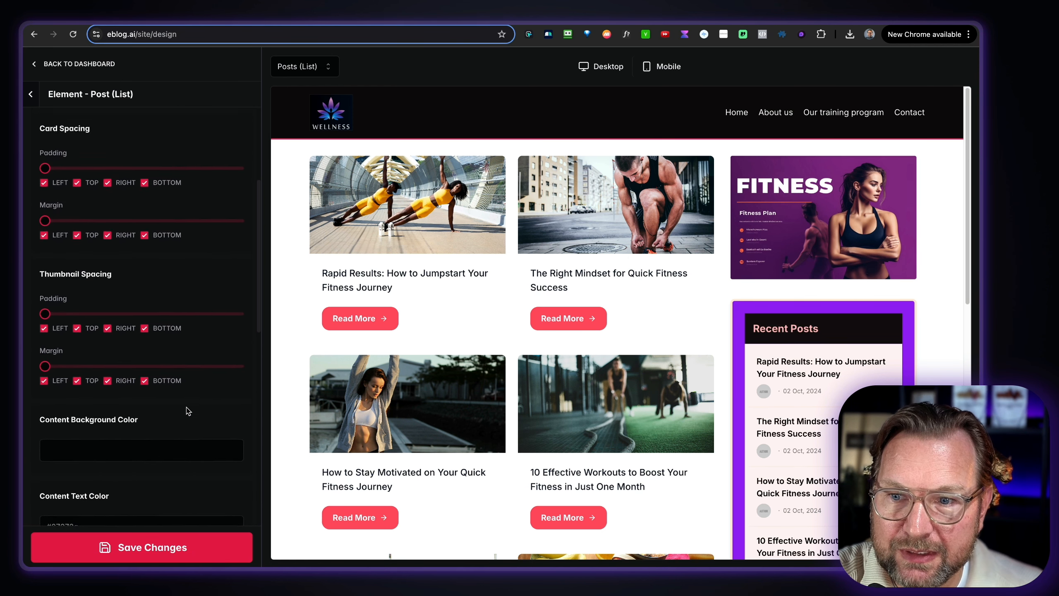
pyautogui.click(28, 94)
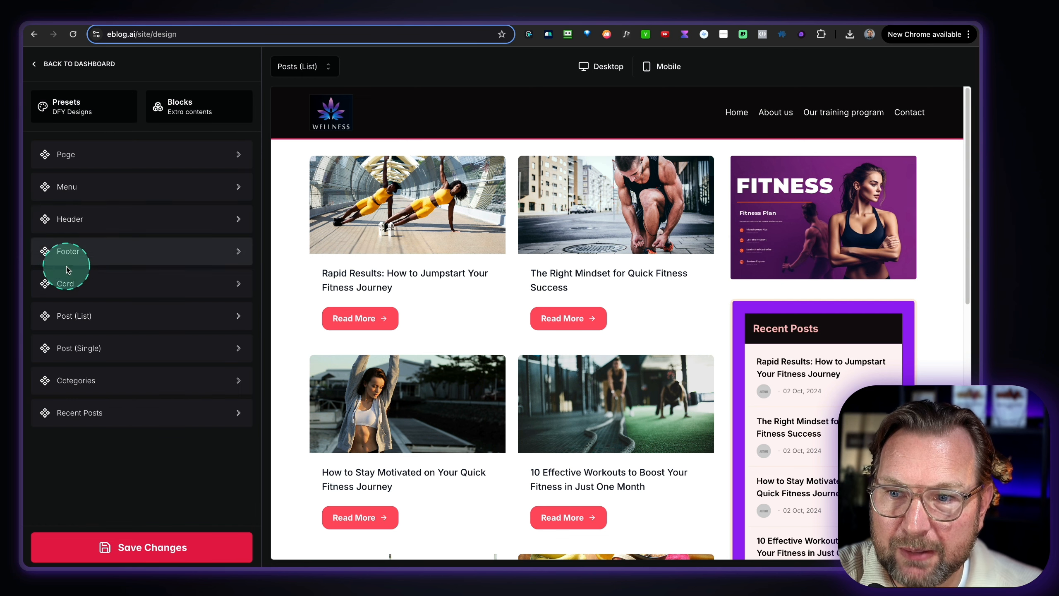
# Step: Examine the Categories element's item background, spacing and divider settings, and return to the element list
pyautogui.click(111, 386)
pyautogui.click(96, 394)
pyautogui.scroll(-3, 162, 248)
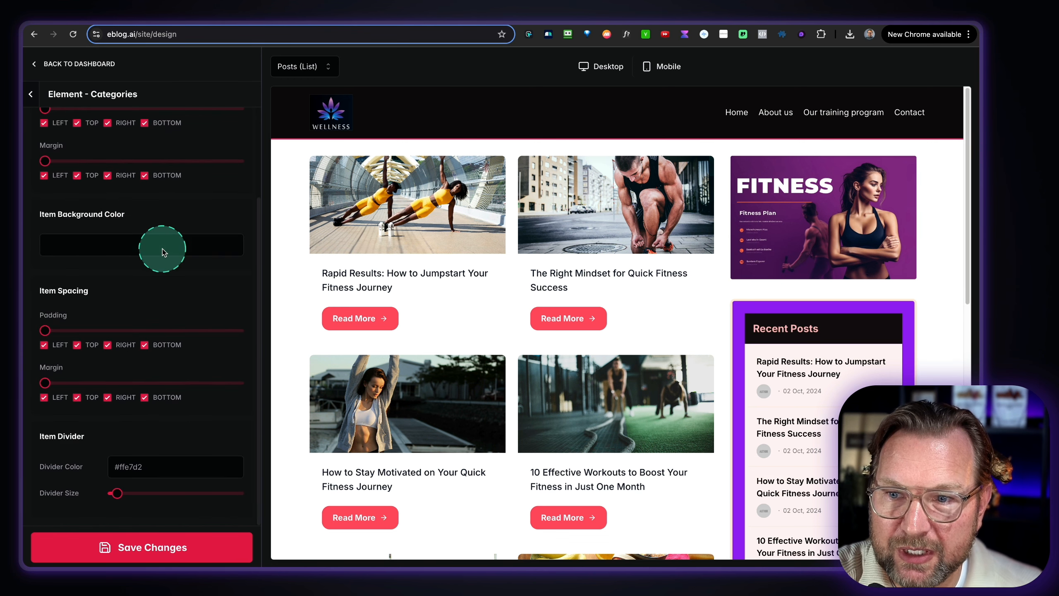
pyautogui.scroll(3, 83, 250)
pyautogui.click(31, 94)
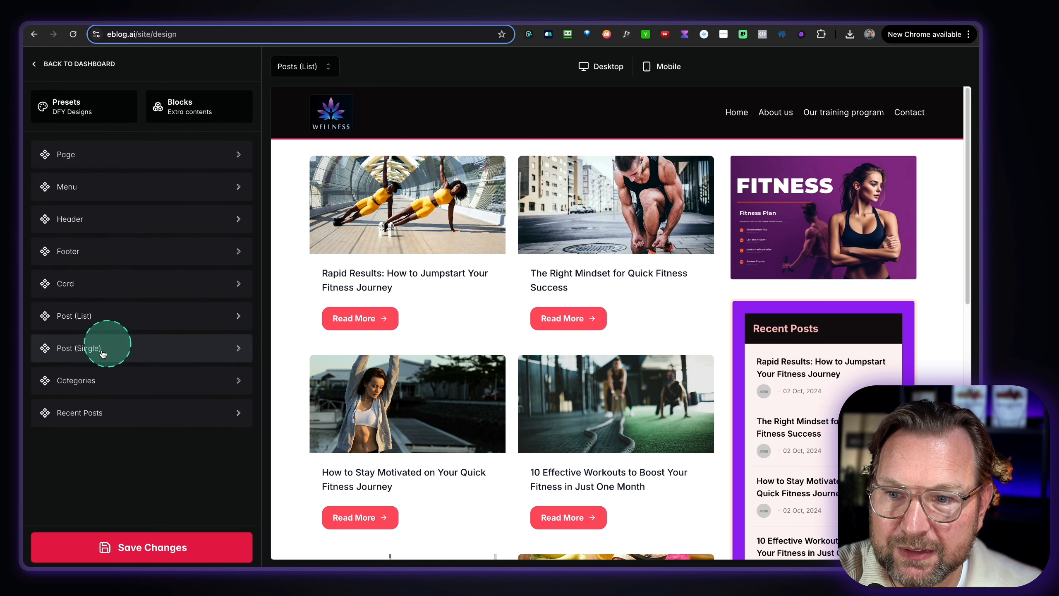
# Step: Examine the Recent Posts element's item spacing, divider and text color settings, and return to the element list
pyautogui.click(112, 413)
pyautogui.scroll(-5, 173, 244)
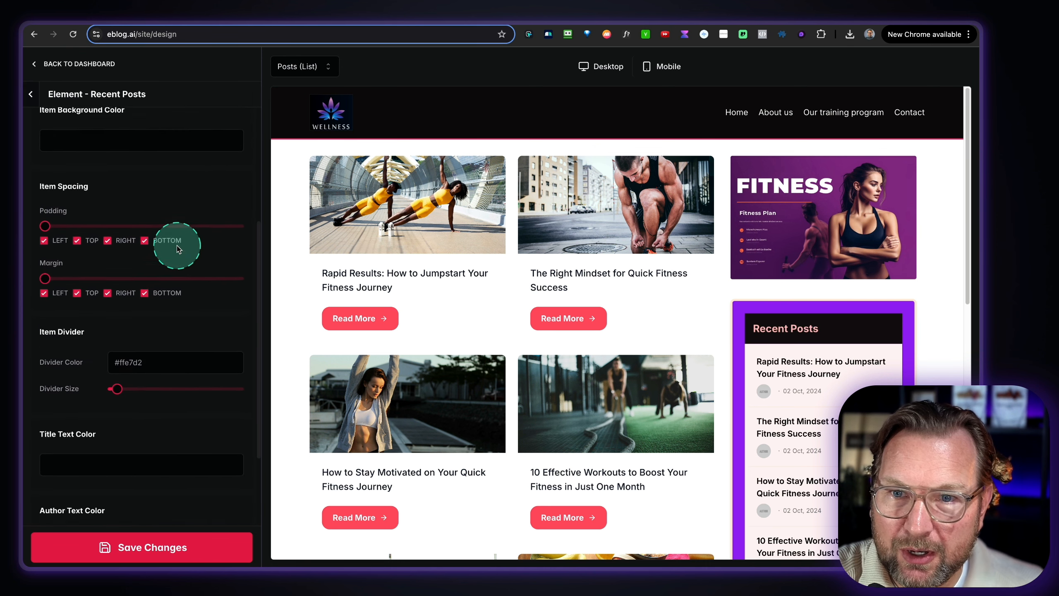
pyautogui.scroll(5, 172, 239)
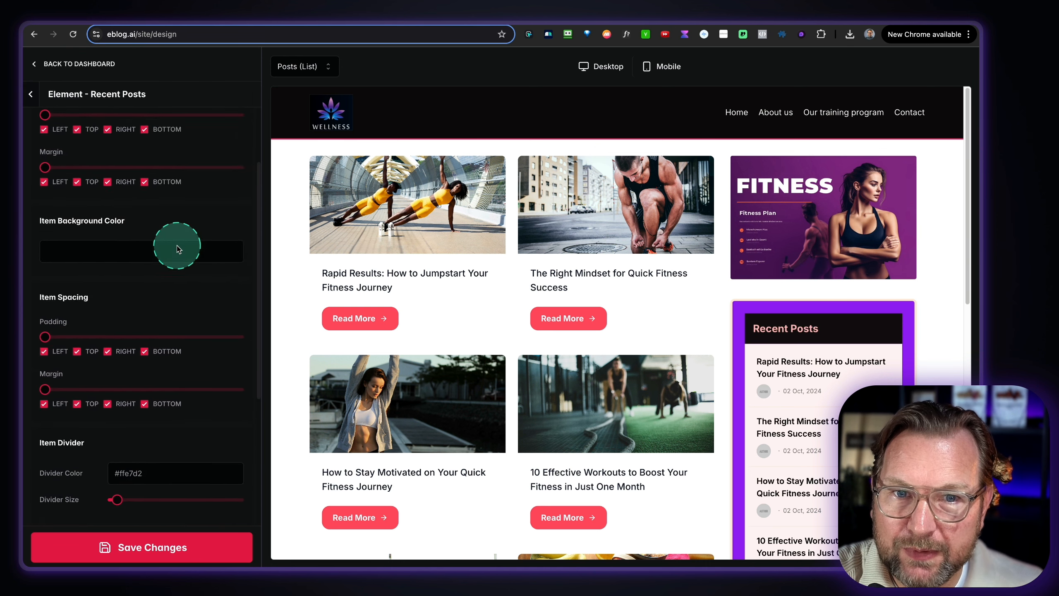
pyautogui.click(32, 95)
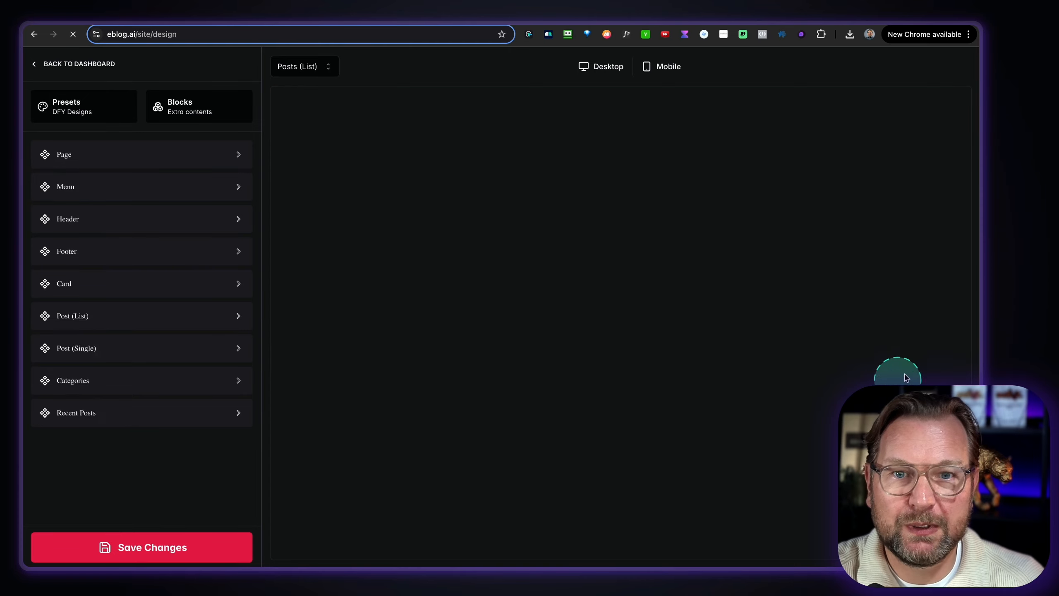
# Step: Look over the post list preview, and leave the design editor without saving for the site's Dashboard
pyautogui.scroll(-5, 729, 325)
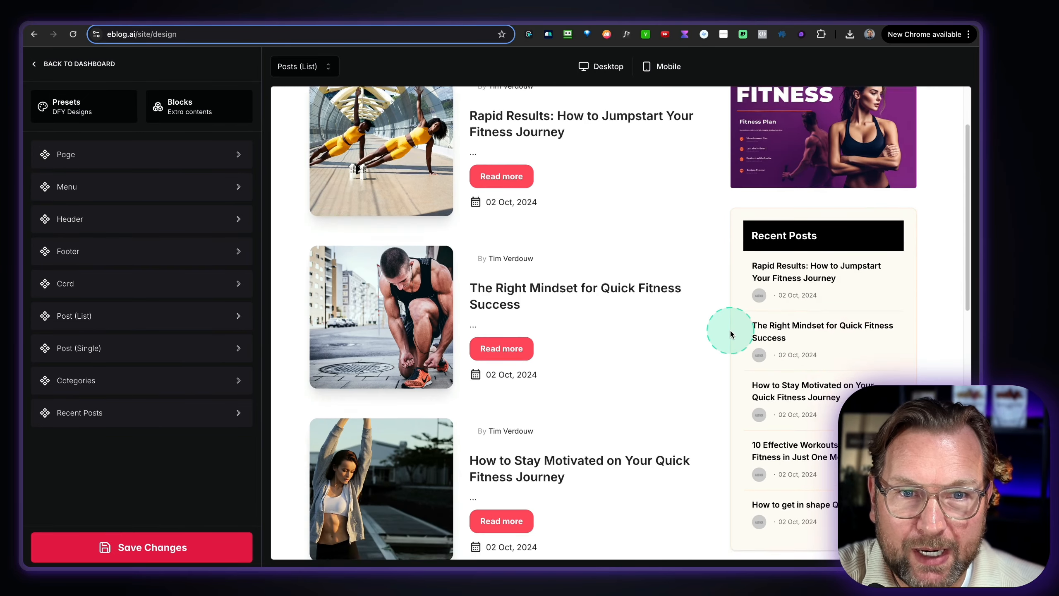
pyautogui.scroll(5, 730, 334)
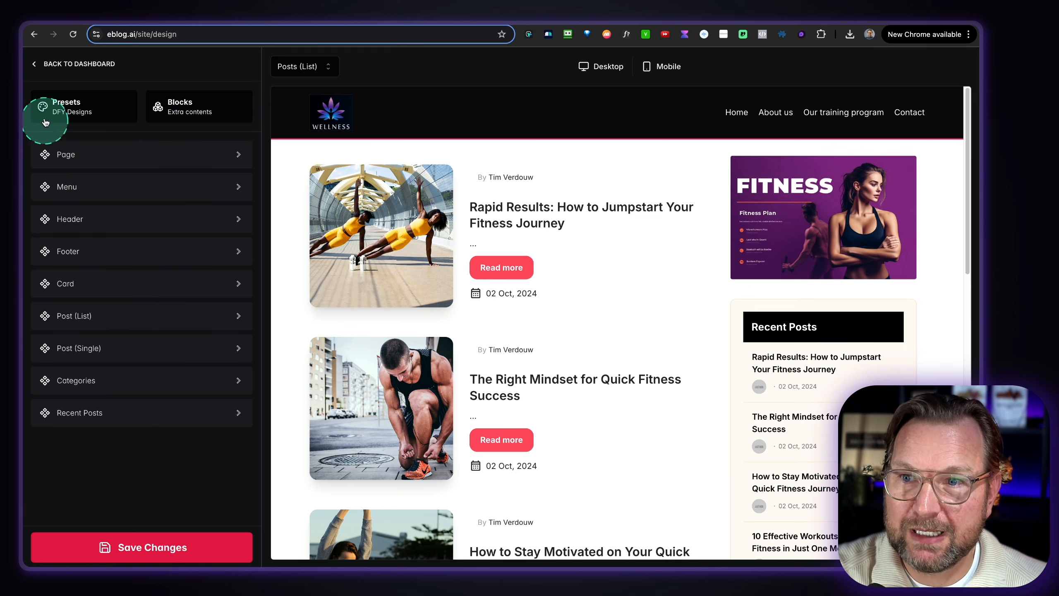
pyautogui.click(35, 64)
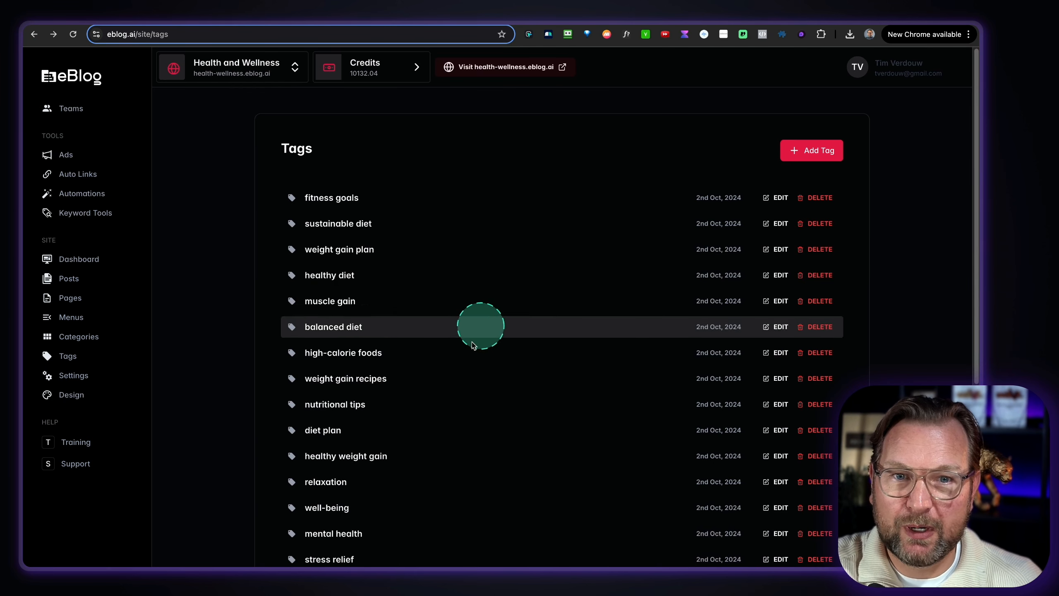
pyautogui.click(73, 259)
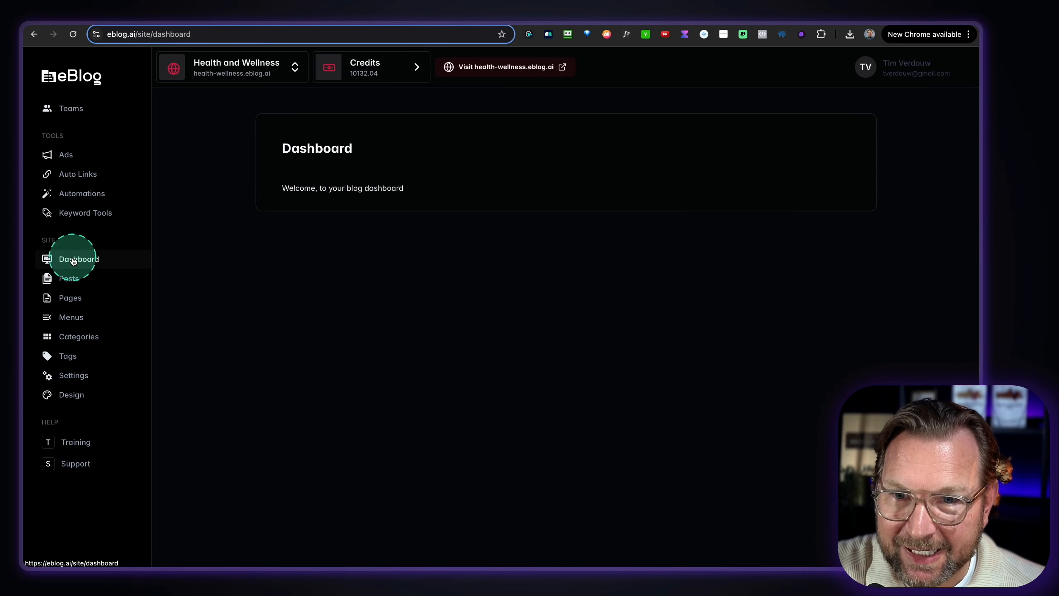